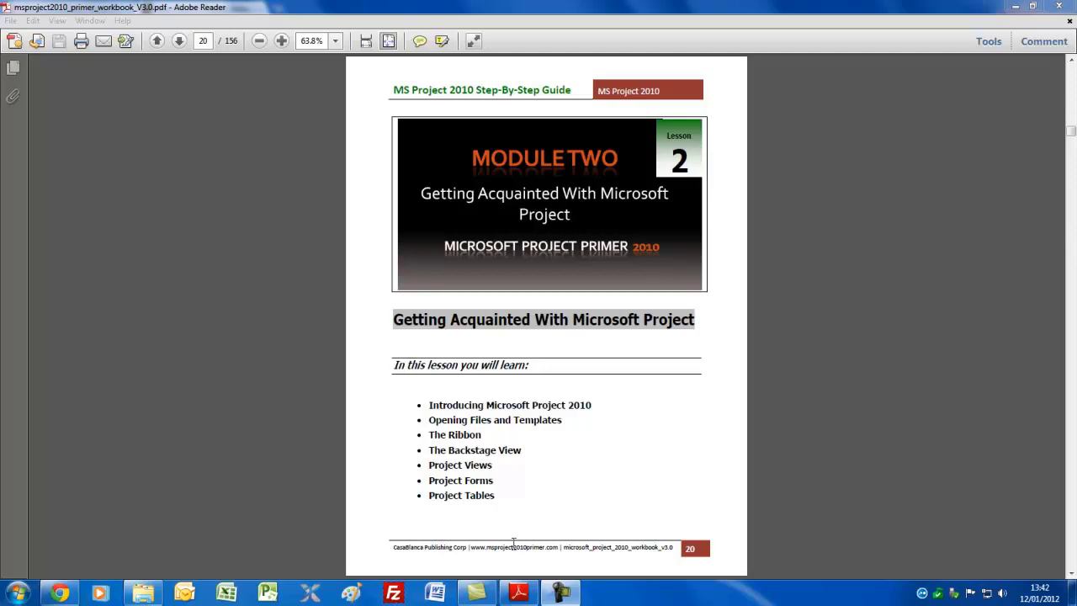
- Switch to Microsoft Project and select the first empty Task Name cell in the Gantt Chart table
left_click(268, 594)
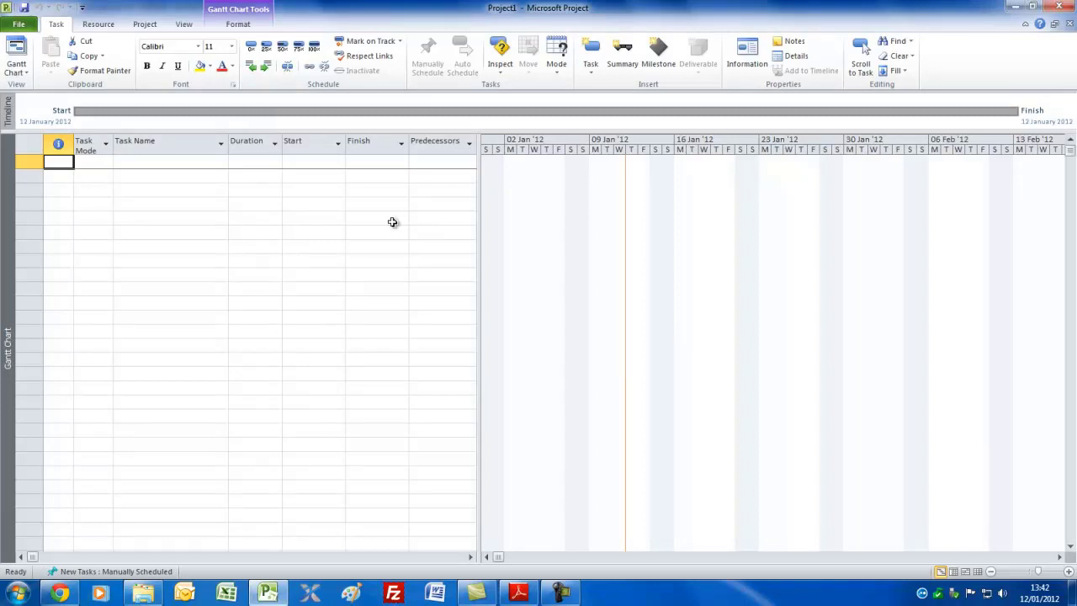
left_click(20, 50)
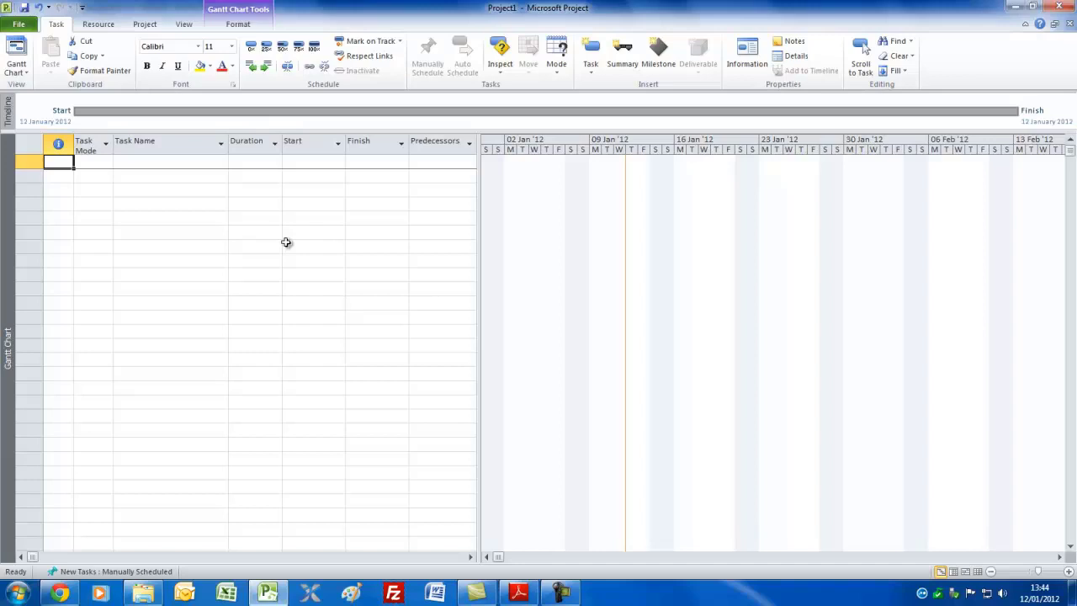
key("Right")
key("Right")
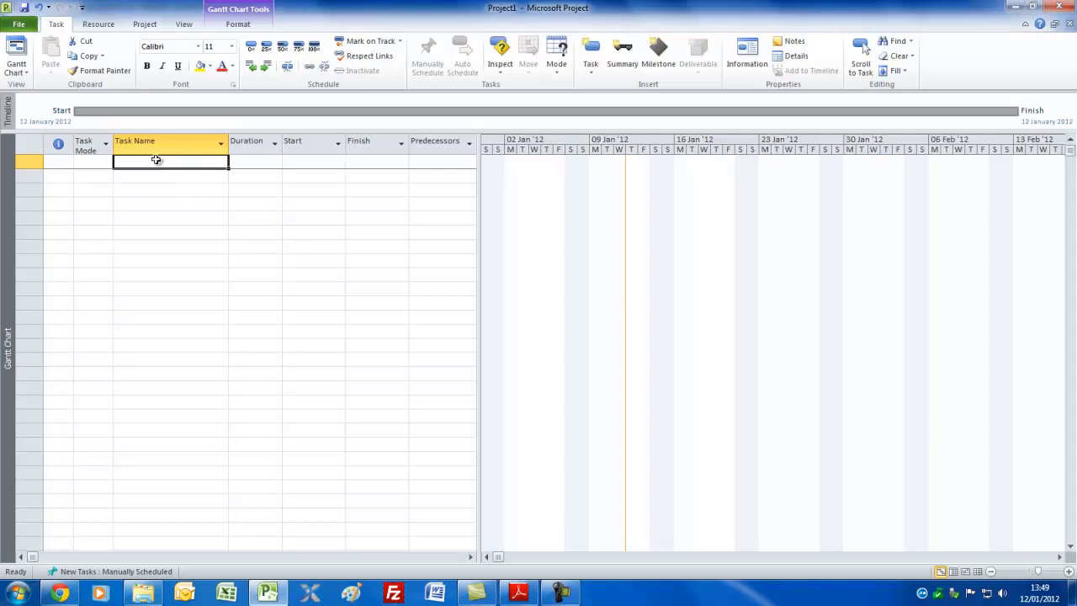
- Open the Backstage view and review the project information and the list of recent projects
left_click(20, 25)
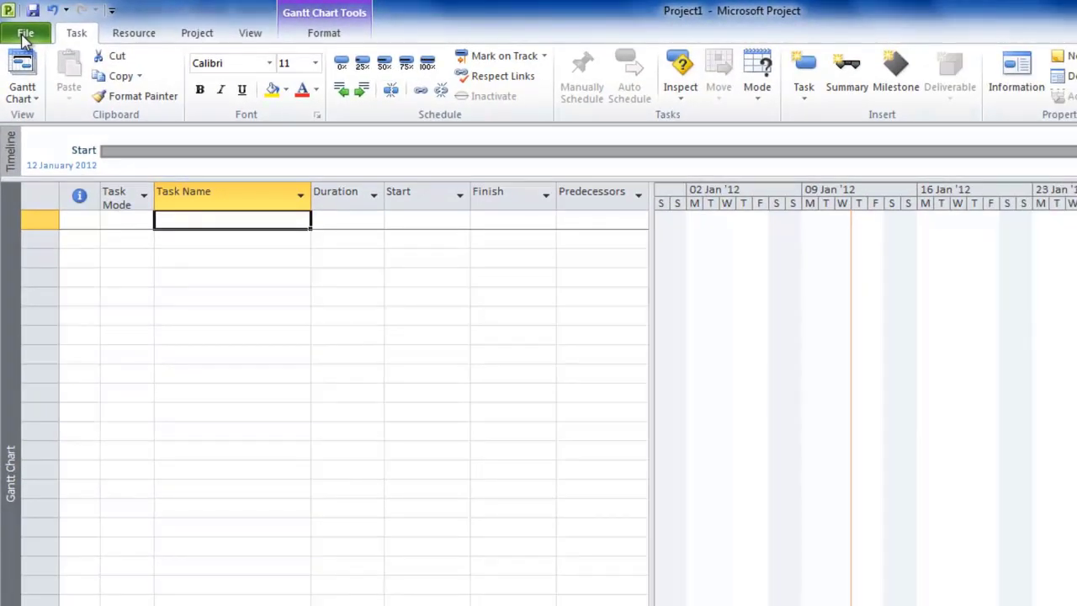
left_click(24, 36)
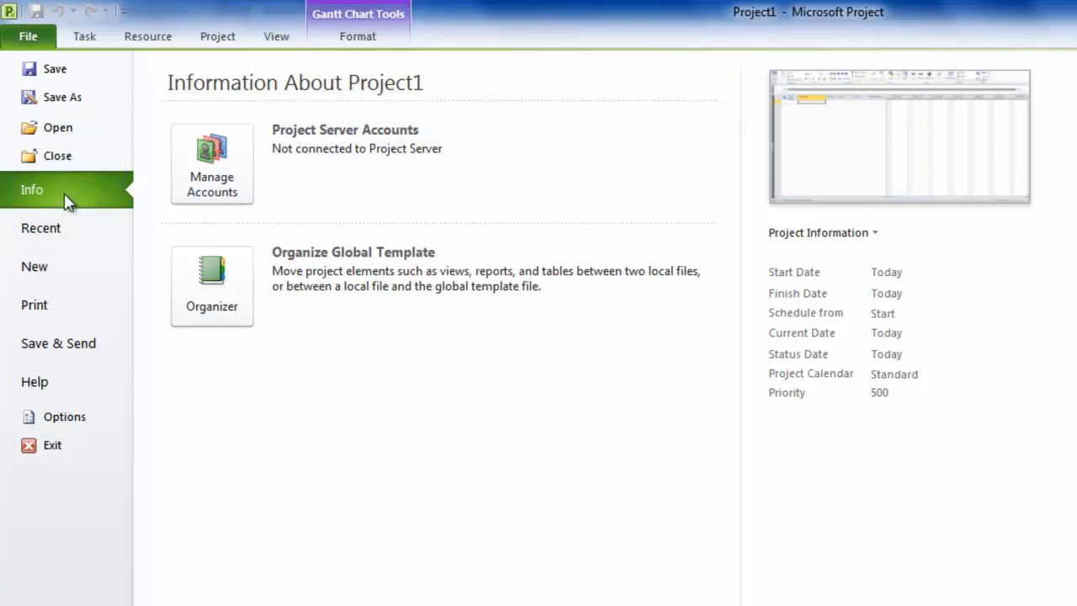
left_click(68, 239)
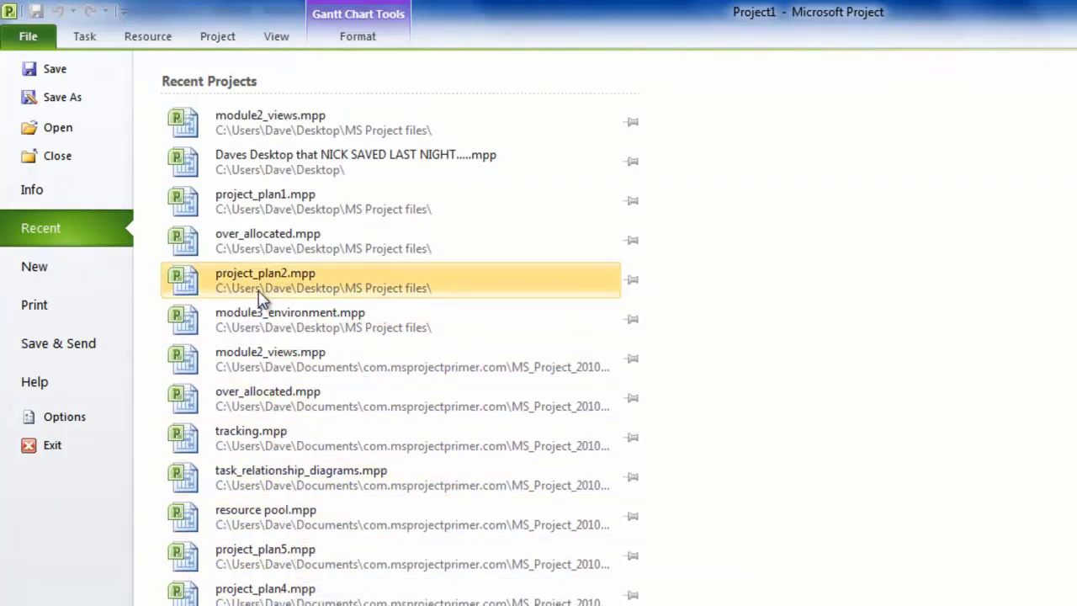
- Look through the Planners category of new-project templates, and follow the free online templates link in the Adobe Reader workbook
left_click(36, 267)
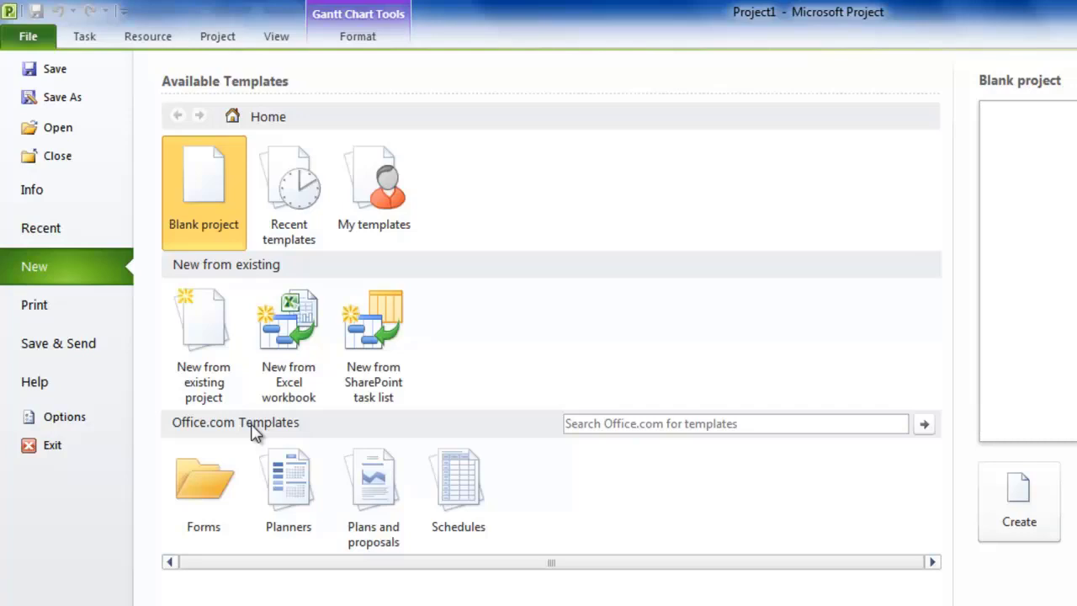
left_click(294, 497)
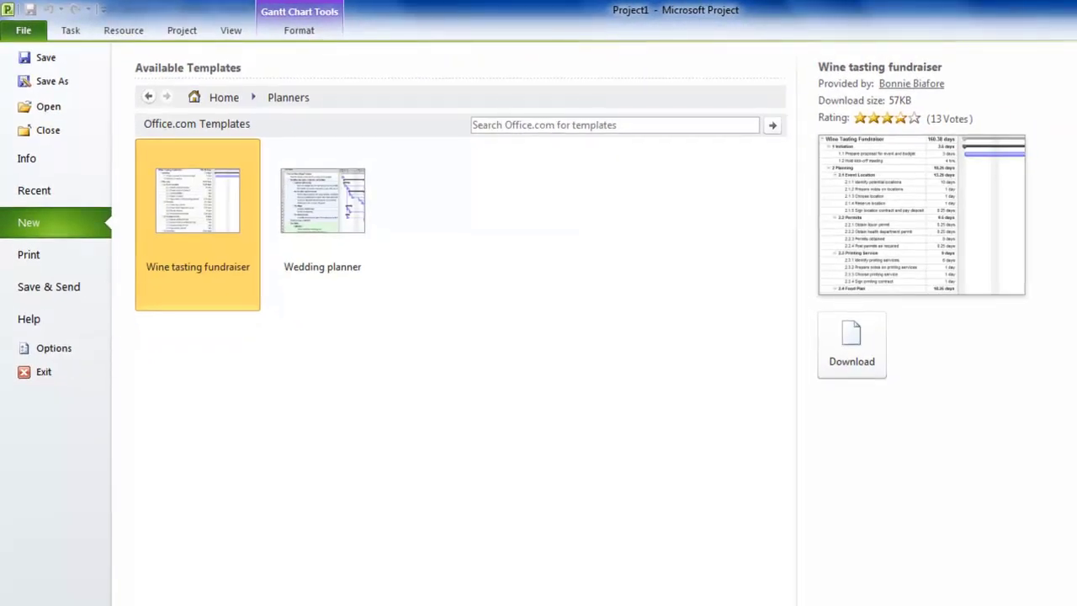
key("alt+Tab")
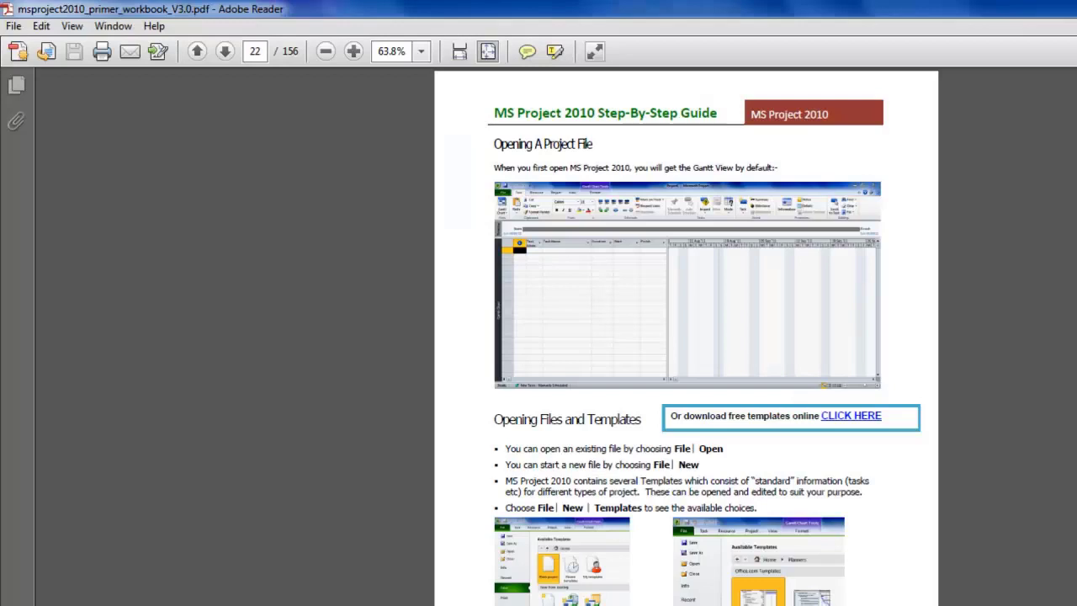
left_click(868, 422)
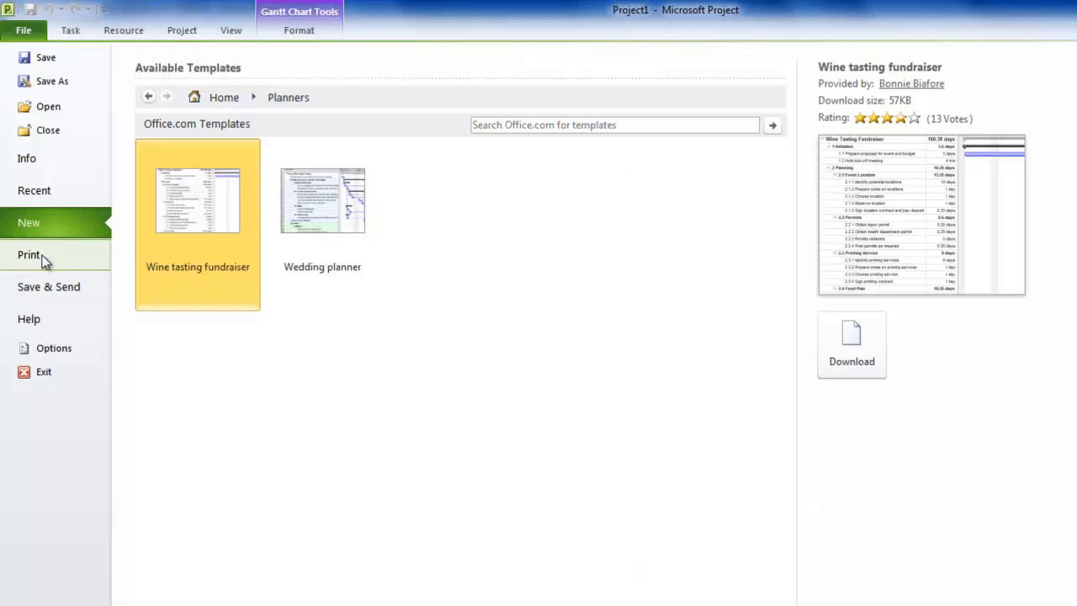
- Review the Print, Save & Send and Help pages plus the General project options, leaving the options without changes
left_click(44, 261)
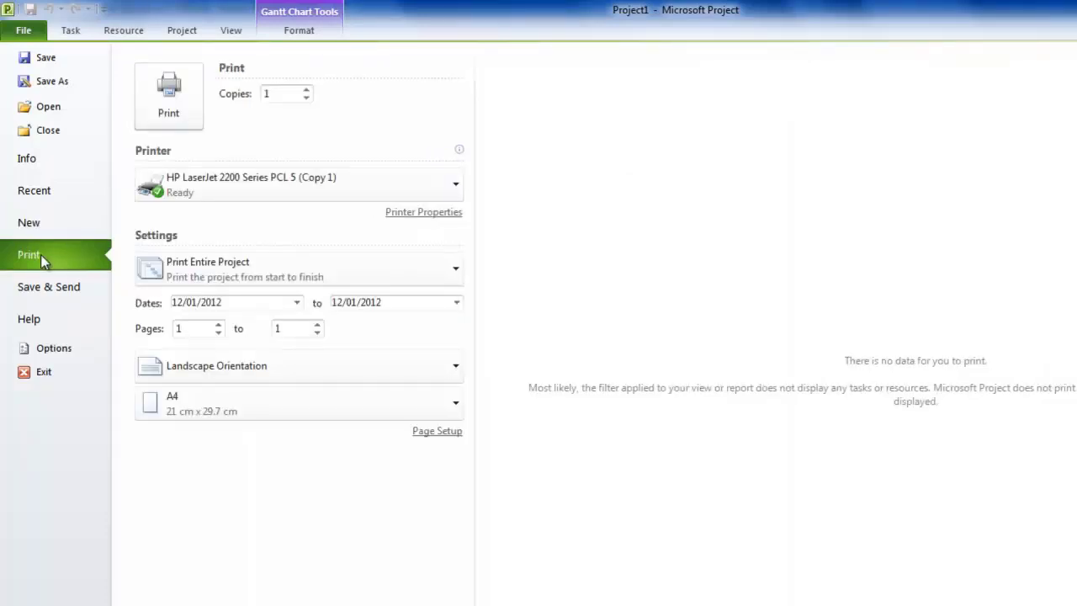
left_click(65, 294)
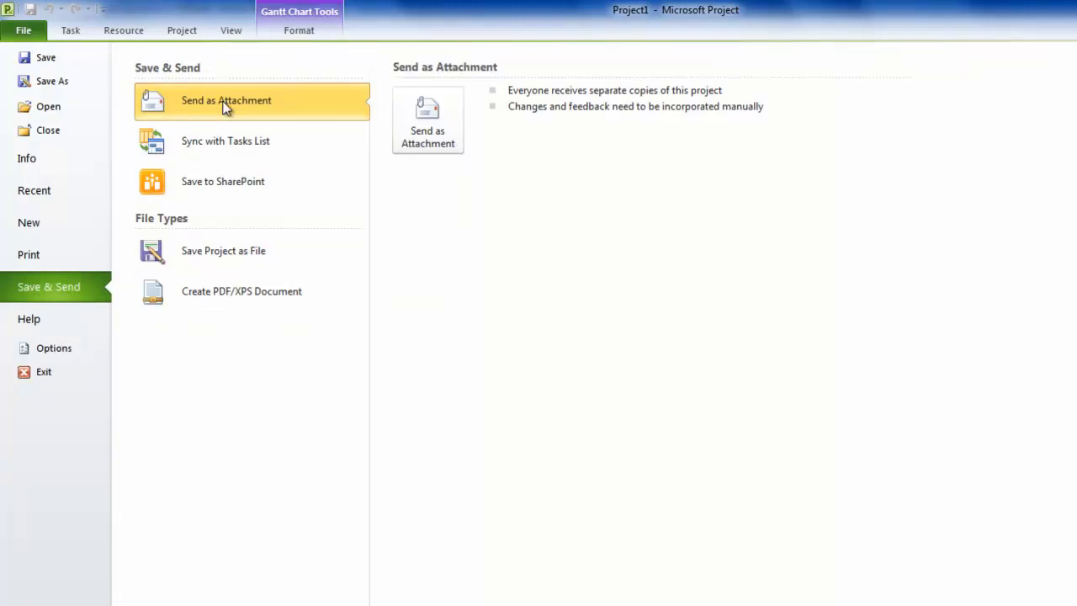
left_click(52, 326)
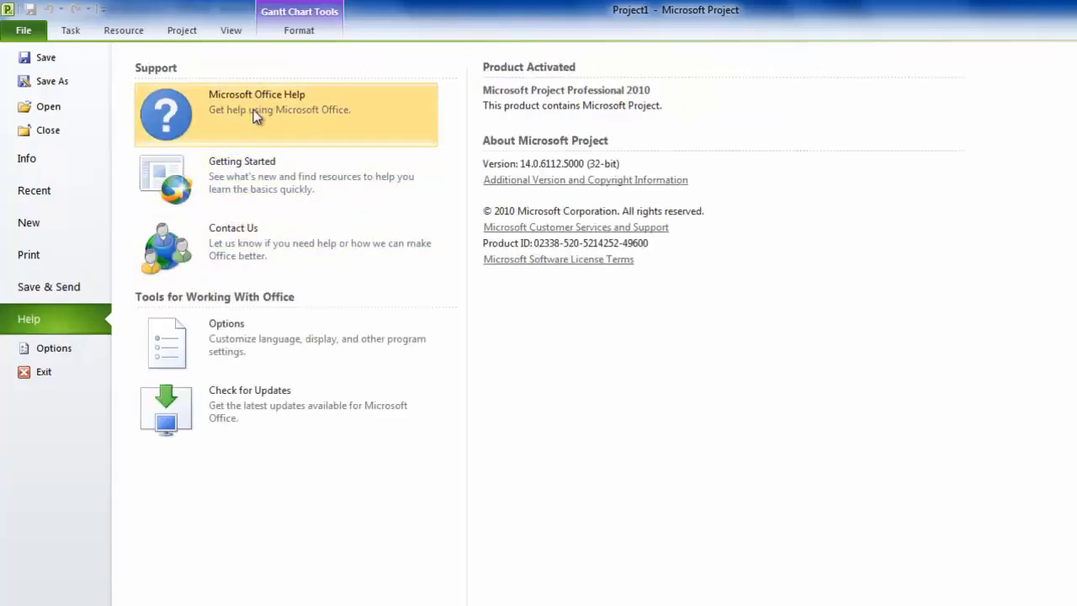
left_click(54, 348)
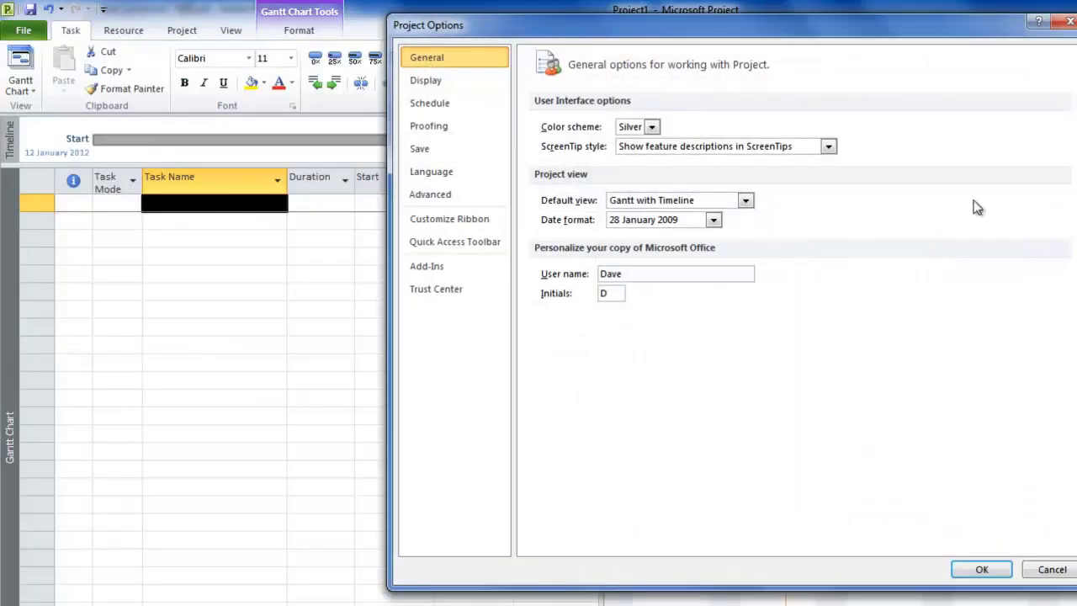
left_click(1053, 569)
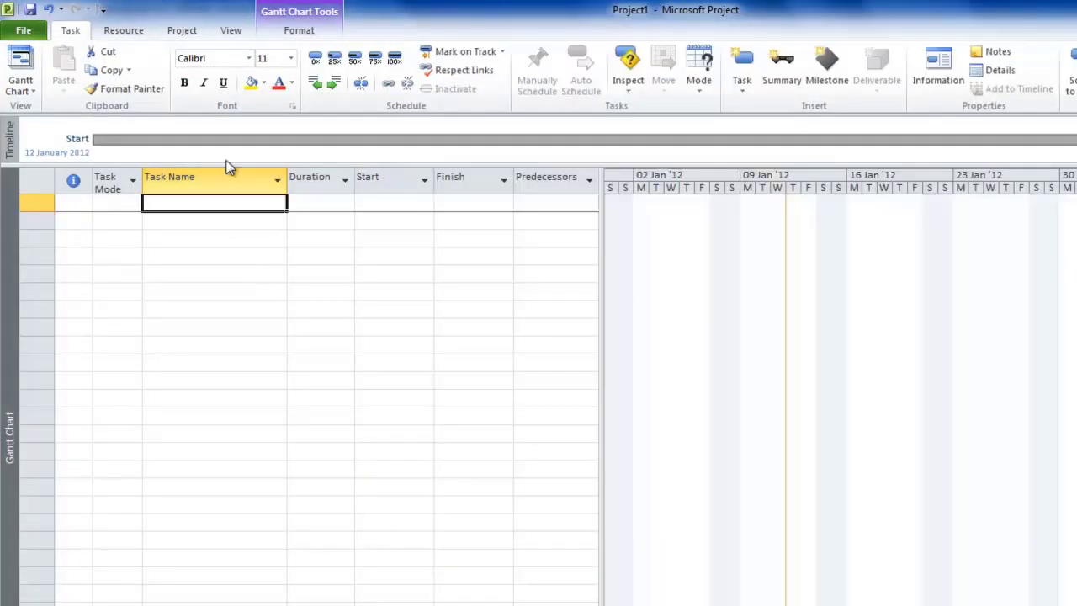
- Open module2_views.mpp from the recent projects and dismiss the notice about the default mode for new tasks
left_click(23, 30)
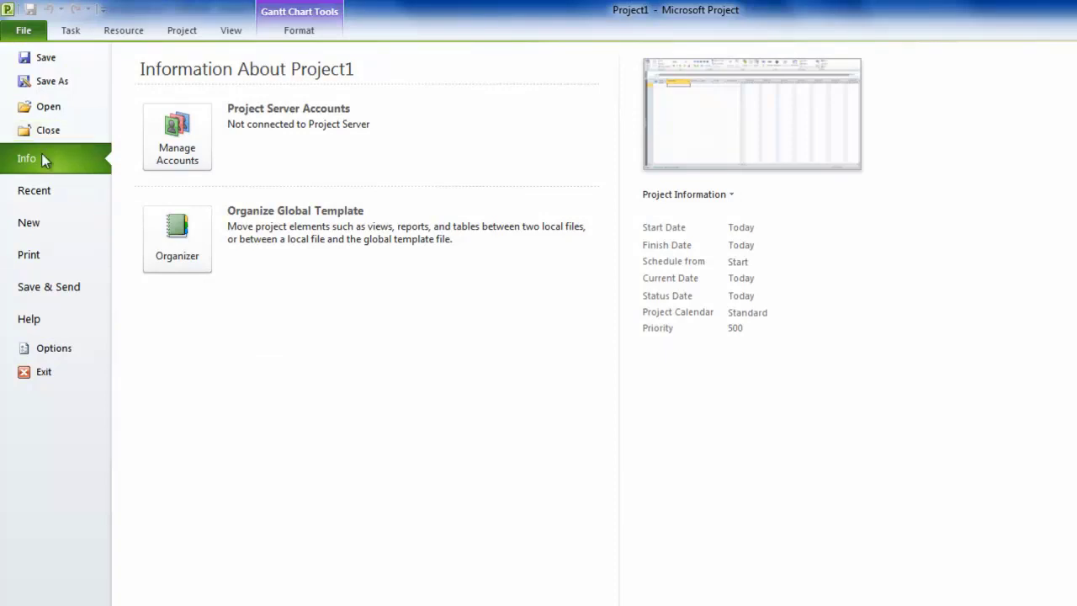
left_click(42, 192)
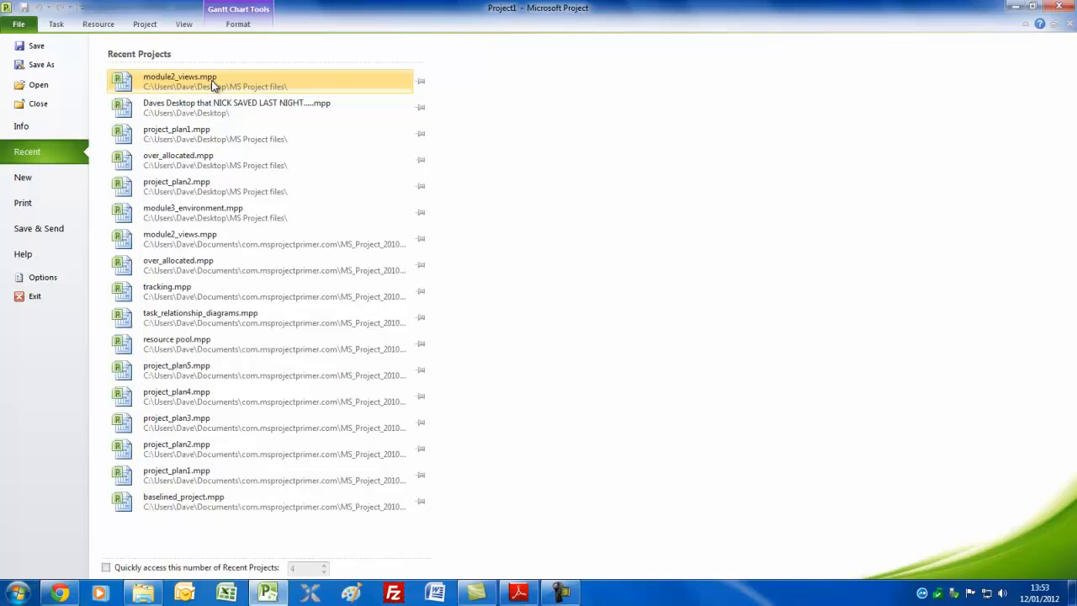
left_click(212, 80)
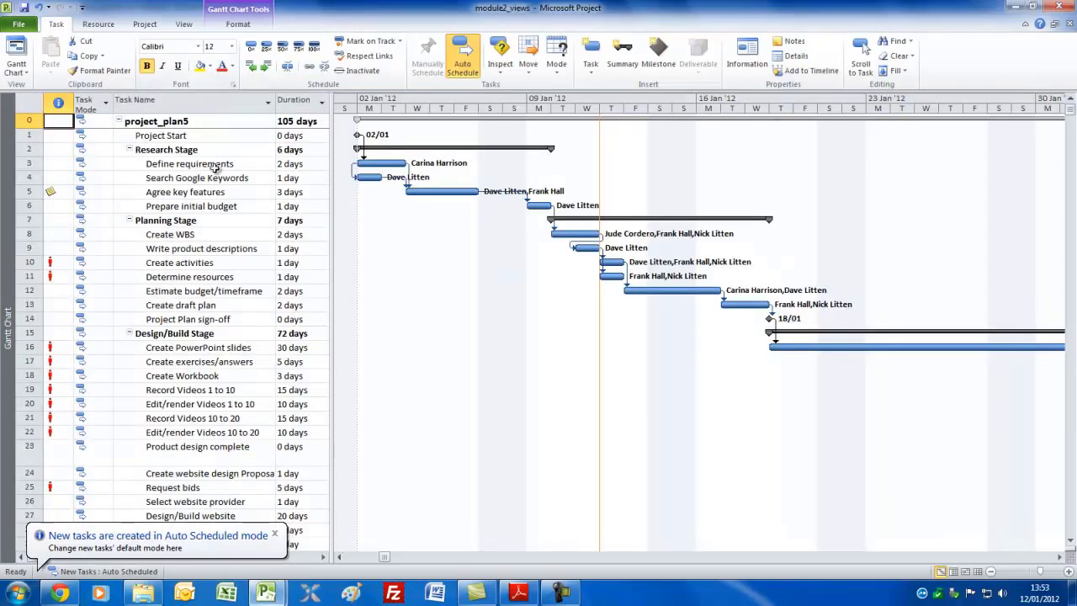
left_click(275, 536)
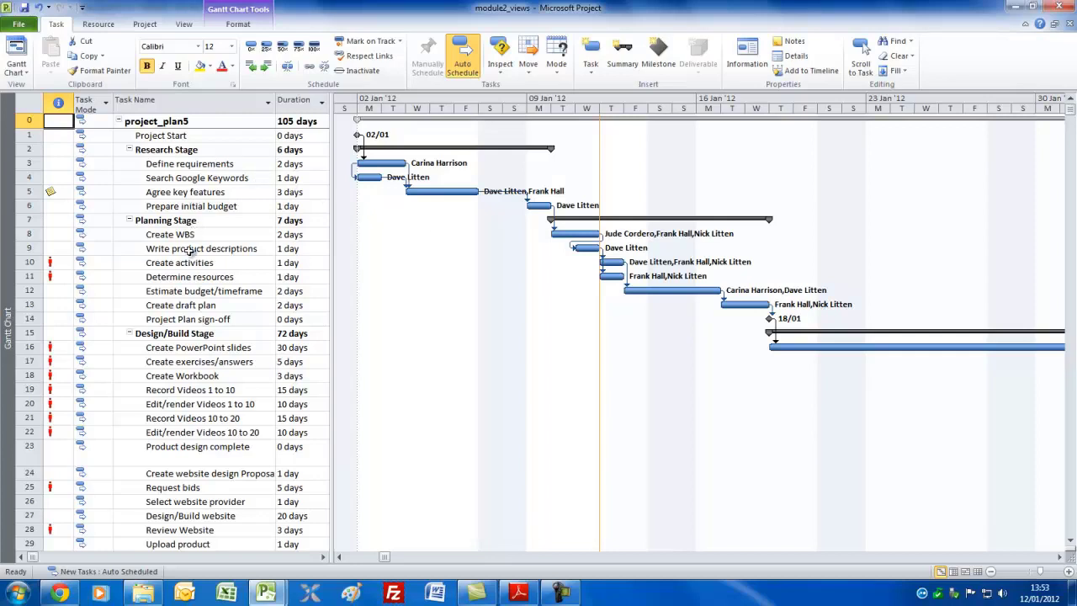
- Widen the task table over the Gantt bars to expose all columns up to Add New Column
left_click(59, 266)
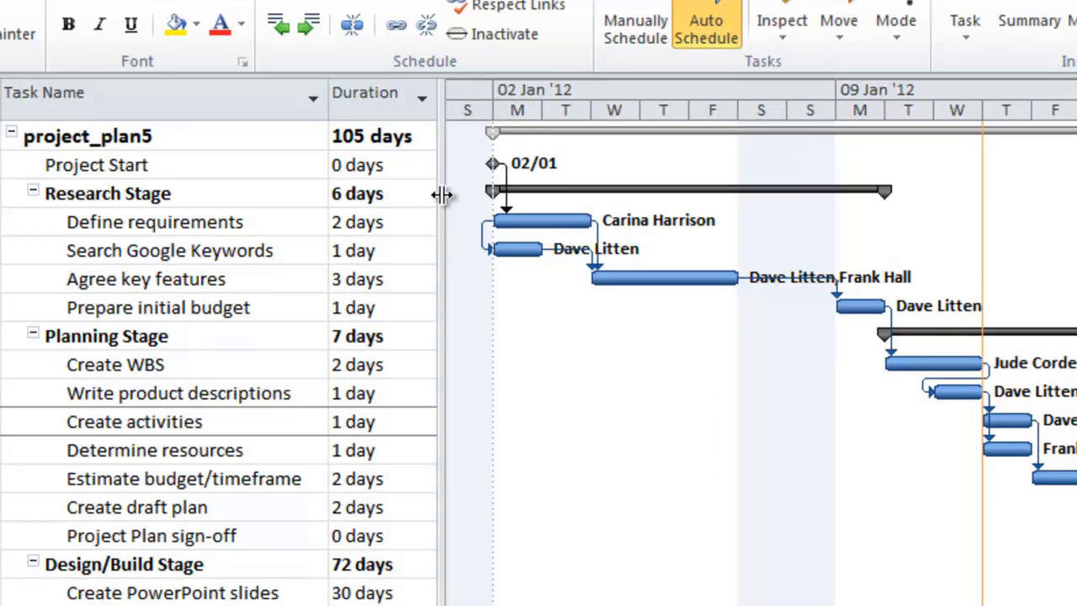
left_click_drag(442, 195, 621, 206)
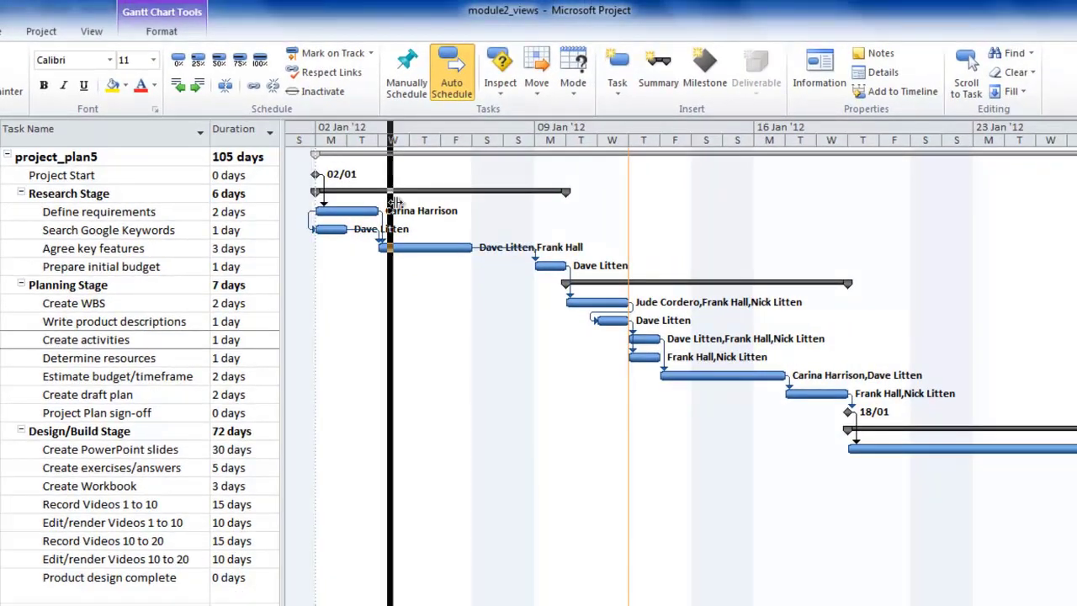
left_click_drag(395, 202, 834, 242)
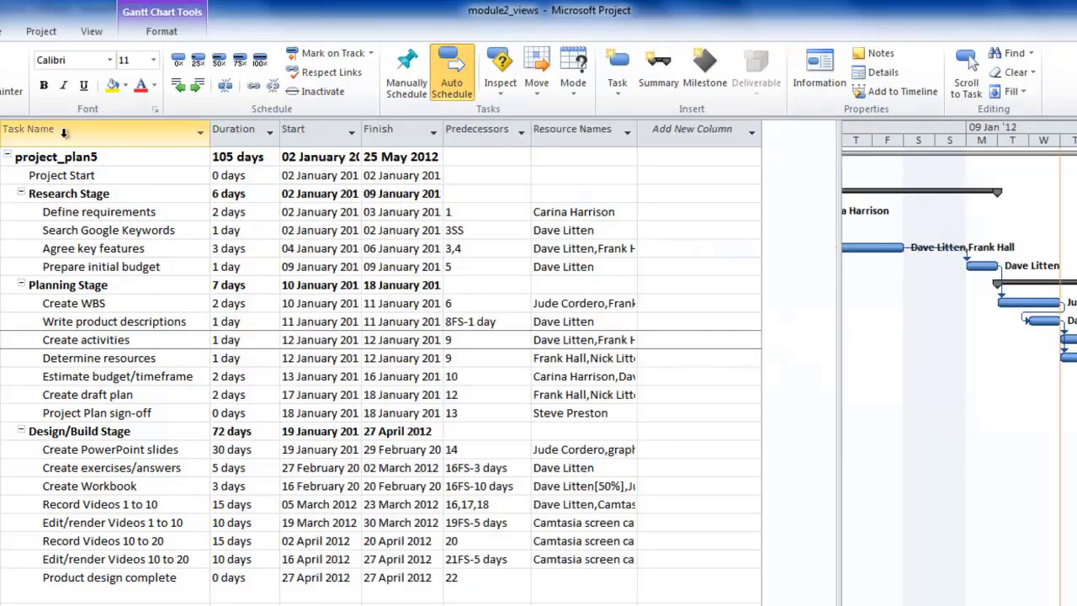
- Go through the task table's columns from Task Name and Duration to Resource Names and Add New Column, highlighting them in turn
left_click(105, 132)
left_click(337, 139)
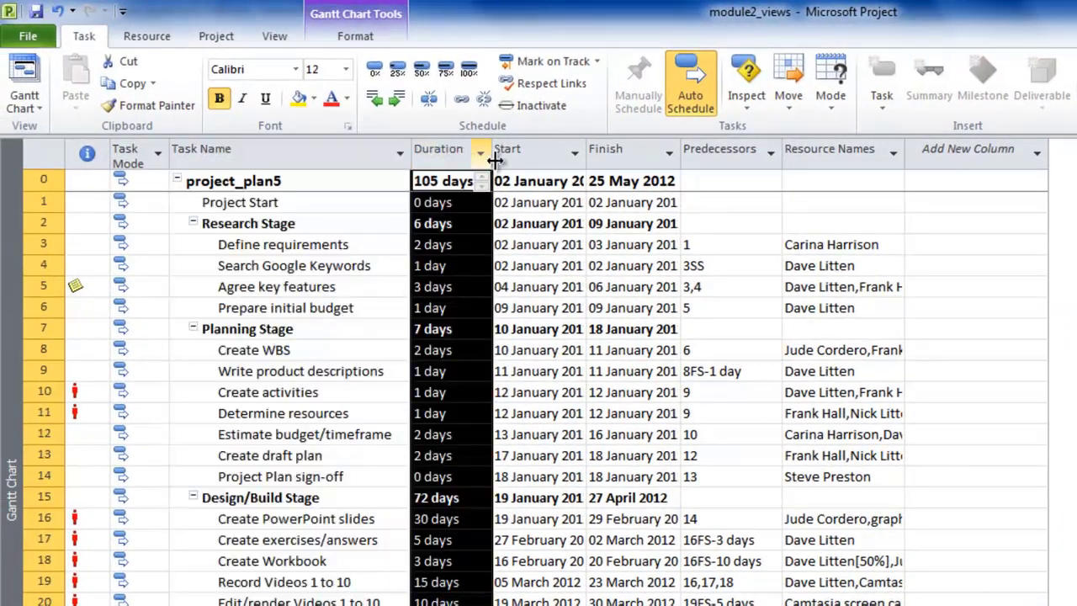
left_click(404, 139)
left_click(648, 157)
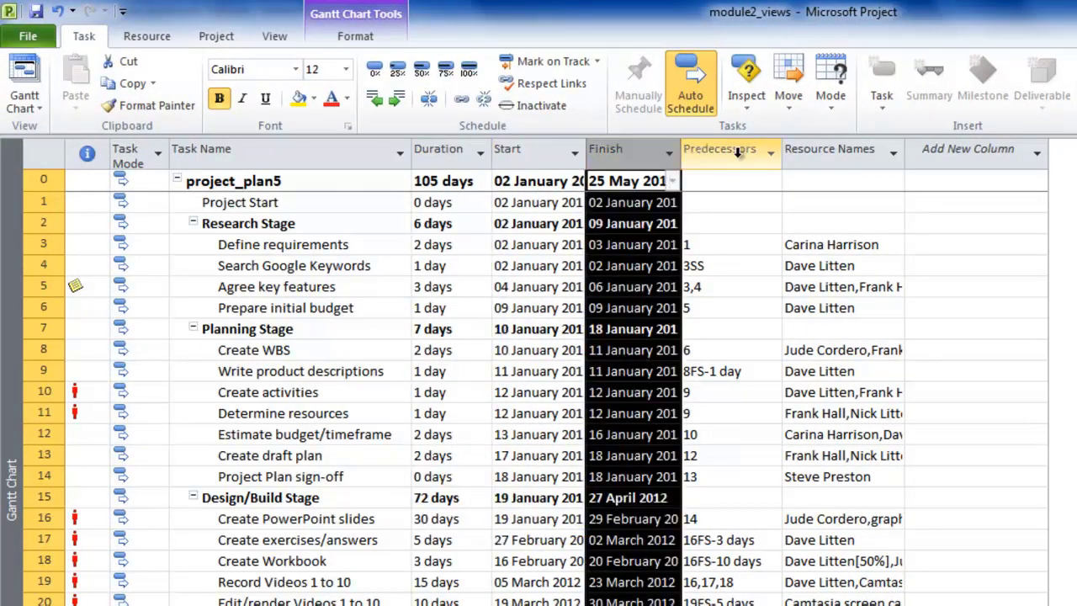
left_click(720, 151)
left_click(850, 151)
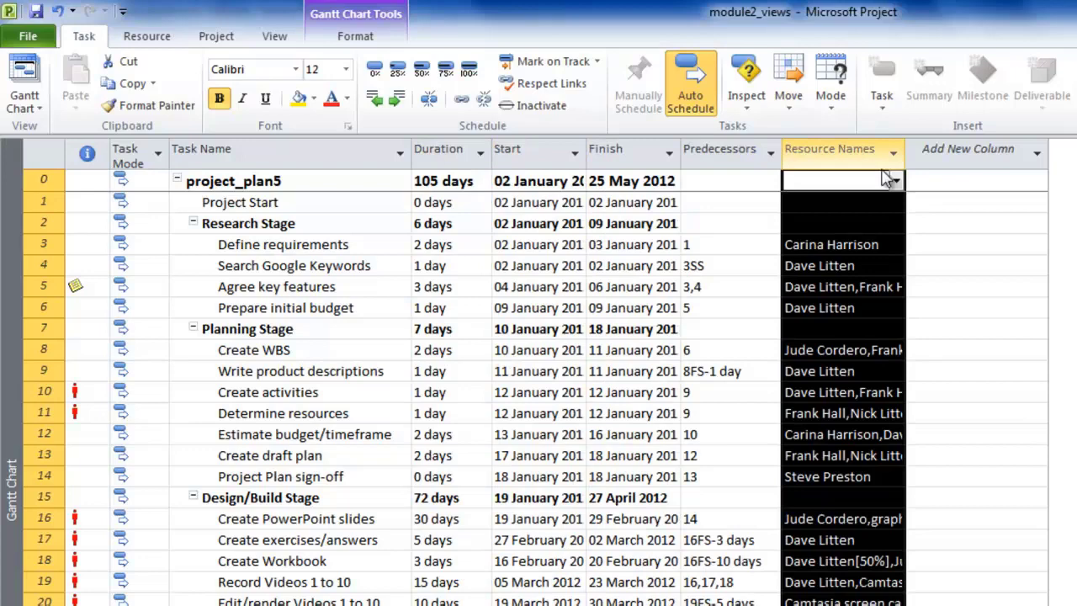
left_click(966, 154)
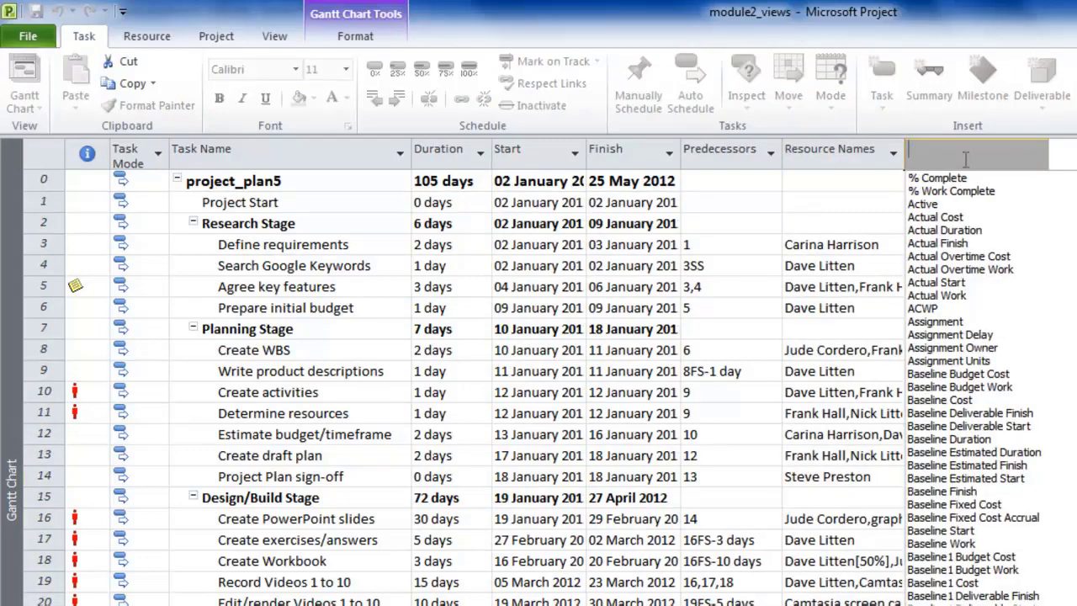
left_click(850, 153)
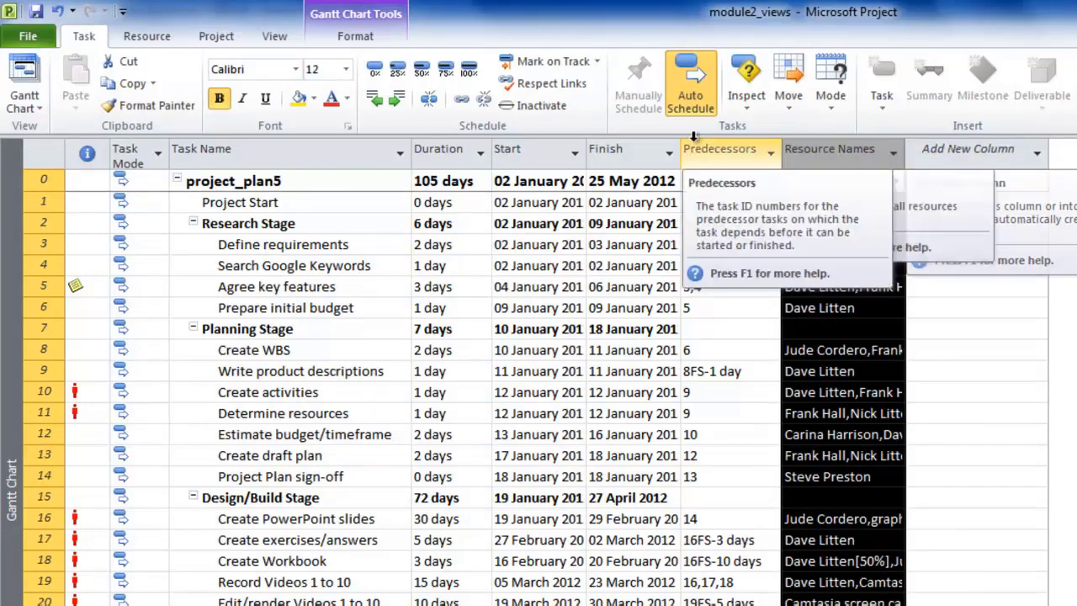
- Browse the full list of fields available for a new column in the task table
left_click(1039, 159)
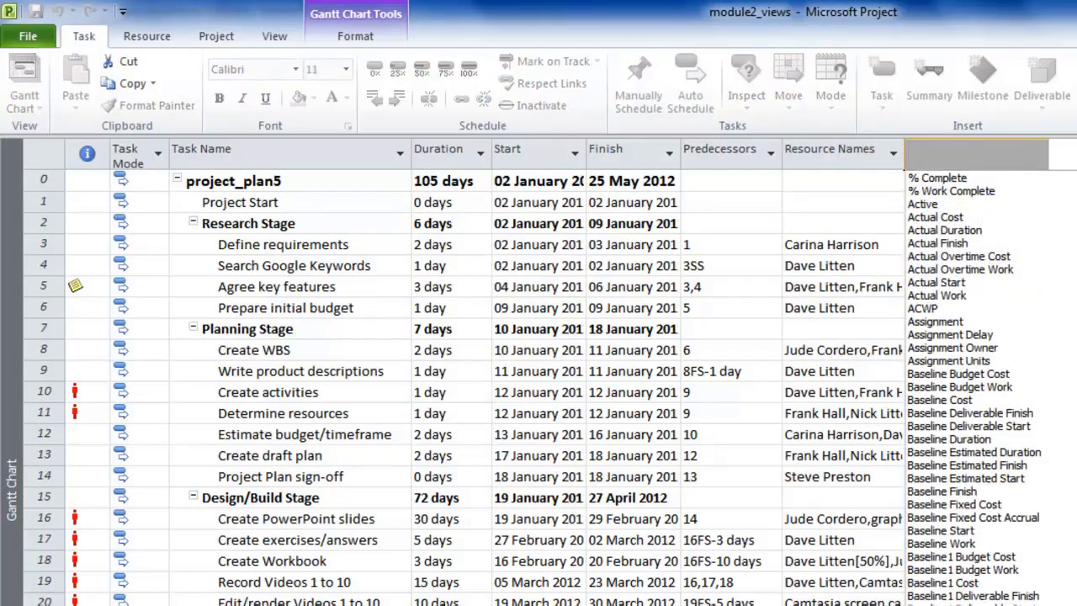
scroll(976, 388, "down", 20)
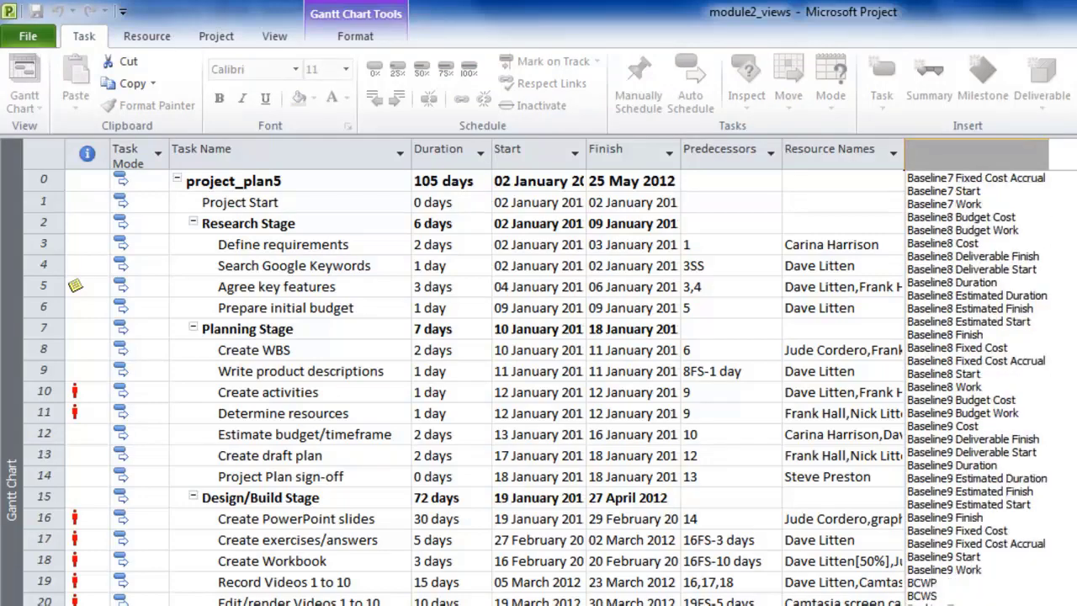
scroll(977, 387, "down", 20)
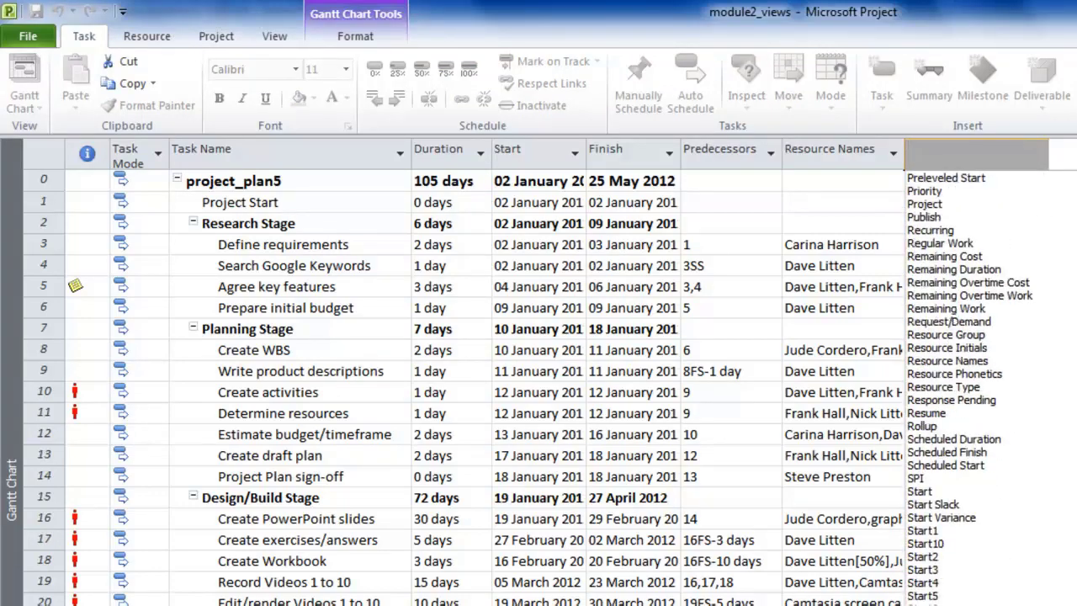
scroll(976, 387, "down", 10)
scroll(976, 387, "up", 20)
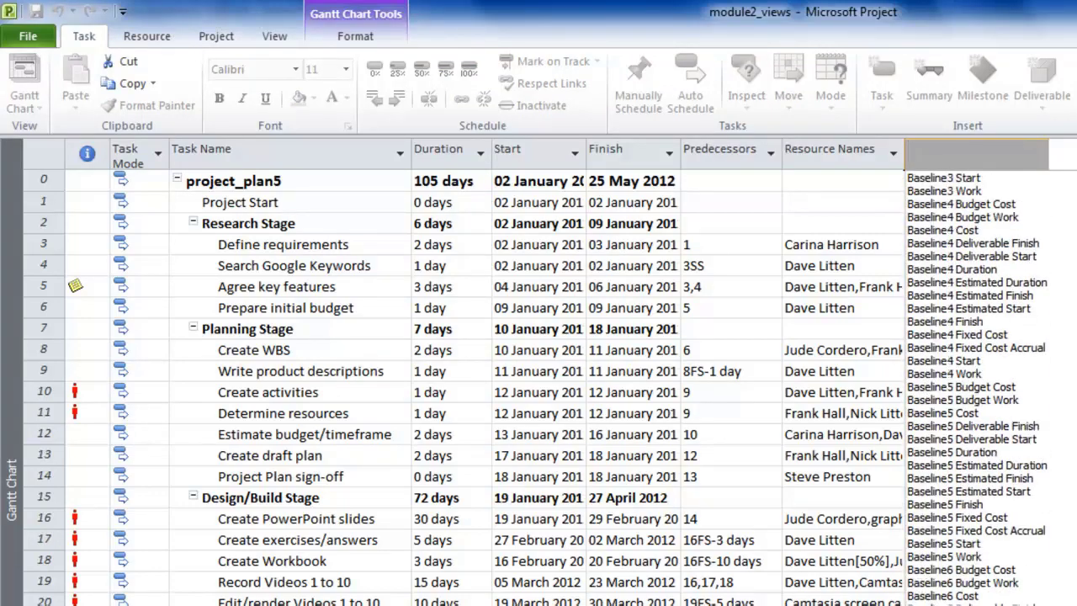
scroll(976, 387, "up", 20)
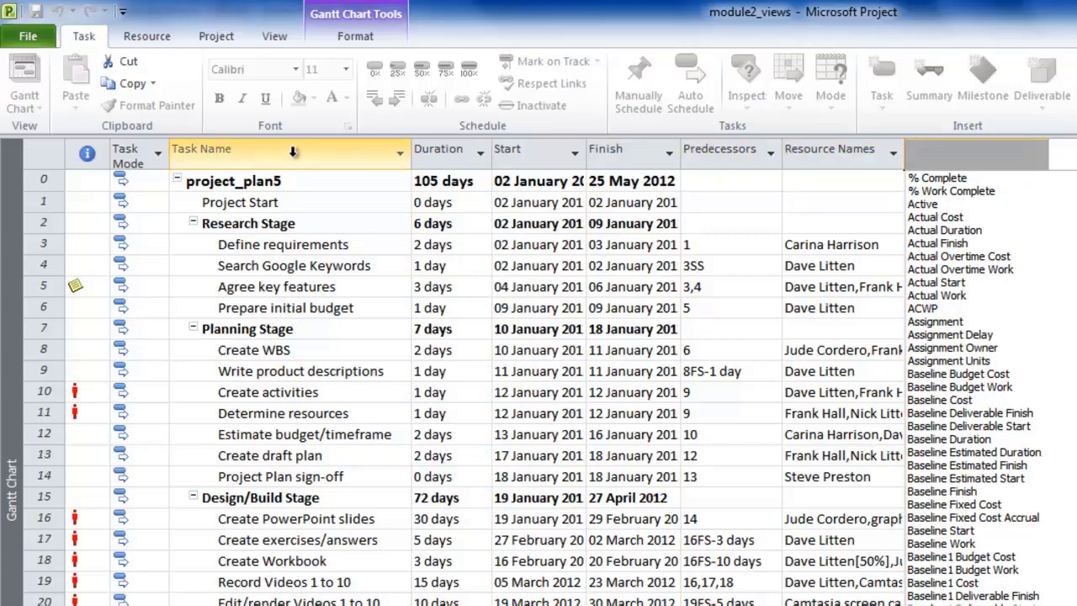
- Close the new-column field list and narrow the task table so it ends after the Duration column
left_click(233, 156)
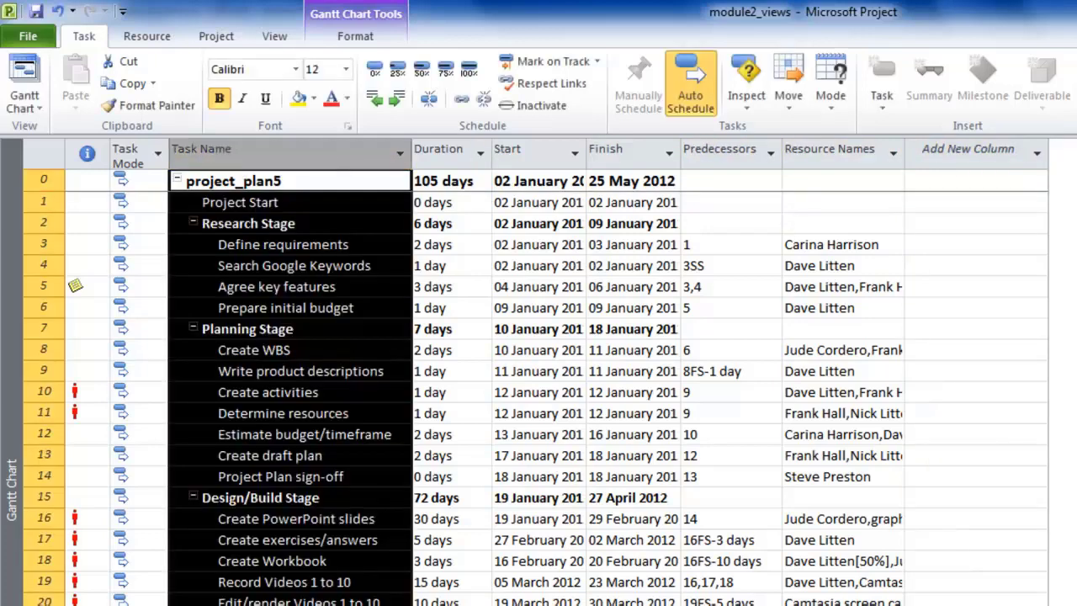
left_click_drag(1071, 239, 499, 240)
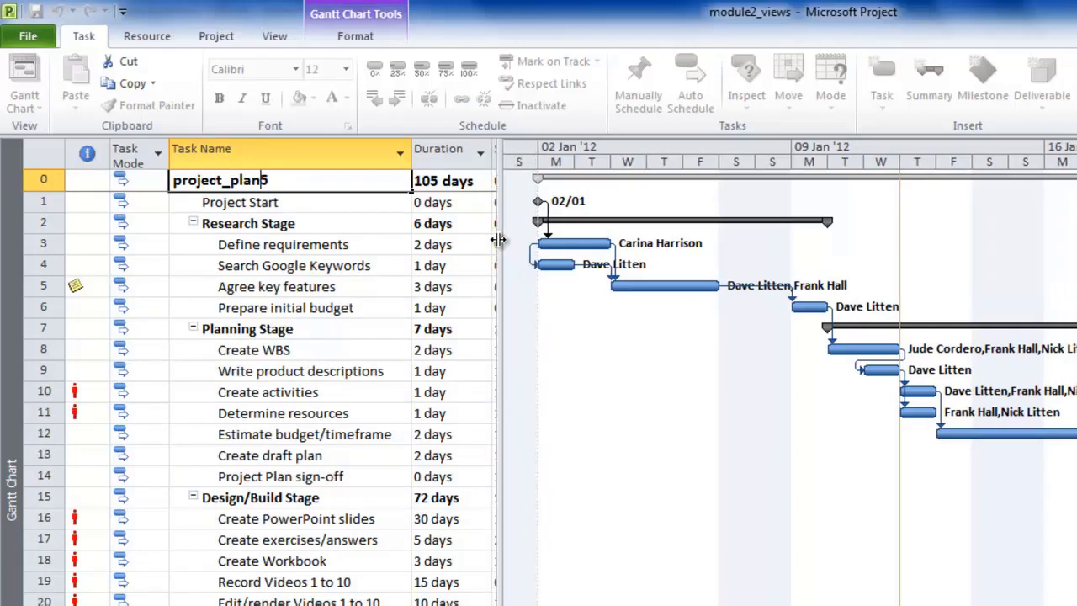
left_click_drag(498, 240, 494, 240)
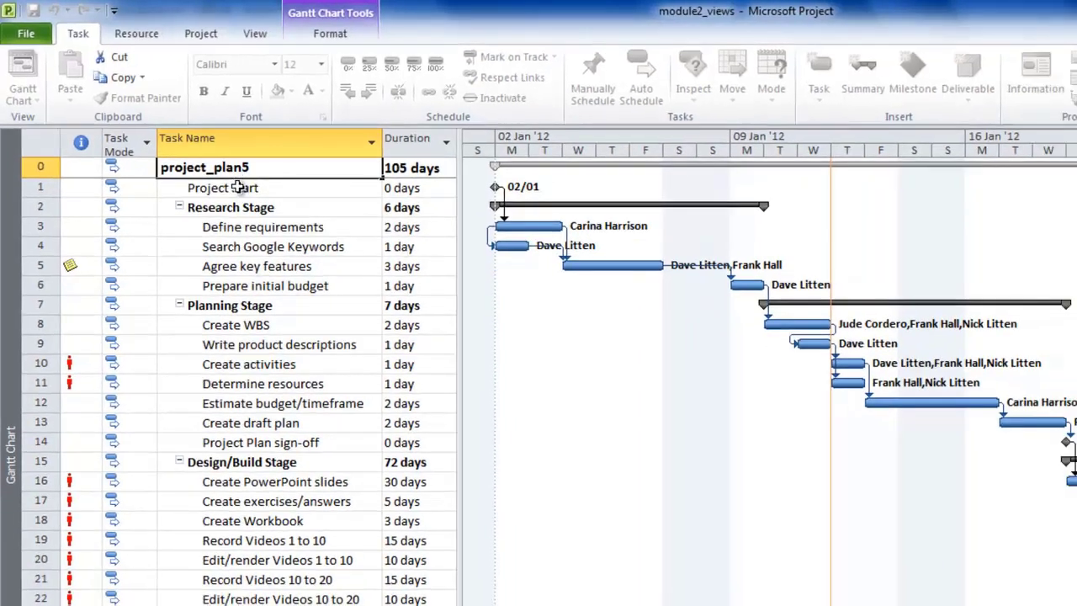
- Select the Project Start task and look over the built-in views offered under Gantt Chart among the Task and View commands
left_click(244, 202)
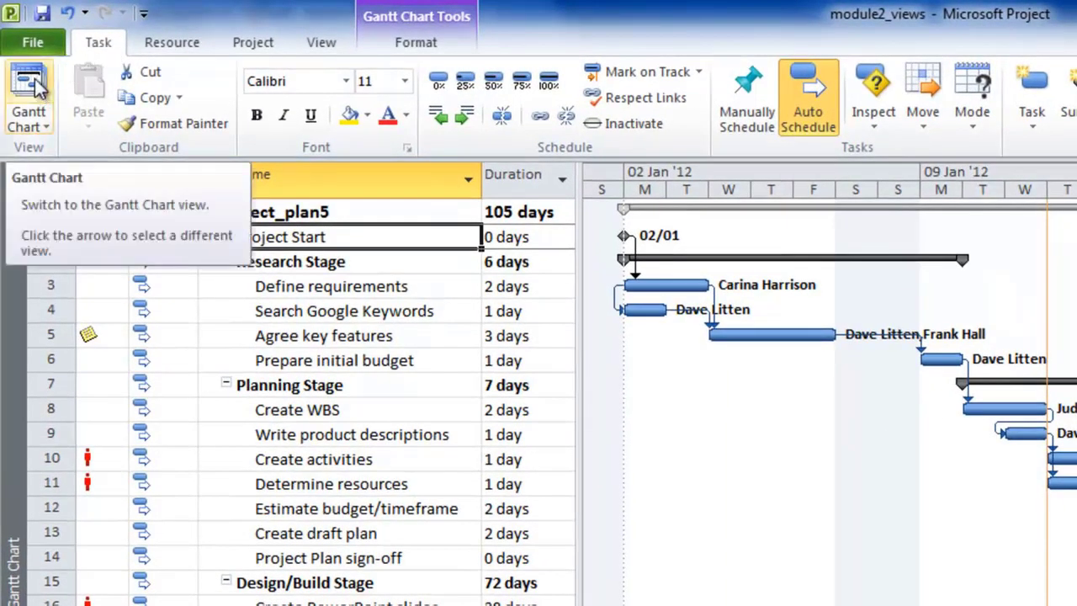
left_click(47, 128)
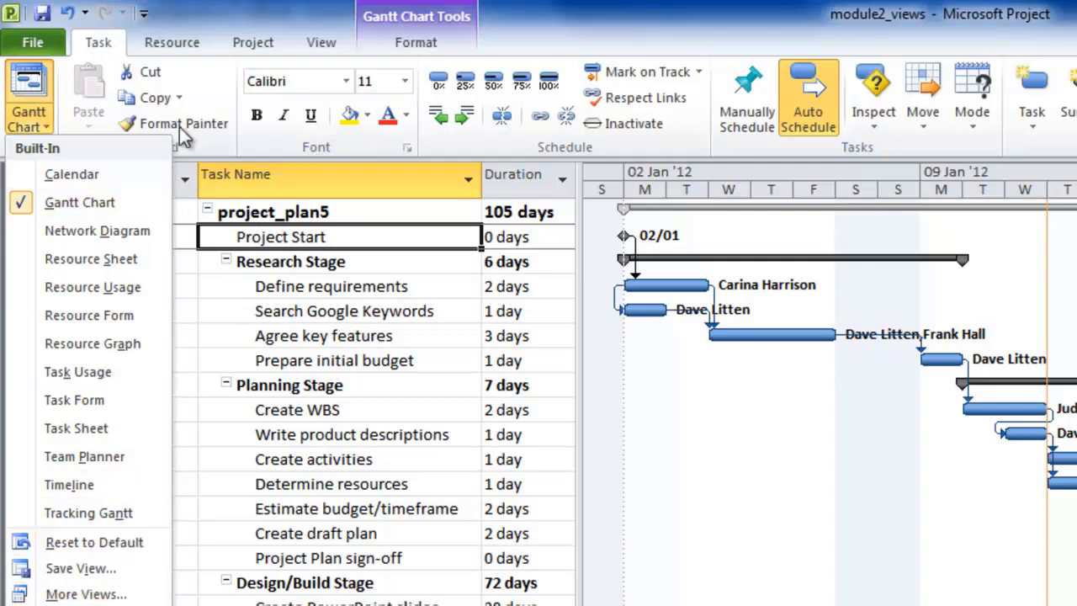
left_click(322, 44)
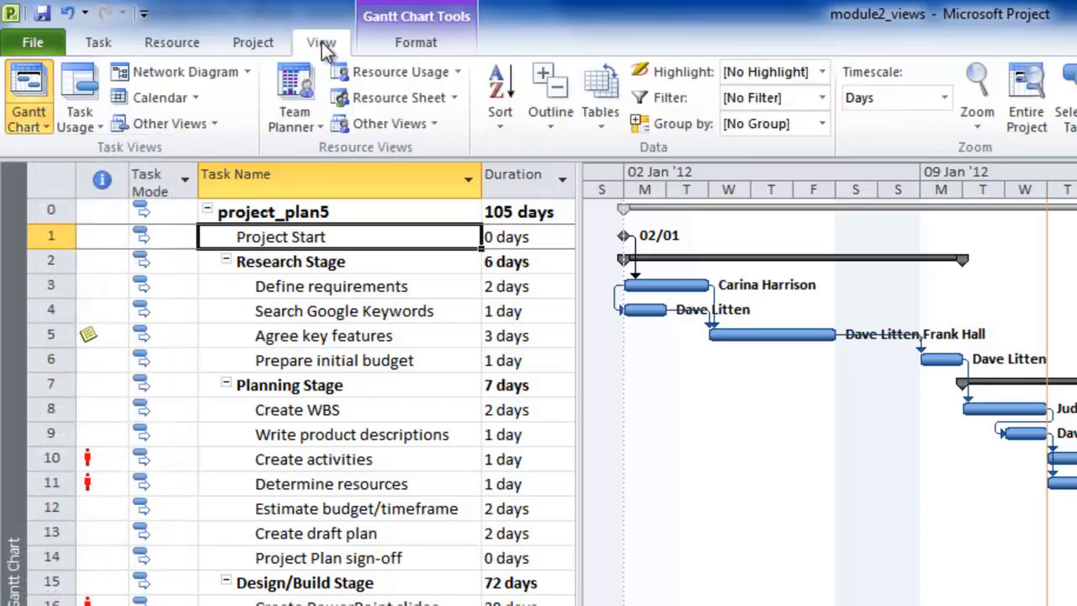
left_click(49, 127)
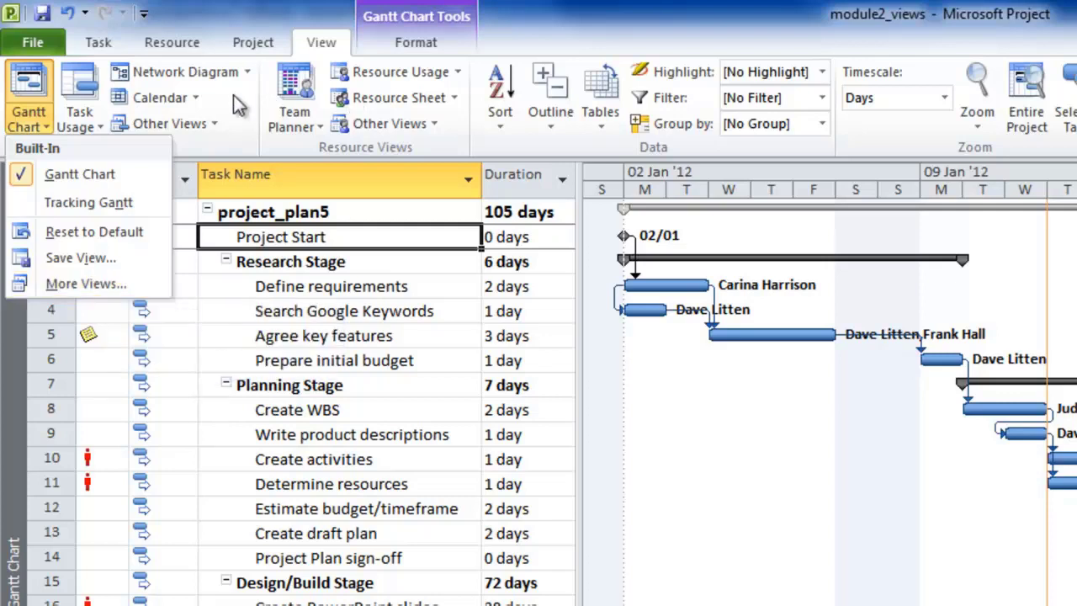
- Look through the view choices offered for Resource Usage, Resource Sheet, Calendar and Network Diagram
left_click(458, 72)
left_click(458, 71)
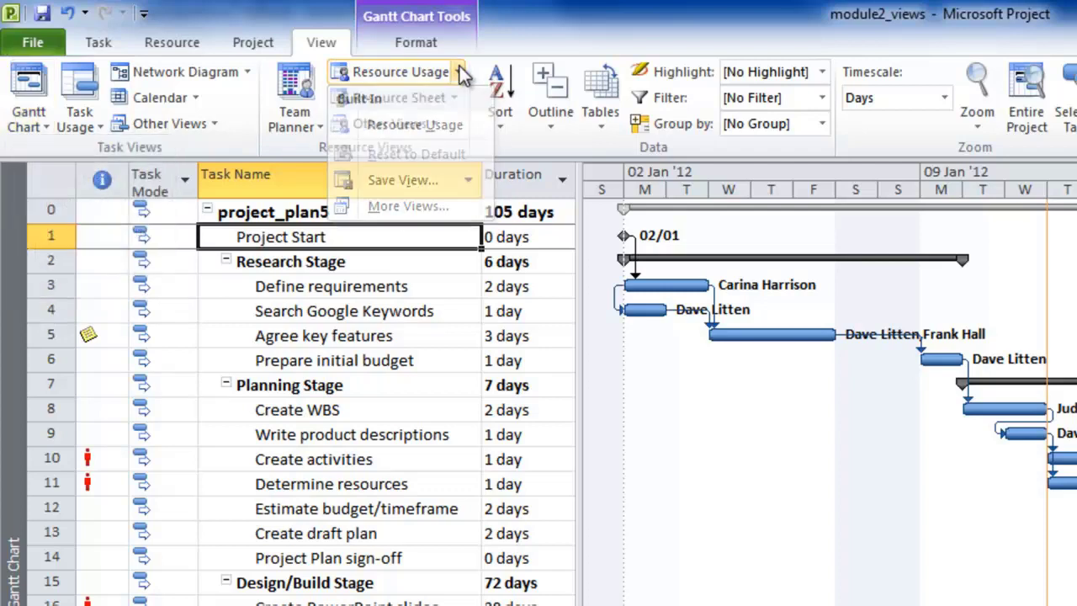
left_click(456, 98)
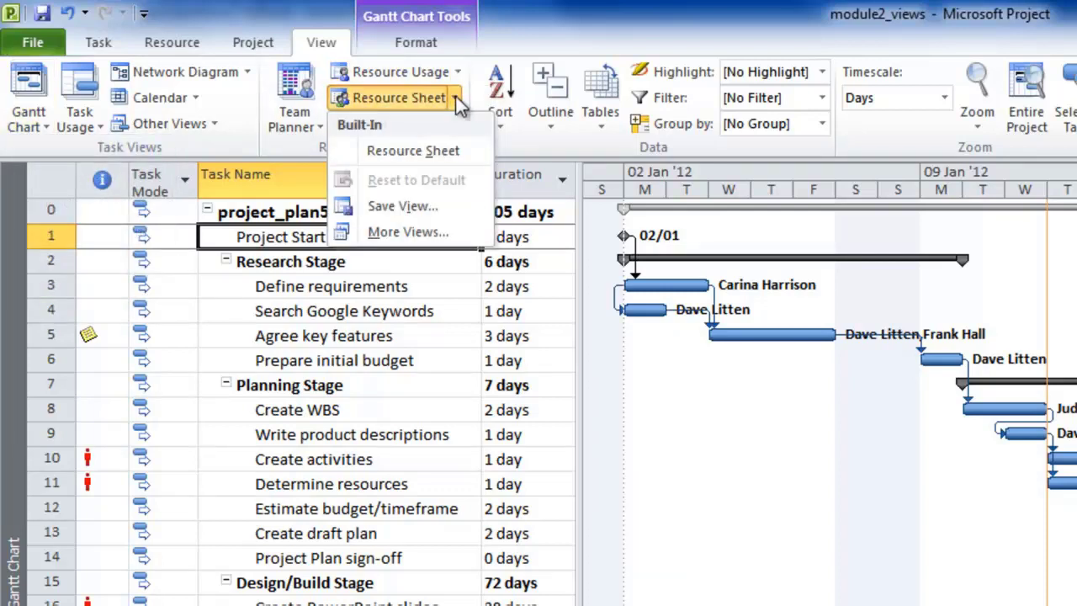
left_click(456, 98)
left_click(194, 98)
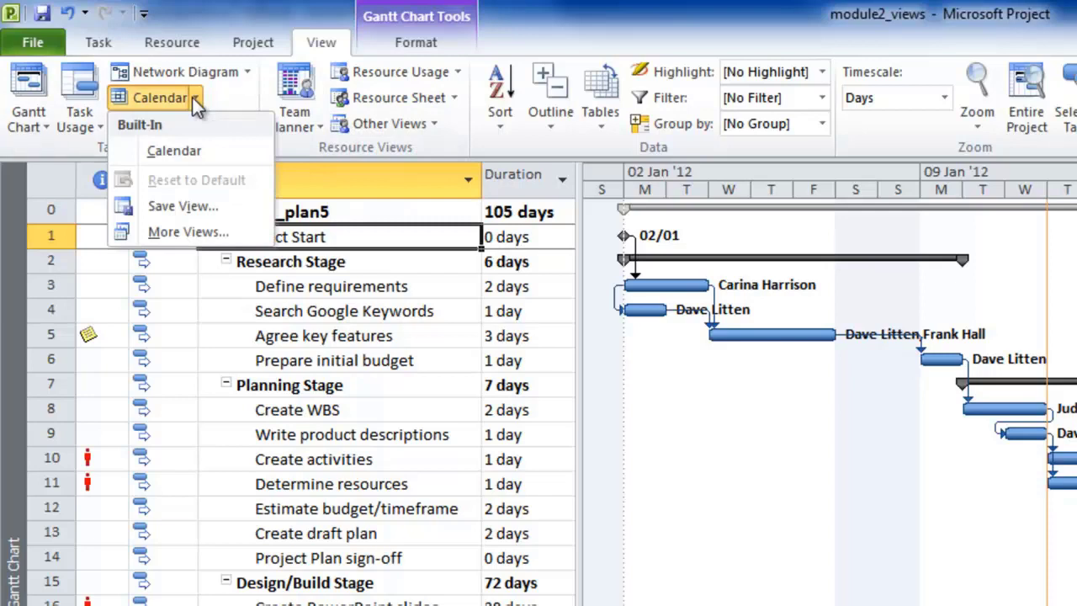
left_click(192, 97)
left_click(248, 71)
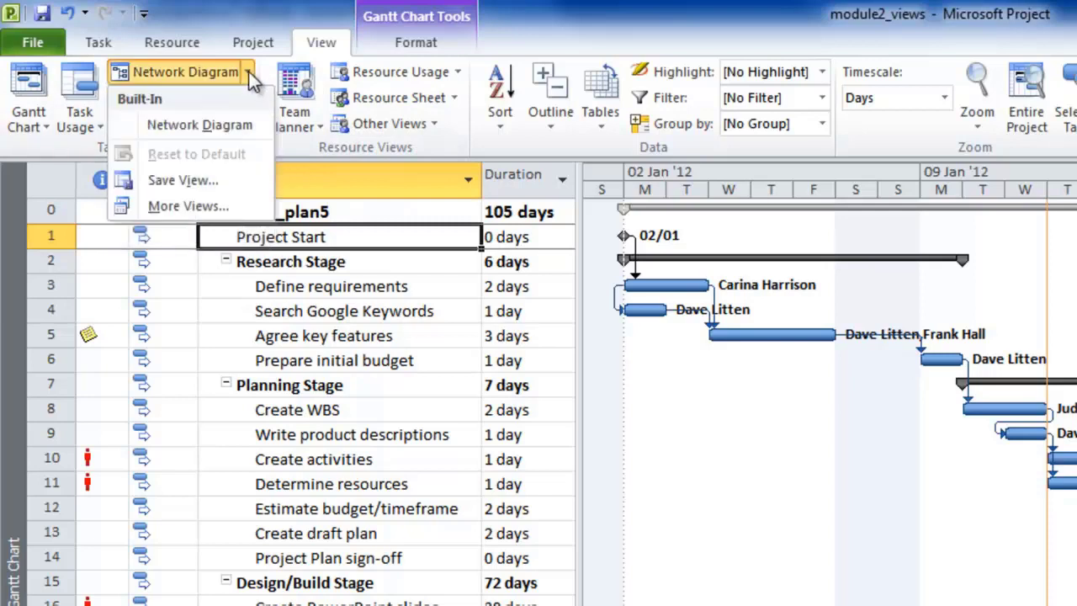
left_click(248, 70)
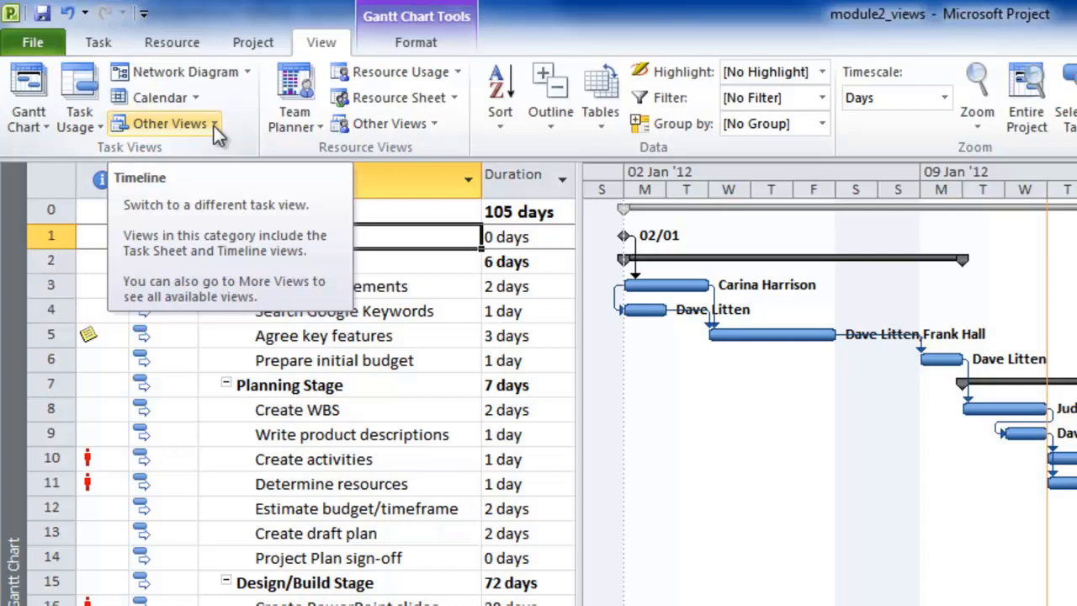
- Review the ribbon commands for Task, Resource, Project, View and Gantt Chart formatting, returning to the Task commands
left_click(99, 46)
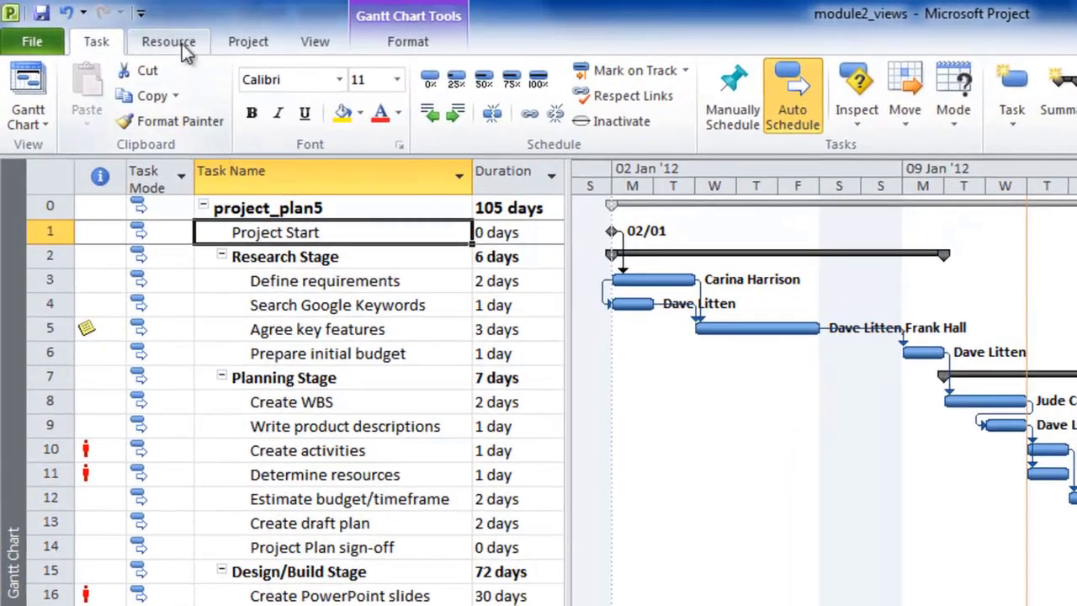
left_click(181, 46)
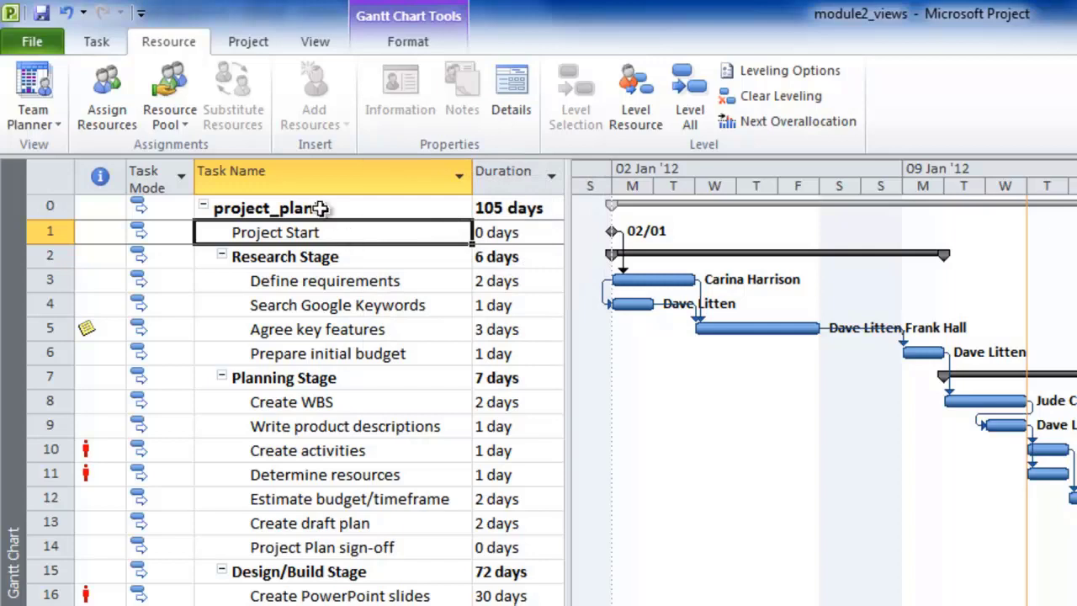
left_click(250, 42)
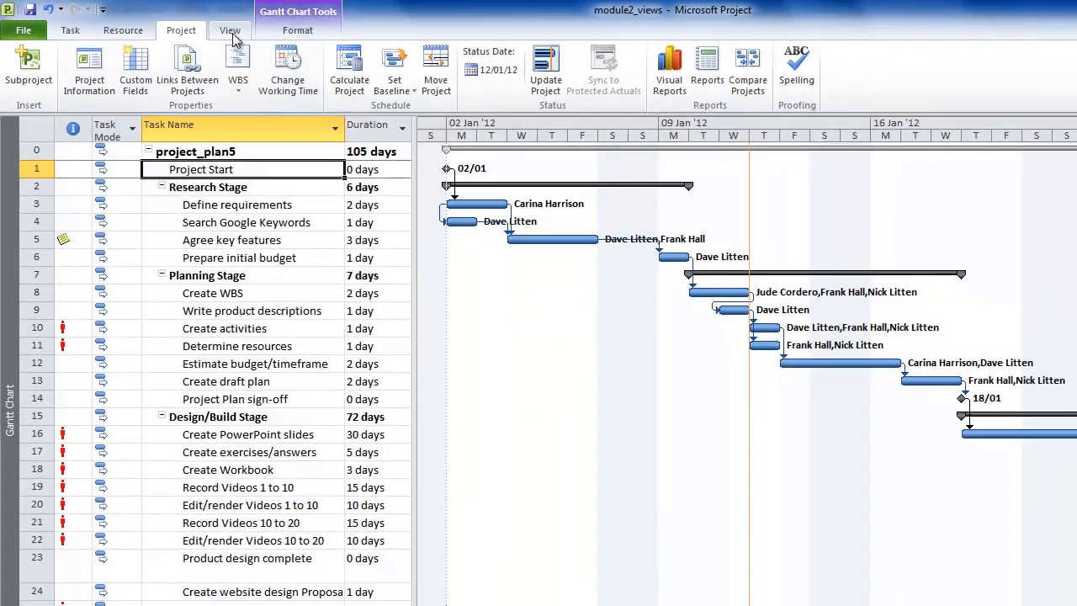
left_click(316, 41)
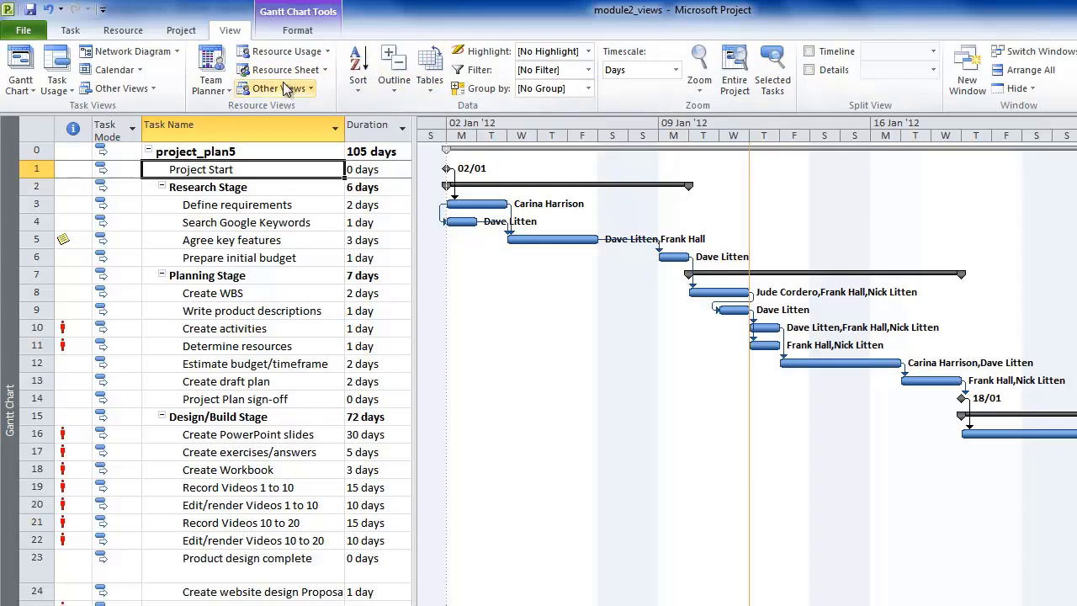
left_click(291, 35)
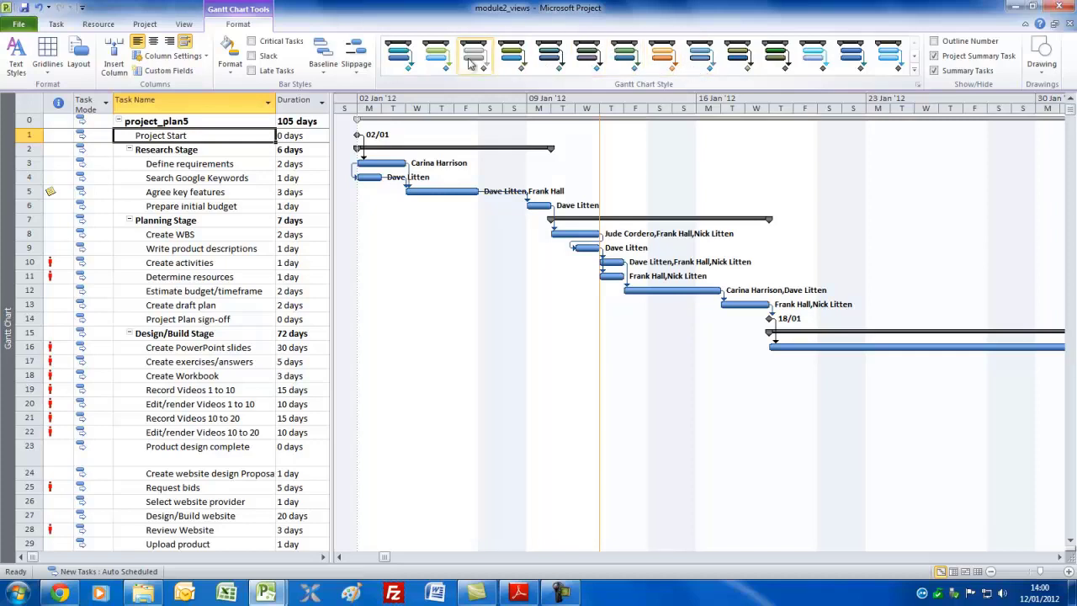
left_click(57, 26)
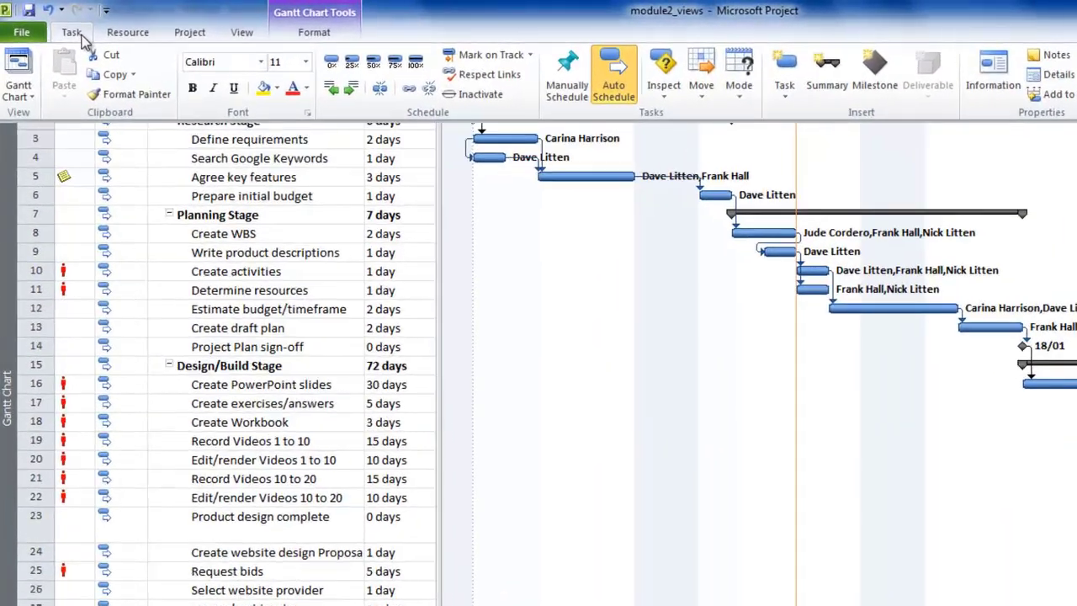
- Minimize and restore the ribbon several times, ending with the Task commands fully expanded
double_click(83, 38)
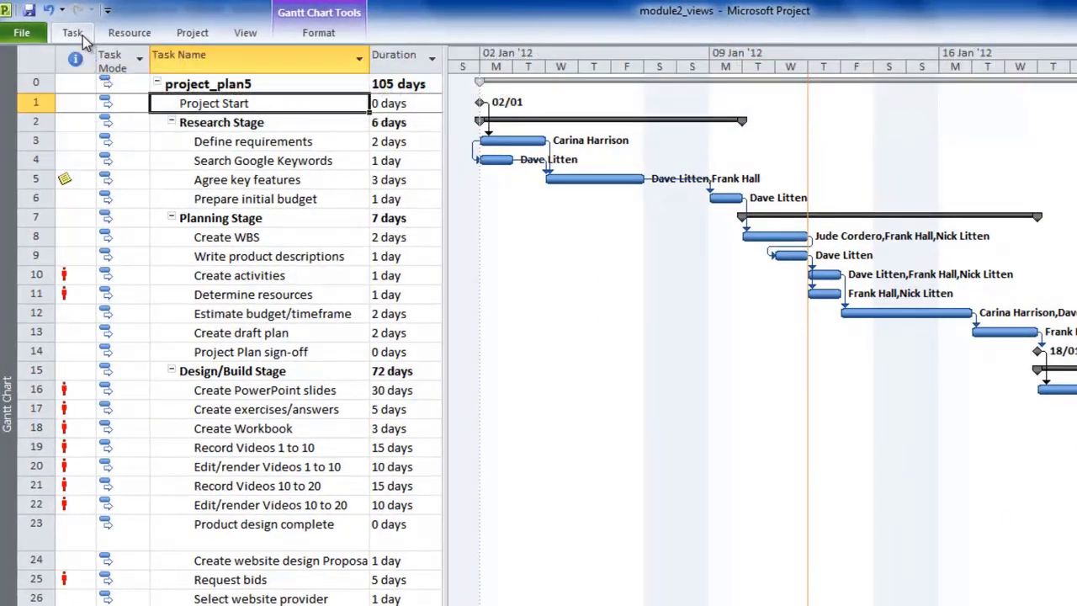
double_click(83, 38)
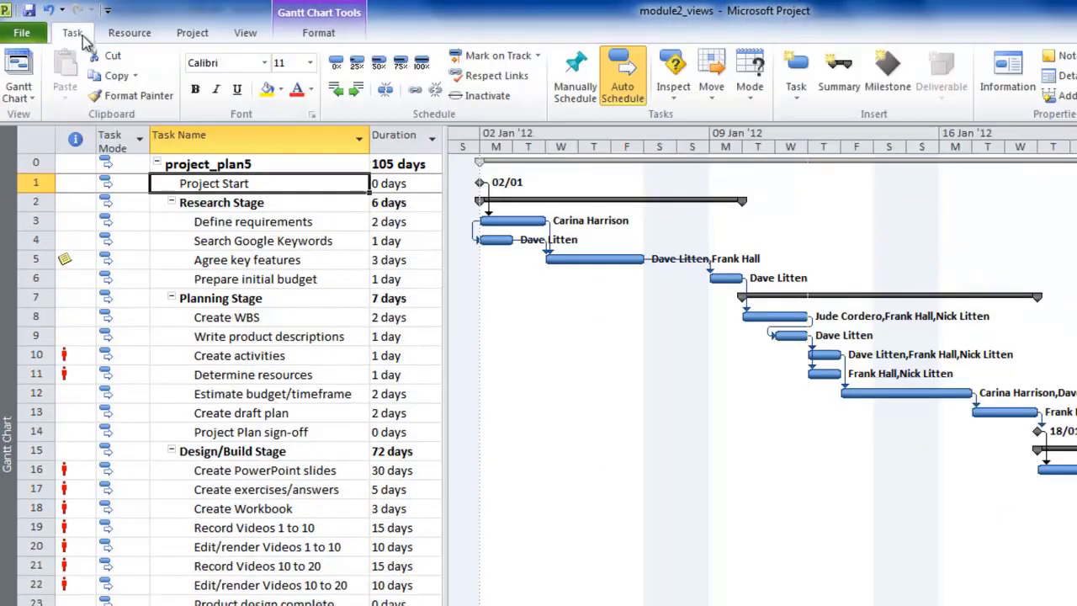
double_click(82, 37)
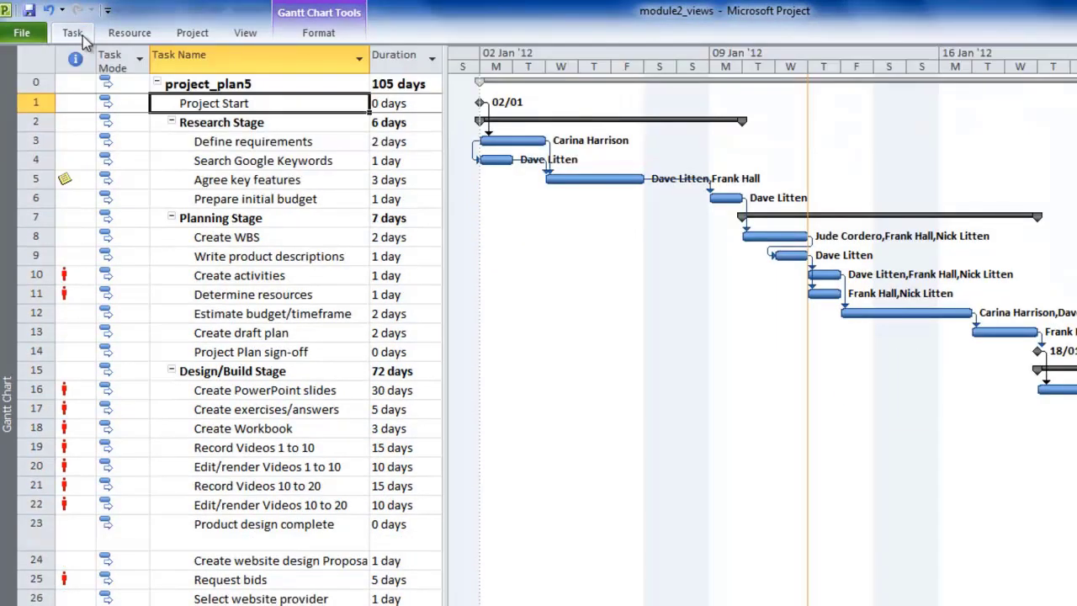
double_click(83, 38)
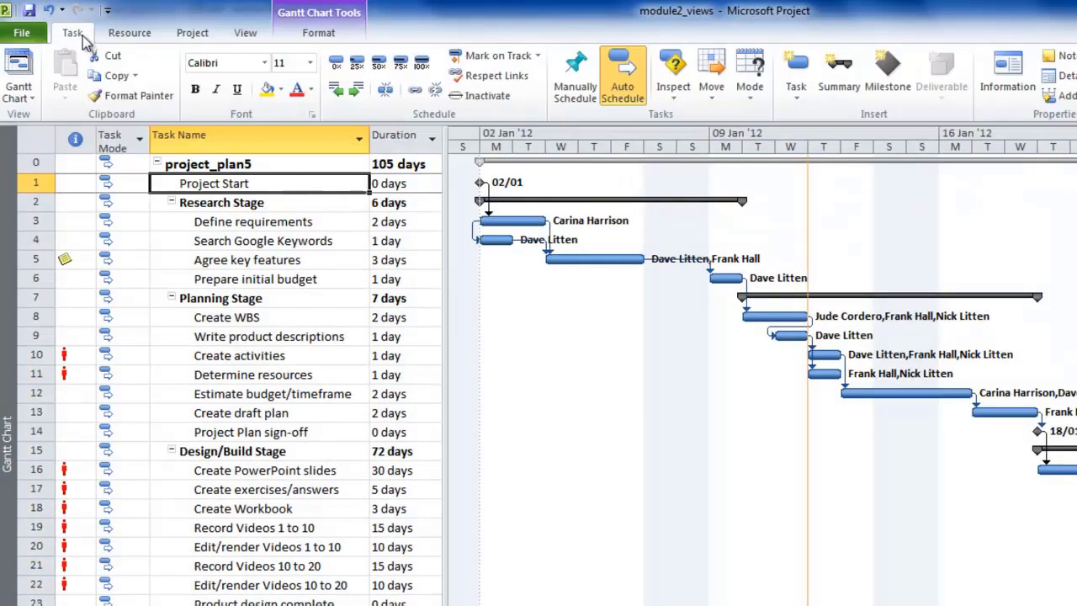
double_click(84, 38)
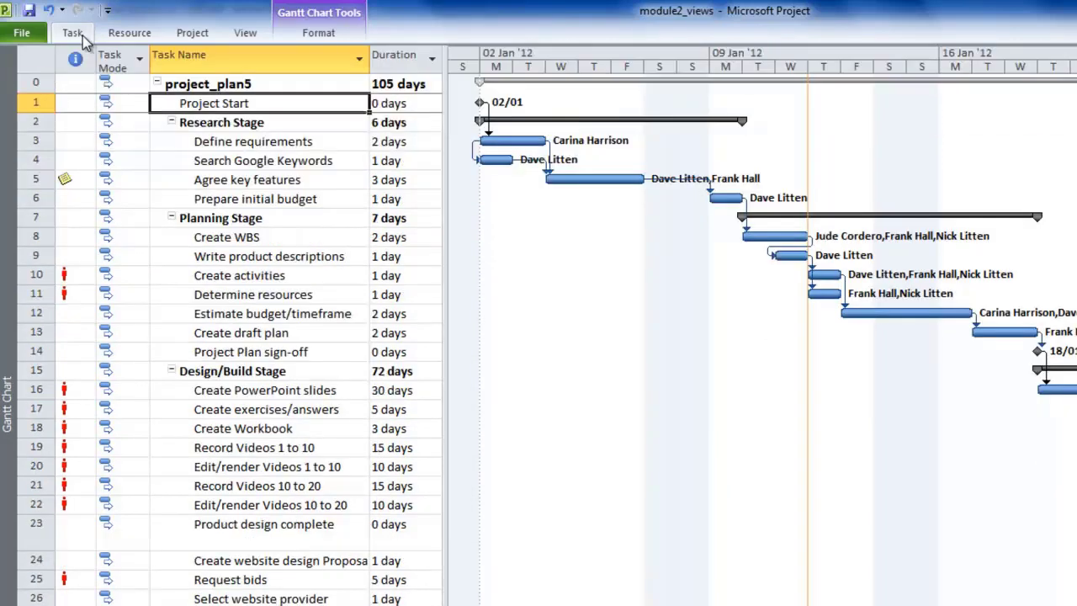
double_click(83, 38)
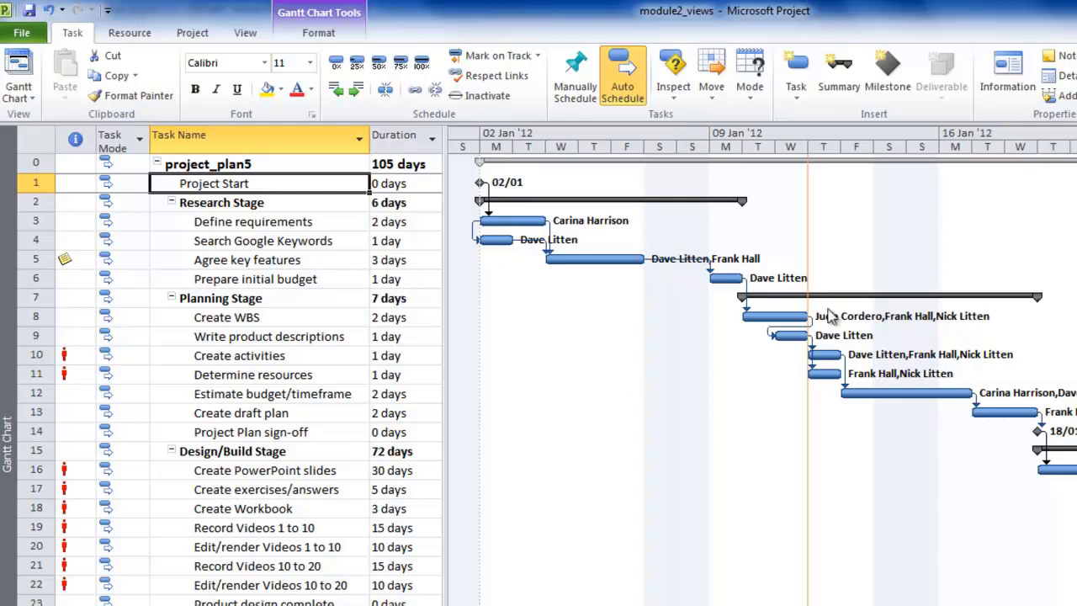
- Show the Timeline with the Gantt Chart view
right_click(593, 336)
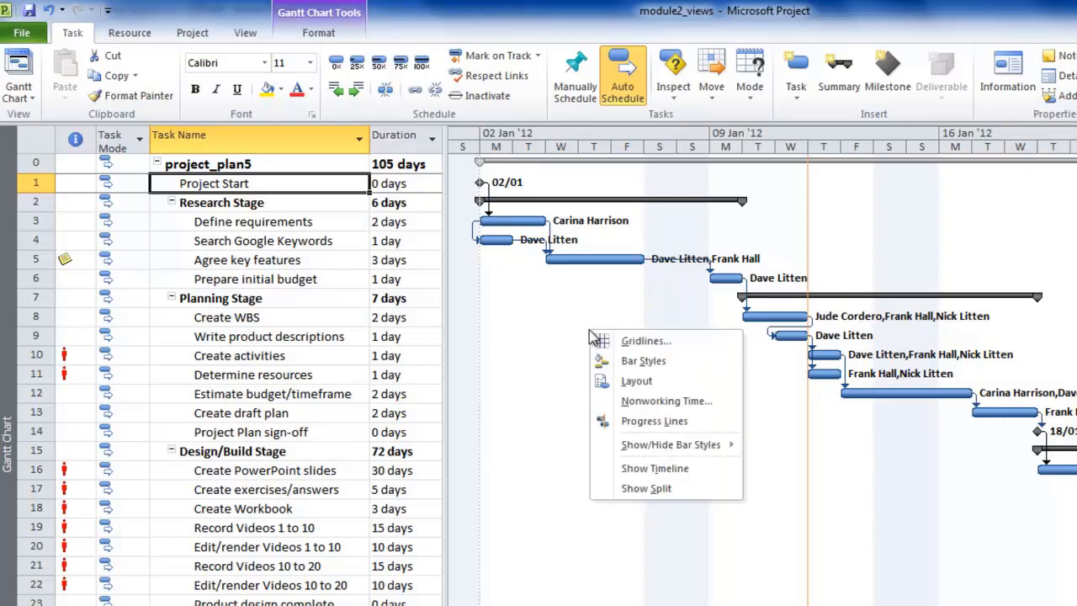
left_click(675, 471)
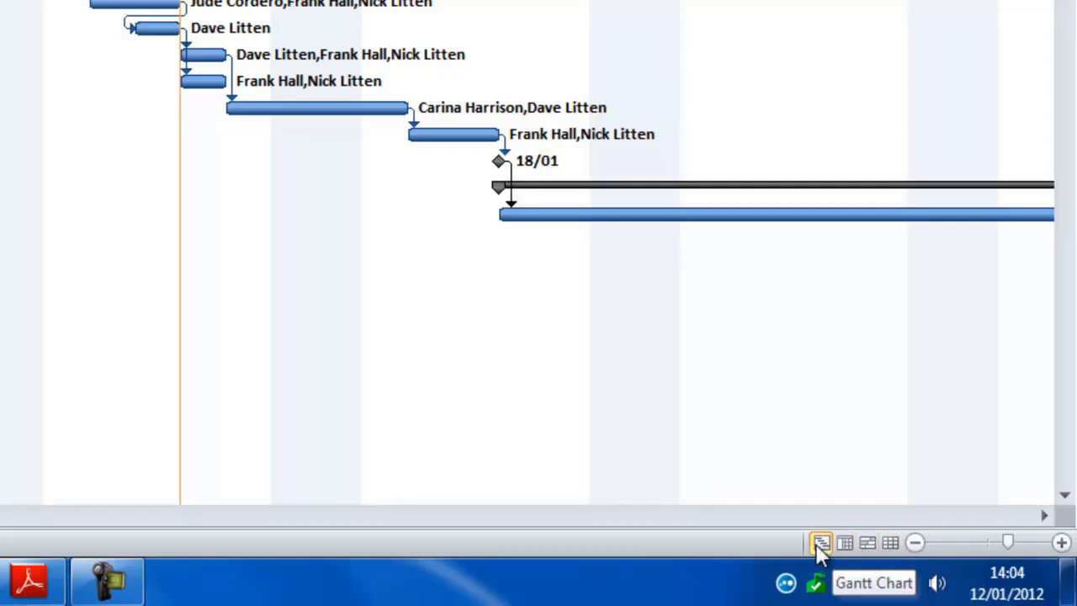
- Zoom the Gantt timescale out and back in to 12-hour divisions, browsing the schedule through to late April 2012
left_click(915, 541)
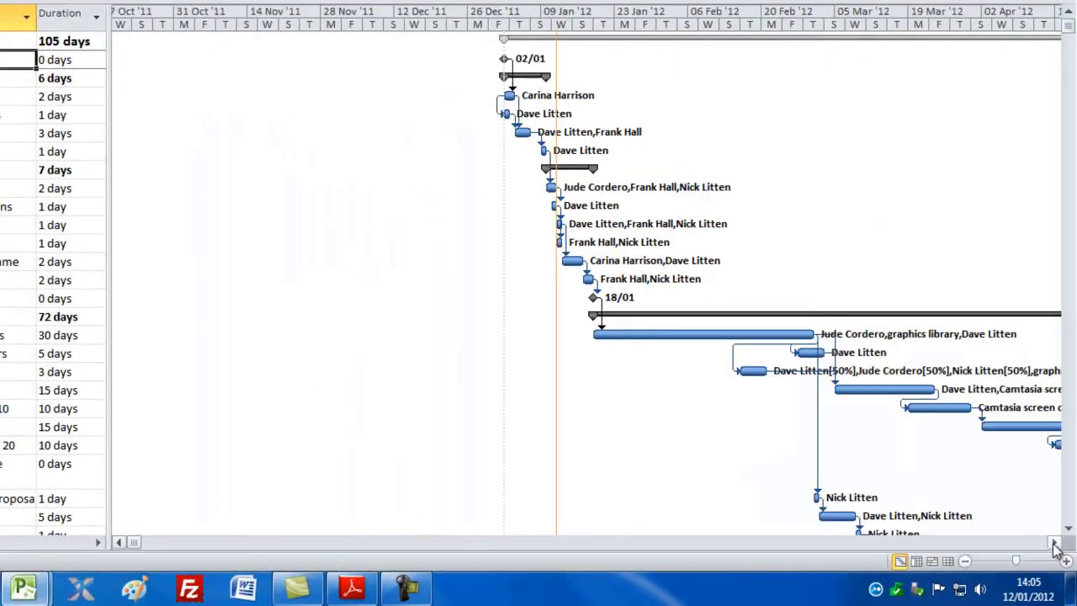
left_click_drag(1055, 545, 1056, 546)
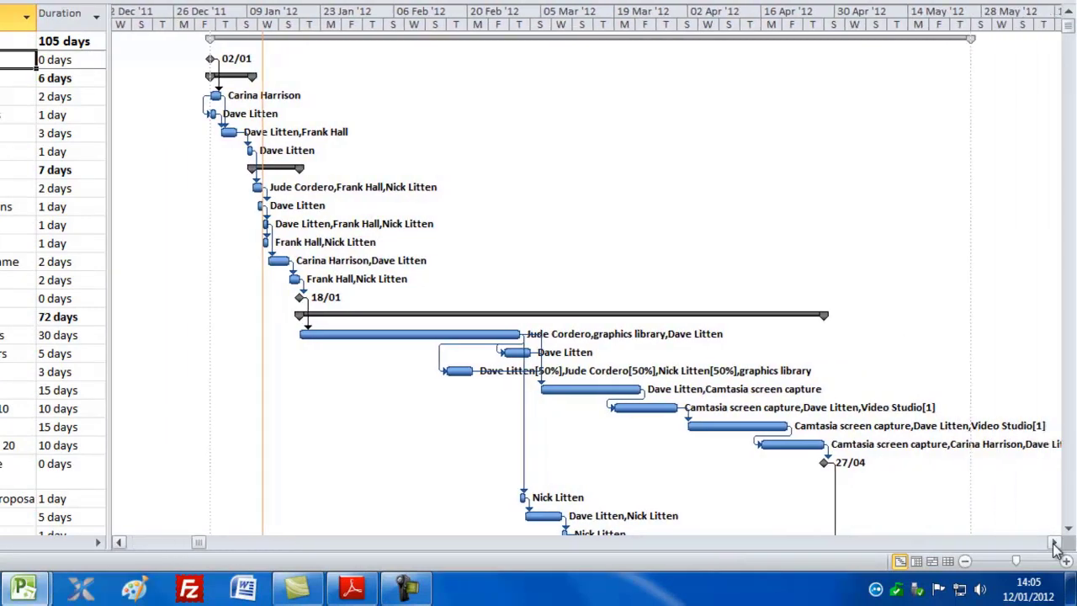
left_click(1067, 561)
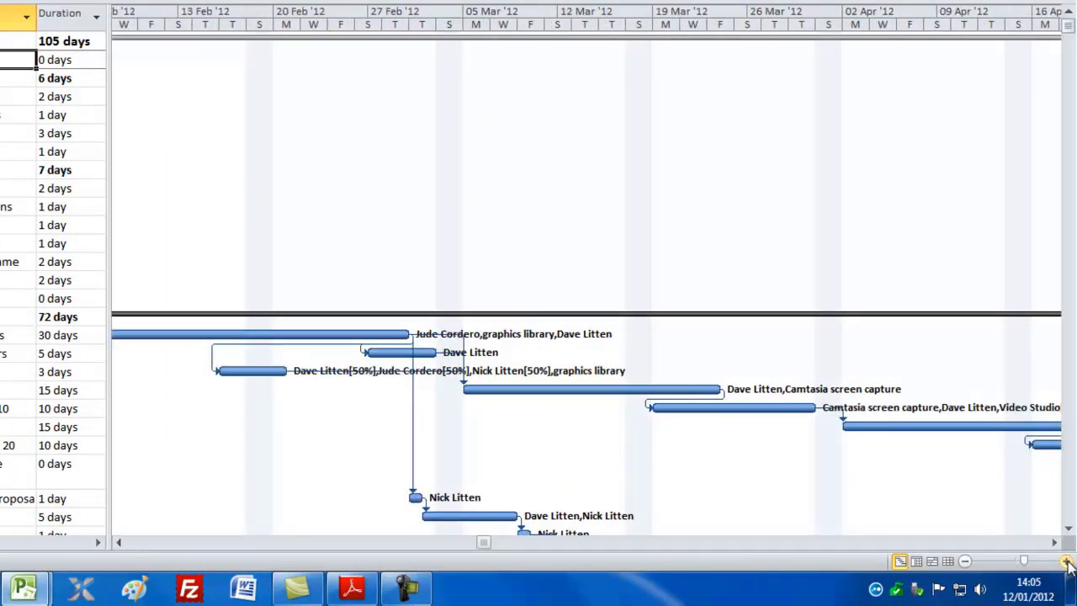
left_click(1067, 562)
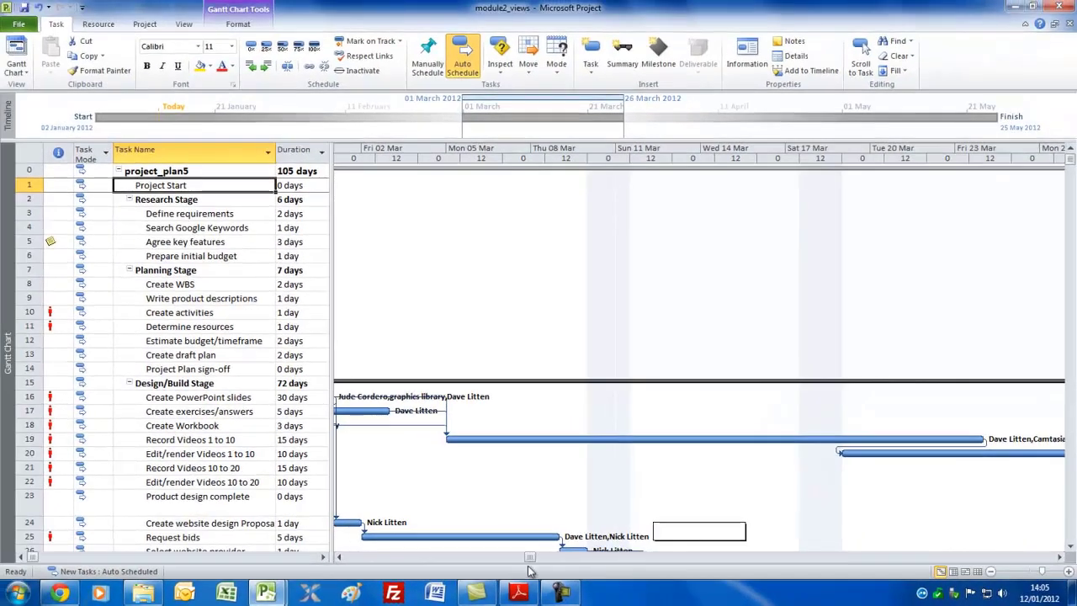
left_click_drag(529, 571, 734, 575)
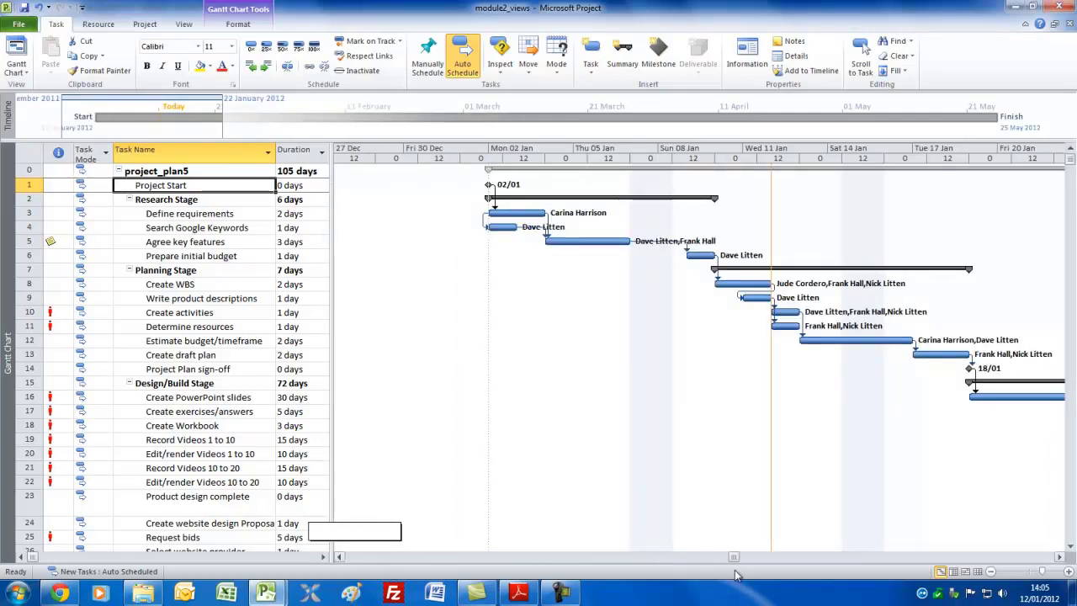
left_click_drag(922, 557, 973, 562)
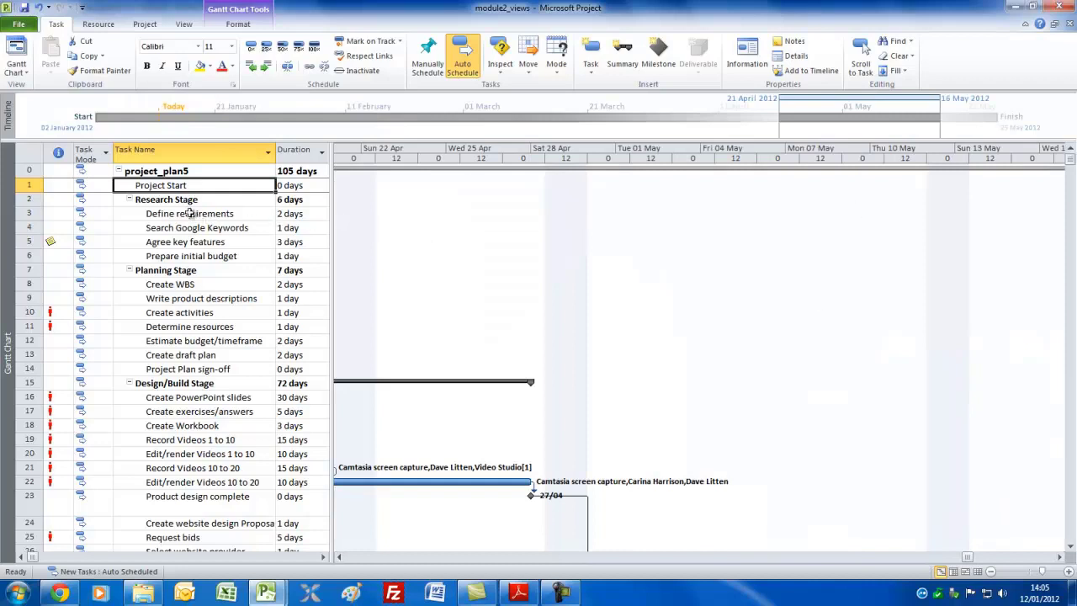
- Select the Define requirements task, bring its bar into view with Scroll to Task, and shift the chart to start at 2 January
left_click(189, 214)
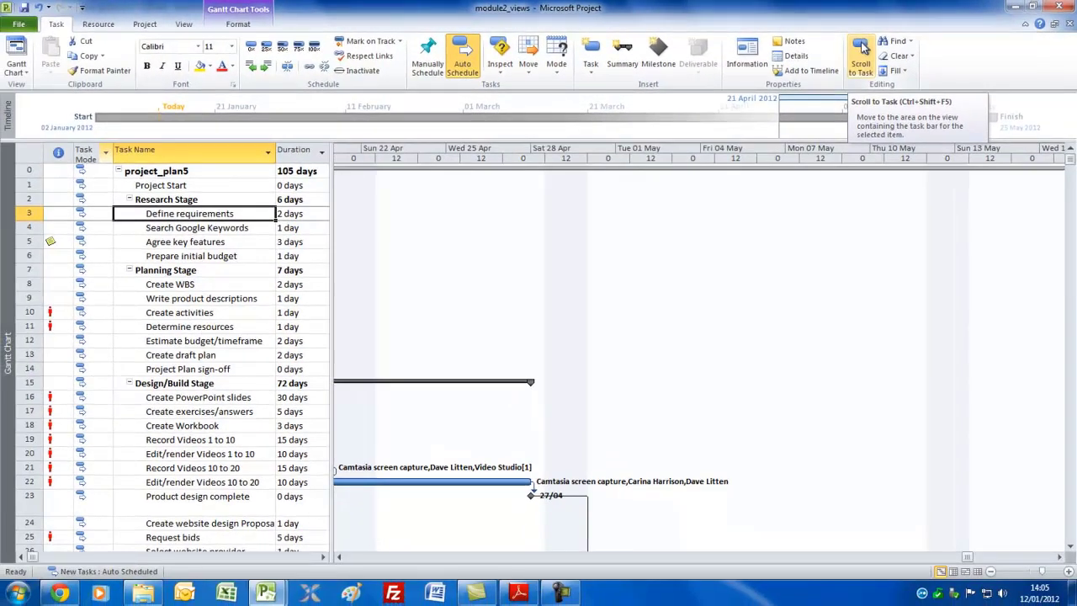
left_click(861, 52)
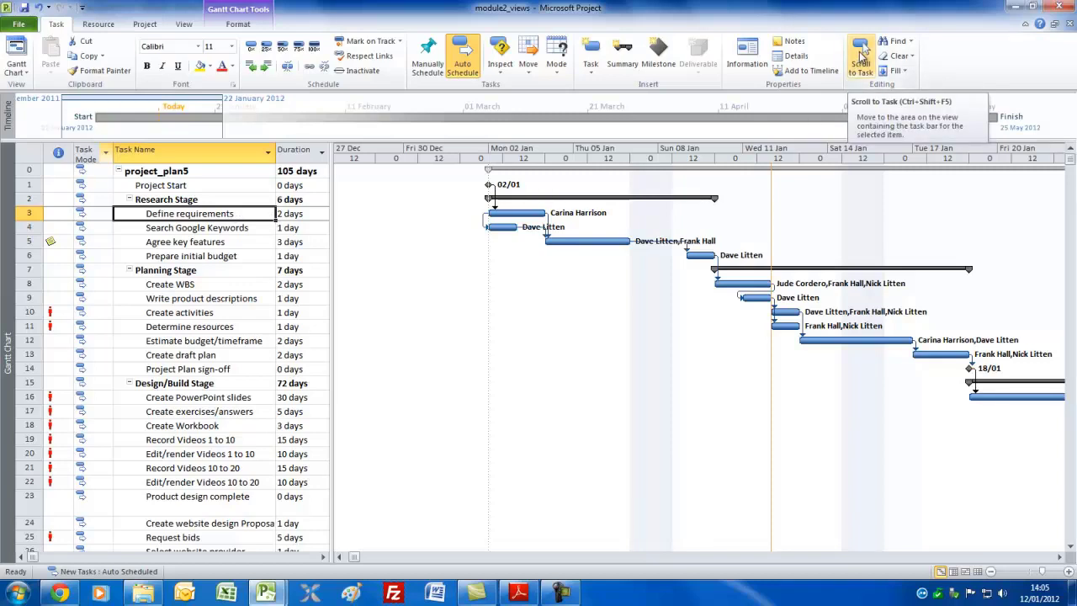
left_click(1060, 557)
left_click(1059, 557)
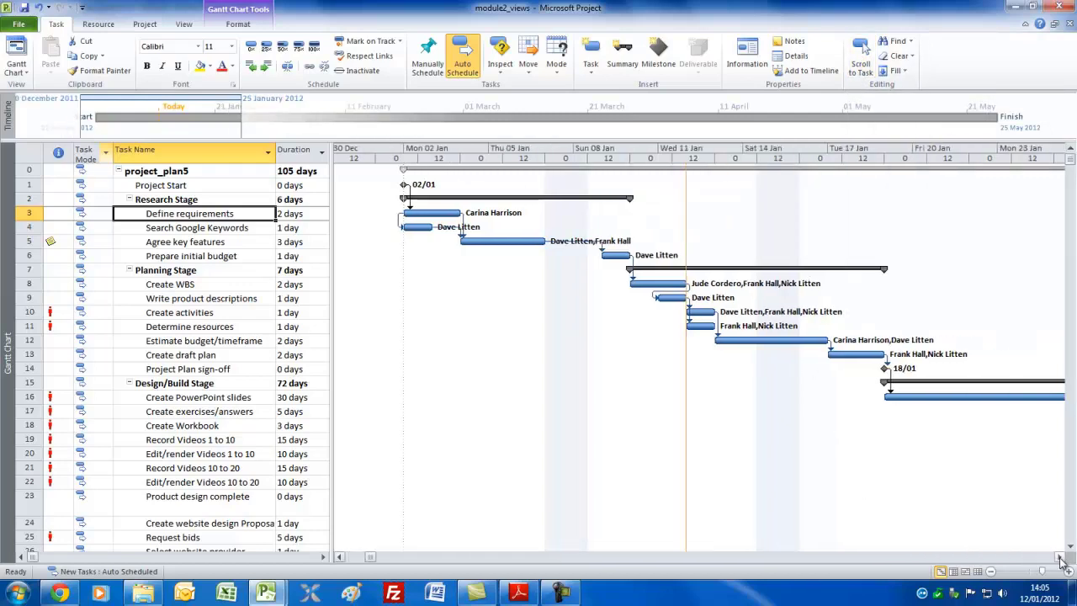
left_click(1060, 557)
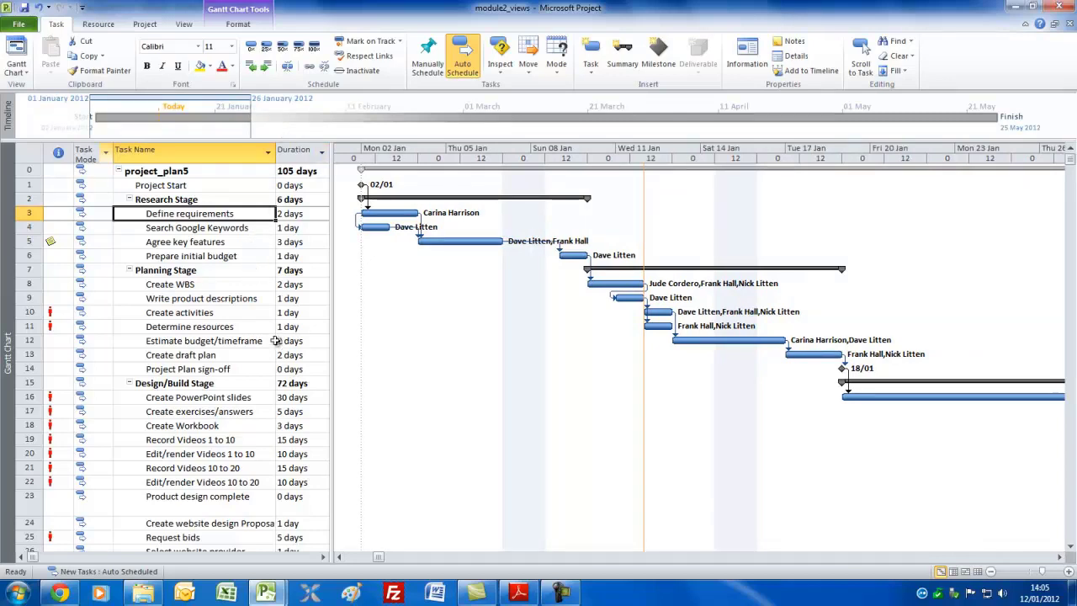
- Open the Task Information of the Create Workbook task
left_click(204, 427)
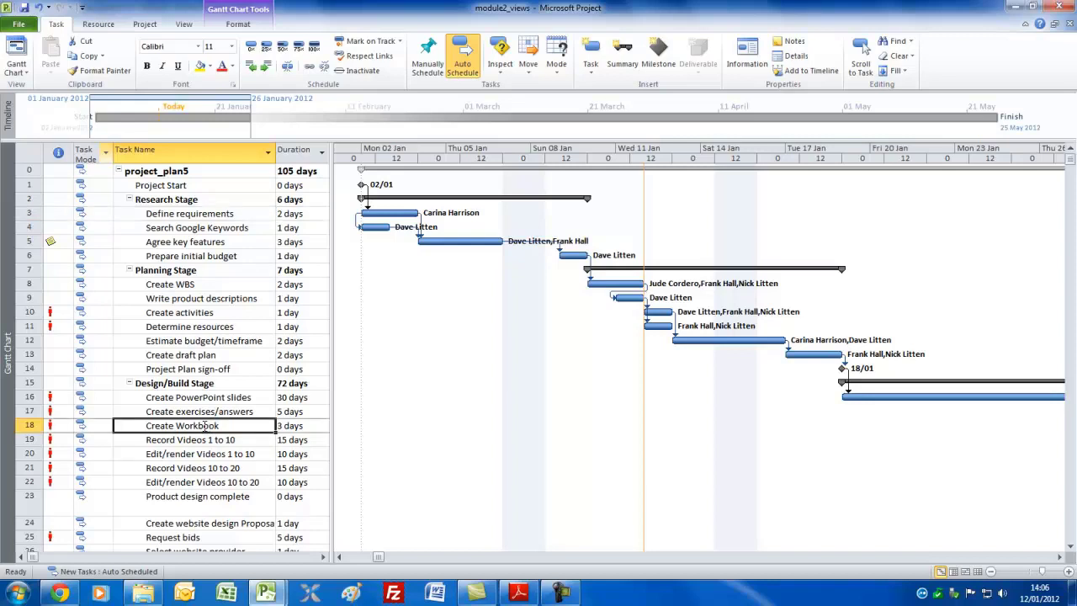
double_click(204, 427)
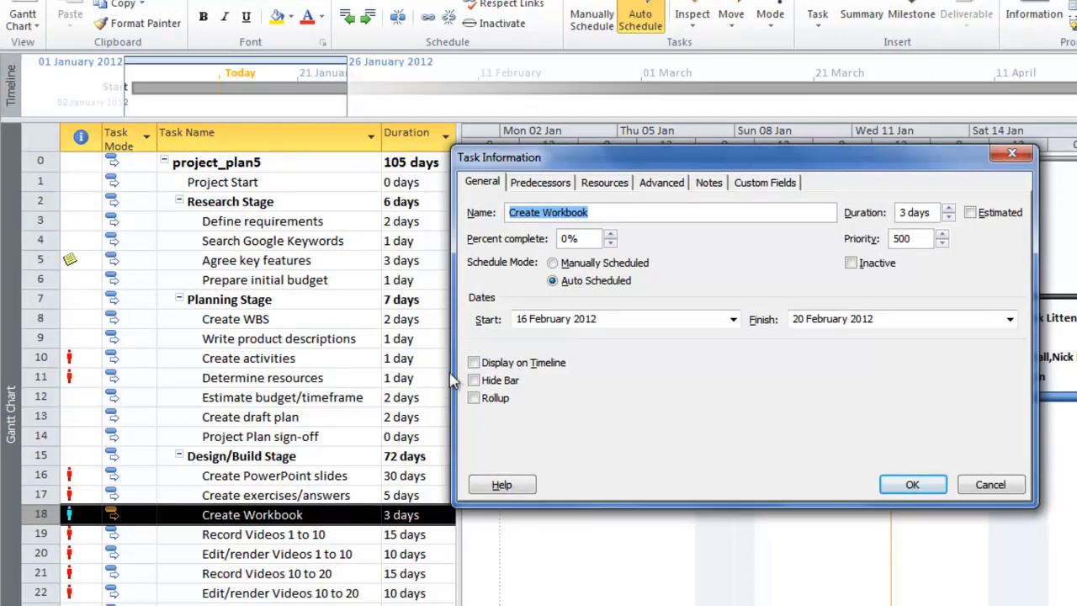
- Display the Create Workbook task on the Timeline through its general task information and view its details there
left_click(487, 187)
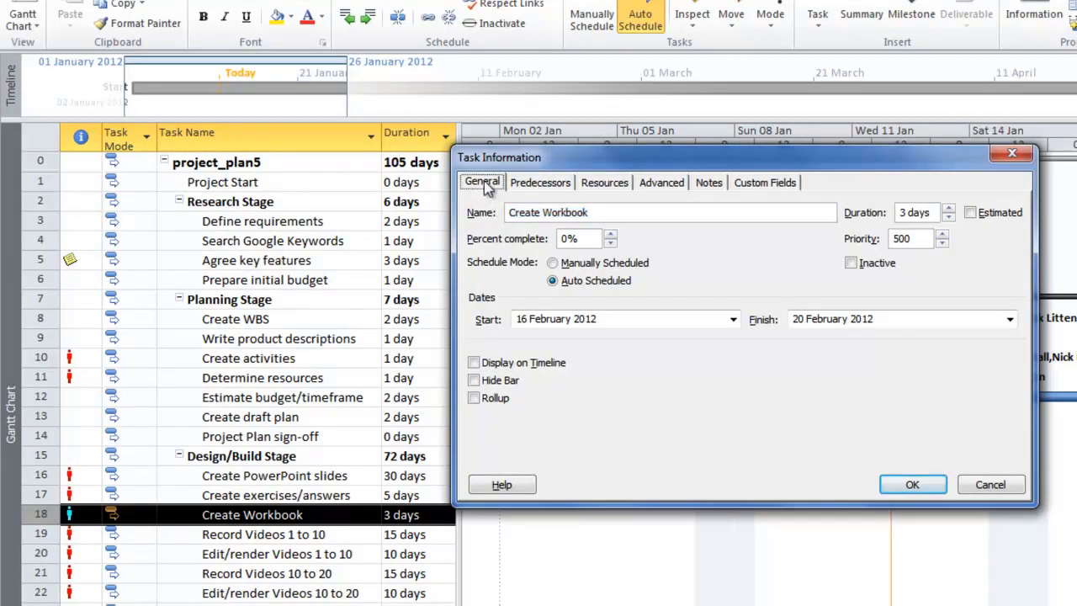
left_click(474, 363)
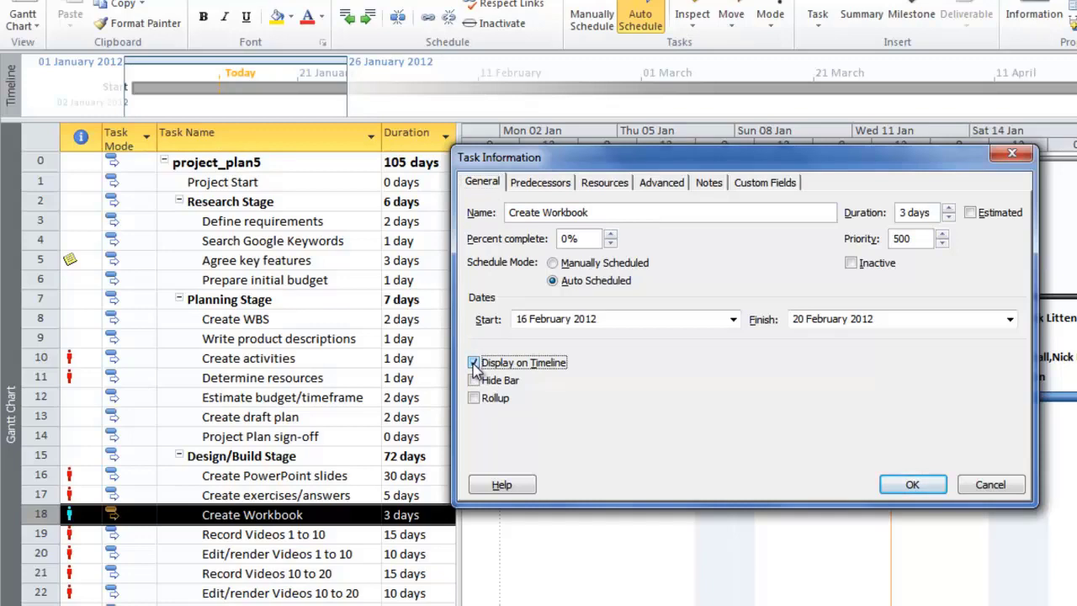
left_click(908, 486)
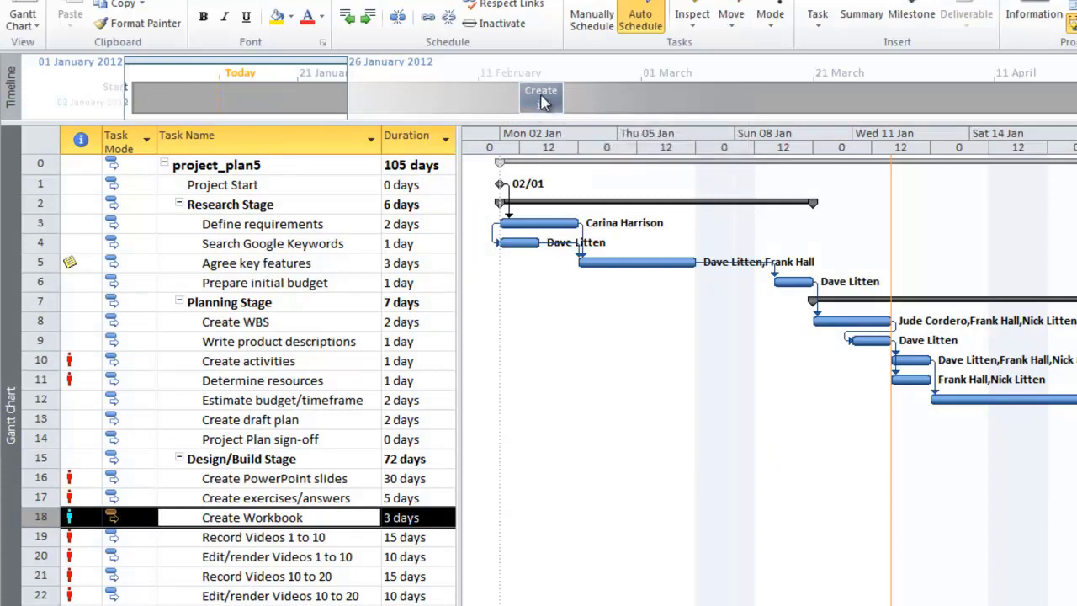
mouse_move(545, 102)
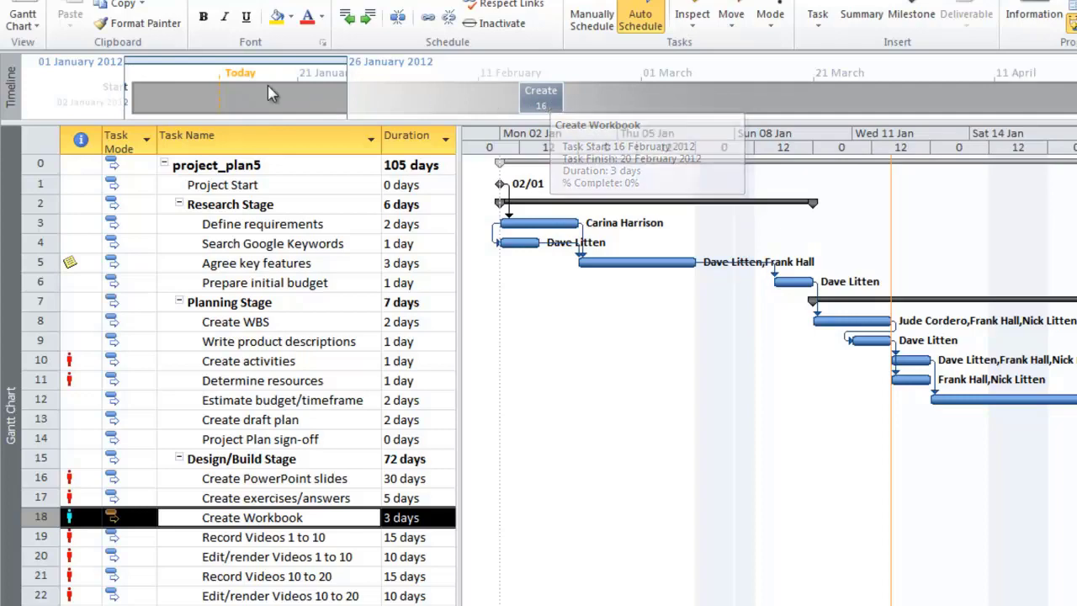
- Remove the Create Workbook task from the Timeline through its task information
double_click(312, 520)
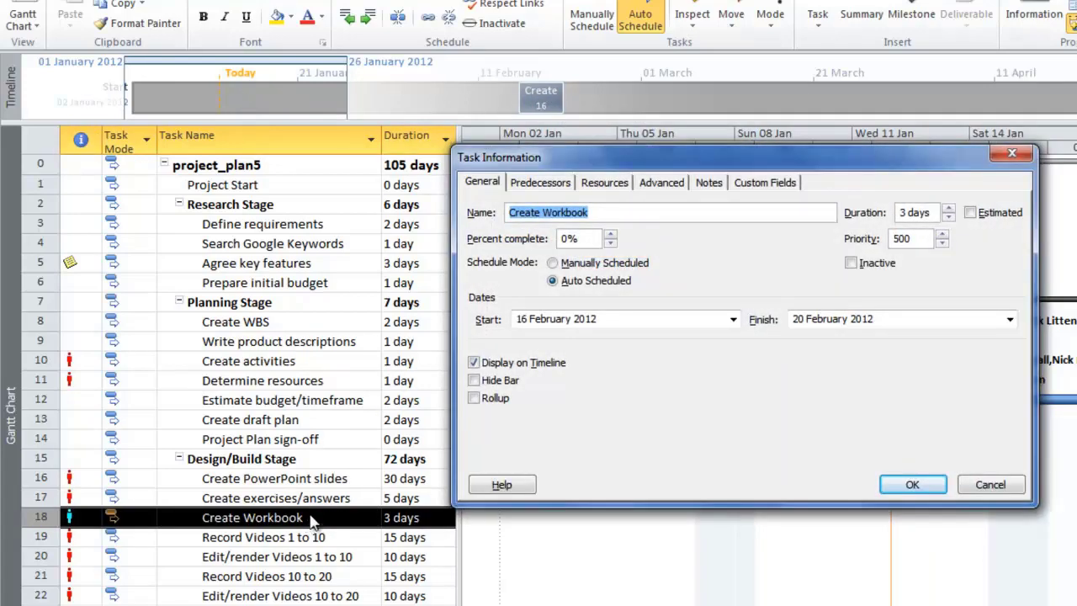
left_click(473, 363)
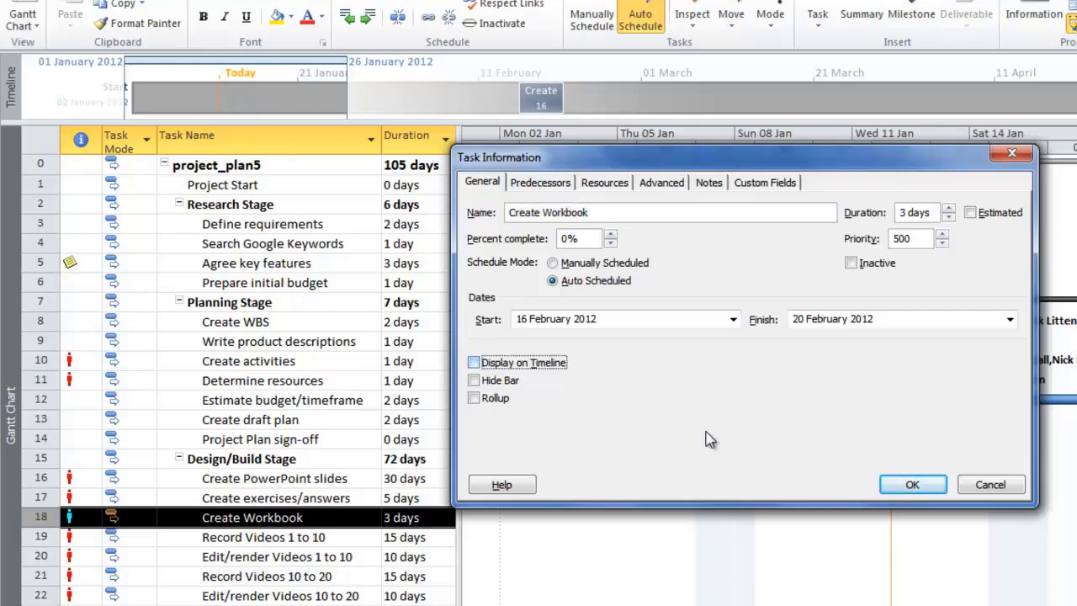
left_click(912, 484)
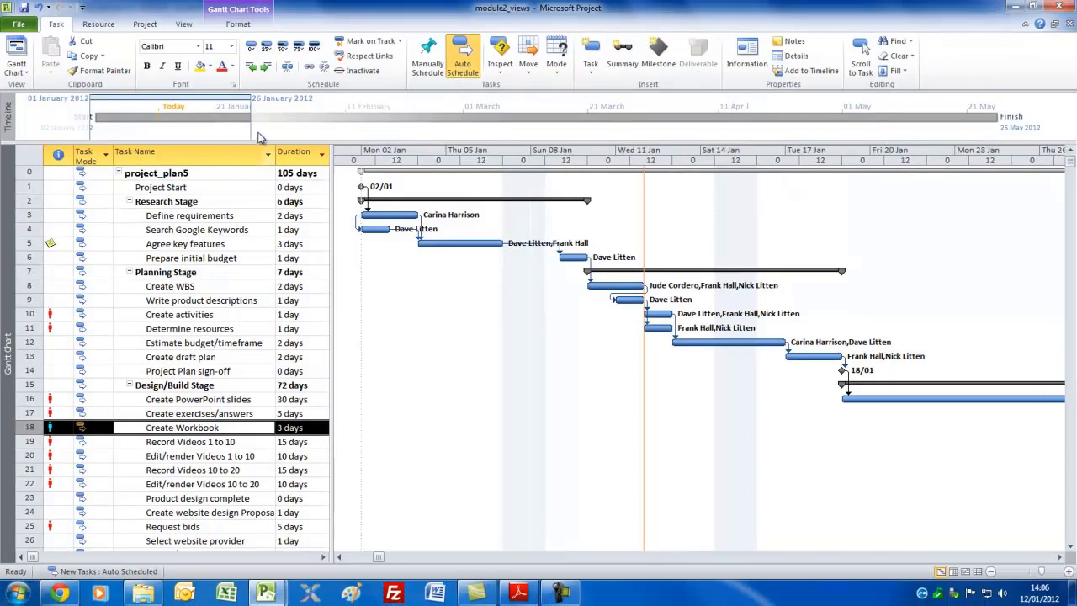
- Adjust the Timeline's visible window to run from 25 February to 16 April 2012, and hide the Timeline
left_click_drag(252, 131, 455, 132)
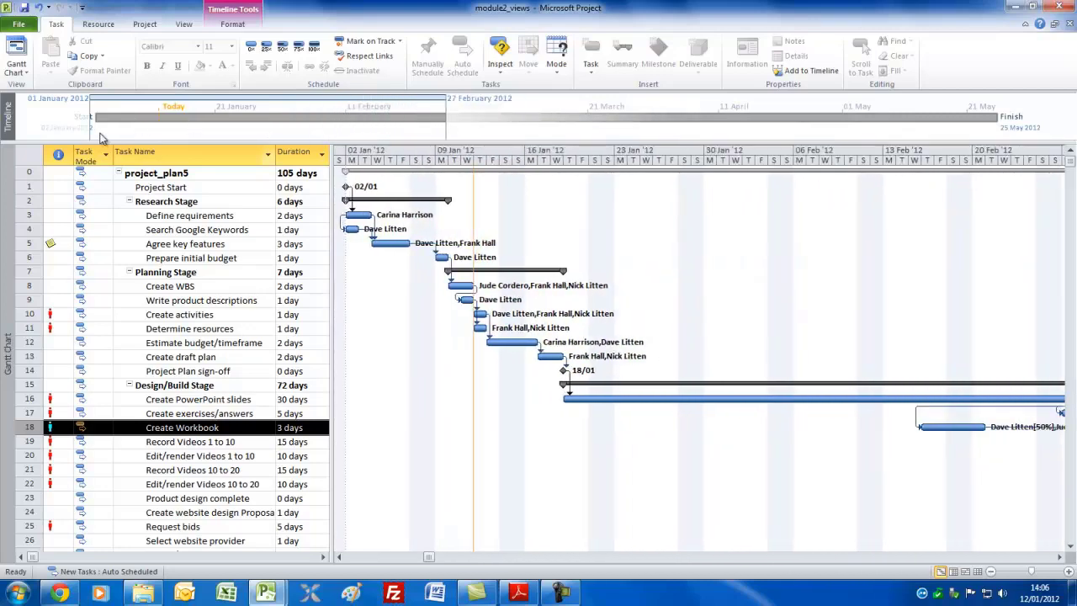
left_click_drag(89, 135, 233, 137)
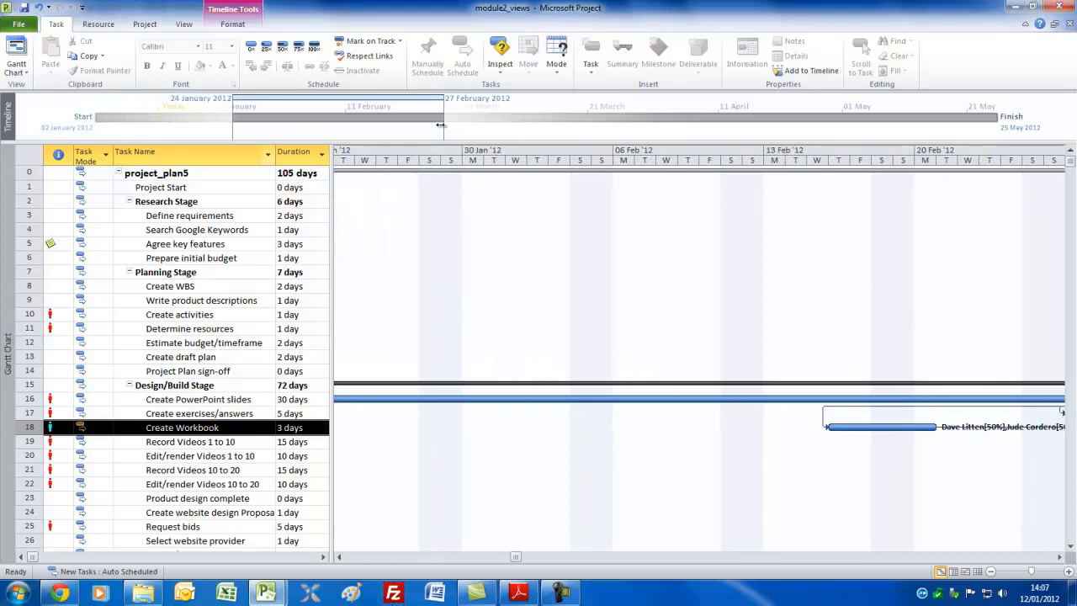
left_click_drag(444, 128, 718, 128)
left_click_drag(225, 134, 431, 138)
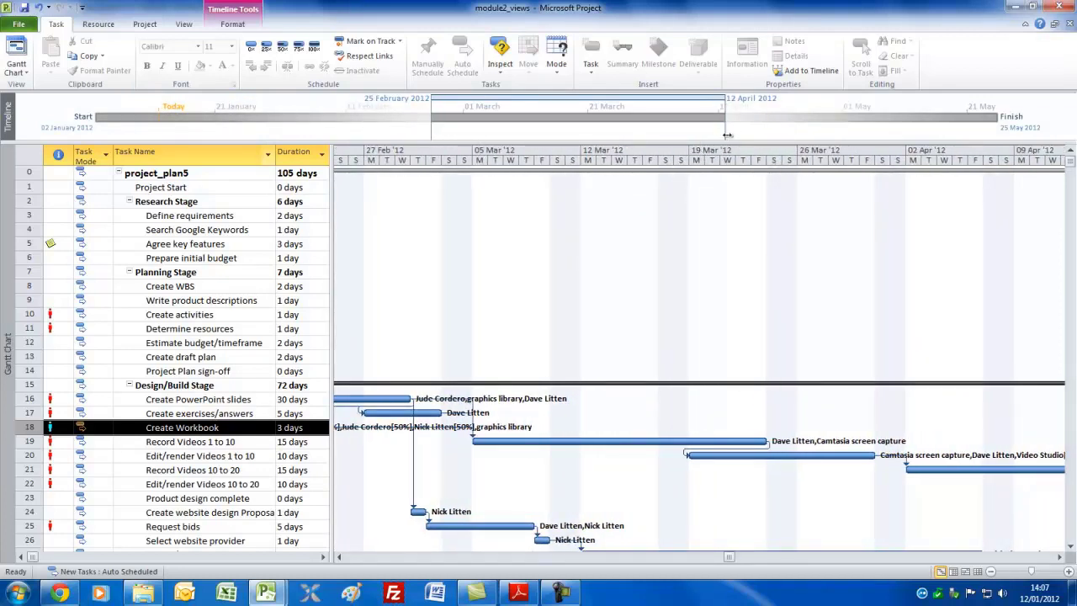
left_click_drag(727, 135, 760, 137)
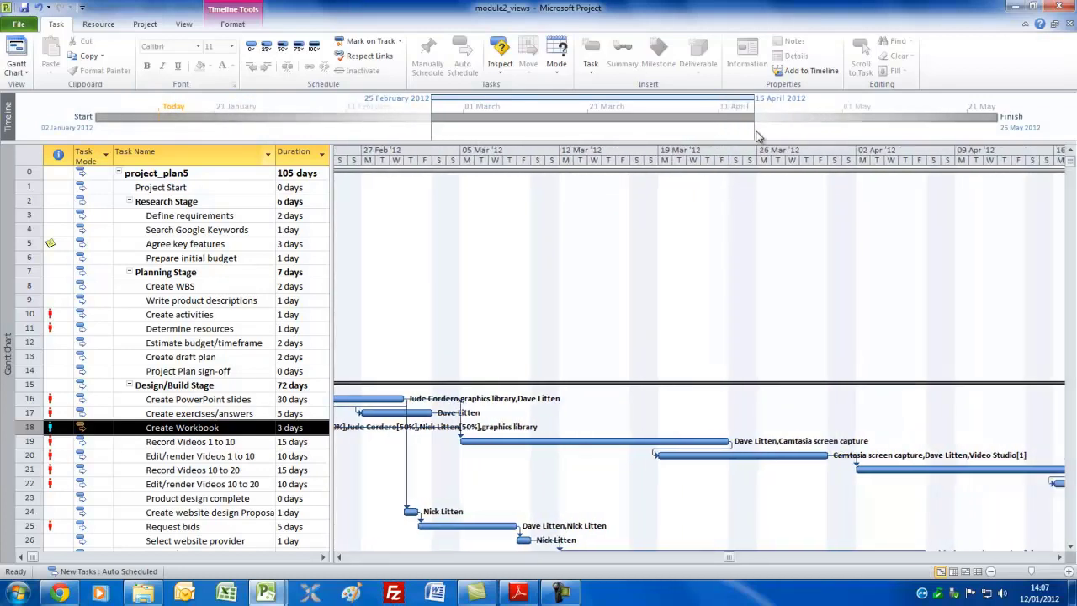
right_click(682, 226)
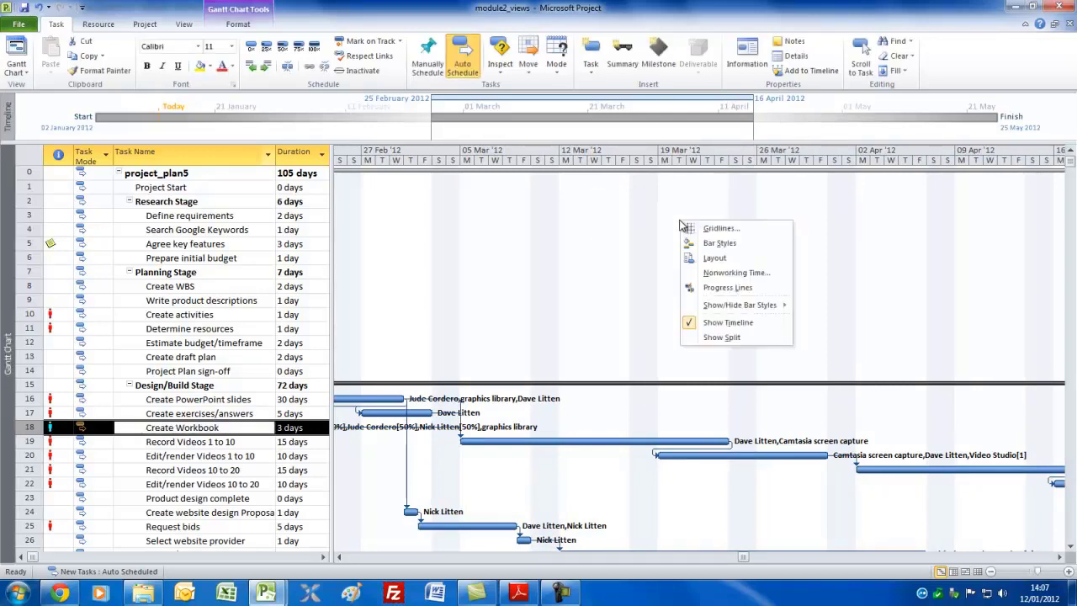
left_click(714, 324)
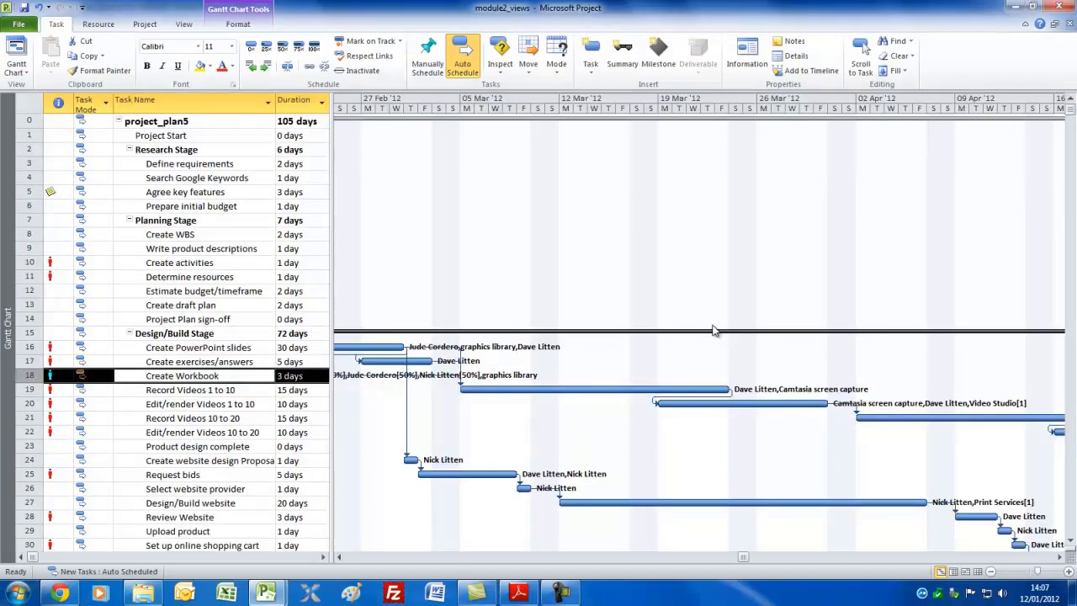
- Select the Project Start task, bring it into view with Scroll to Task, and shift the chart to begin around the start of January 2012
left_click(201, 137)
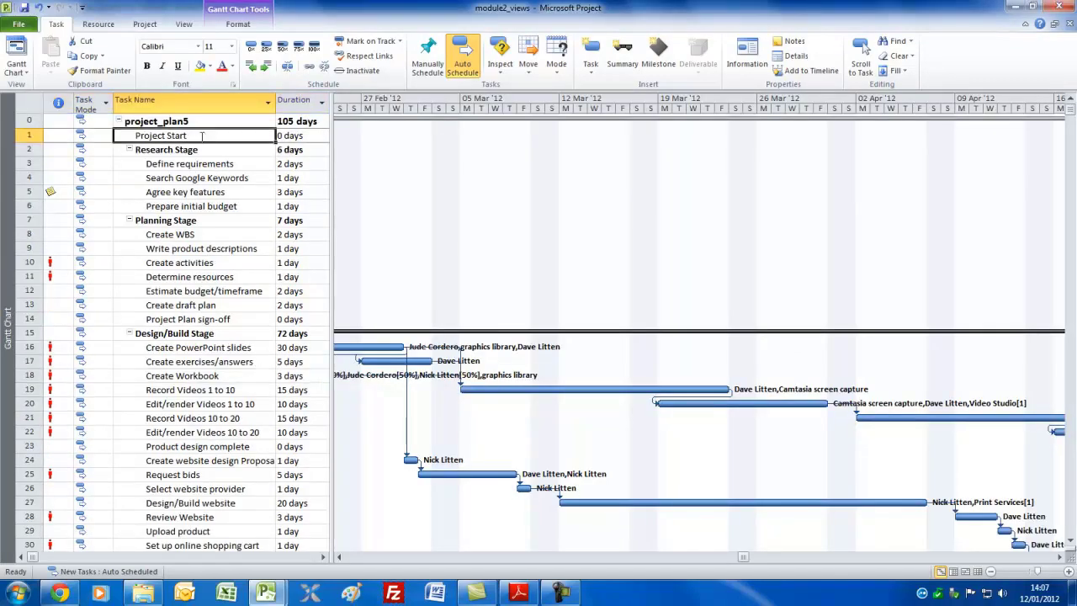
left_click(861, 55)
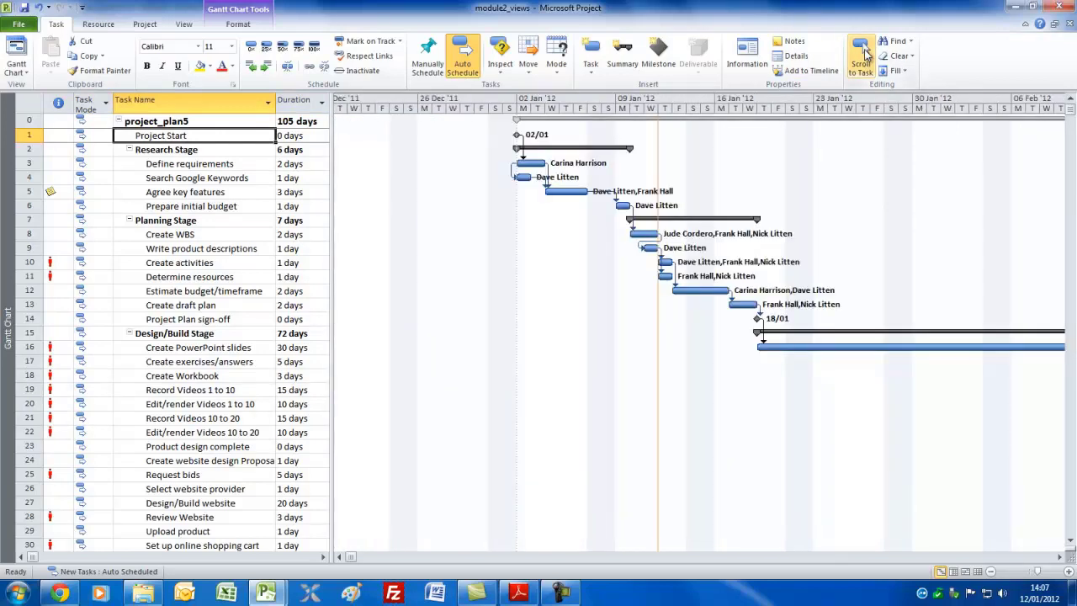
left_click_drag(1059, 560, 1059, 559)
left_click(1060, 559)
left_click(1059, 559)
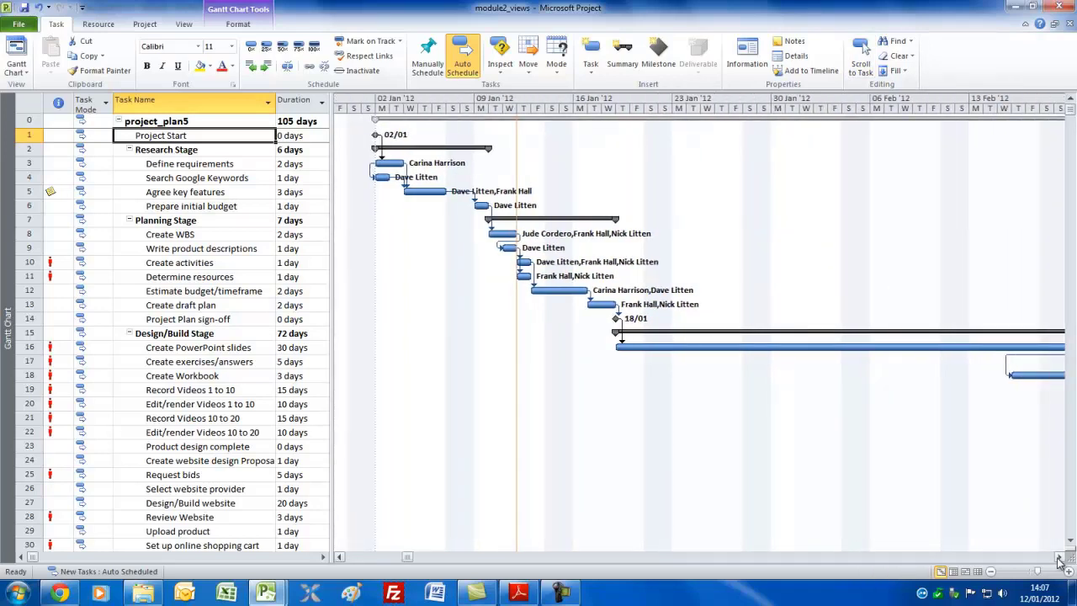
left_click(1059, 559)
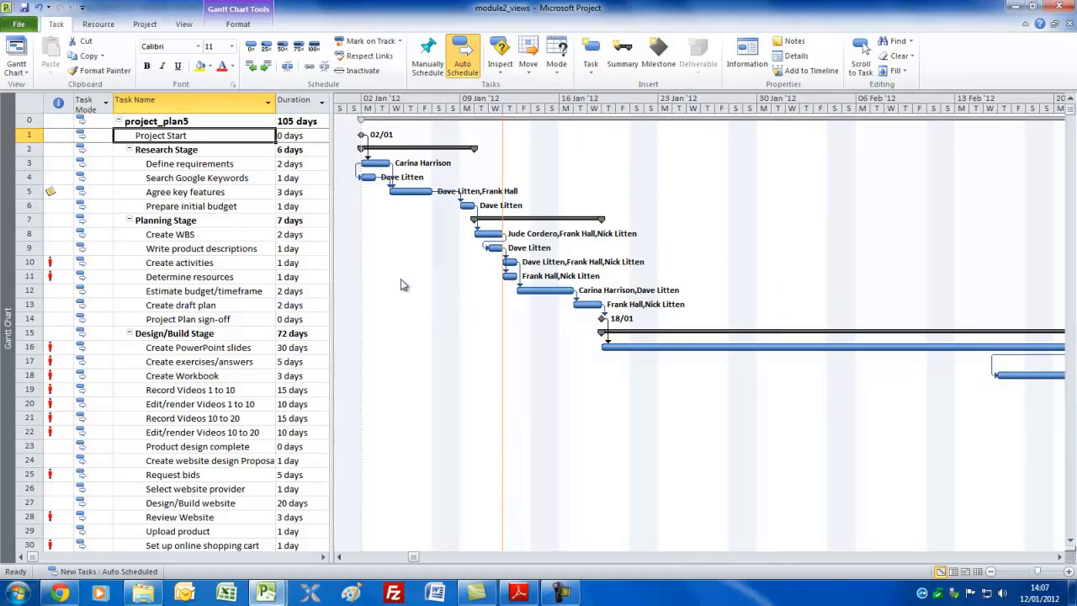
- Widen the task table to reveal all columns up to Add New Column, and switch it to the Cost table
left_click_drag(331, 262, 709, 250)
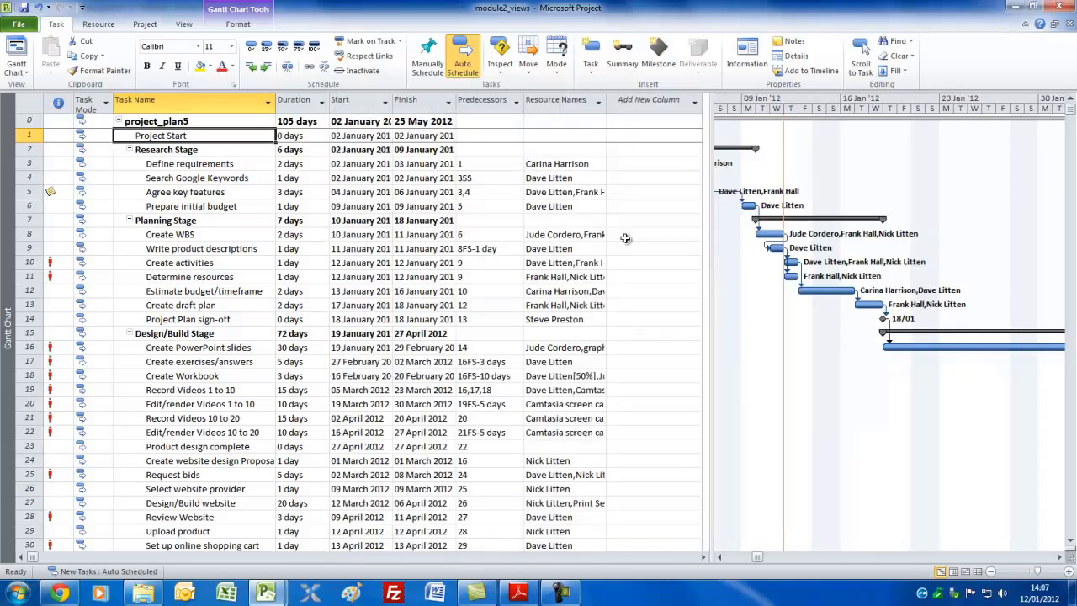
left_click(186, 26)
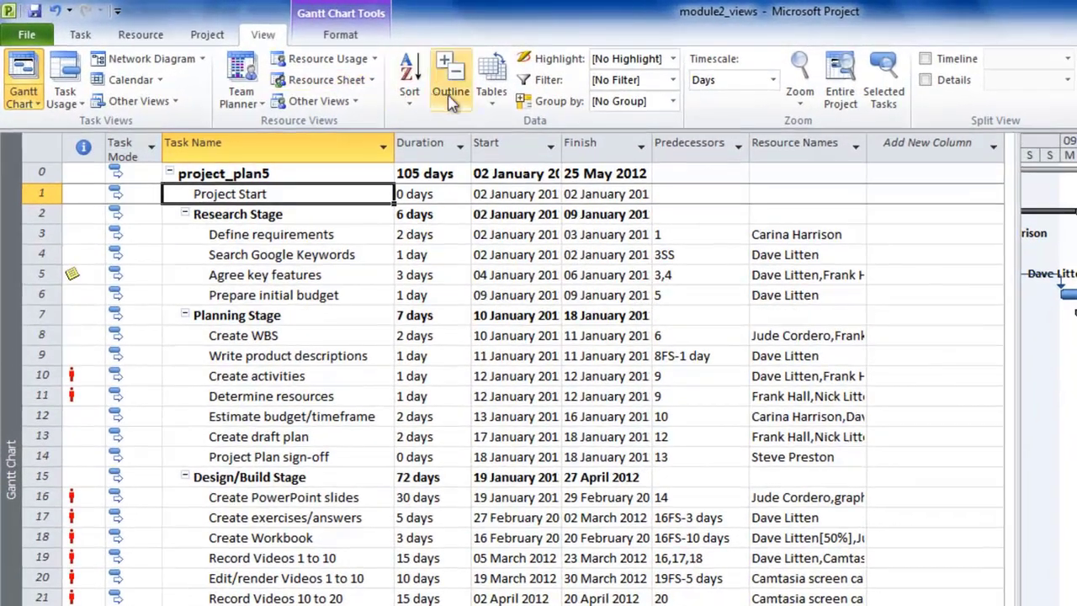
left_click(491, 89)
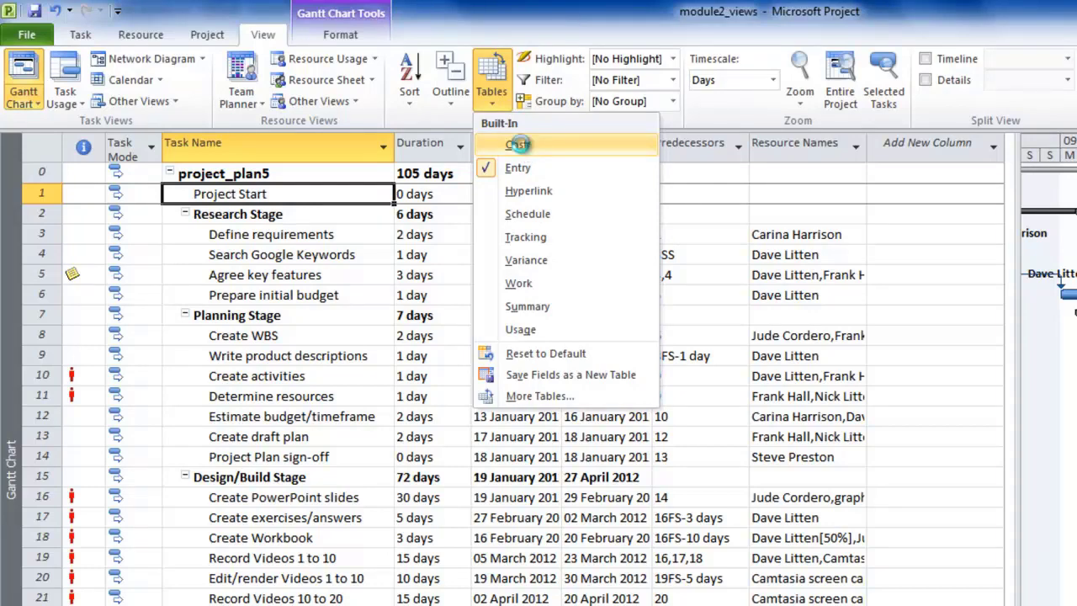
left_click(516, 145)
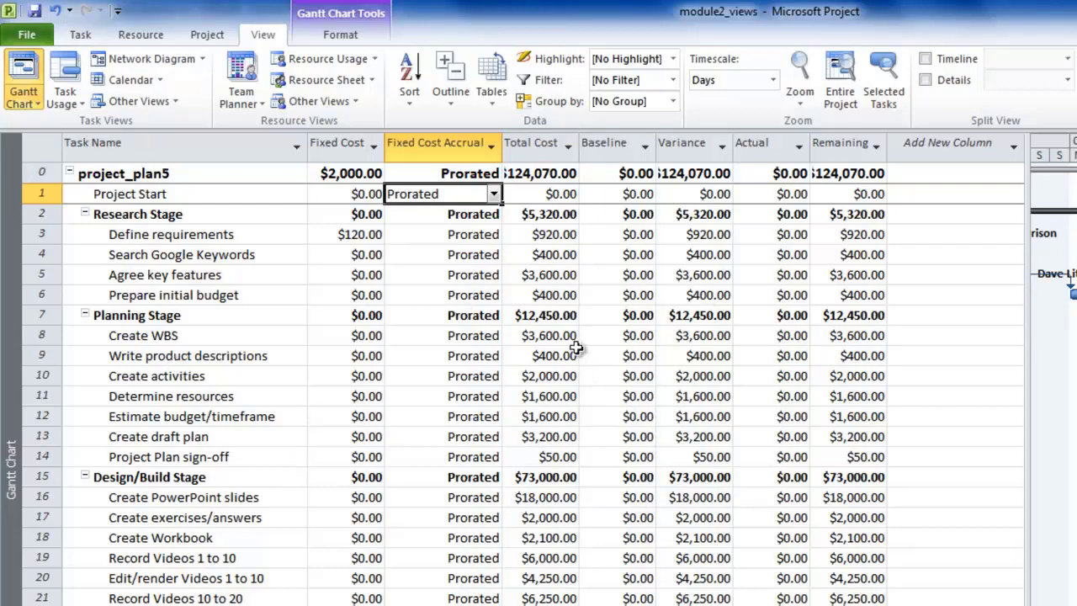
- Examine the Cost table's Fixed Cost, Total Cost and Variance columns and the option of adding a new column
left_click(346, 145)
left_click(539, 149)
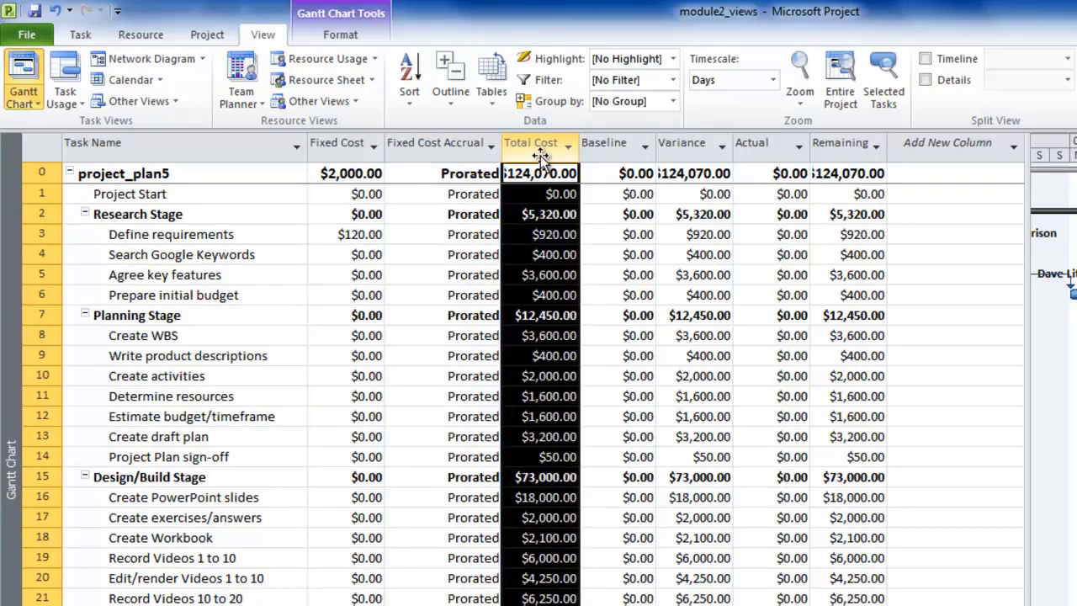
left_click(560, 254)
left_click(557, 296)
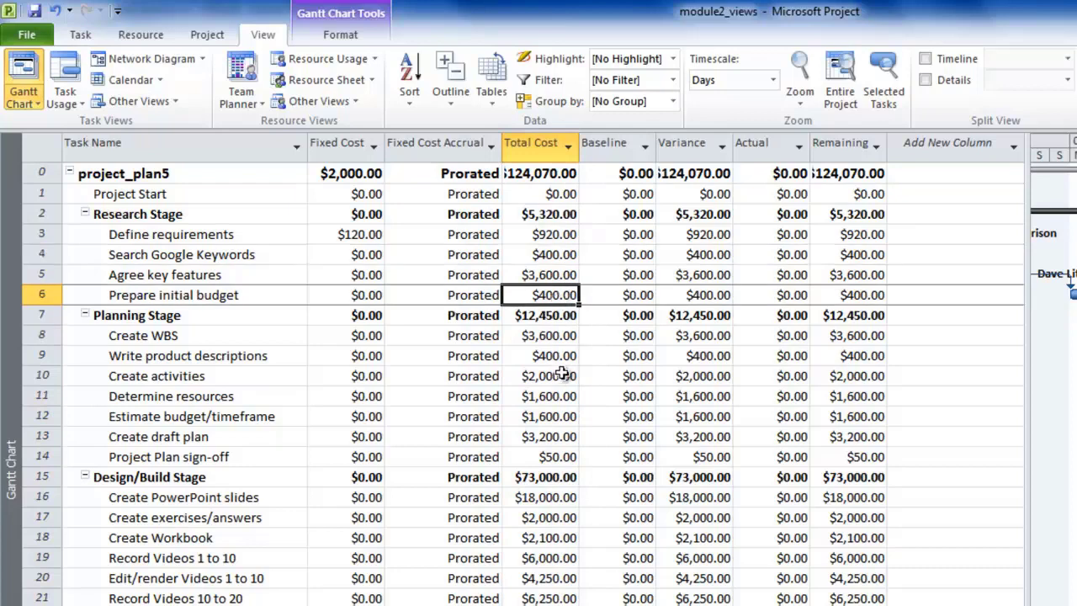
left_click(562, 376)
left_click(566, 418)
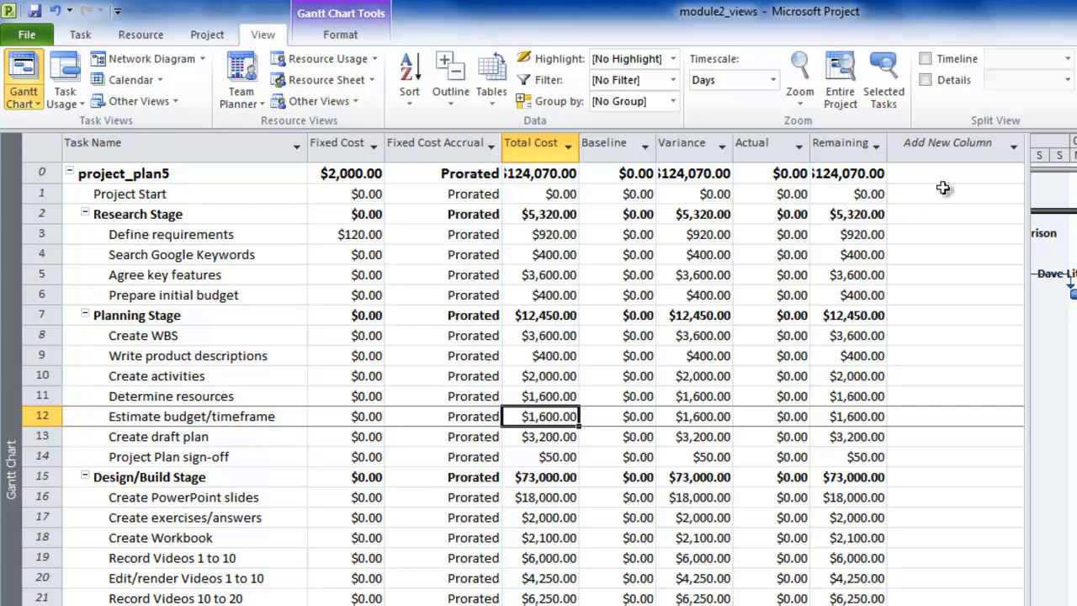
left_click(1015, 148)
key("Escape")
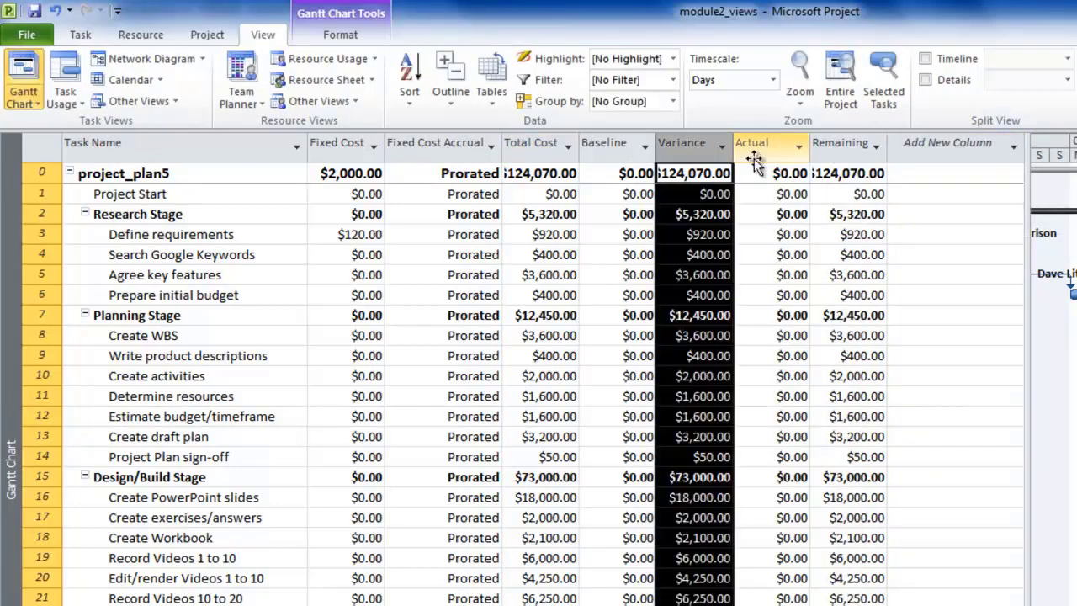
- Switch the task table back to Entry and narrow it so the Duration column is the last one beside the Gantt bars
left_click(491, 93)
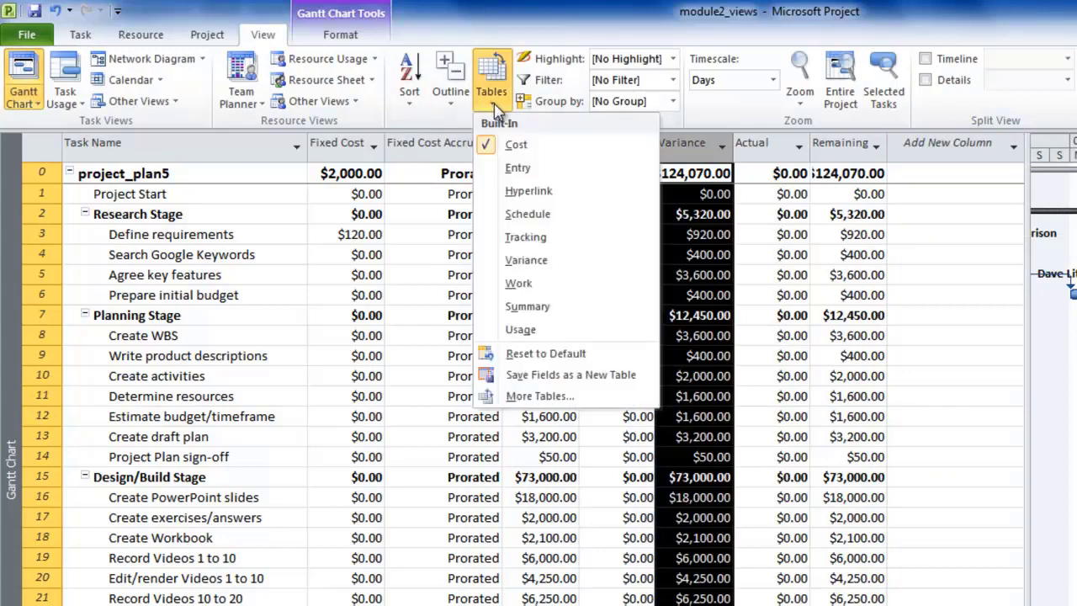
left_click(521, 169)
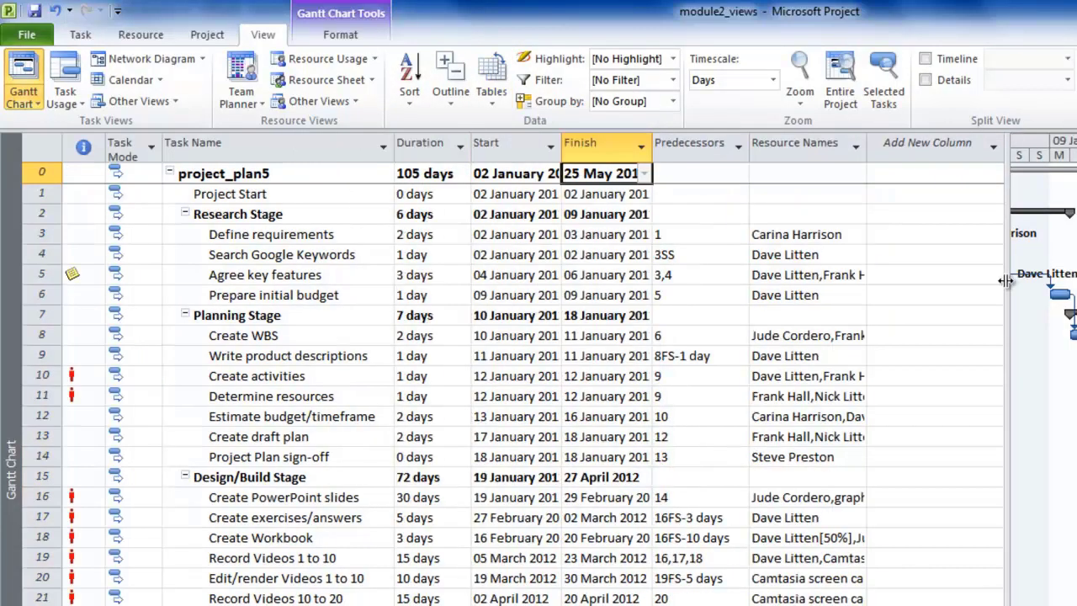
left_click_drag(1005, 281, 478, 259)
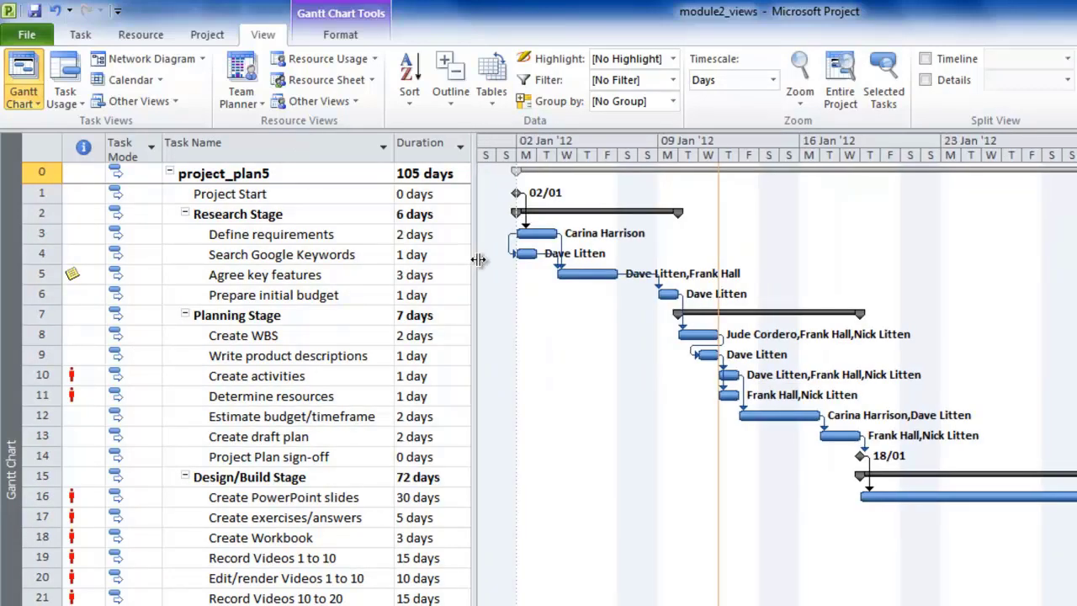
- Open the print settings and extend the printed date range to end on 01/06/2012
left_click(25, 38)
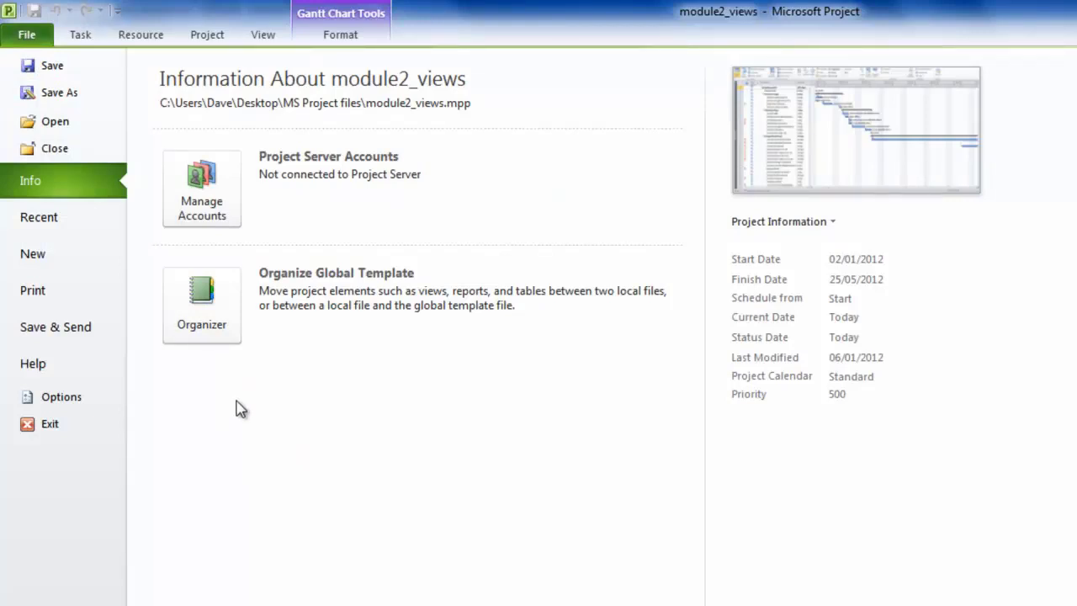
left_click(39, 295)
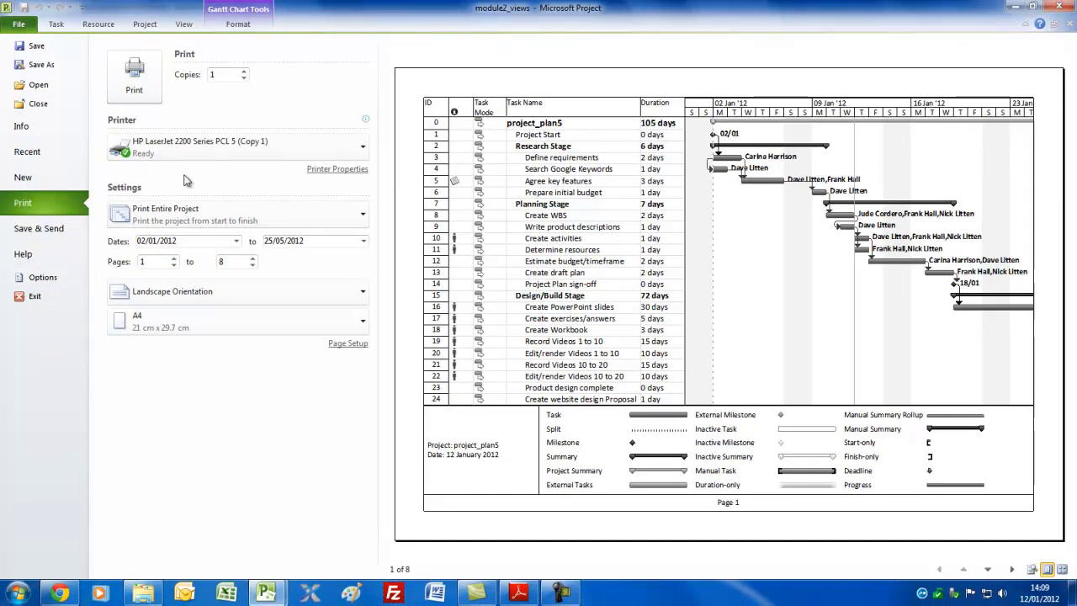
left_click(237, 244)
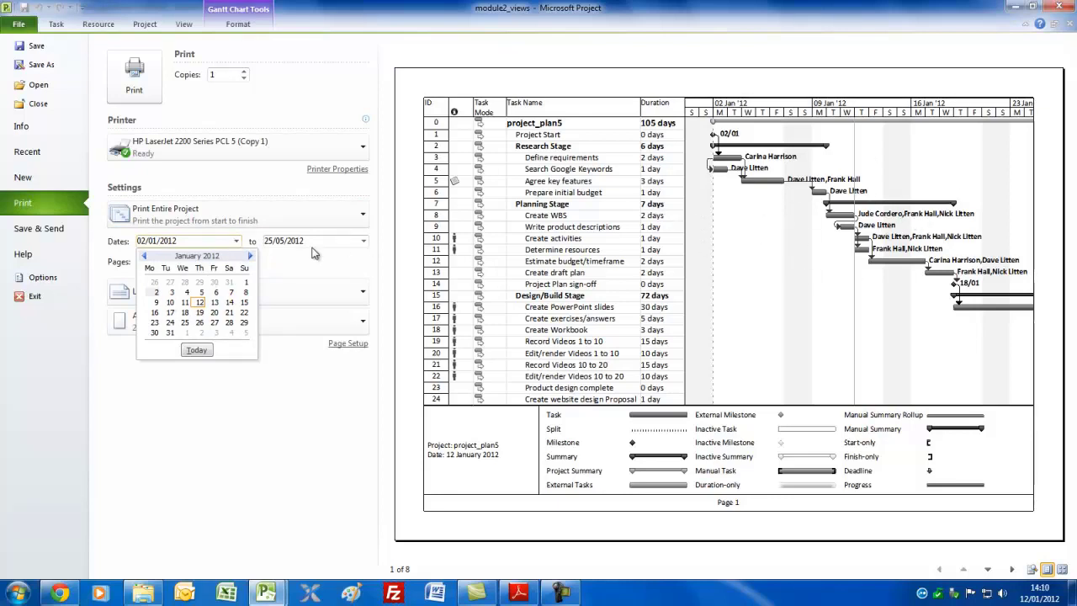
left_click(307, 272)
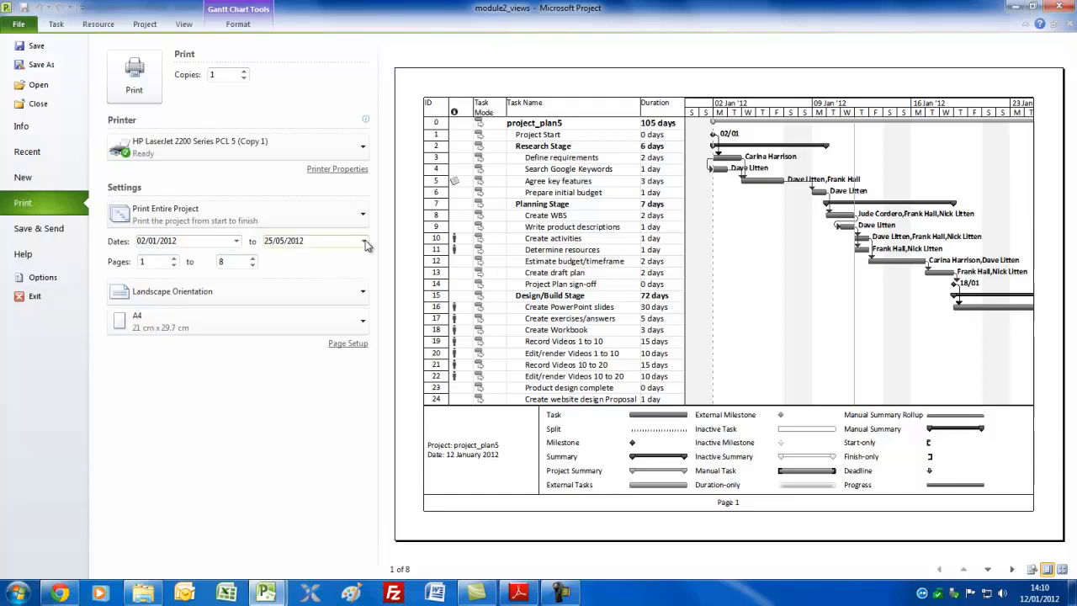
left_click(364, 242)
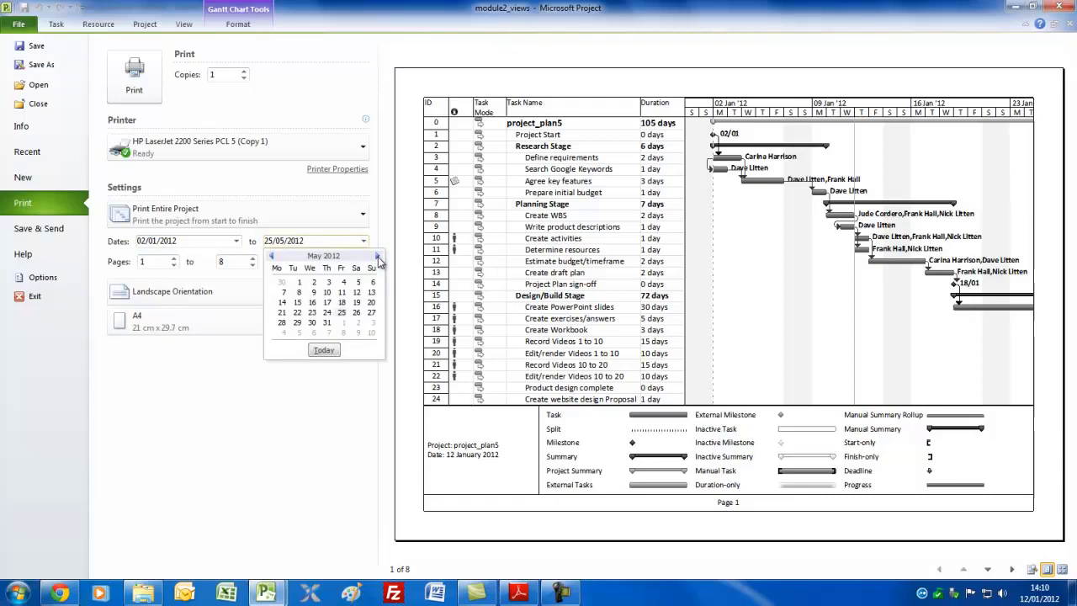
left_click(378, 258)
left_click(345, 281)
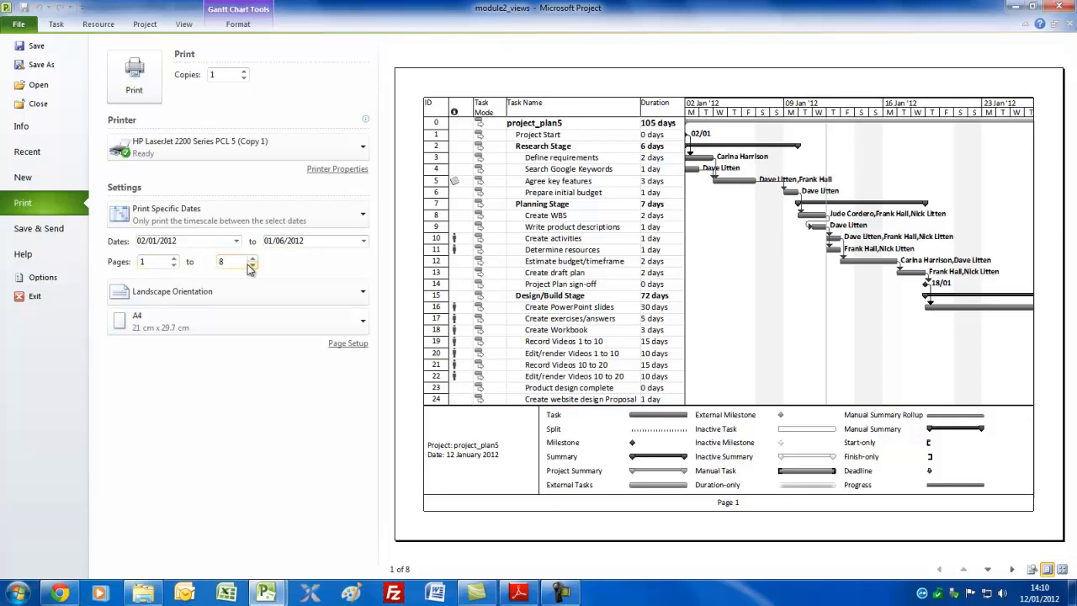
- Look through the available paper sizes and inspect the first page of the print preview at closer and full-page zoom
left_click(361, 321)
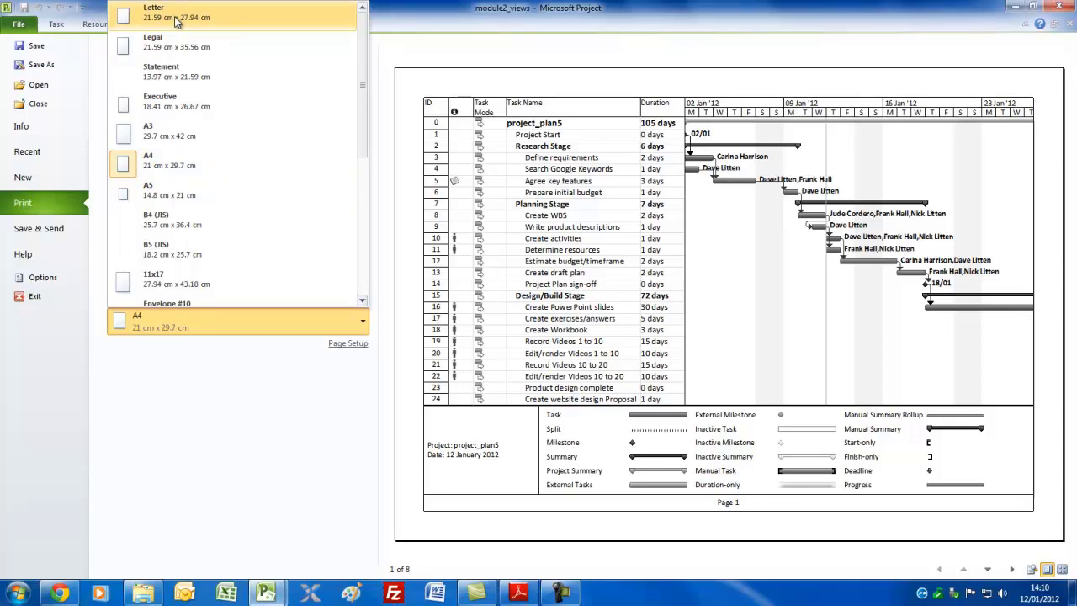
left_click(244, 443)
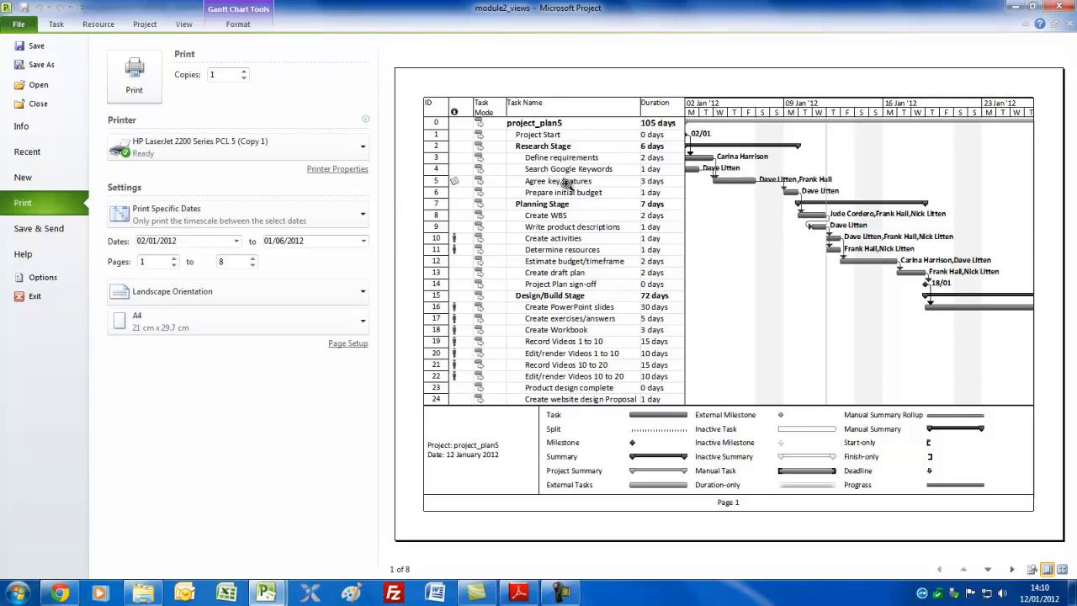
left_click(708, 213)
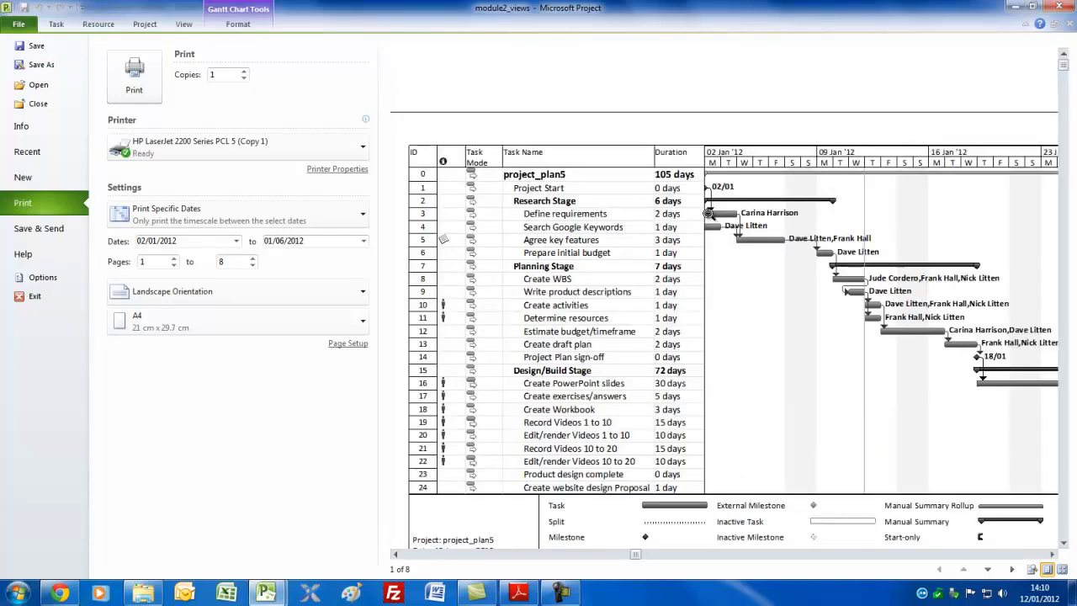
left_click(741, 268)
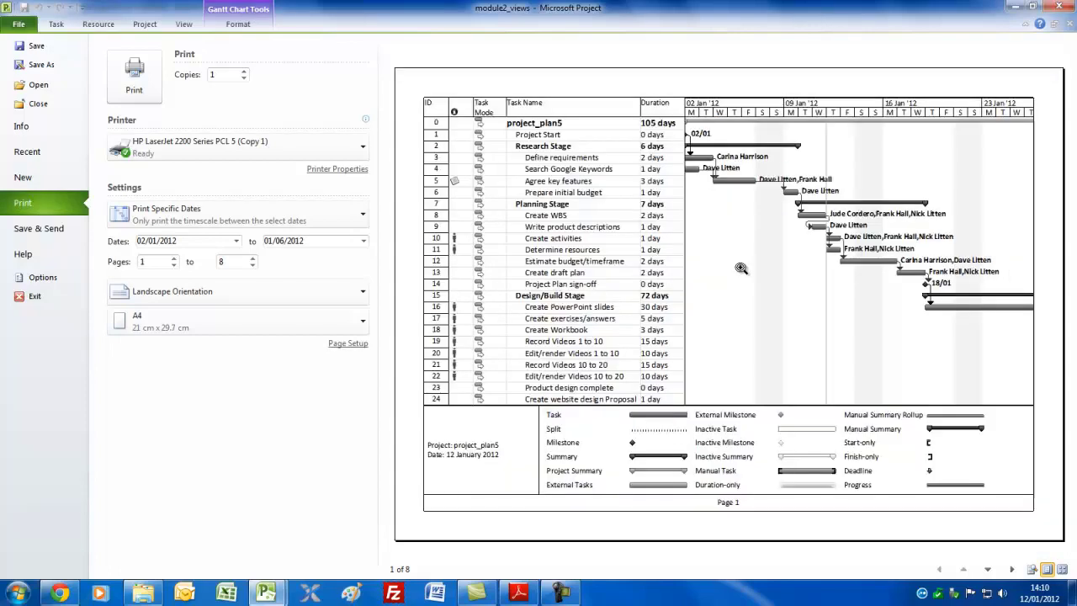
left_click(741, 267)
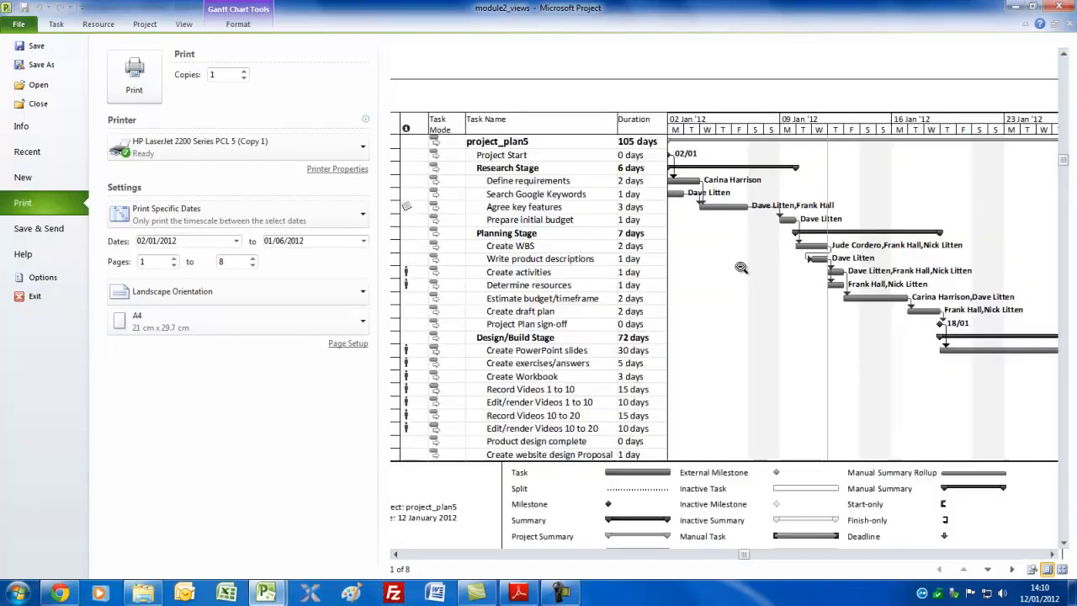
left_click(741, 267)
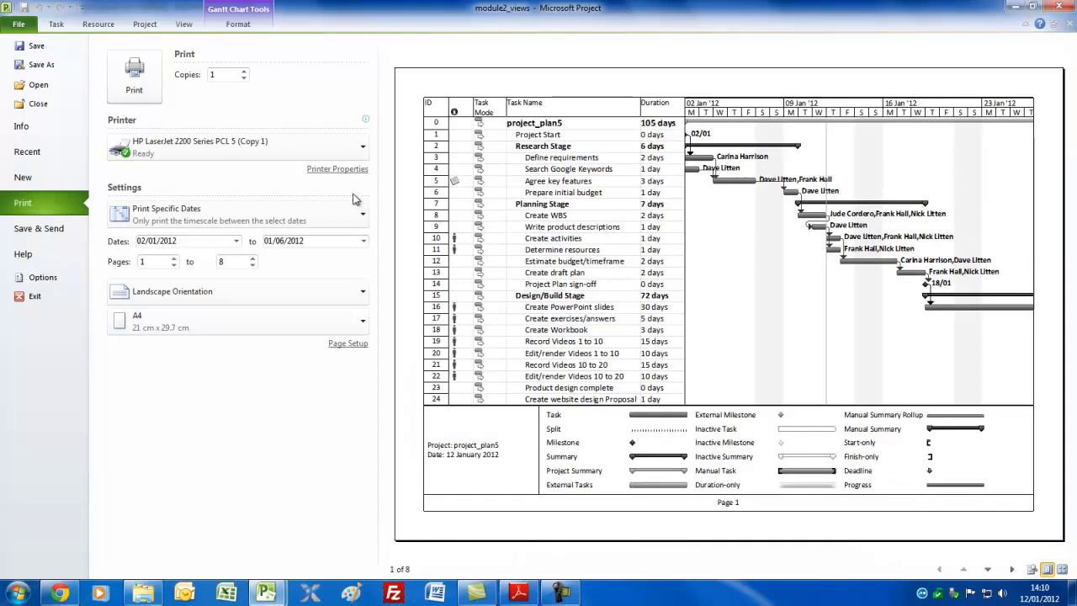
- Try 2 print copies and return to the Gantt Chart without printing
left_click(243, 73)
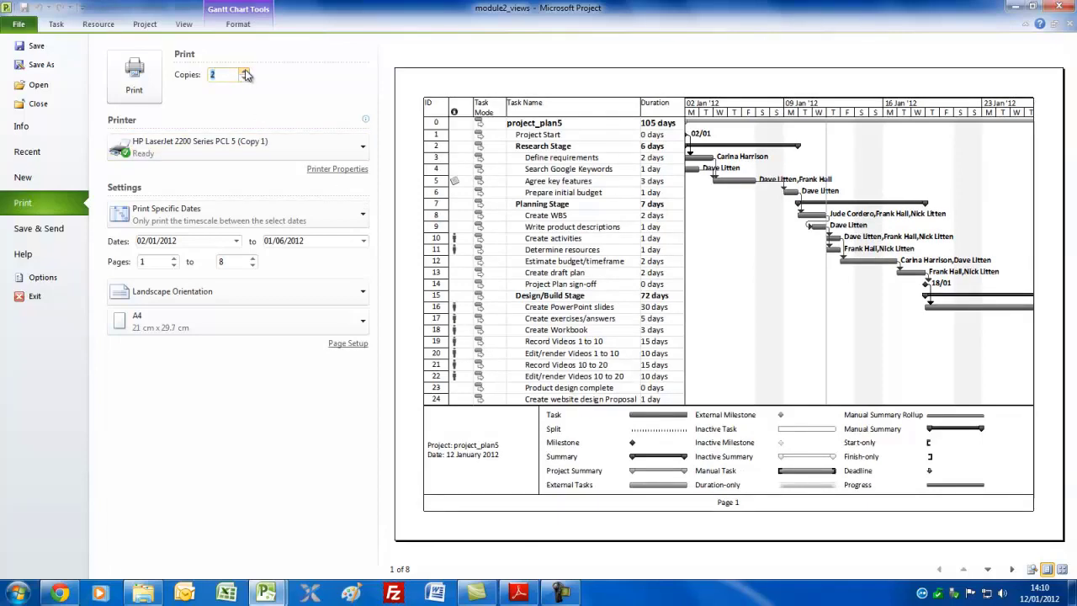
left_click(56, 25)
key("ctrl+p")
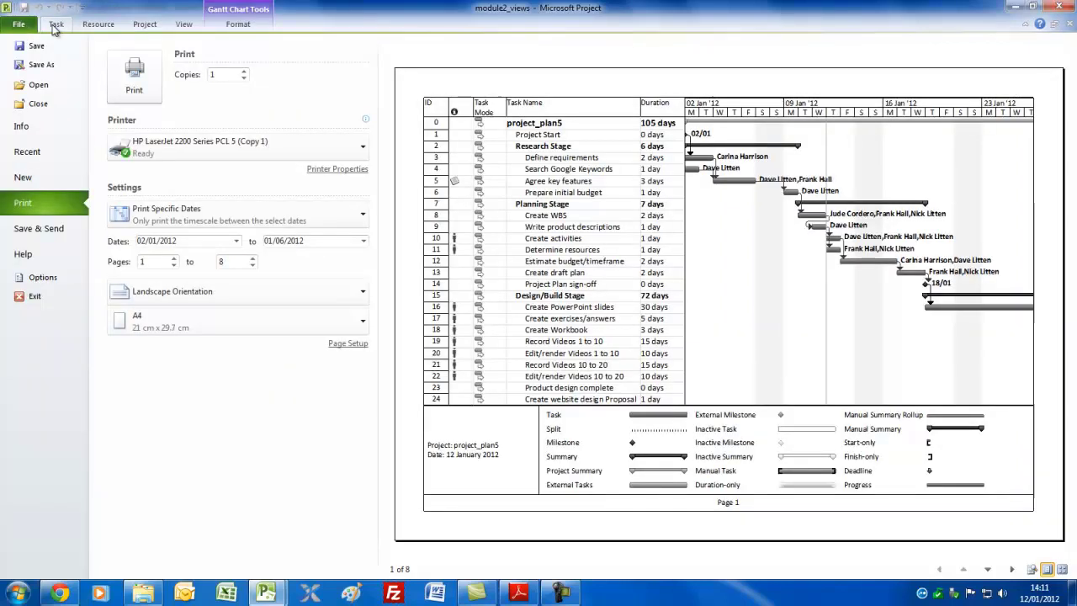
left_click(56, 24)
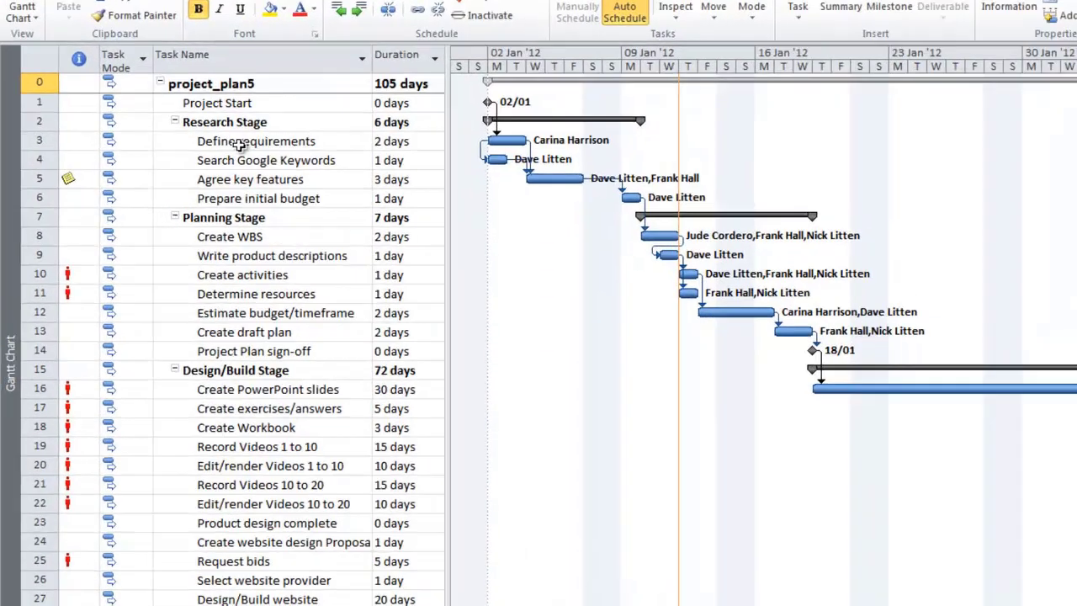
- Set the Gantt Chart's link lines to the S-shaped style that enters the start of the following bar
right_click(178, 167)
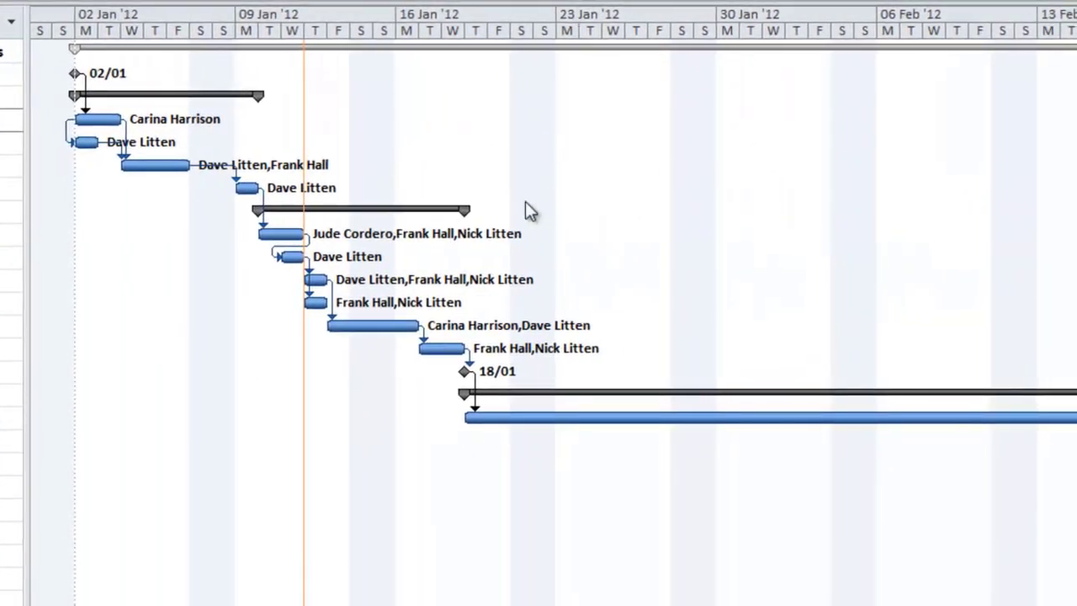
right_click(596, 176)
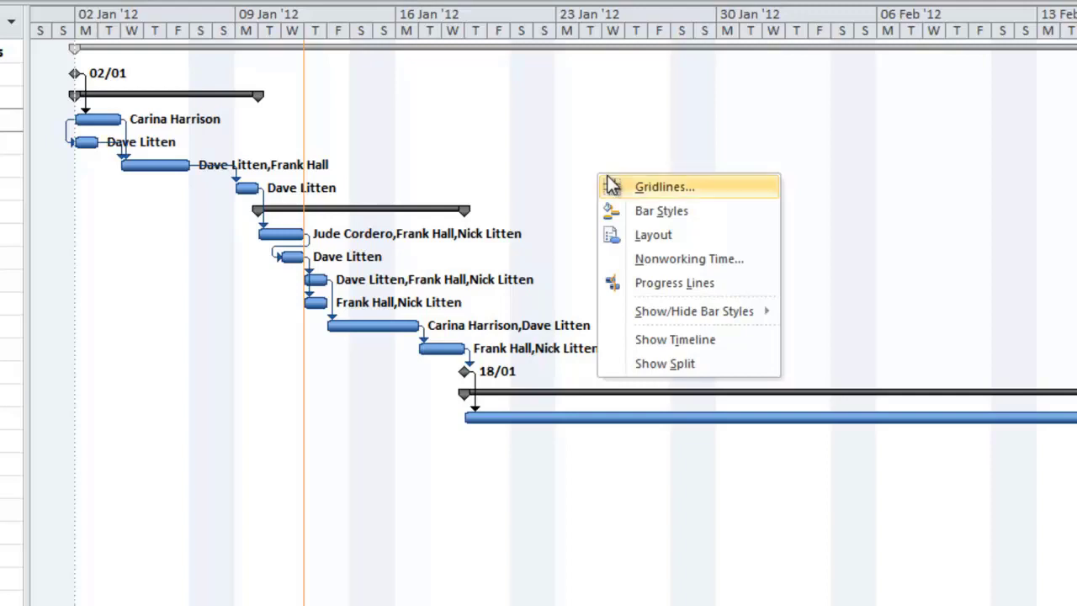
left_click(650, 238)
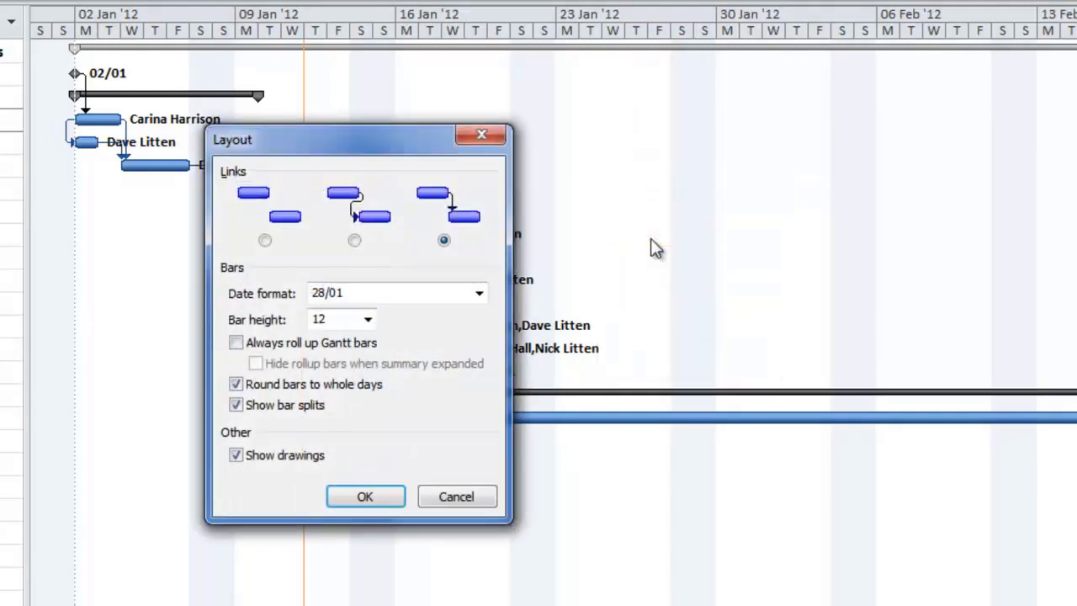
left_click_drag(364, 141, 789, 110)
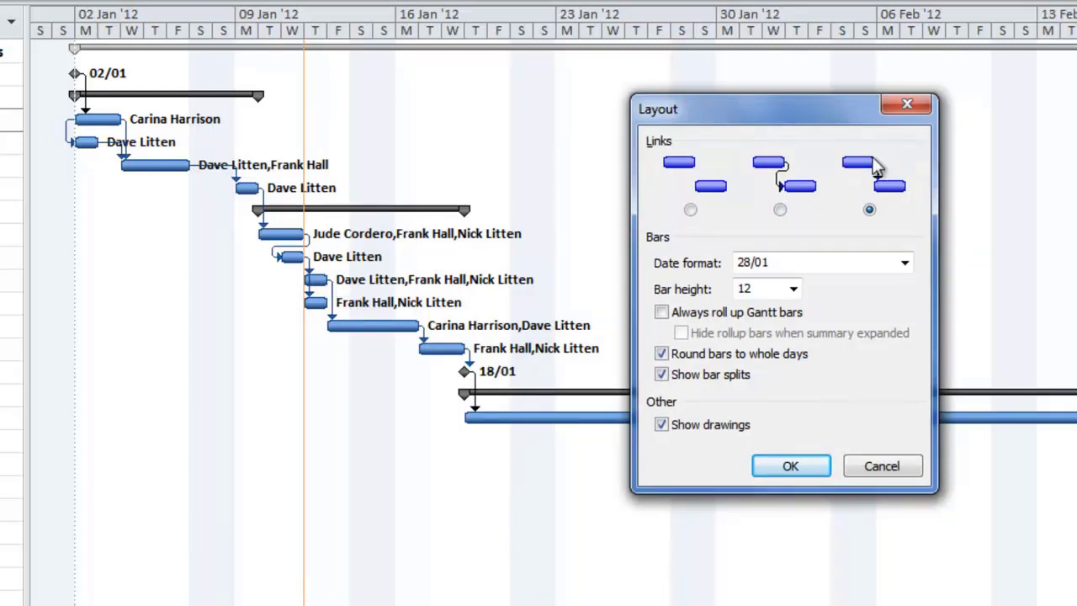
left_click(780, 211)
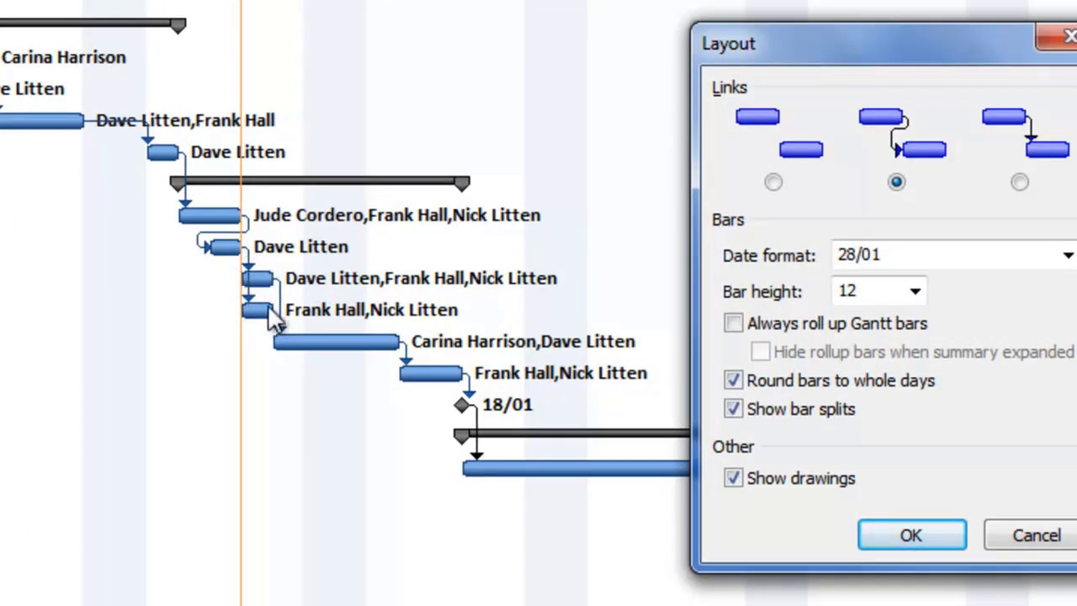
left_click(912, 536)
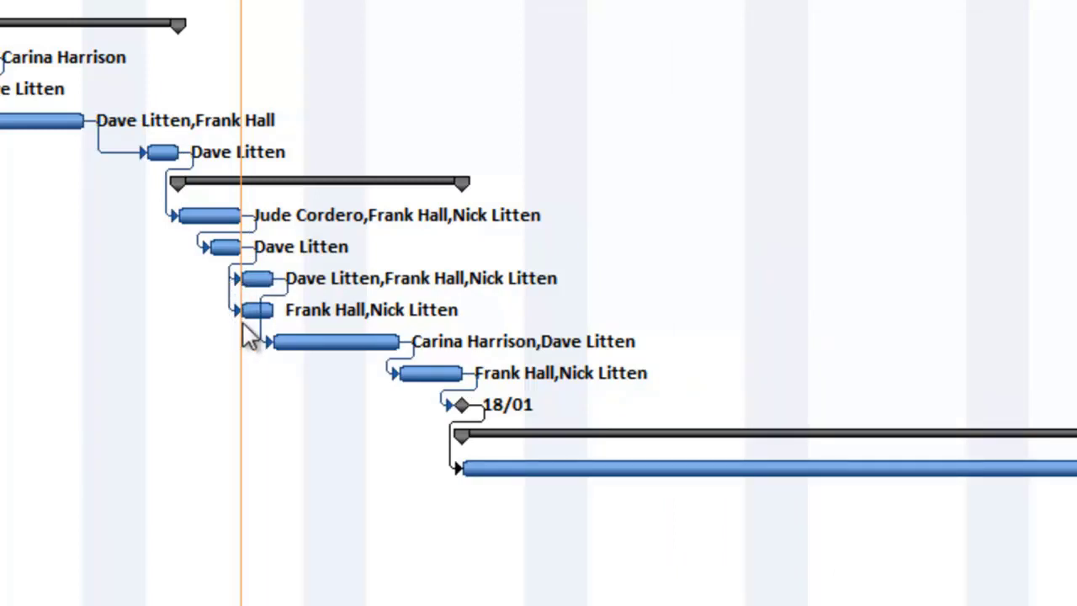
- Set the Gantt link lines back to the style dropping straight down onto the following bar, and set the bar height to 18
right_click(665, 171)
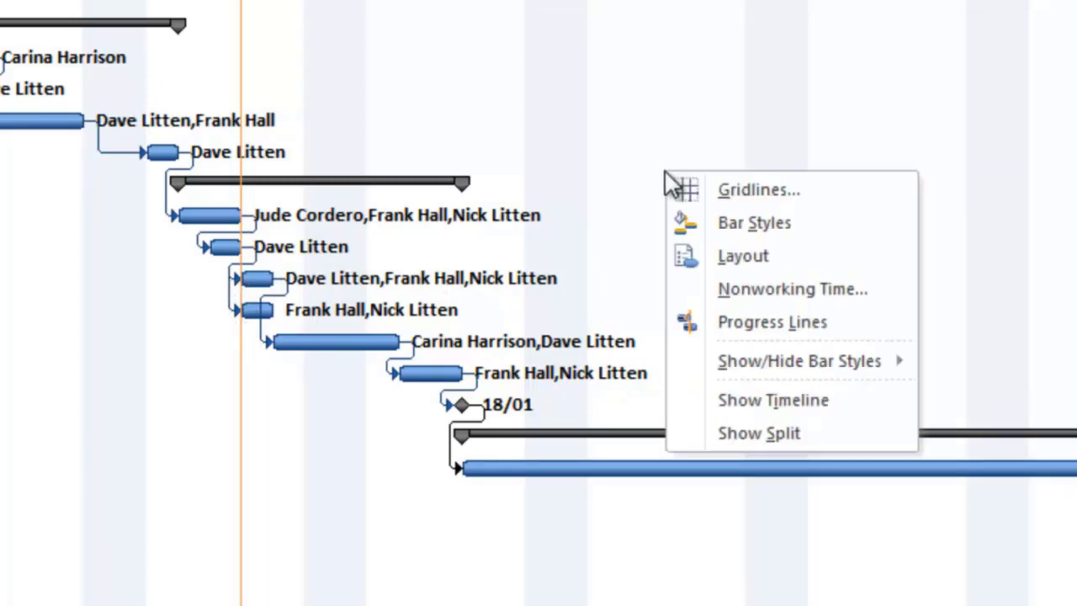
left_click(748, 261)
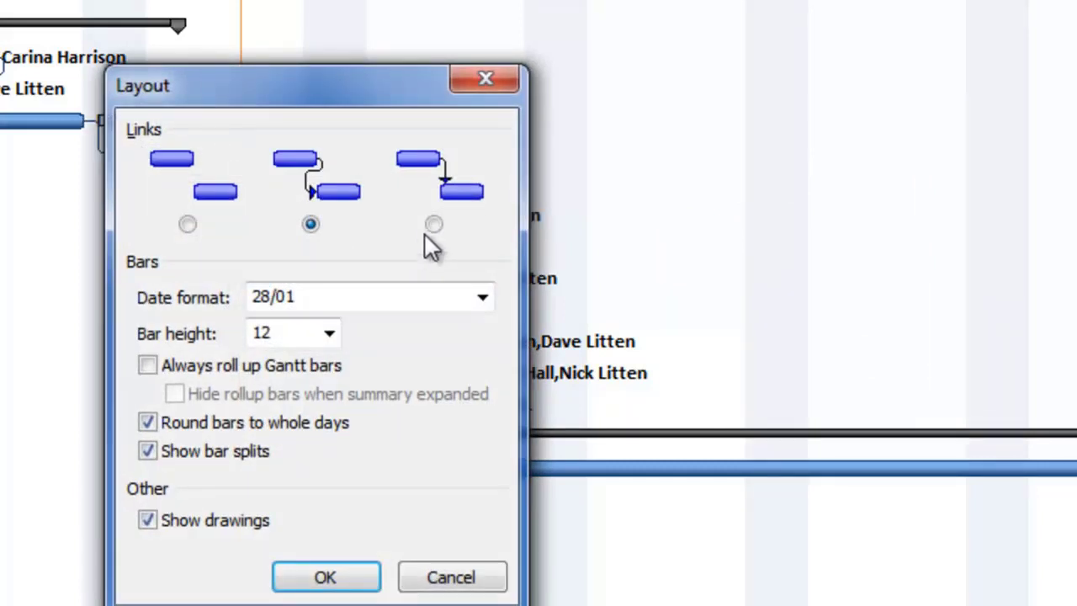
left_click(433, 224)
left_click(484, 298)
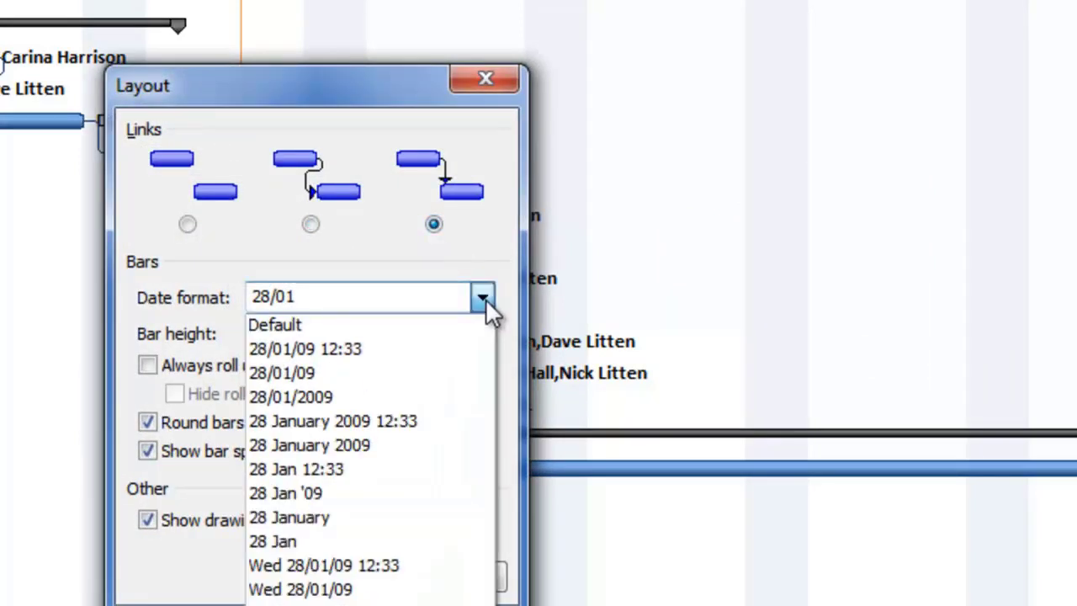
left_click(484, 298)
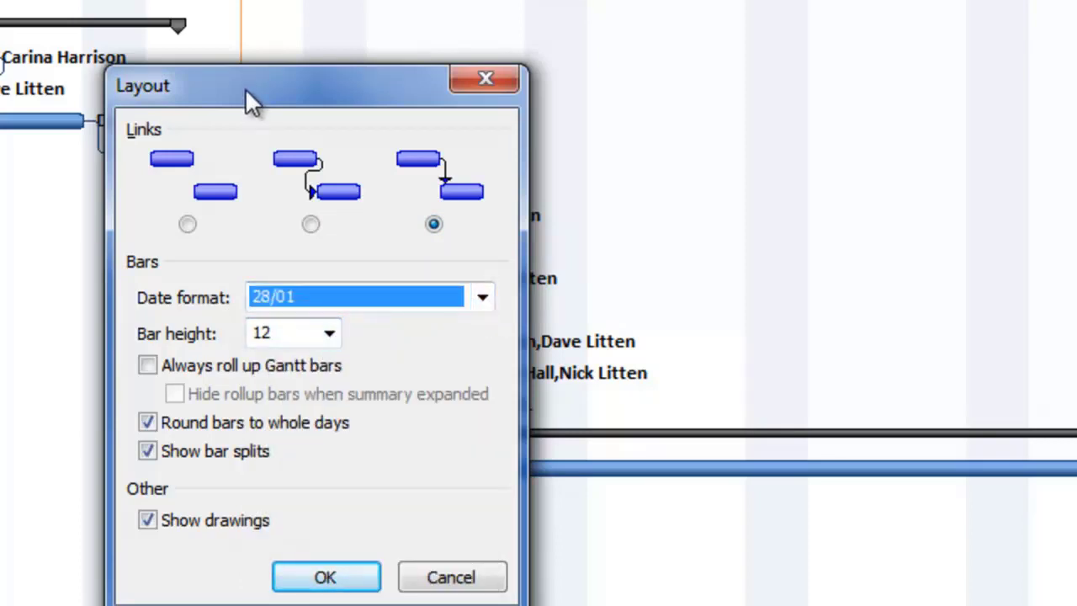
left_click_drag(244, 89, 698, 17)
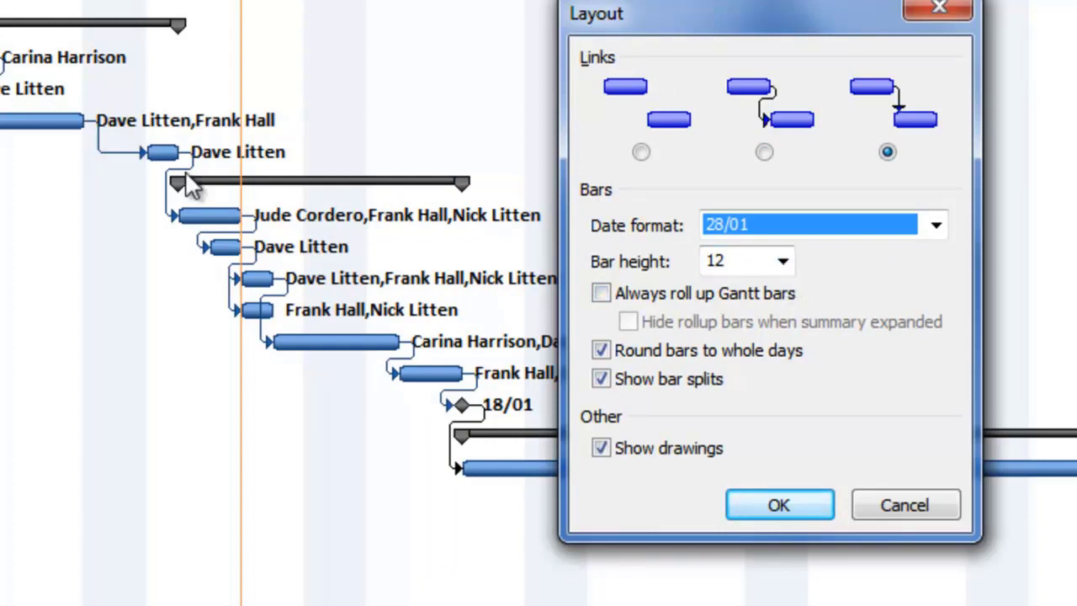
left_click(783, 263)
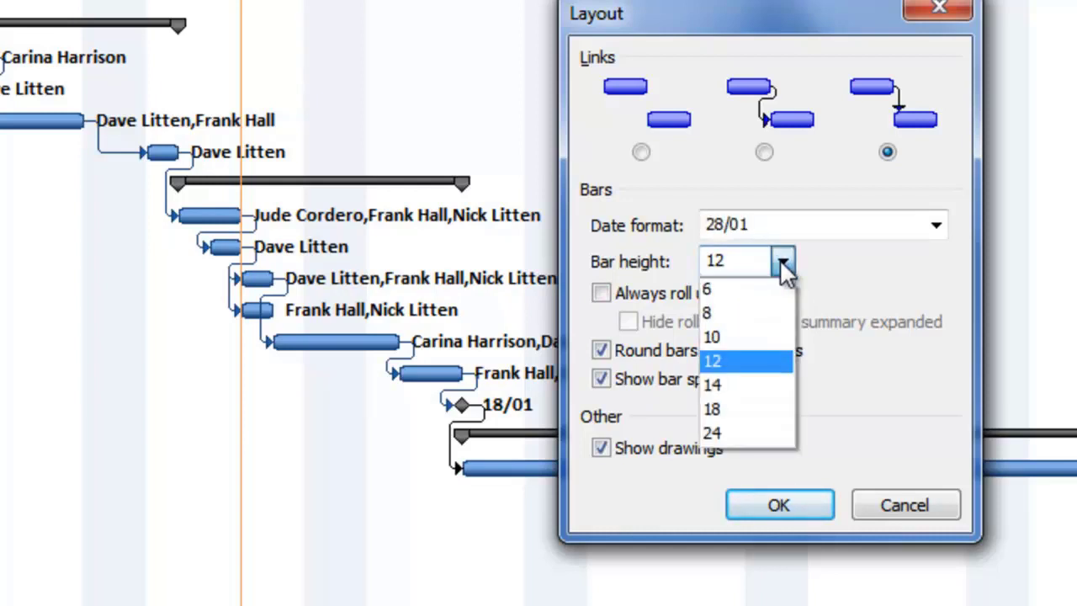
left_click(754, 408)
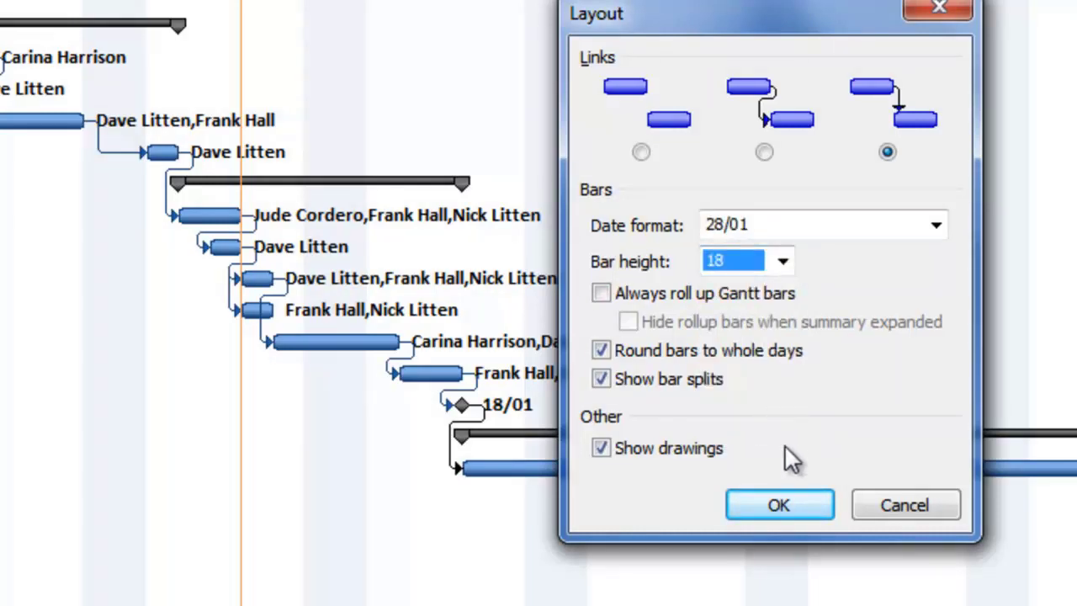
left_click(788, 505)
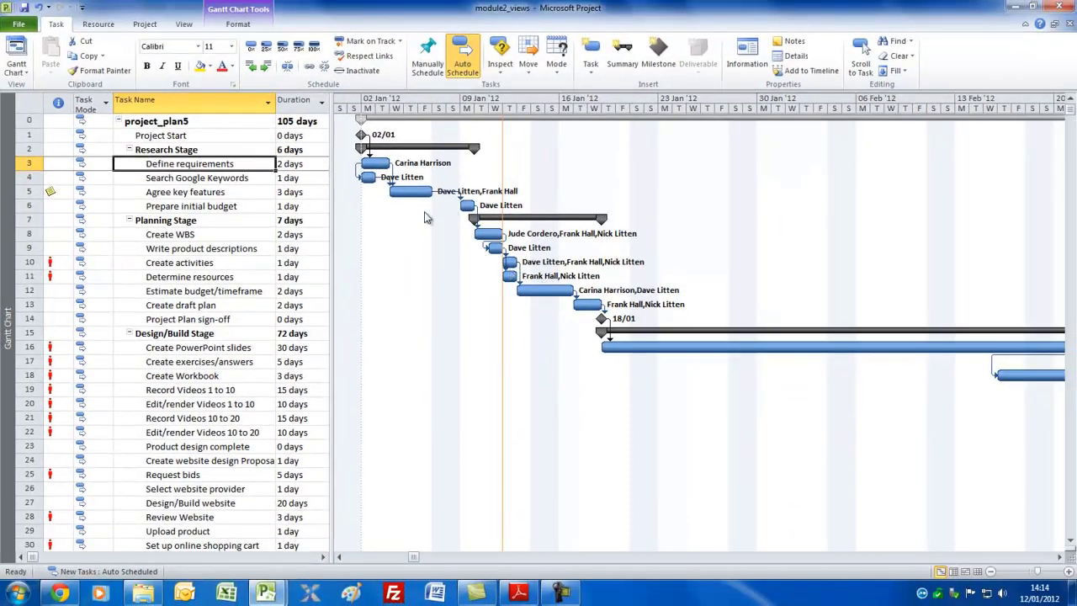
- Set the Gantt bar height back to 12 in the Layout settings
right_click(679, 197)
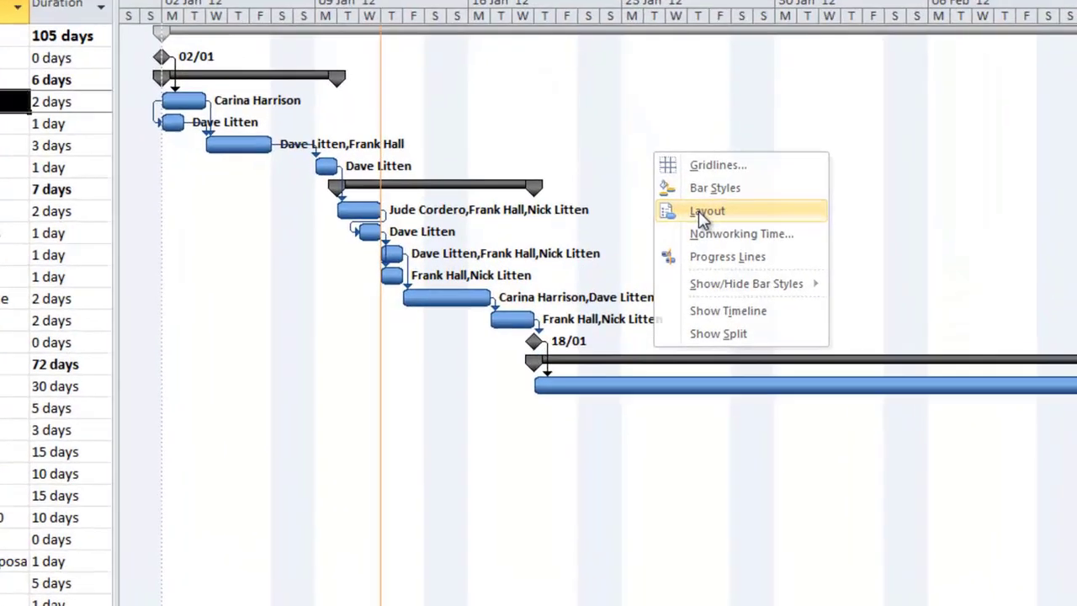
left_click(712, 234)
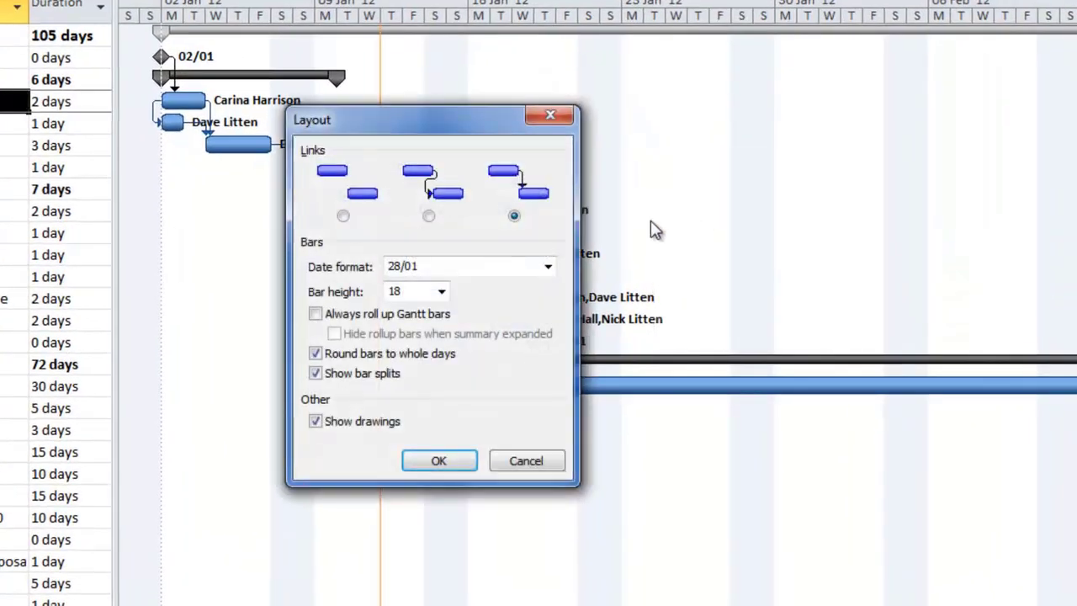
left_click(441, 291)
left_click(414, 362)
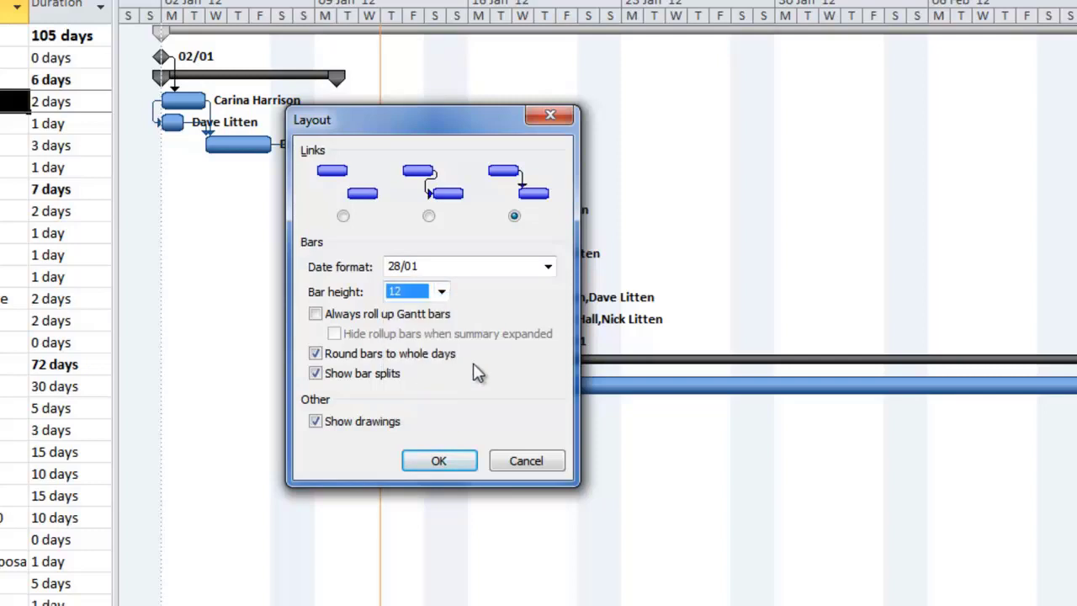
left_click(439, 464)
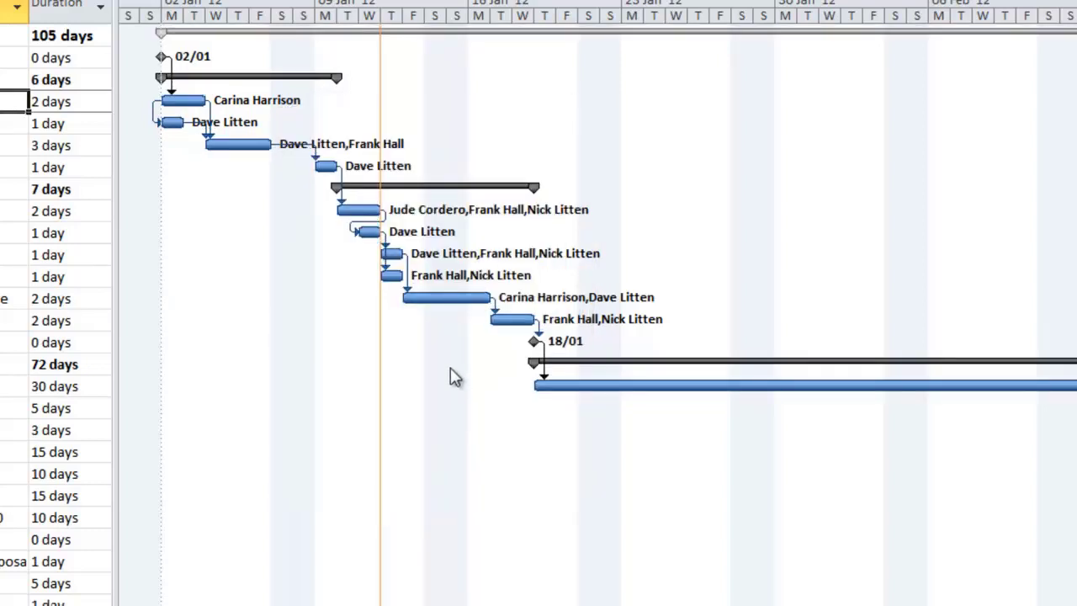
- Split the Gantt Chart view to show the Task Form and display the details of the Search Google Keywords task in it
right_click(557, 94)
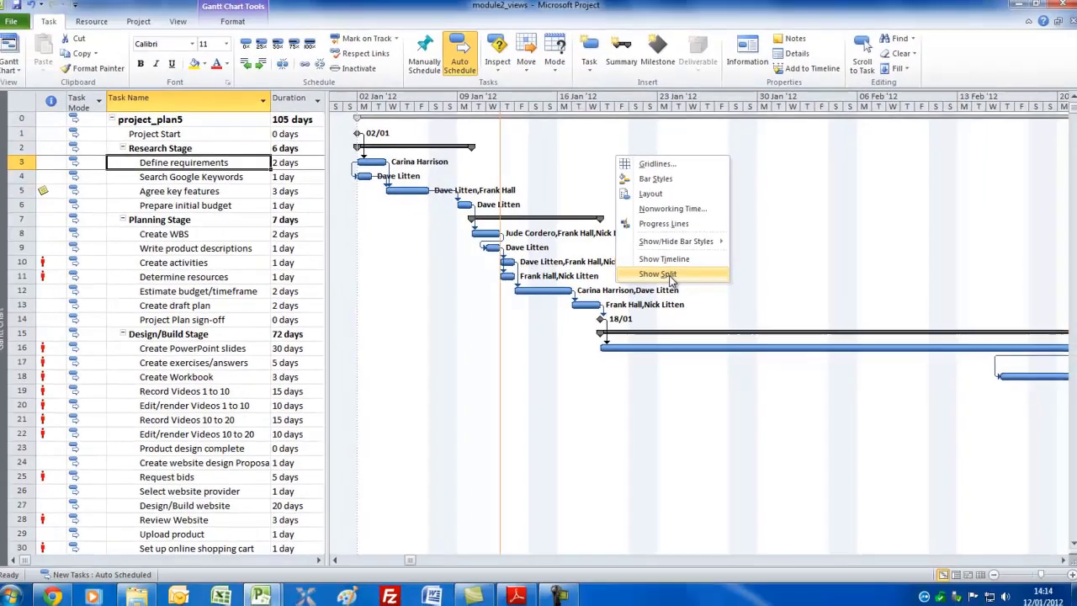
left_click(644, 278)
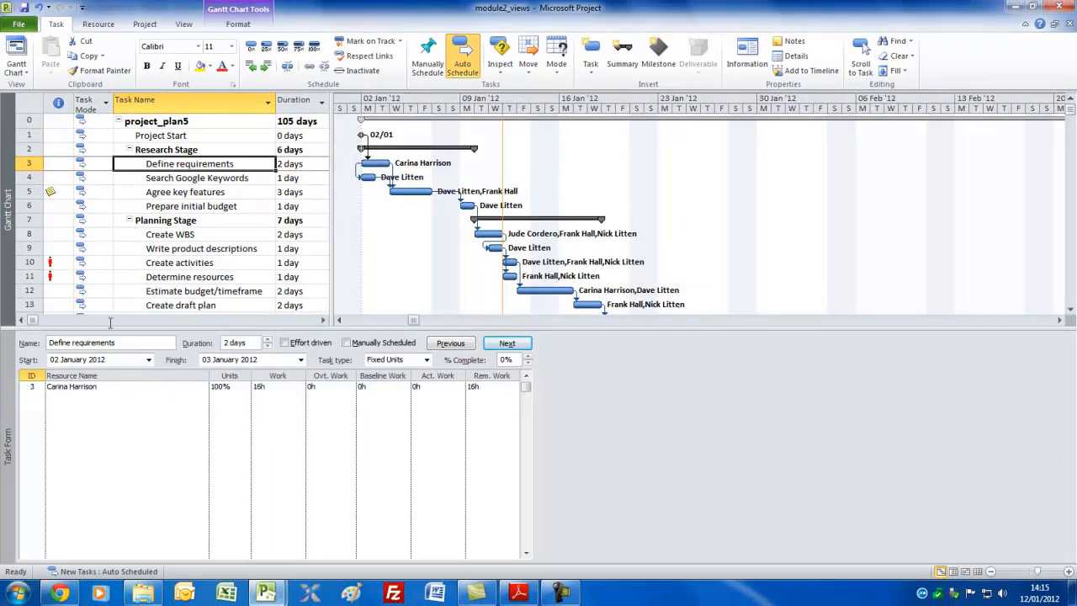
left_click(118, 430)
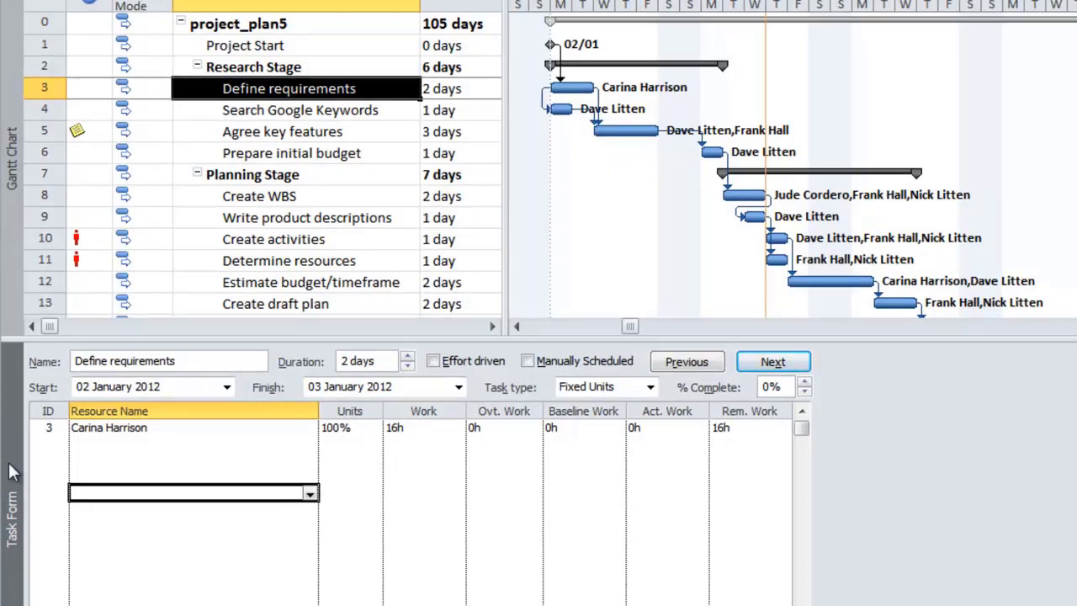
left_click(276, 111)
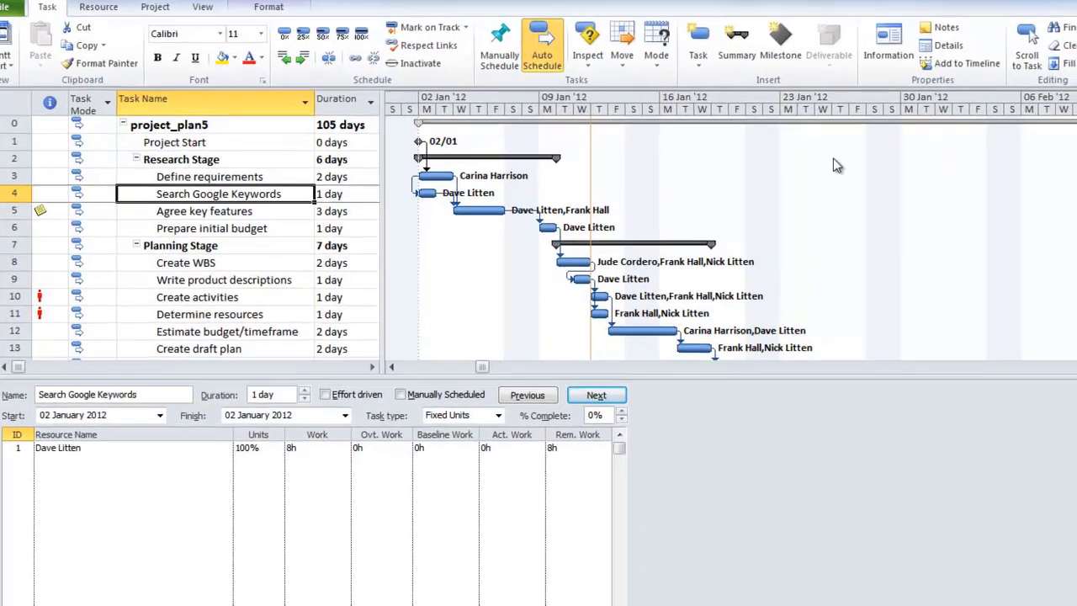
right_click(845, 176)
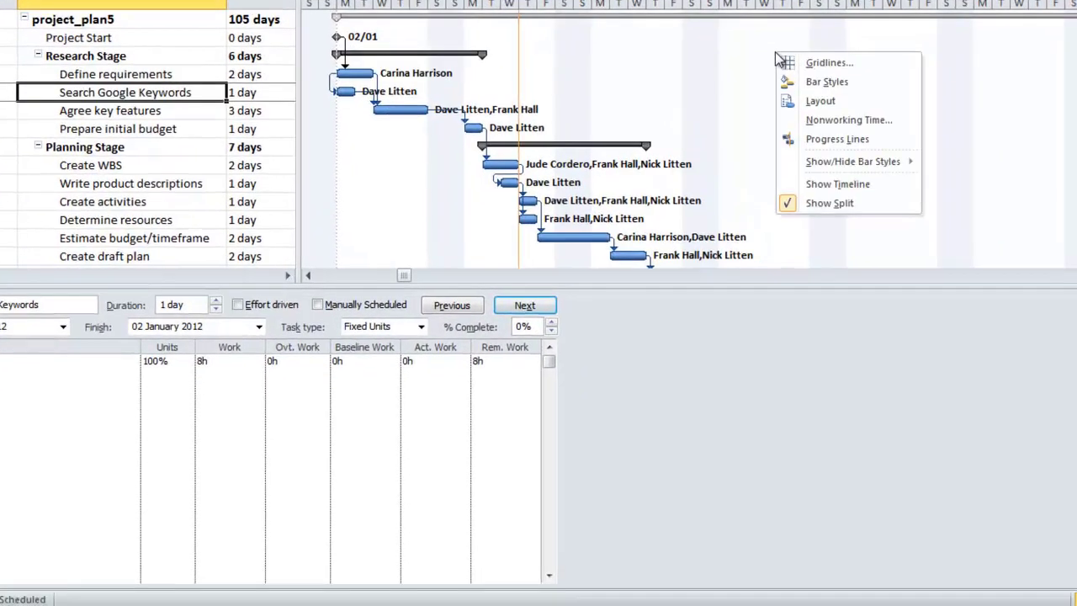
mouse_move(783, 143)
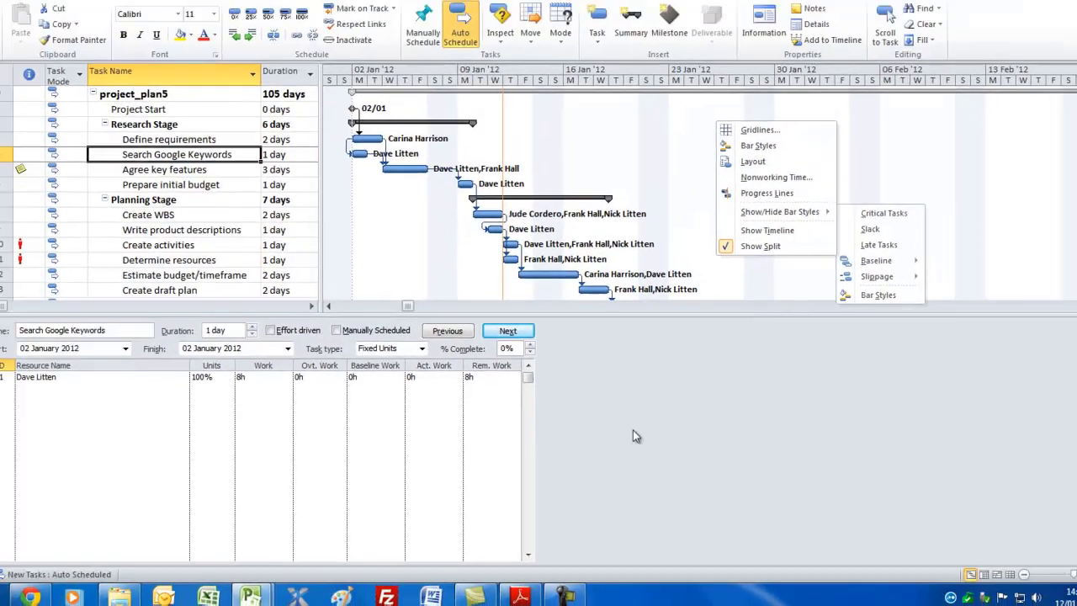
left_click(650, 381)
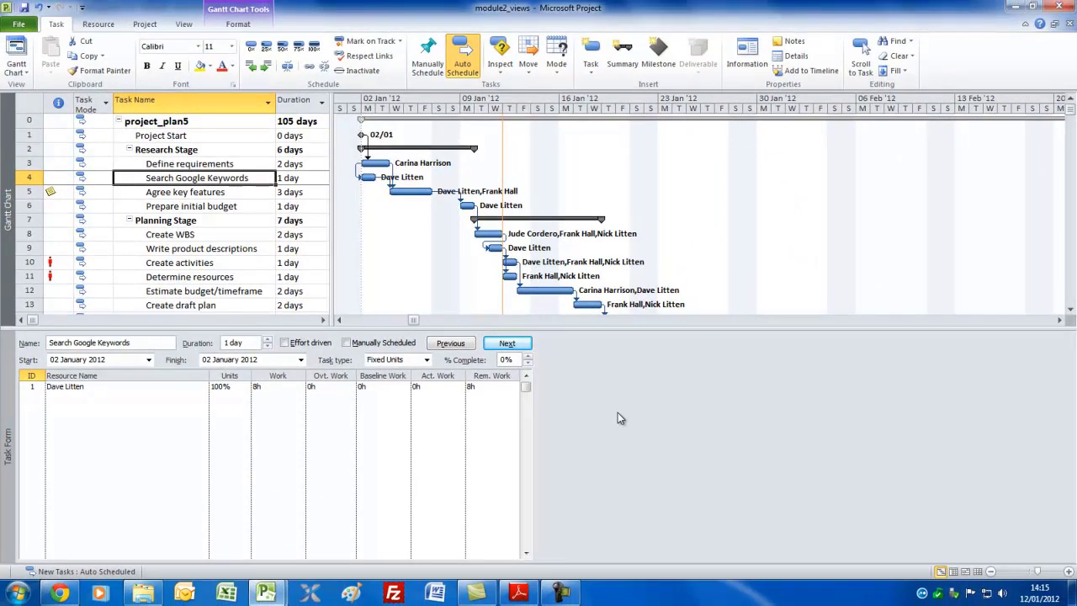
- Show the Work details and the Cost details of the Search Google Keywords task in the Task Form
right_click(650, 380)
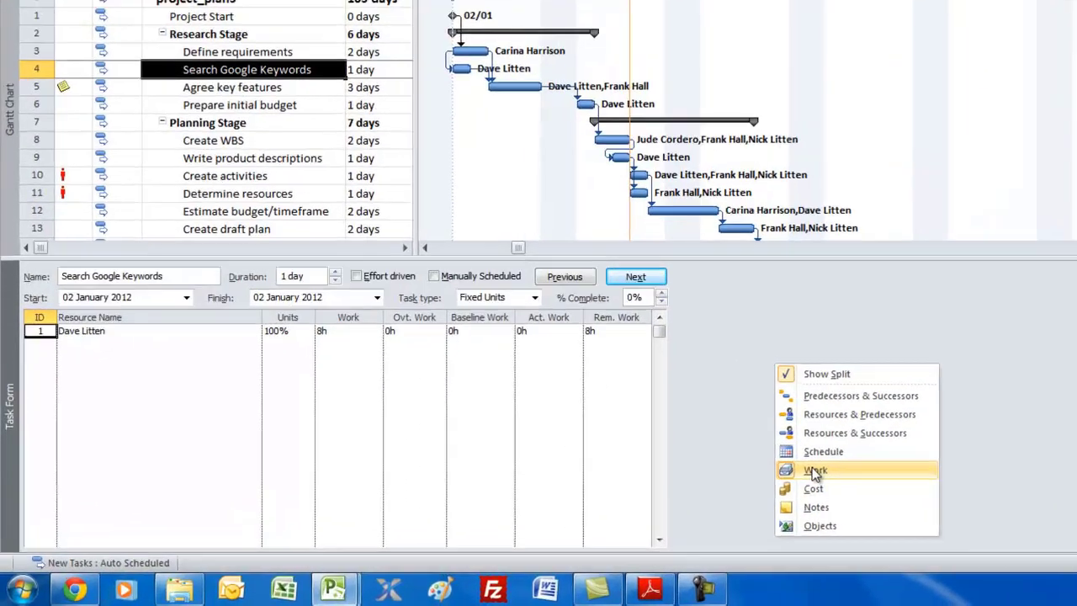
left_click(651, 498)
right_click(879, 304)
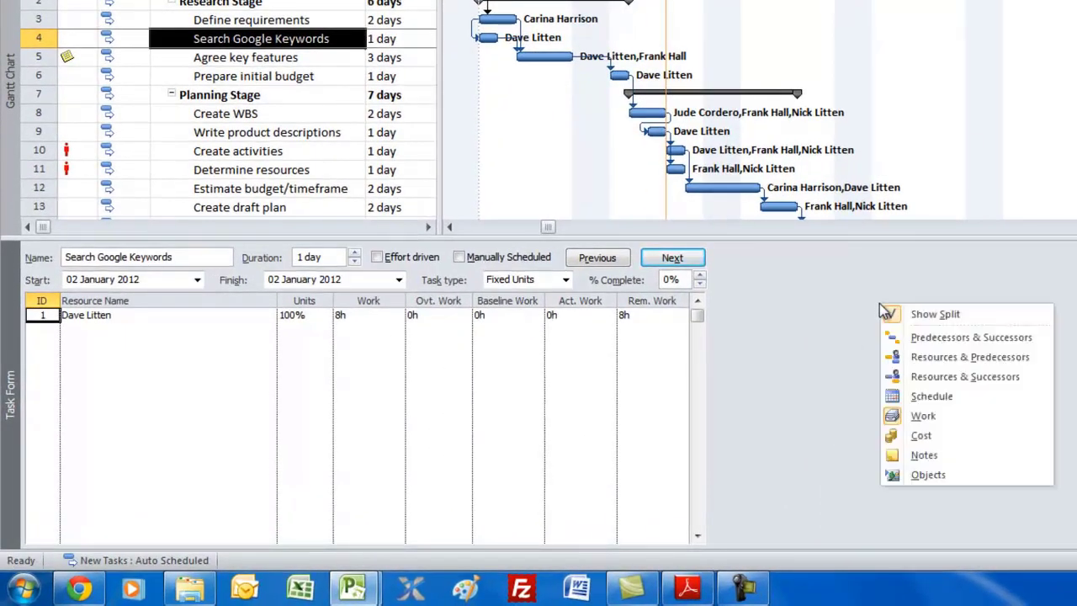
left_click(936, 436)
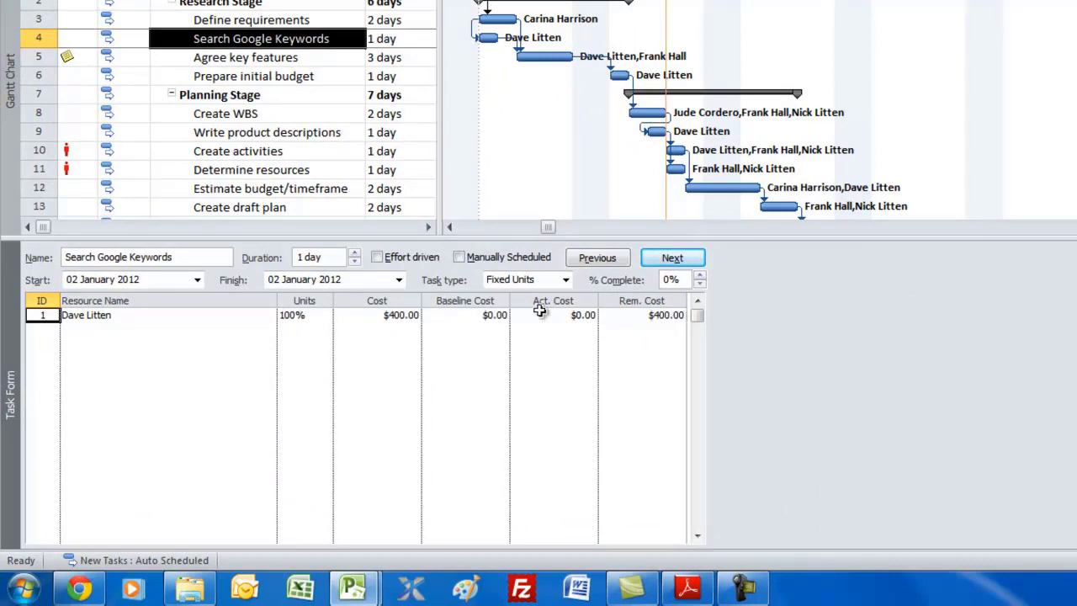
- Set the Task Form to display Predecessors & Successors and show them for the Agree key features task
right_click(883, 350)
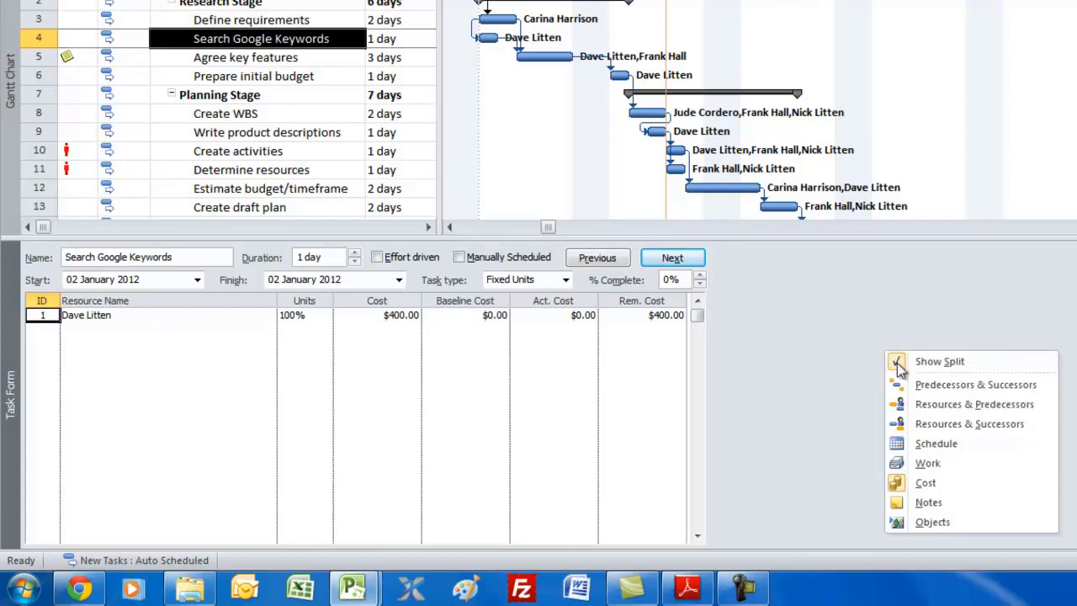
left_click(954, 393)
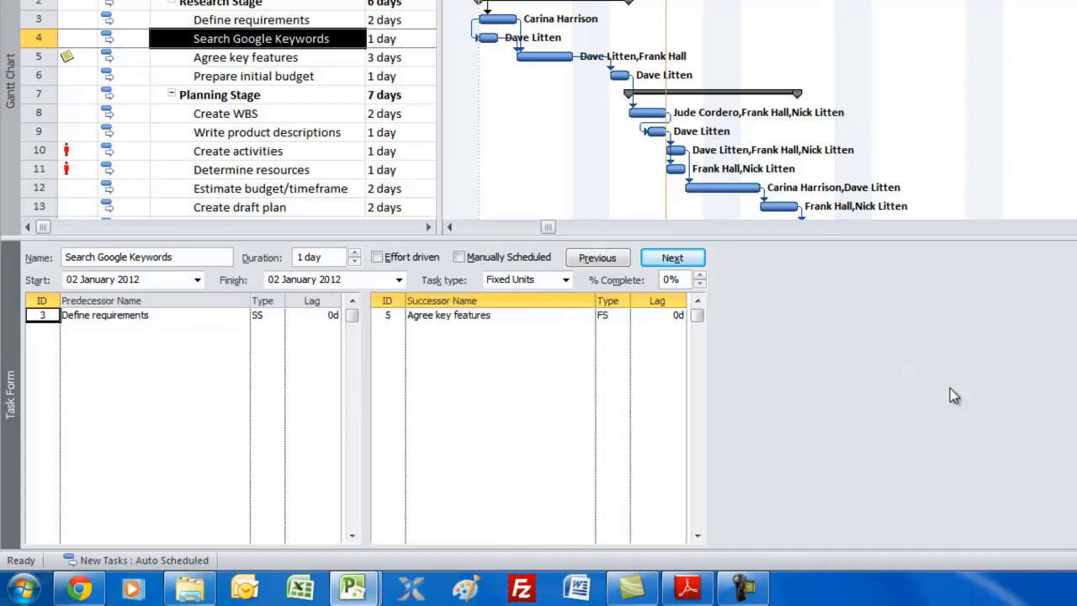
left_click(304, 58)
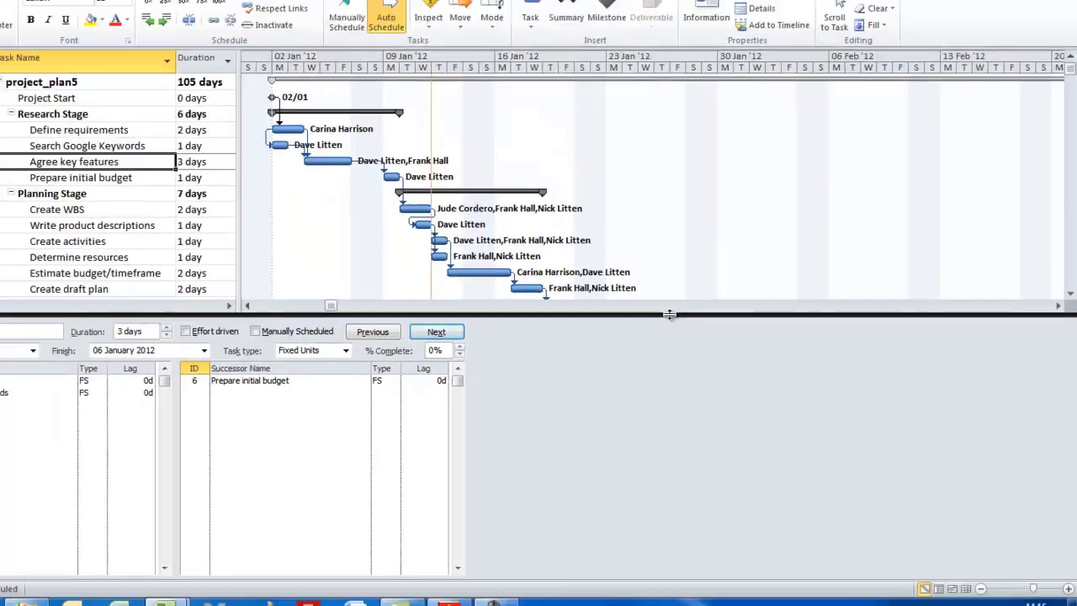
- Remove the Task Form split, and briefly open and close the Task Details Form below the Gantt Chart
double_click(465, 253)
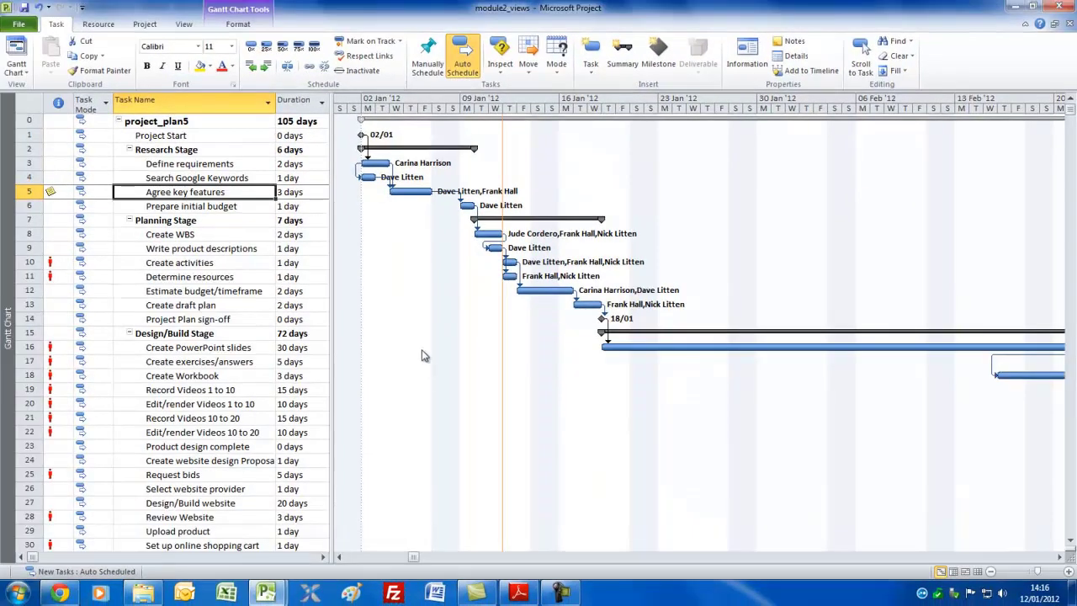
left_click(791, 56)
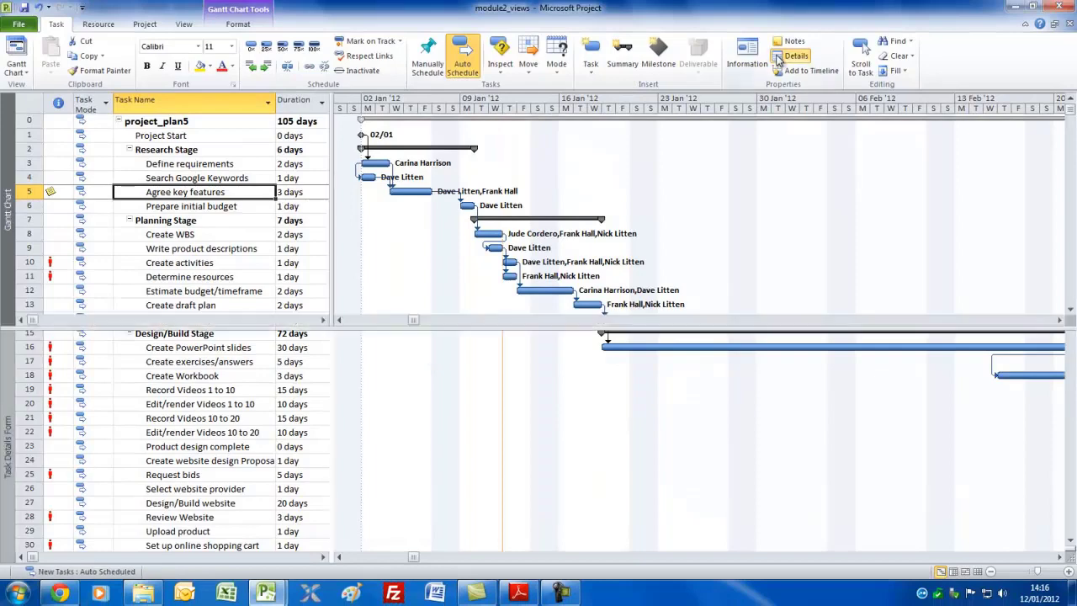
double_click(666, 326)
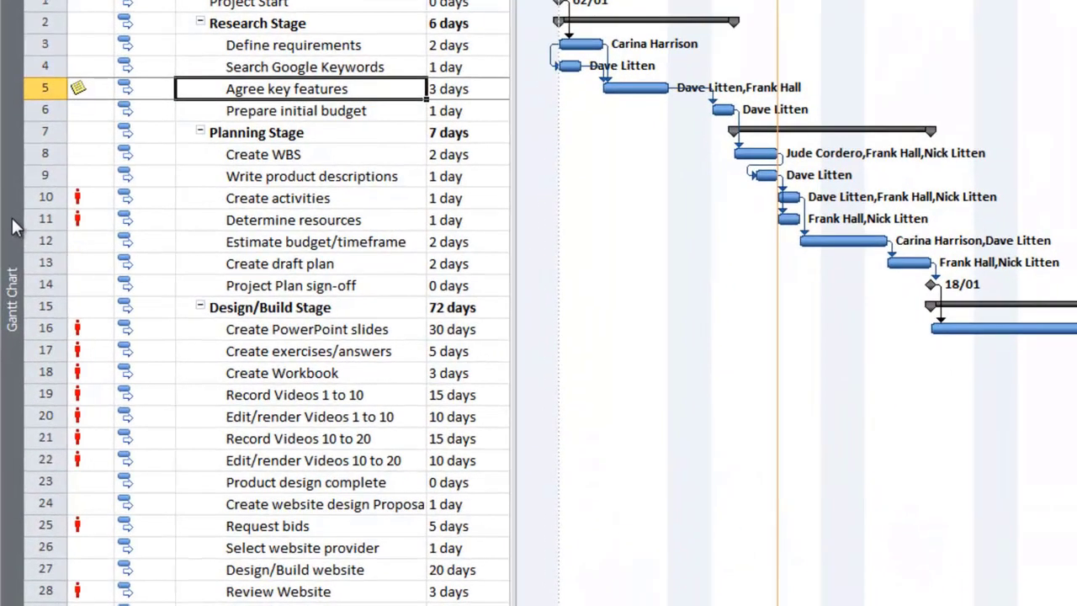
right_click(12, 220)
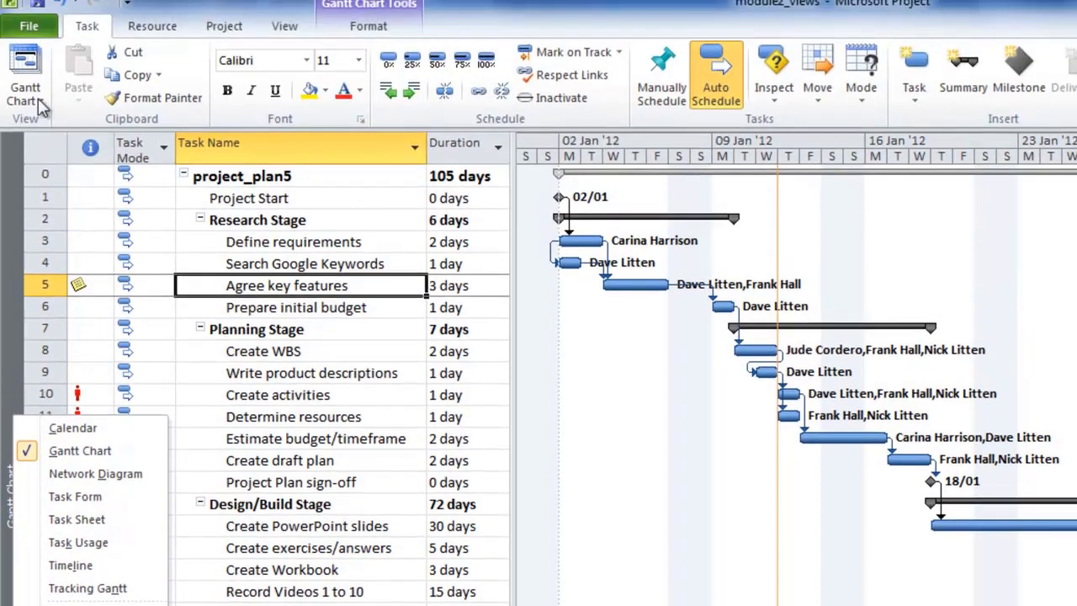
left_click(38, 98)
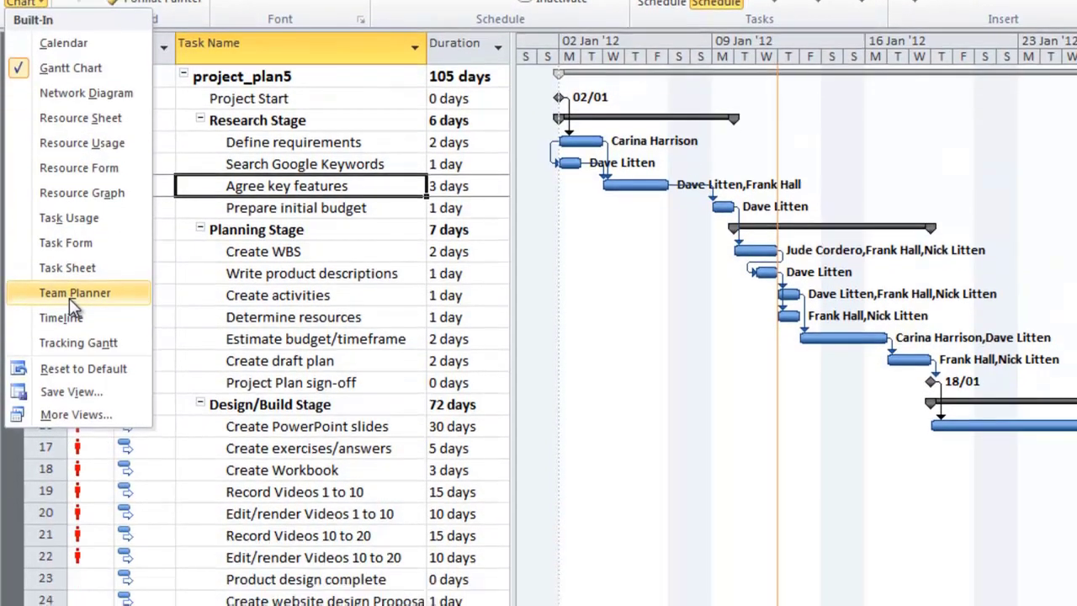
key("Escape")
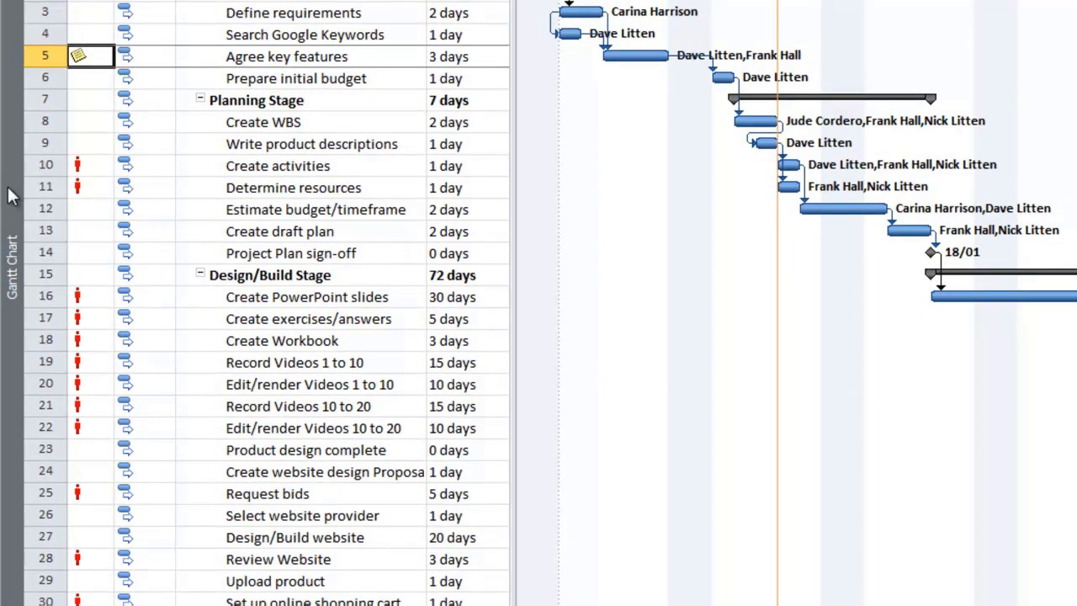
- Apply the Task Entry view from the complete list of available views
right_click(12, 196)
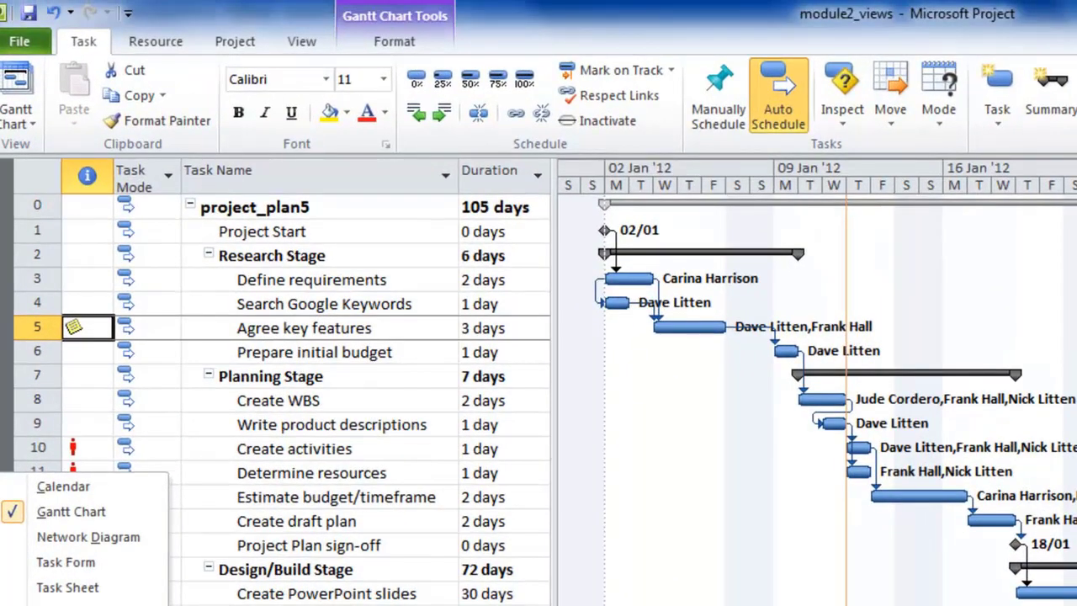
key("Return")
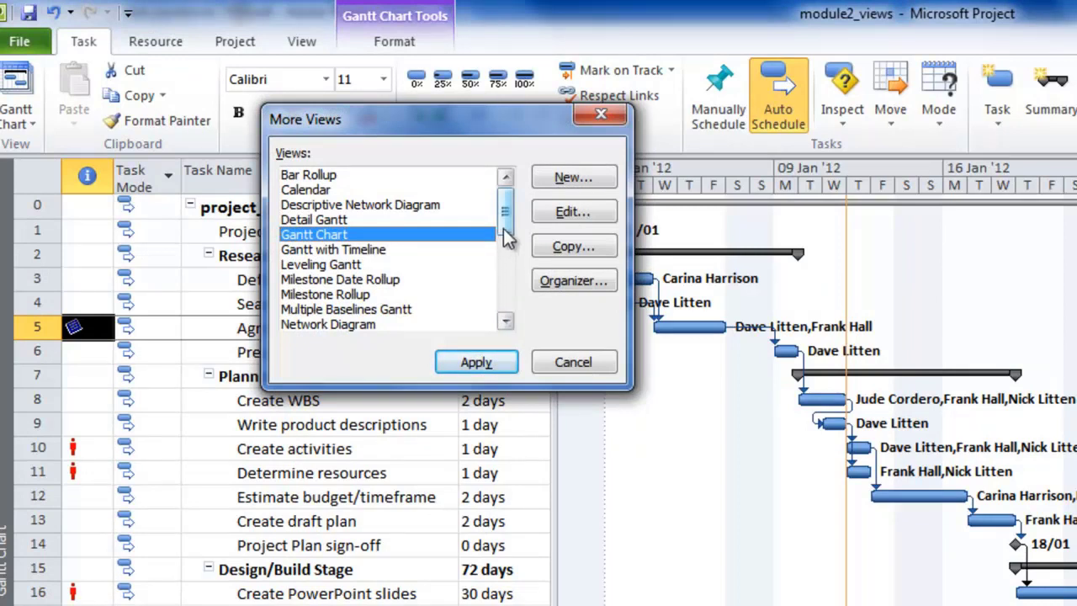
left_click_drag(507, 239, 511, 302)
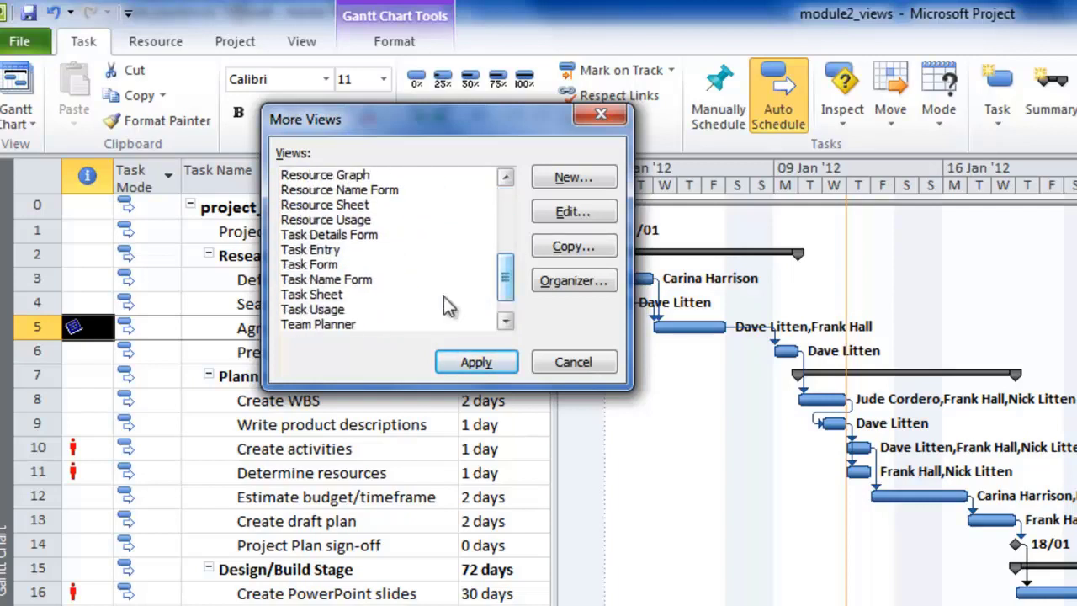
left_click(311, 253)
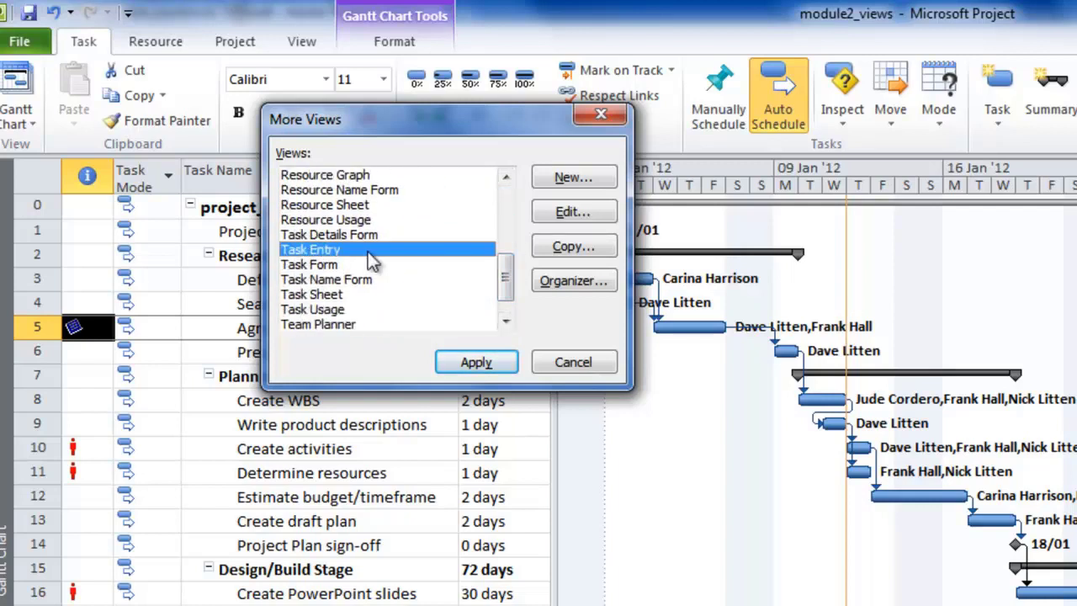
left_click(461, 360)
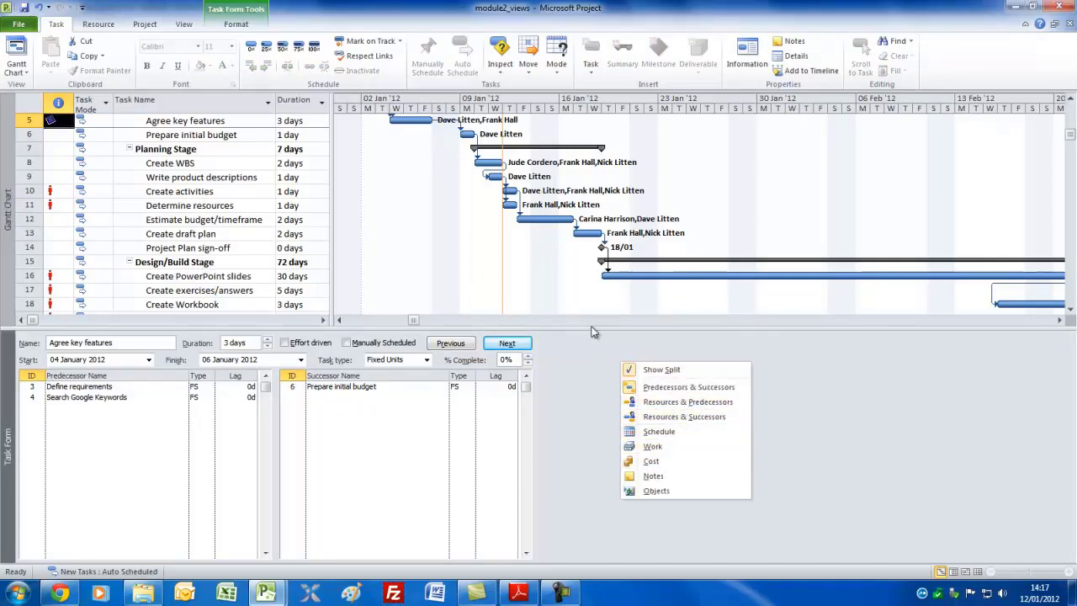
- Remove the Task Form split so that only the Gantt Chart fills the window
left_click(592, 329)
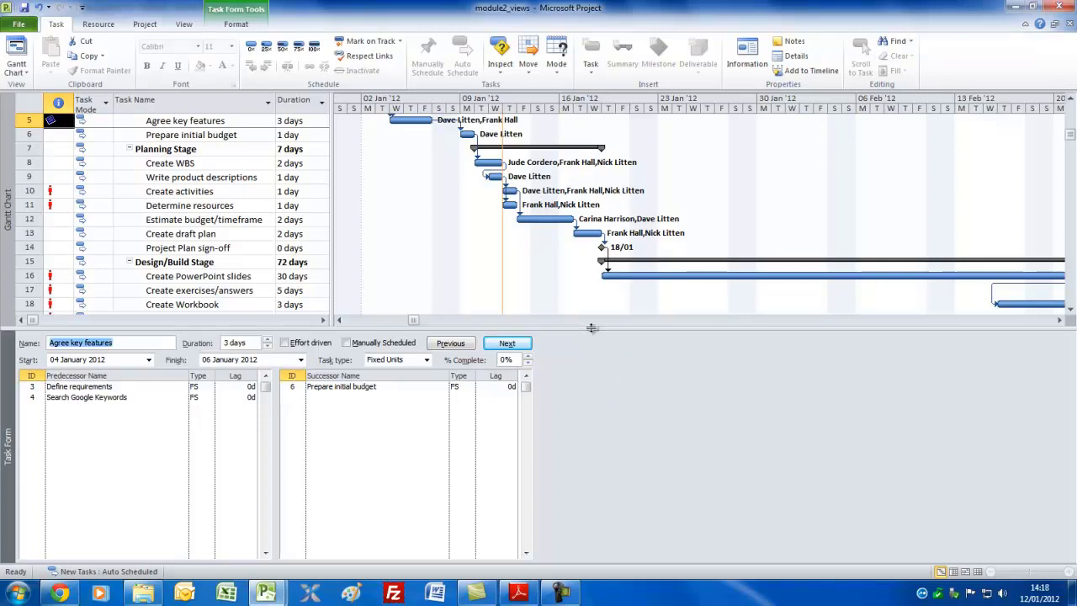
double_click(592, 329)
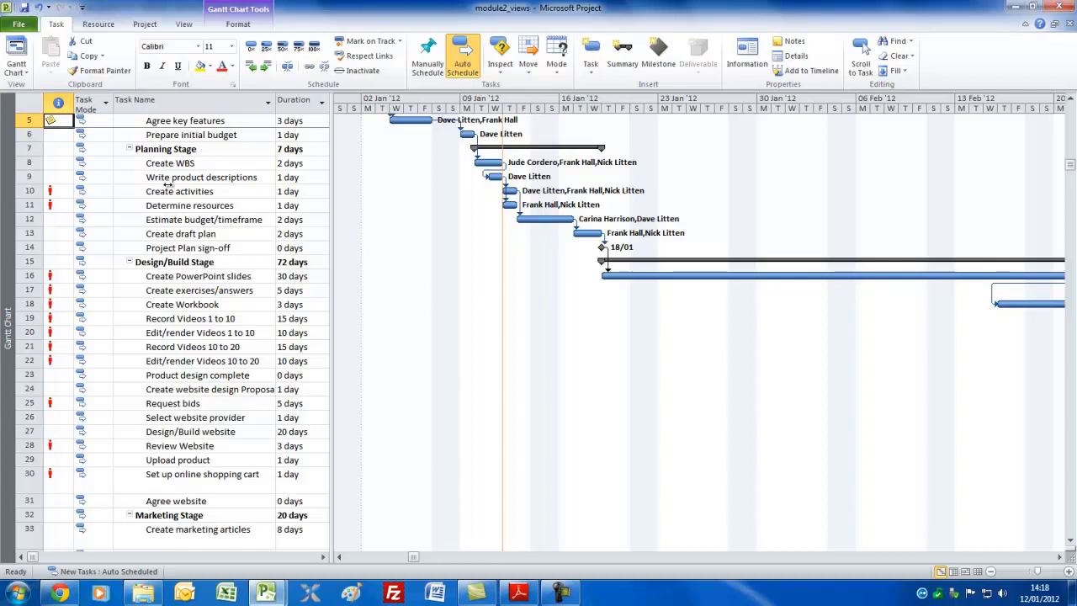
left_click(180, 134)
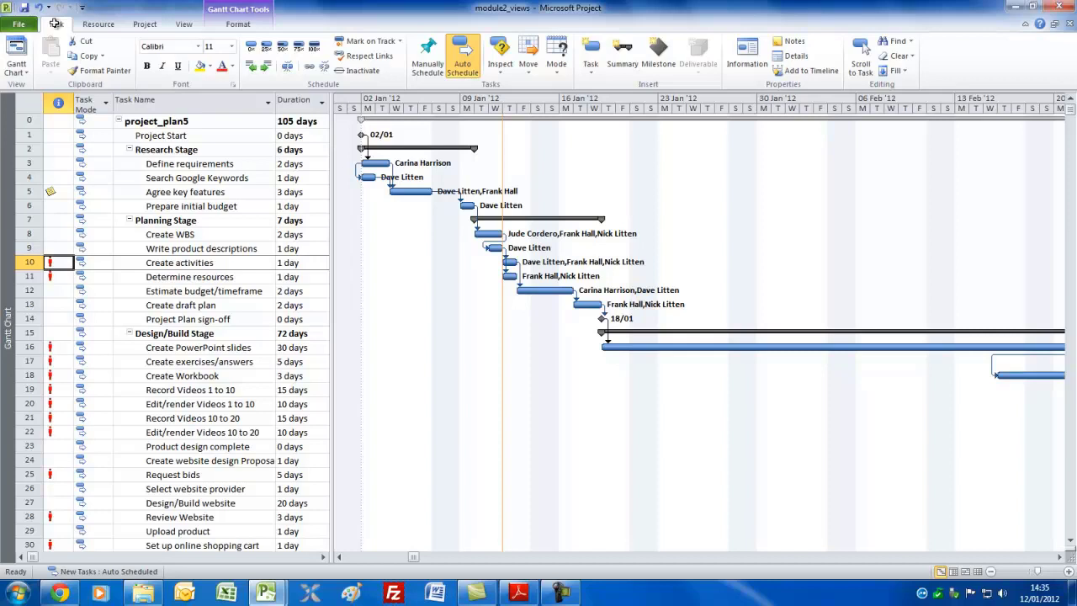
- Switch to the Team Planner view and examine the pop-up details of tasks such as Search Google Keywords and Agree key features
left_click(29, 74)
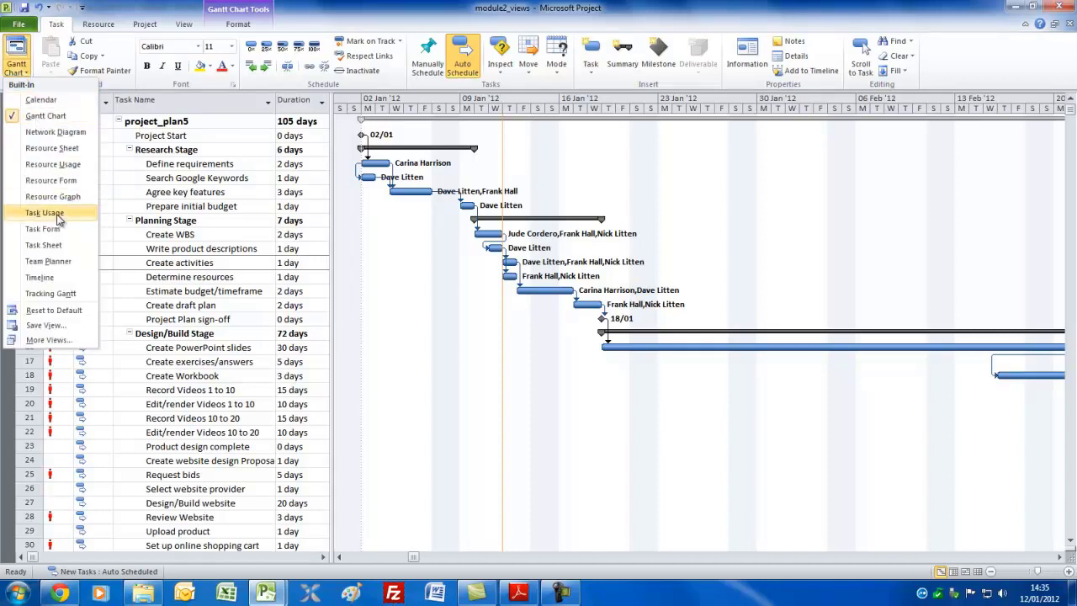
left_click(58, 263)
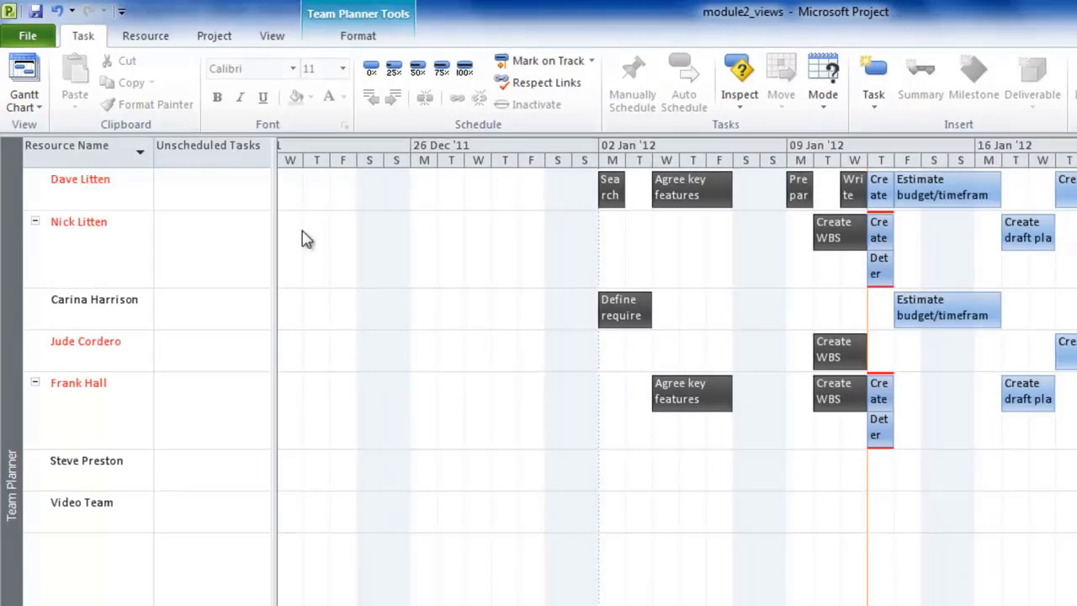
left_click(602, 187)
mouse_move(601, 187)
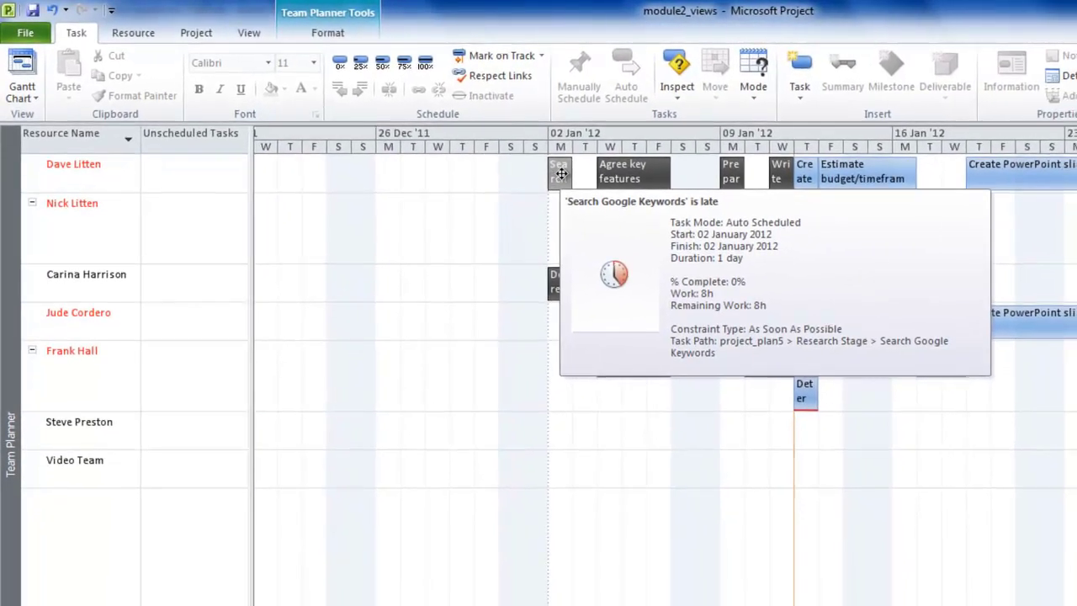
mouse_move(635, 176)
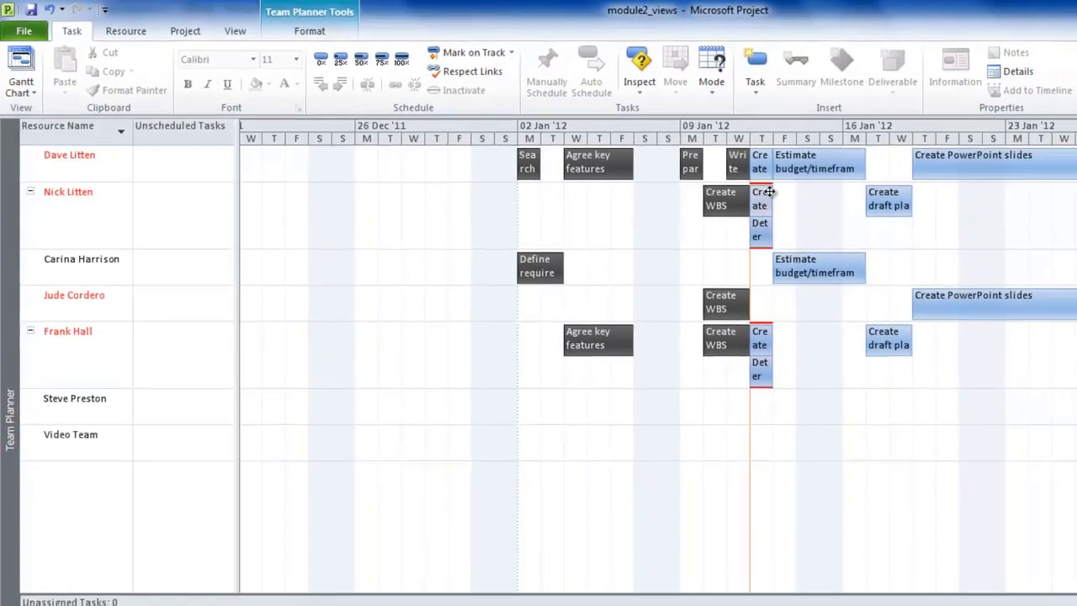
mouse_move(802, 197)
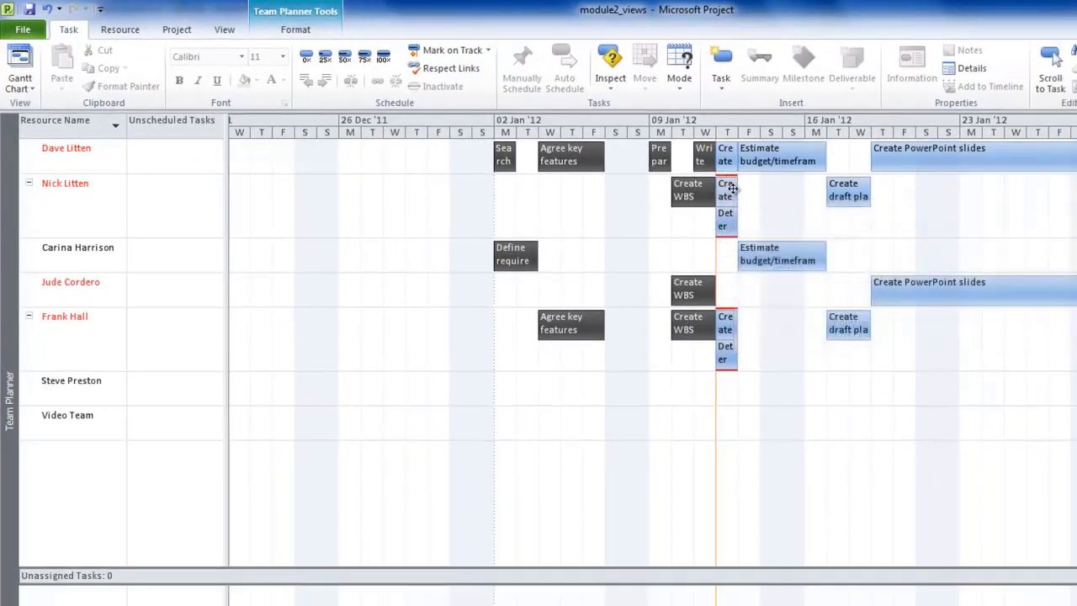
mouse_move(725, 228)
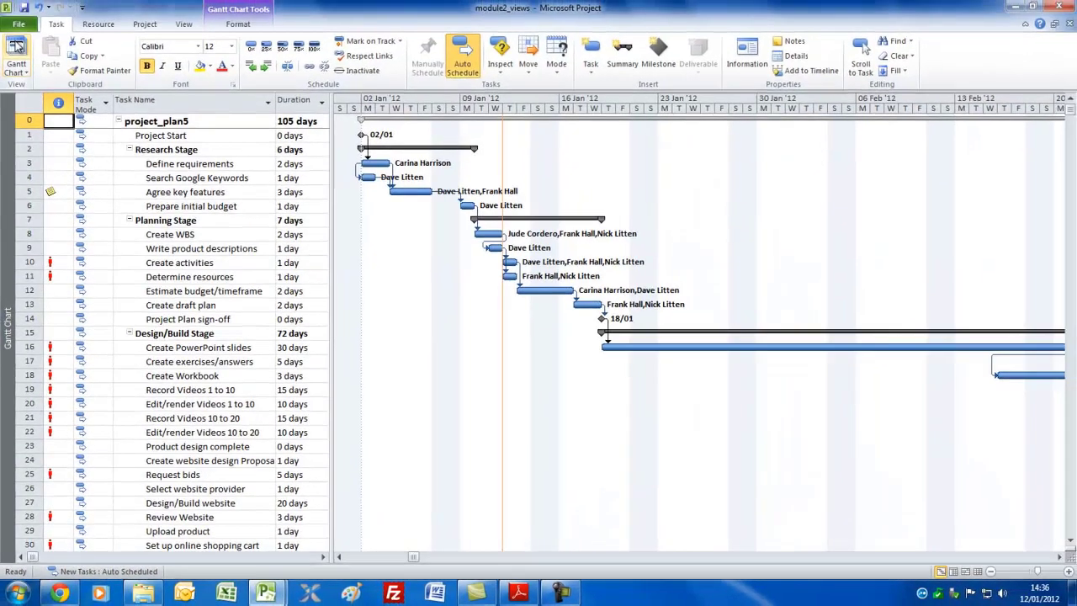
- Add a task named "unassigned task" in the first empty row below Project Finish
scroll(1071, 542, "down", 3)
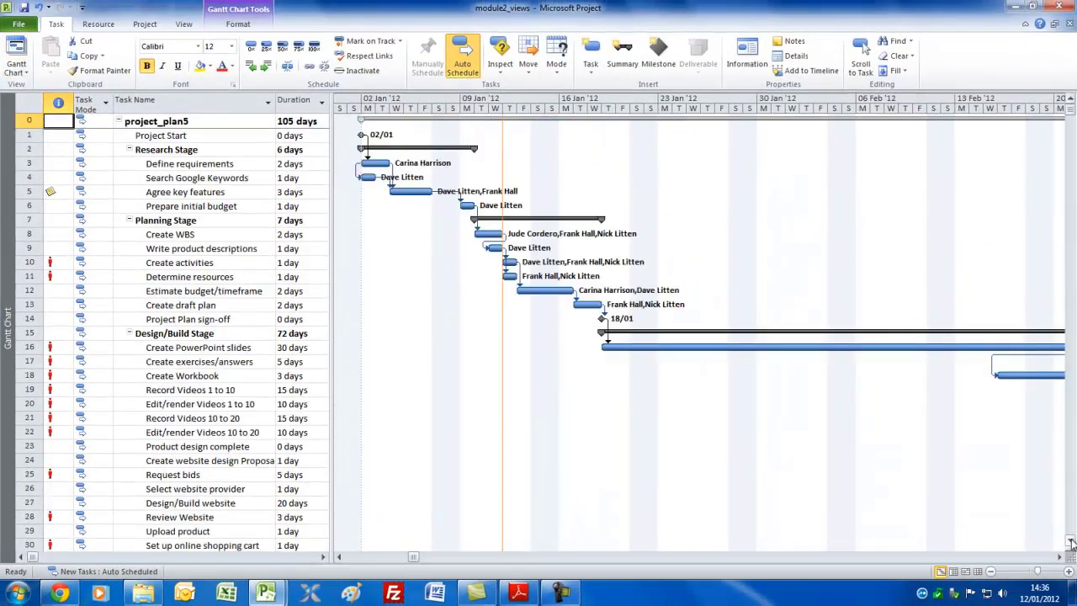
scroll(1071, 541, "down", 4)
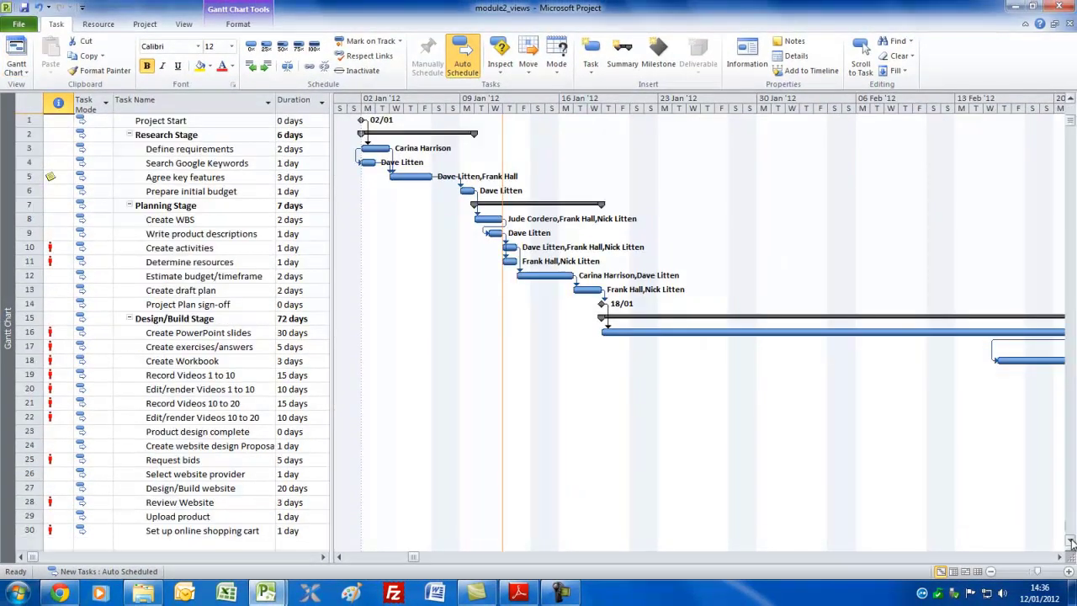
scroll(1071, 542, "down", 4)
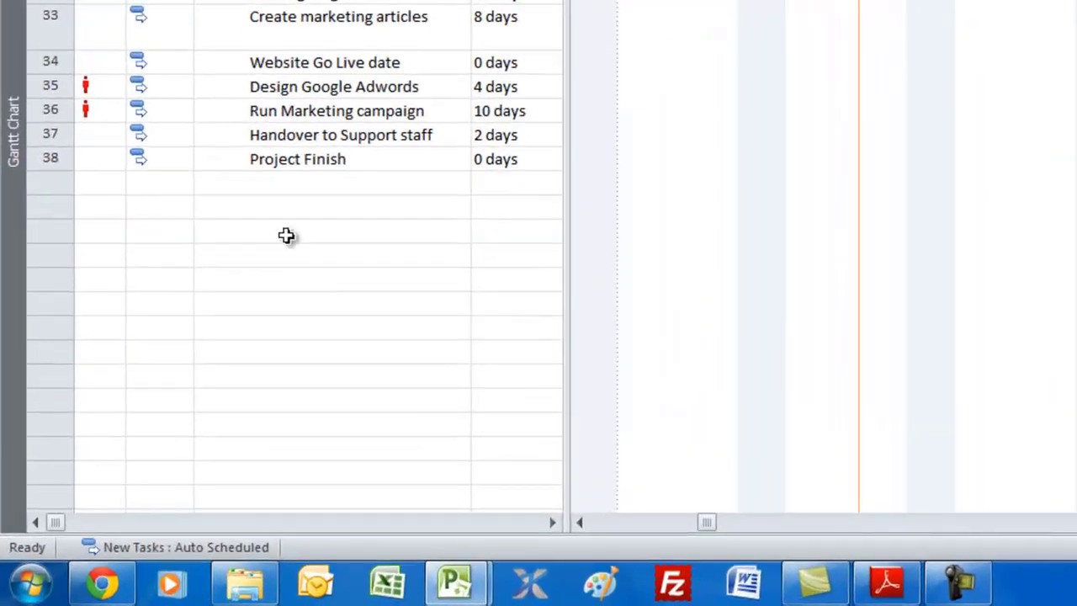
left_click(271, 185)
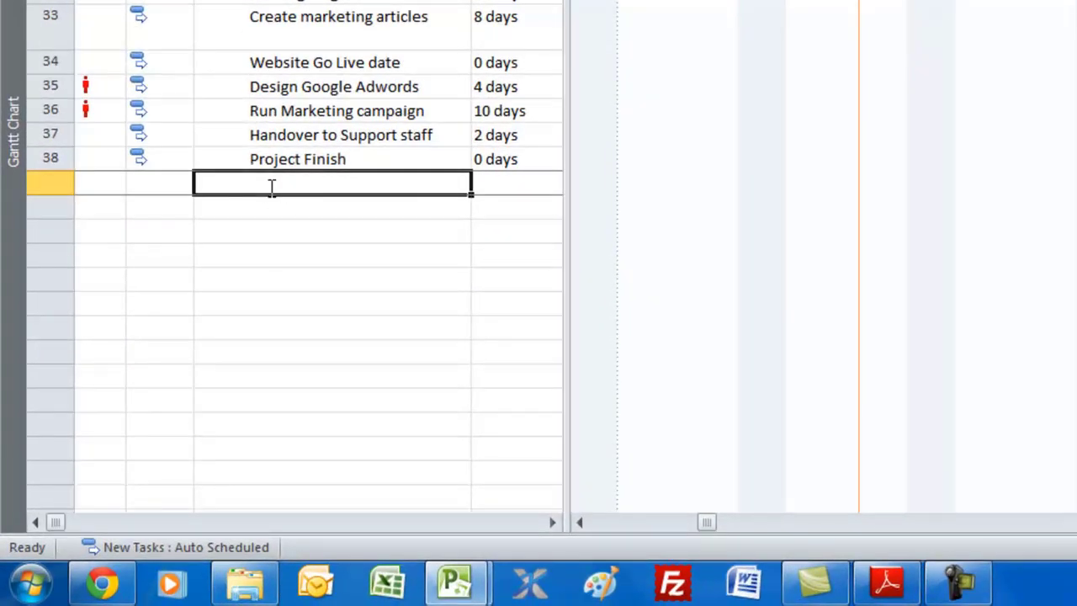
type("una")
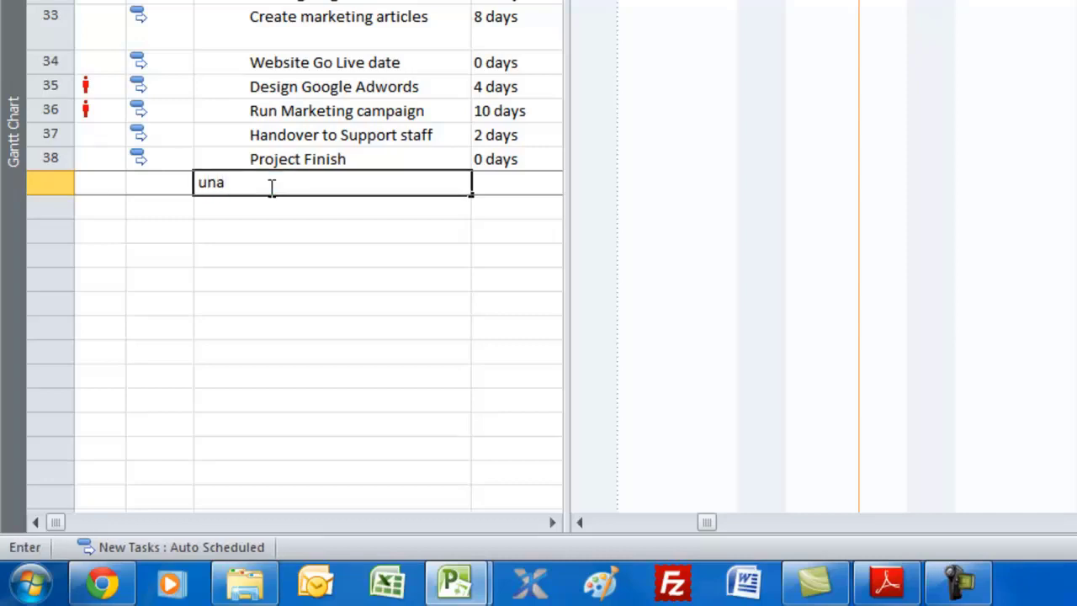
type("ssigned task")
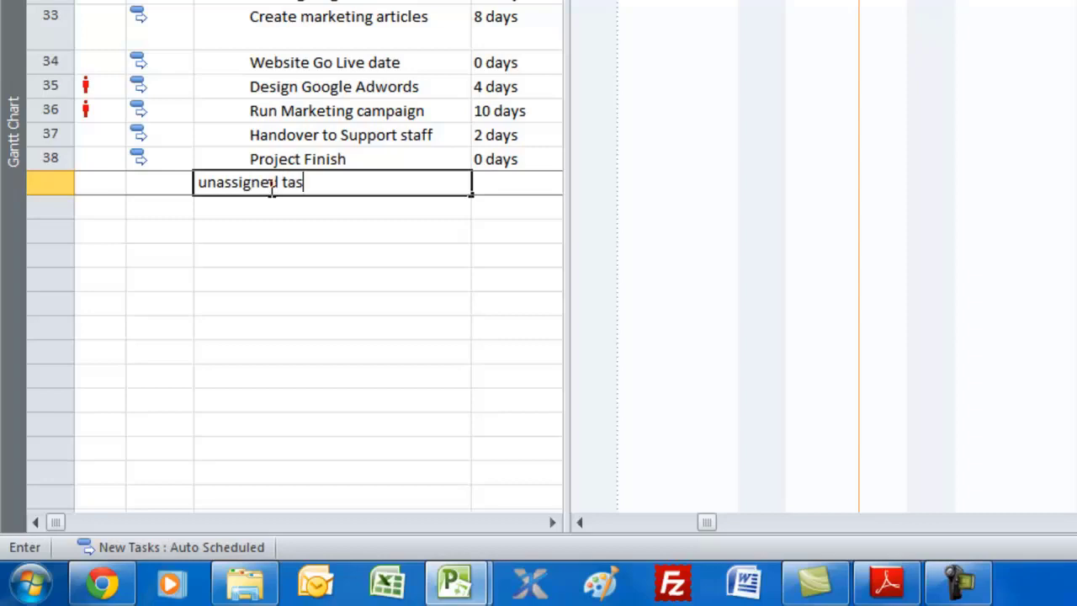
left_click(332, 211)
- Set the duration of the unassigned task to 5 days
left_click(509, 184)
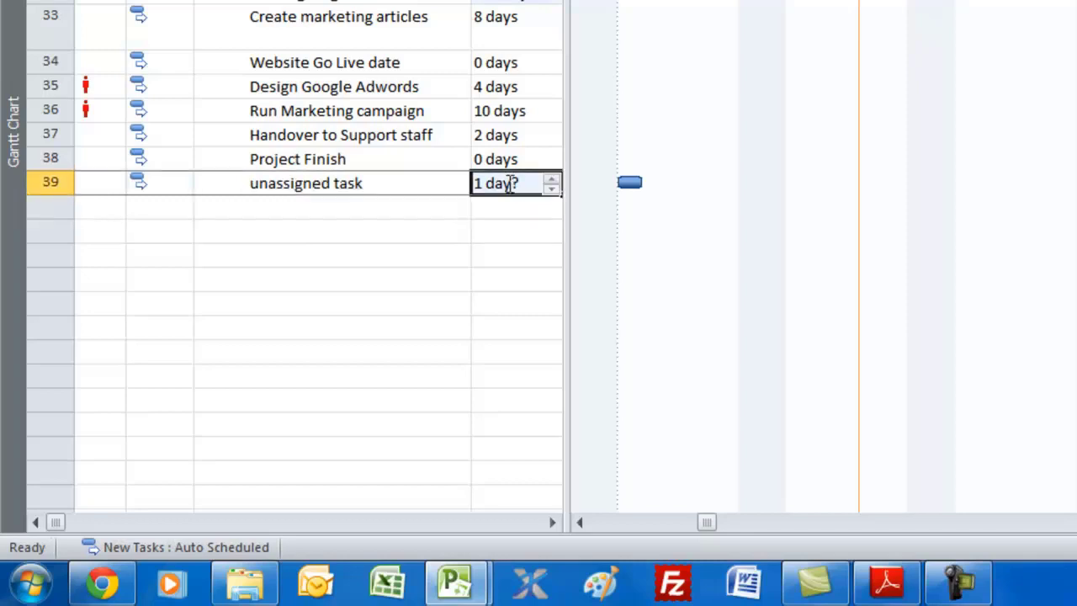
type("5")
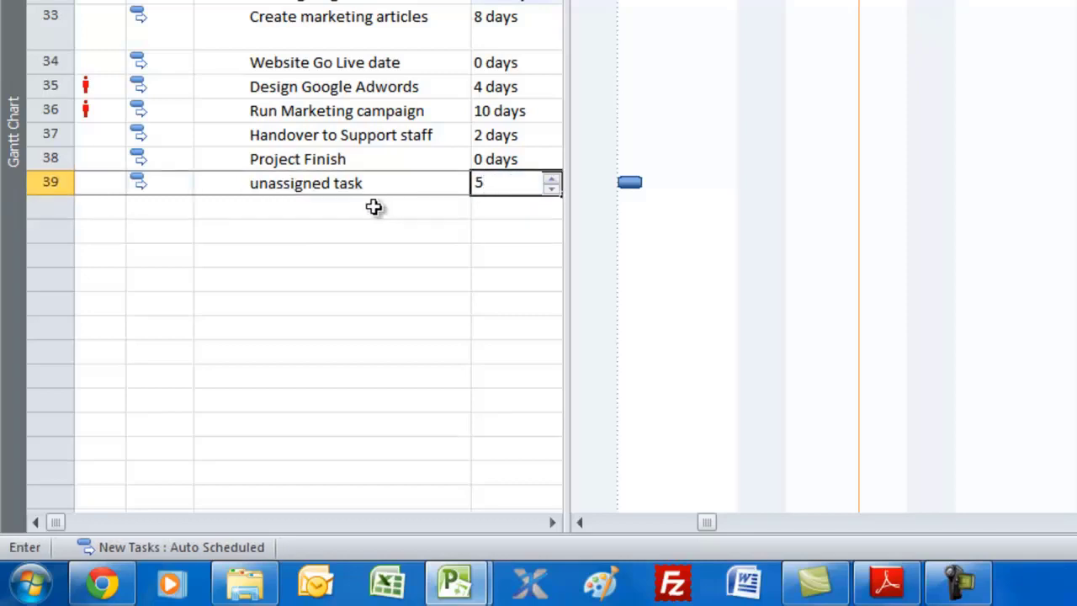
left_click(375, 211)
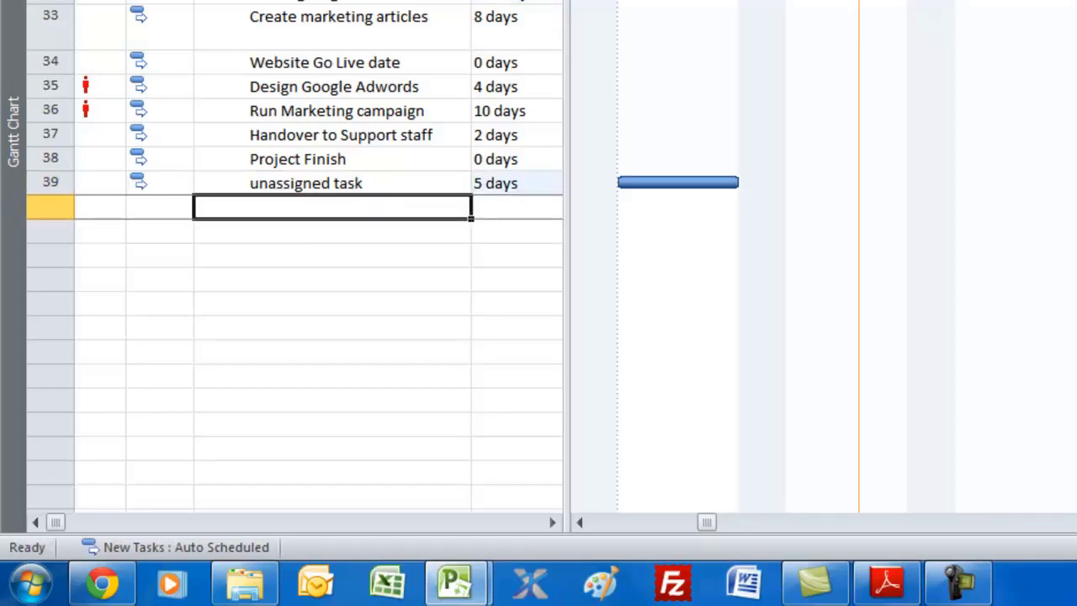
- Switch to the Team Planner view
left_click(25, 0)
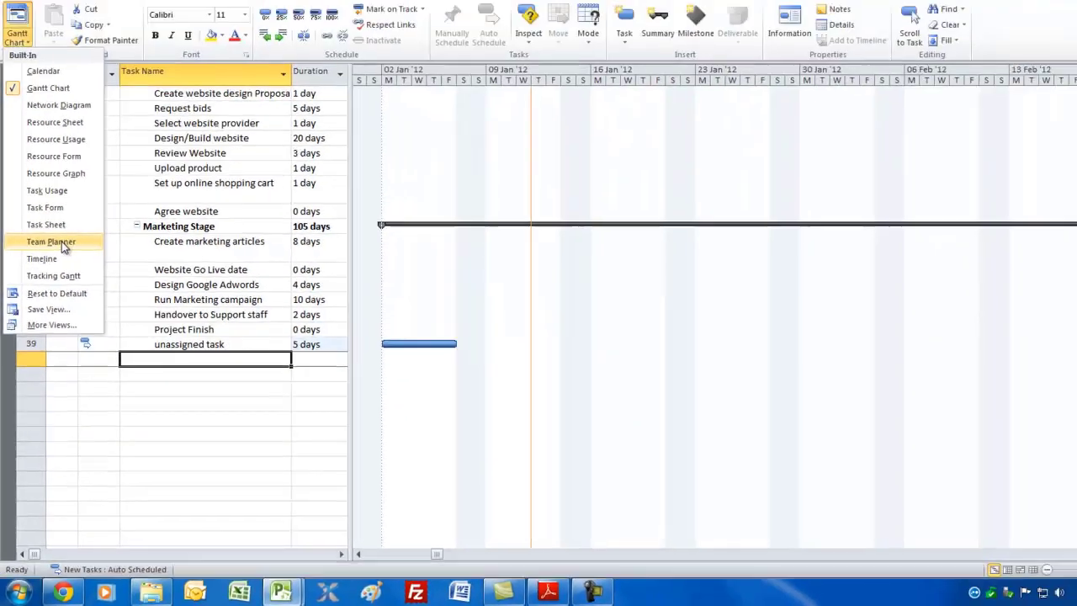
left_click(59, 17)
- Try moving the unassigned task onto the fourth resource's row from 13 January, and return it to the unassigned area at 2 January
mouse_move(467, 496)
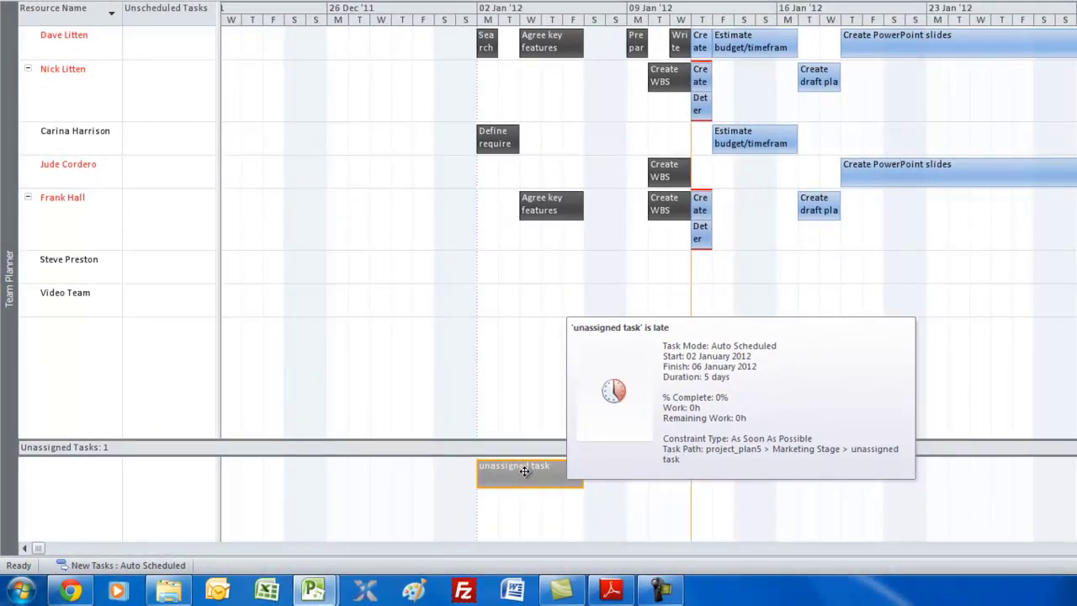
left_click_drag(527, 474, 766, 187)
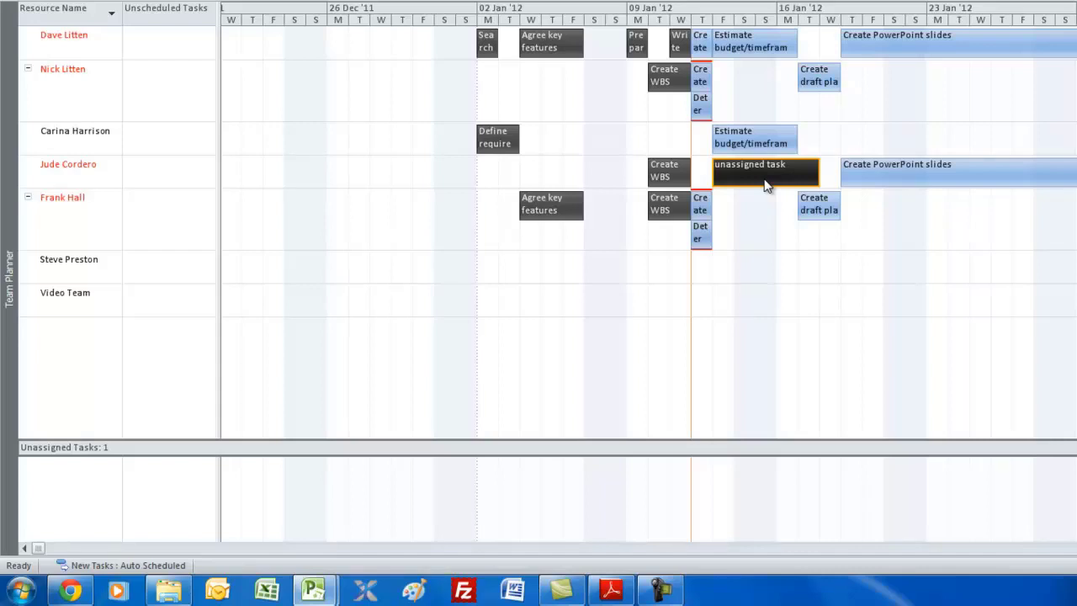
left_click_drag(766, 187, 522, 469)
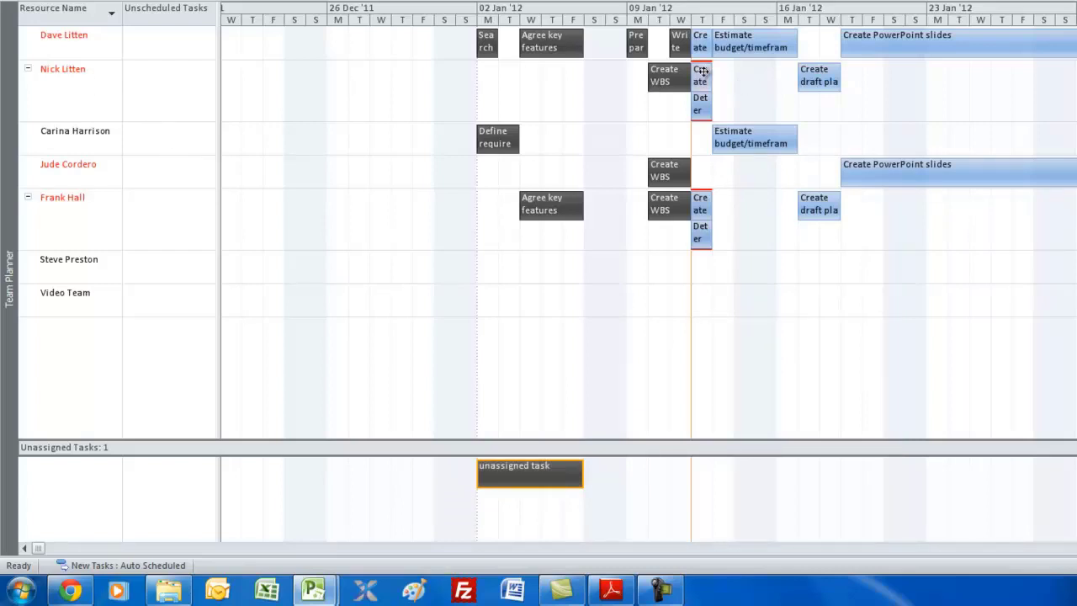
- View the second resource's overlapping tasks, move Create activities one working day later to 13 January, and move it back to 12 January
mouse_move(705, 109)
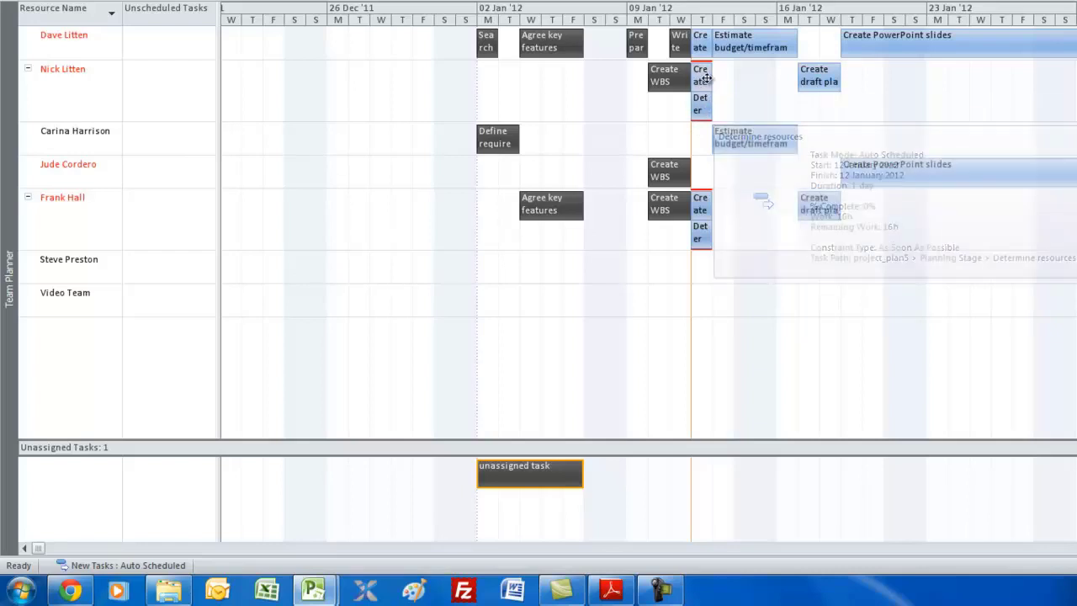
mouse_move(703, 71)
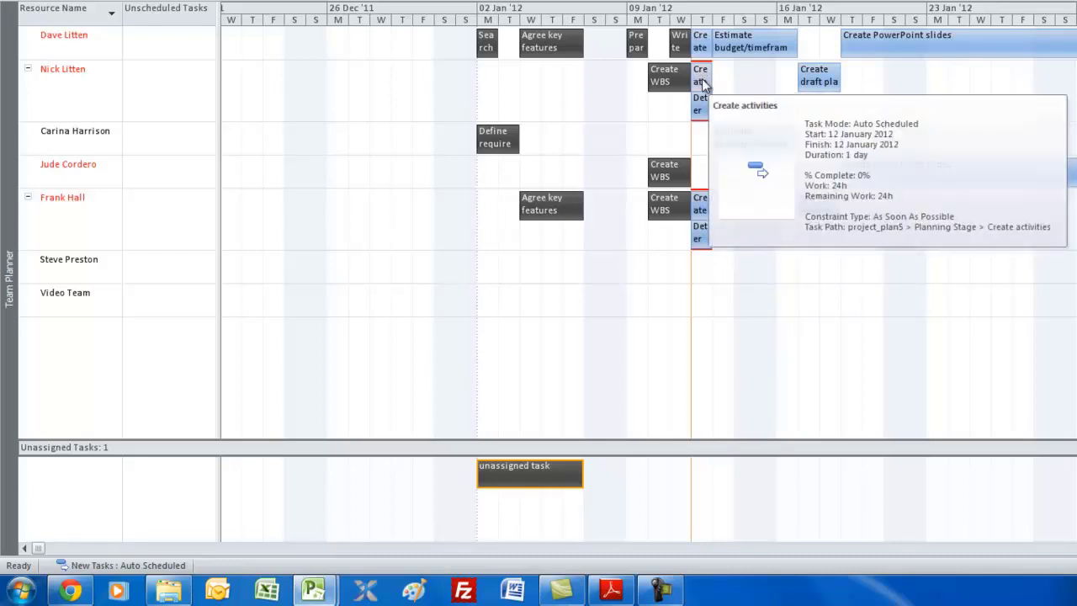
left_click_drag(700, 80, 717, 81)
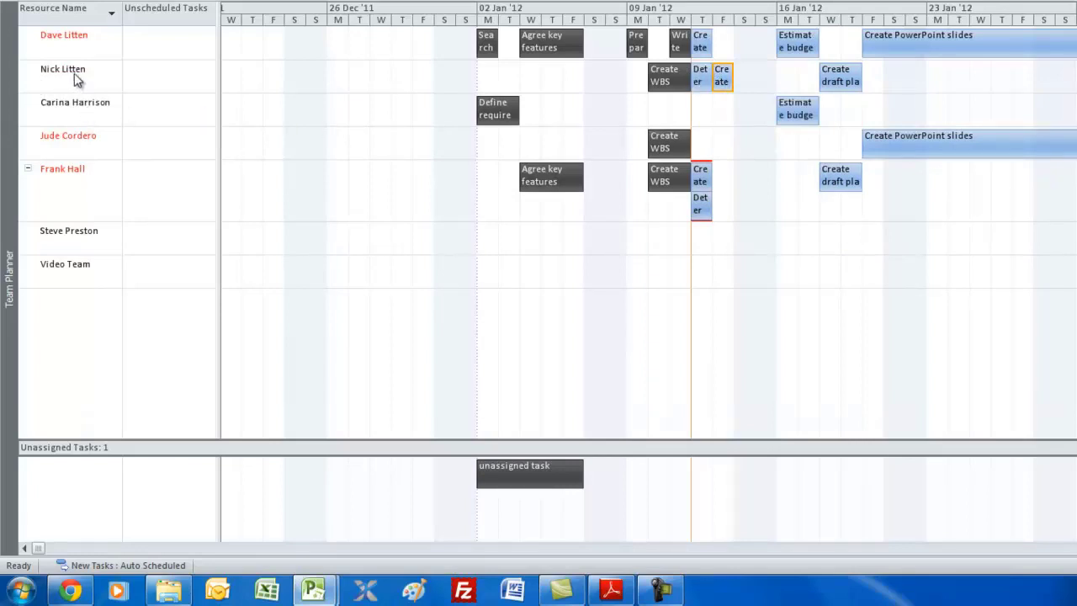
mouse_move(723, 82)
left_click_drag(722, 75, 700, 76)
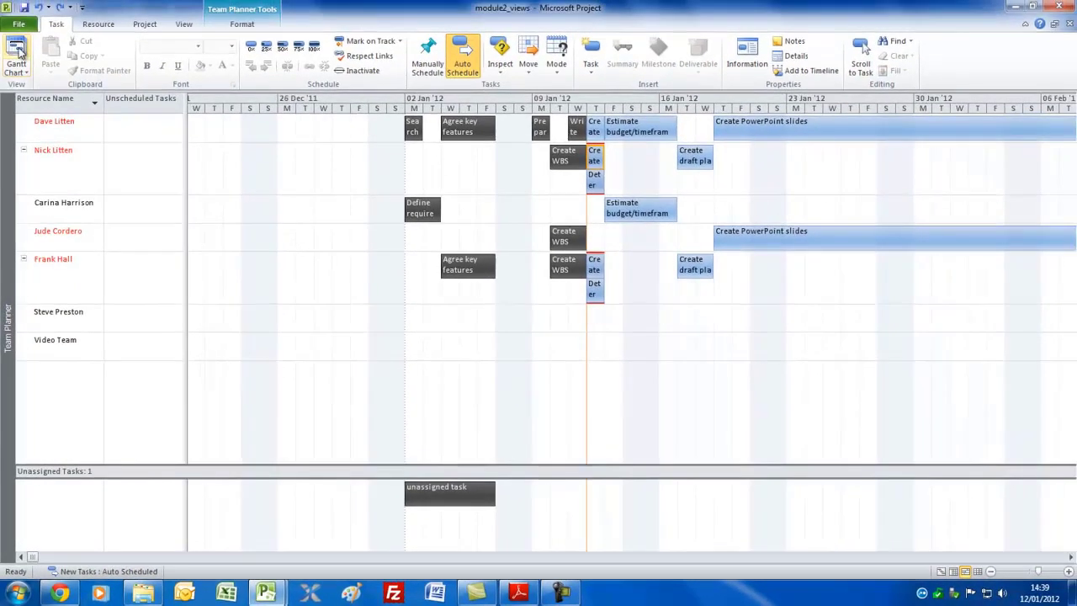
- Return to the Gantt Chart and switch from there to the Resource Sheet view
left_click(16, 50)
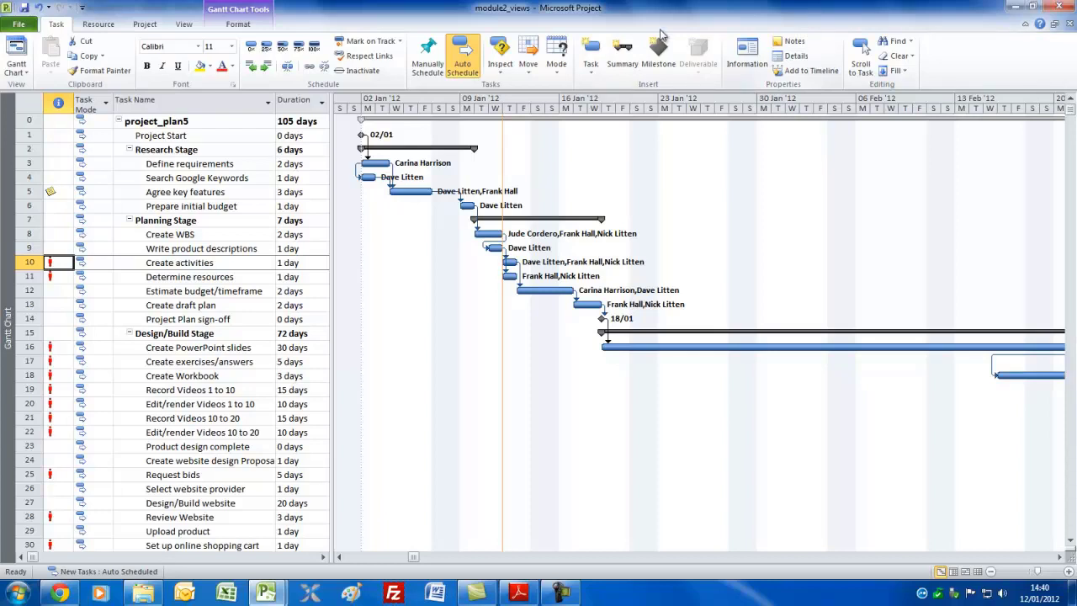
left_click(26, 77)
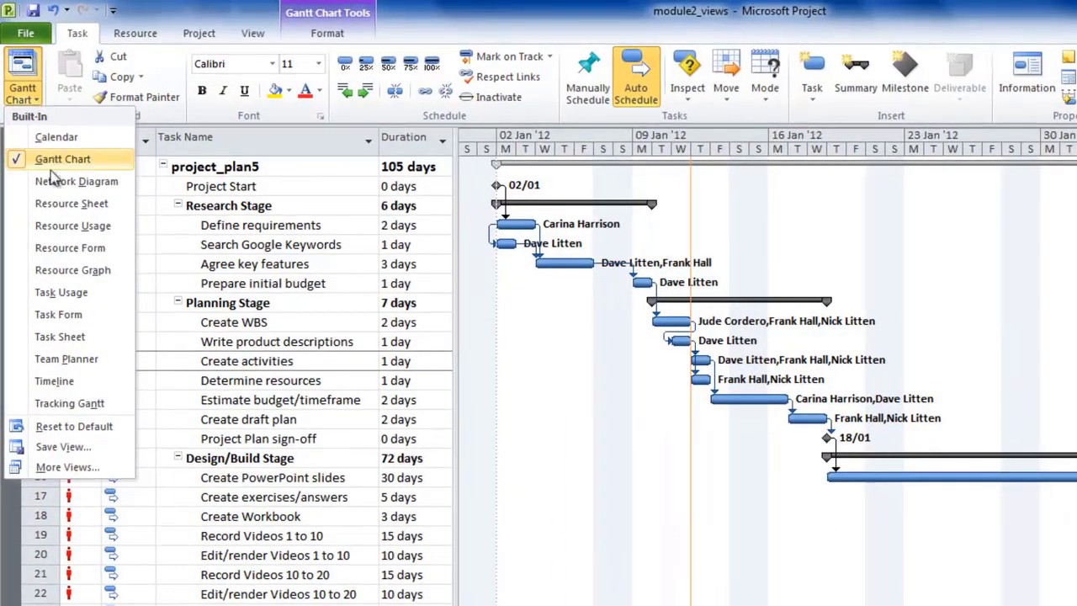
left_click(62, 196)
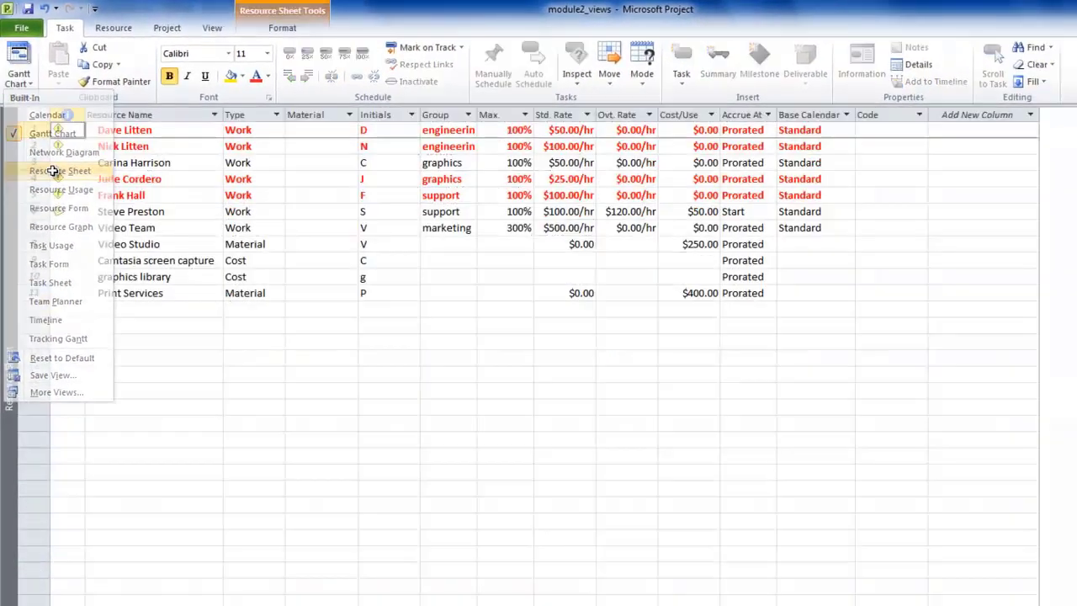
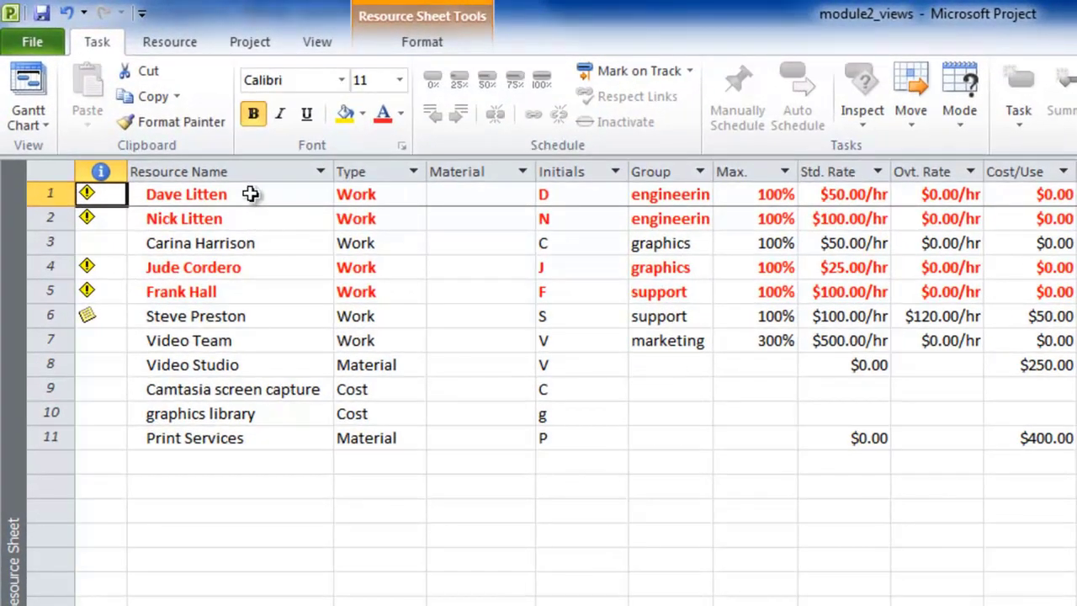
- Examine the first resource's name, Type choices and Initials, and fit the Group column's width to its contents
left_click(251, 193)
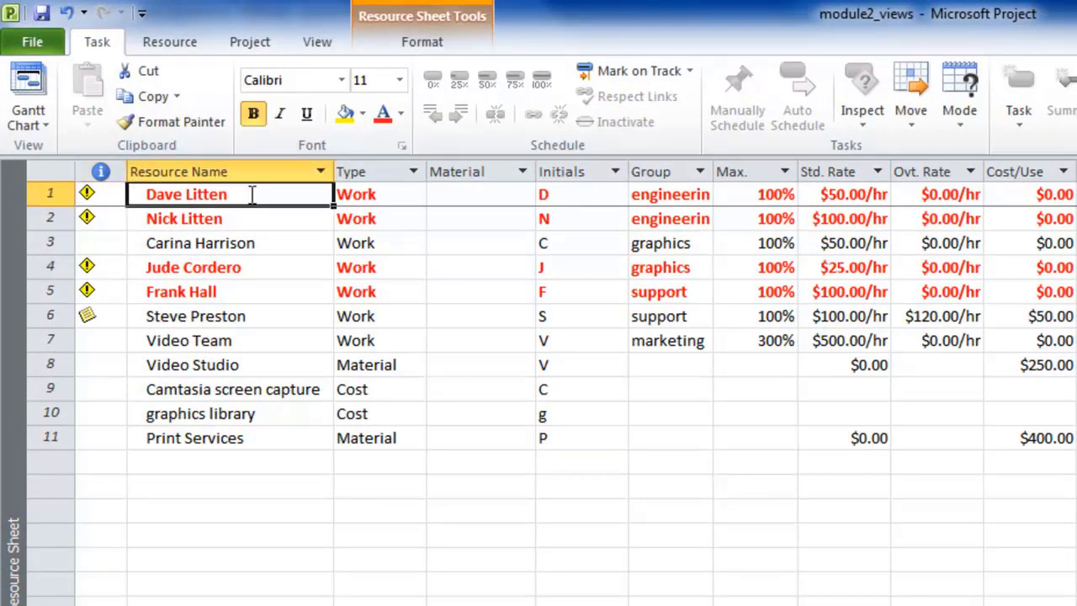
left_click(384, 194)
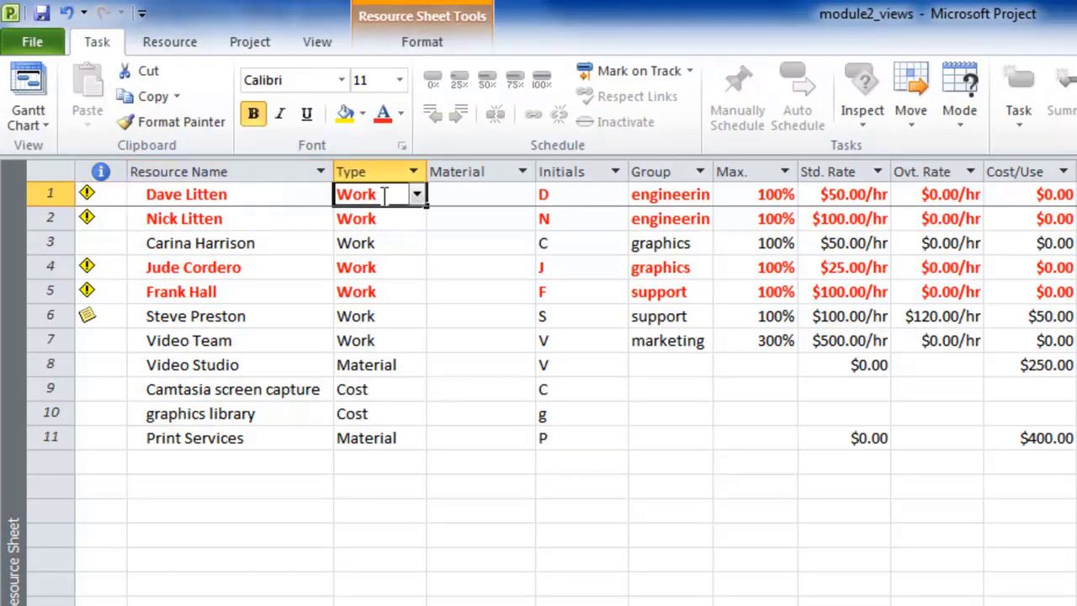
left_click(416, 194)
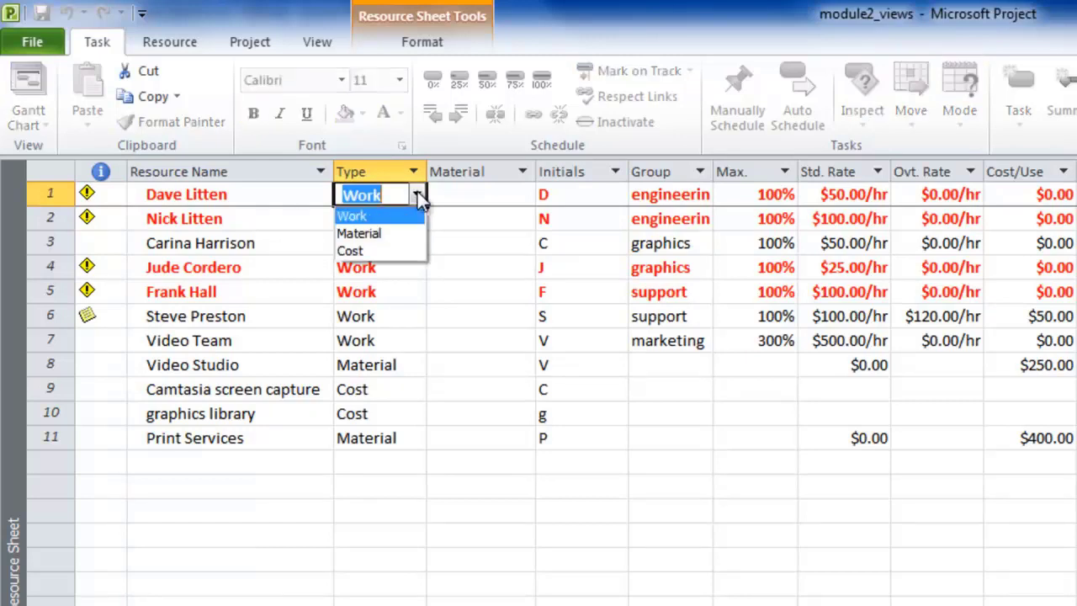
left_click(417, 191)
left_click(567, 198)
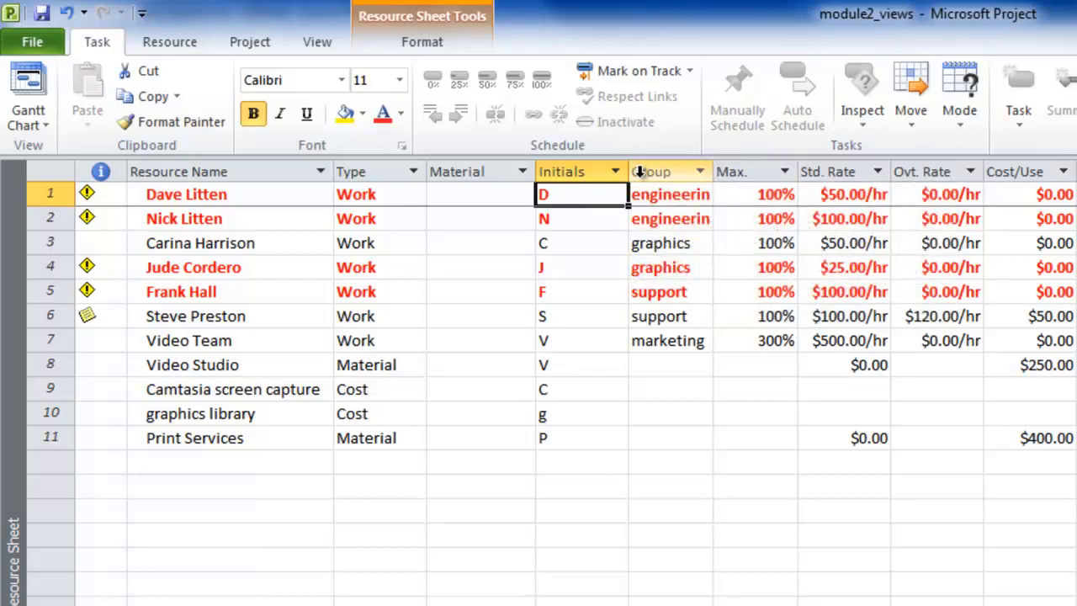
double_click(712, 172)
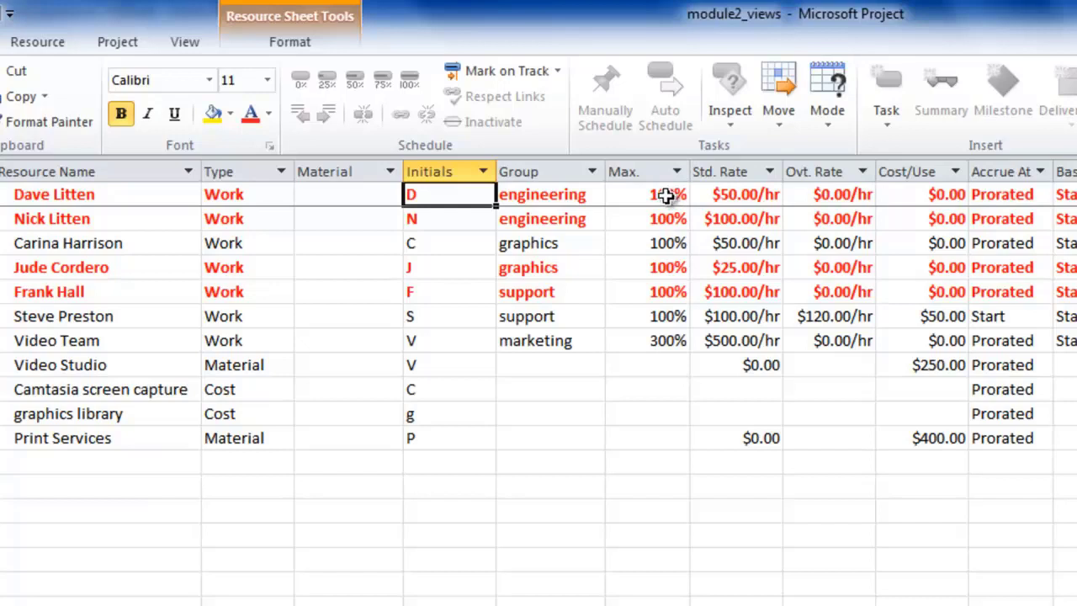
- Examine the first resource's Max., Std. Rate, Ovt. Rate and Cost/Use fields in the Resource Sheet
left_click(665, 196)
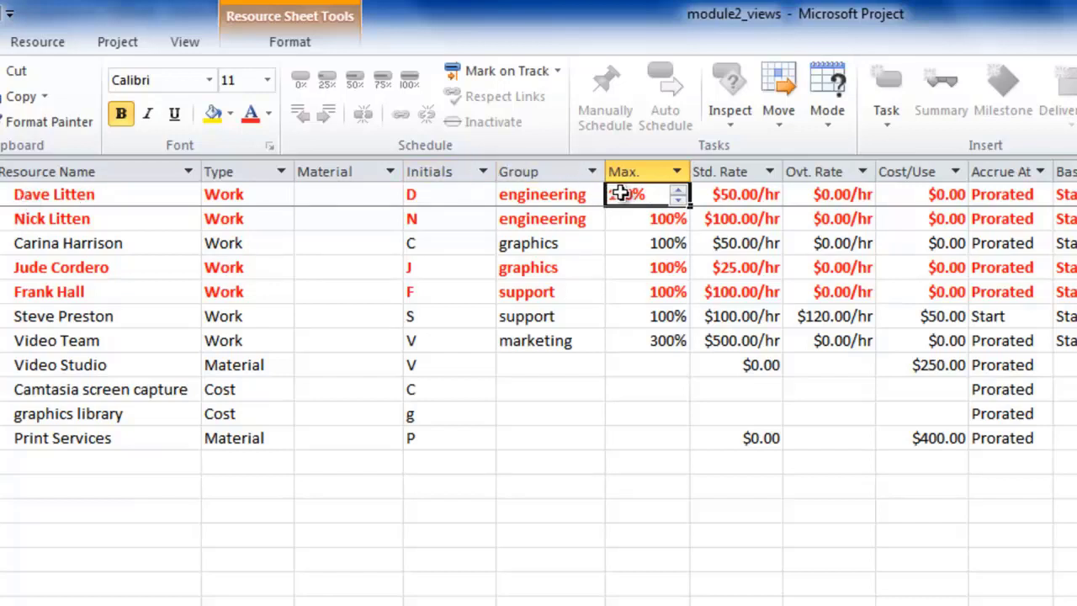
left_click(758, 195)
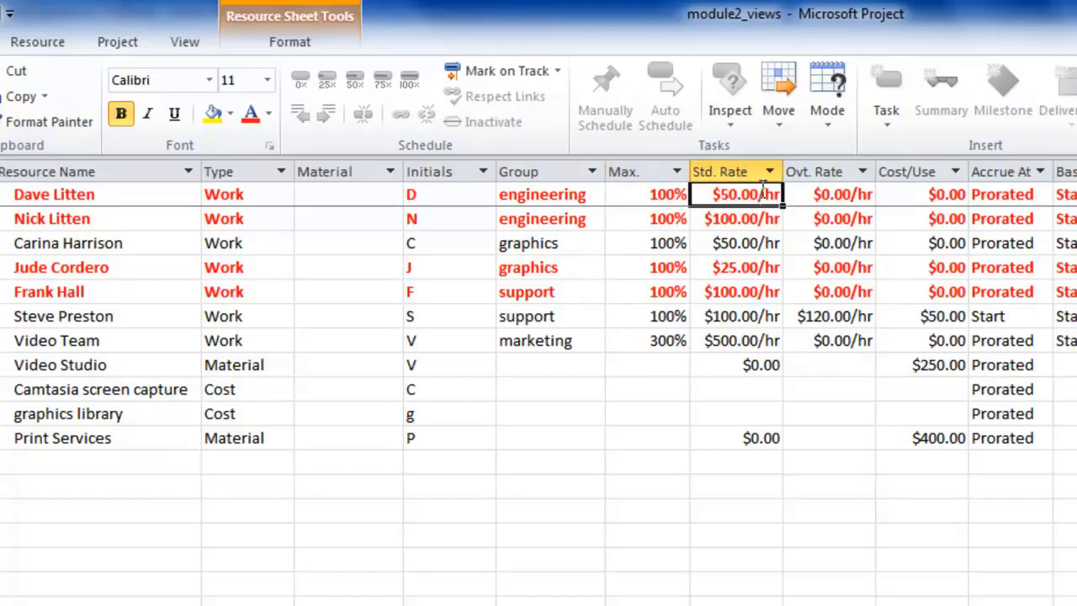
left_click(840, 194)
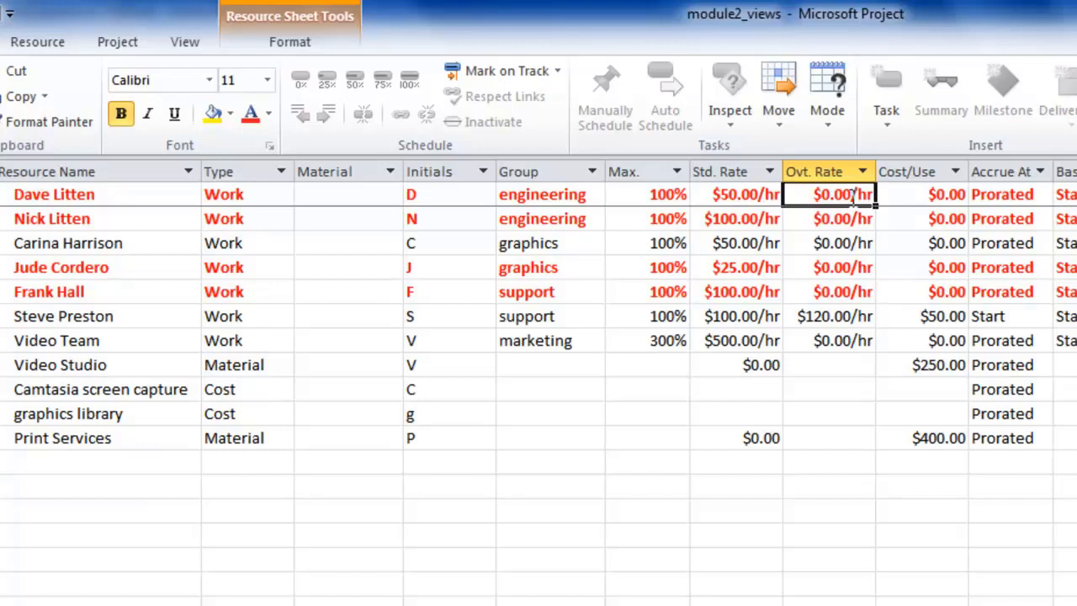
left_click(948, 196)
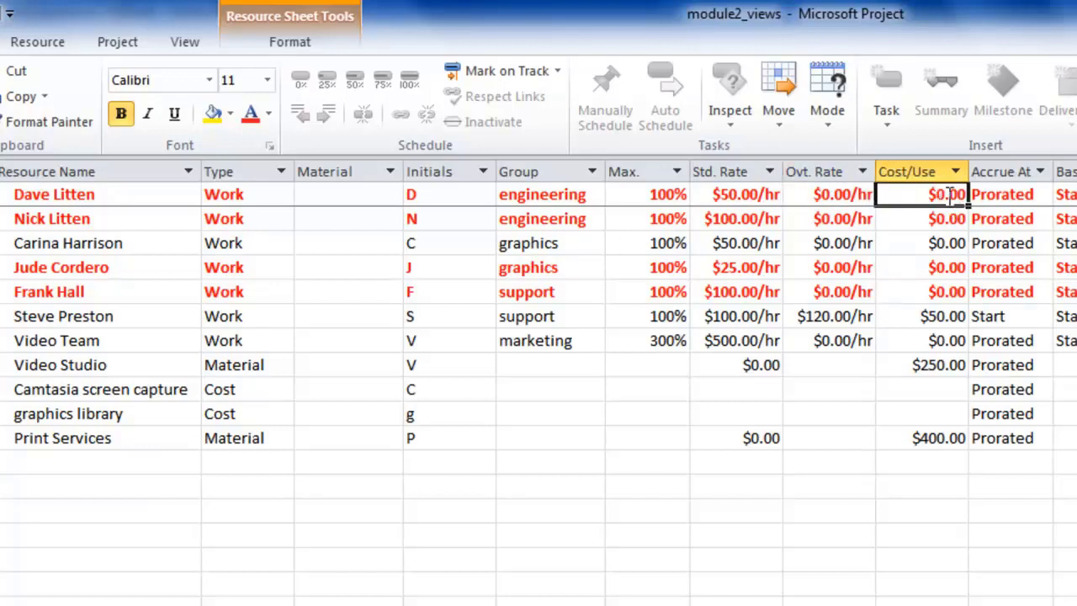
left_click(131, 194)
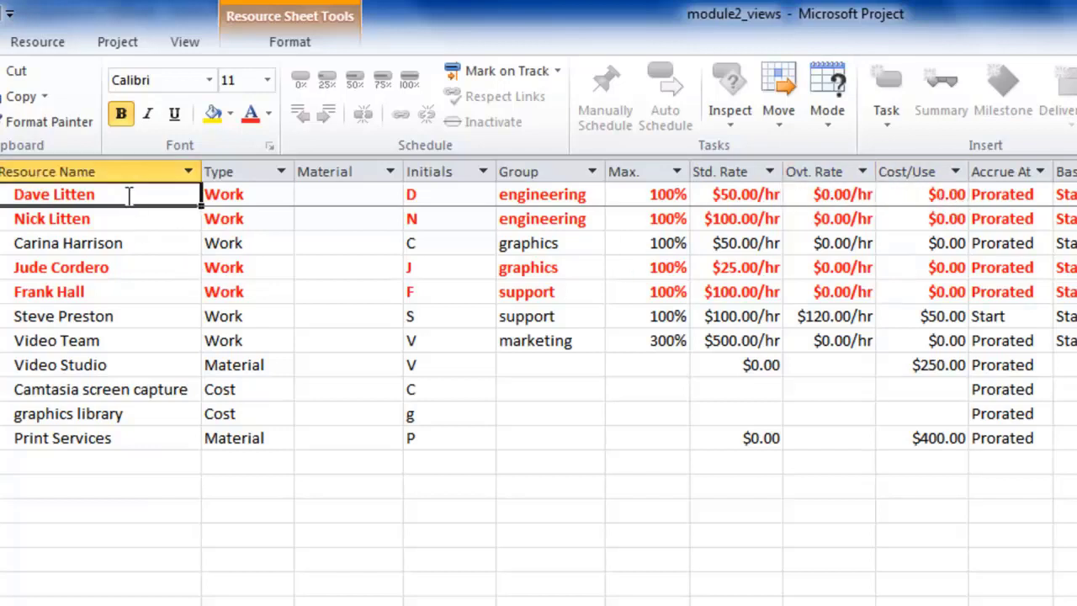
left_click(747, 194)
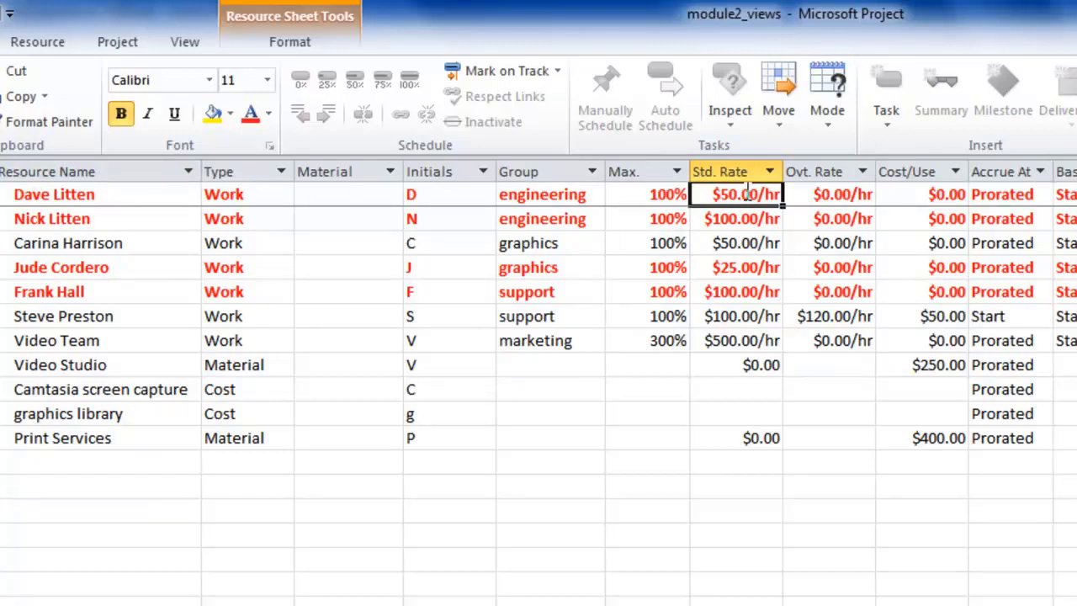
left_click(944, 194)
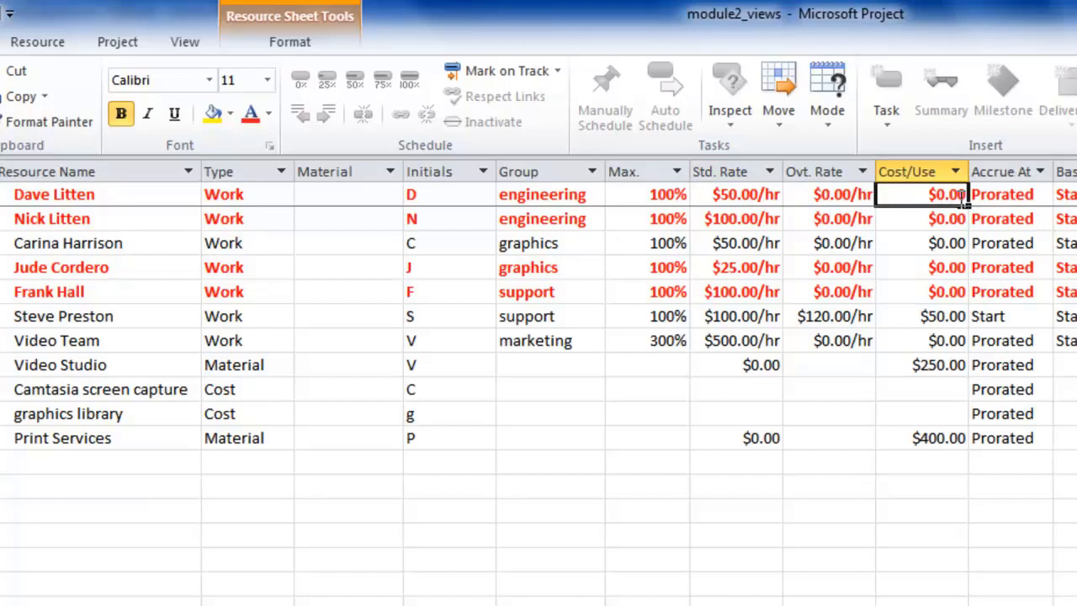
left_click(111, 194)
left_click(762, 195)
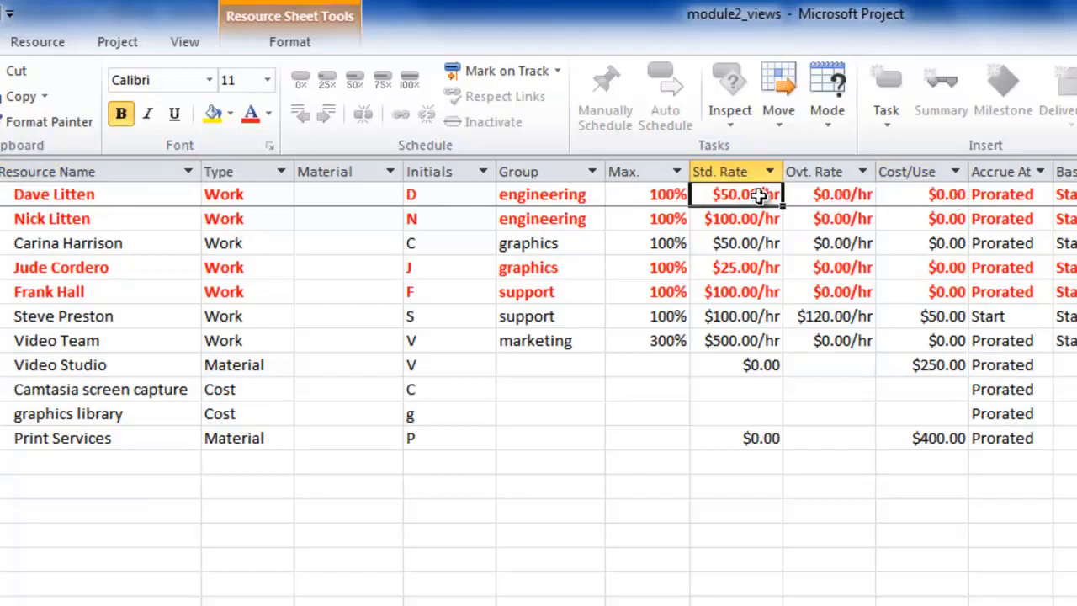
left_click(951, 196)
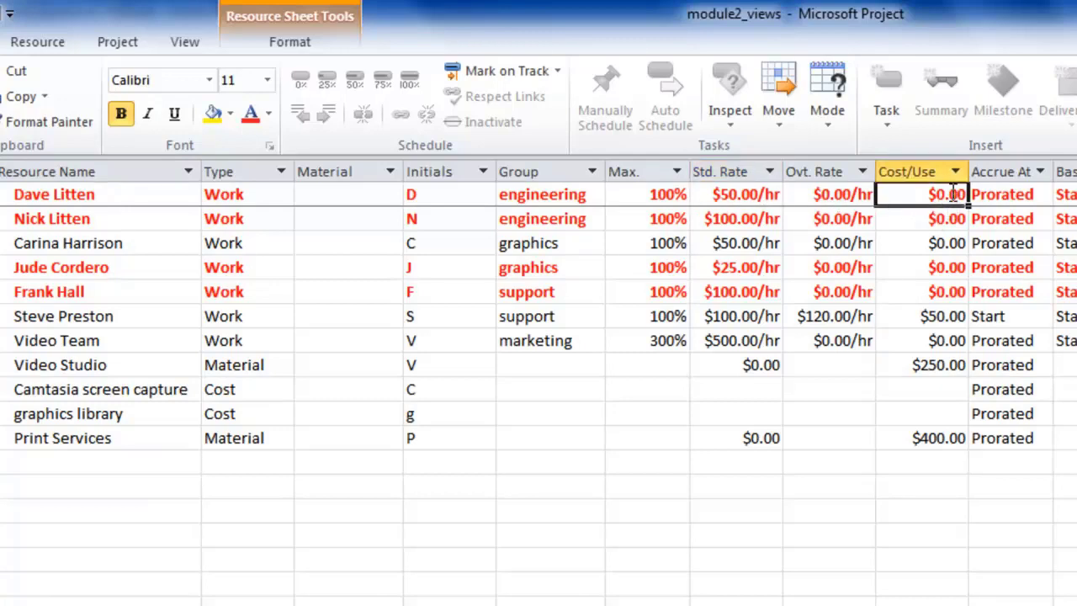
- Examine the first resource's Accrue At choices and the Base Calendar options available for that resource
left_click(1031, 200)
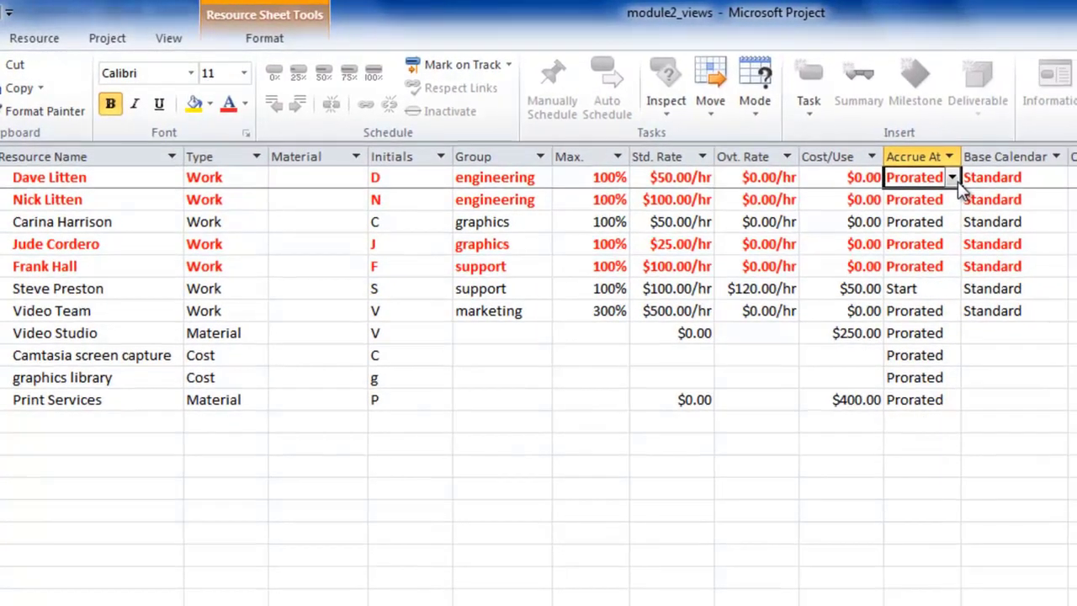
left_click(954, 179)
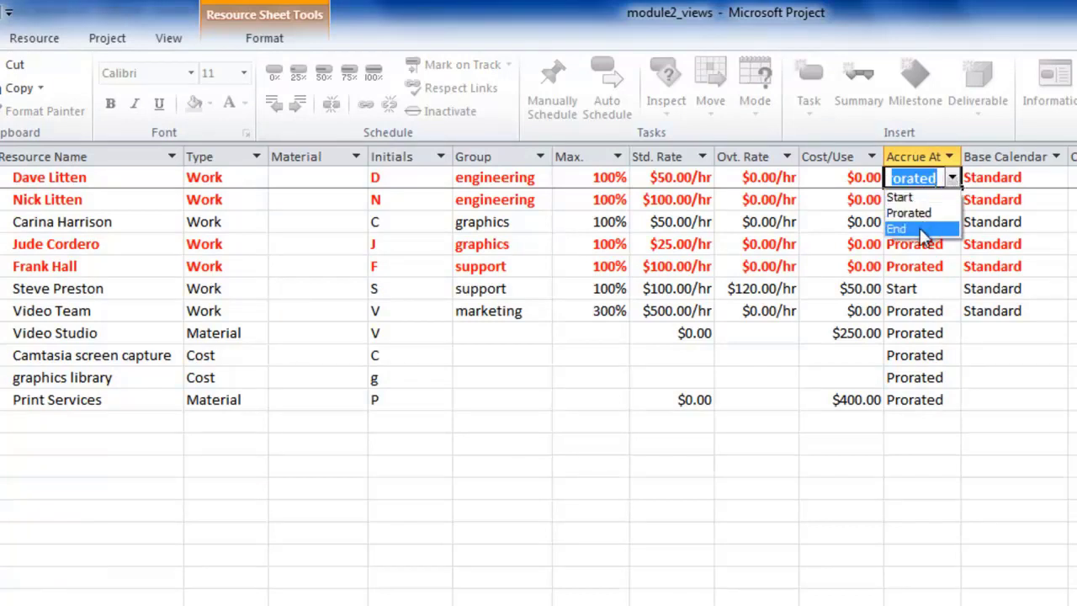
left_click(1014, 175)
left_click(1014, 176)
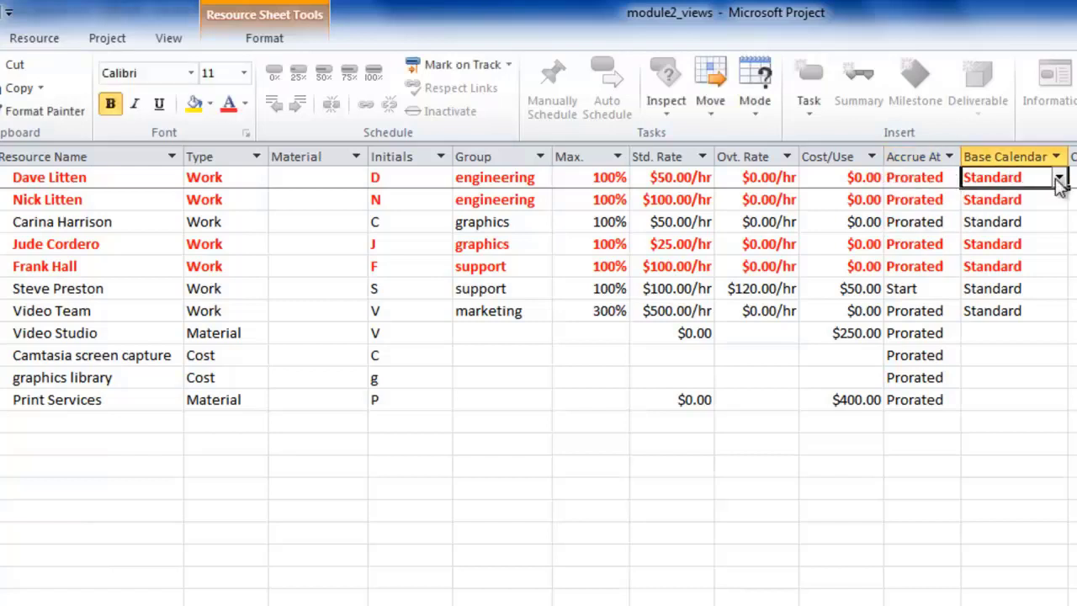
left_click(1059, 178)
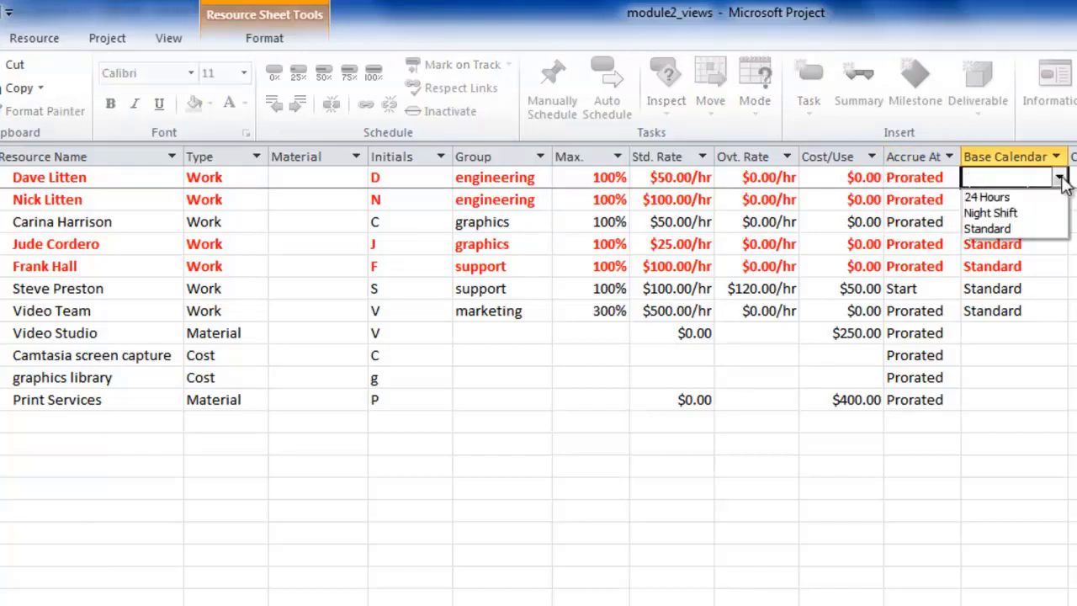
left_click(1059, 177)
left_click(1059, 178)
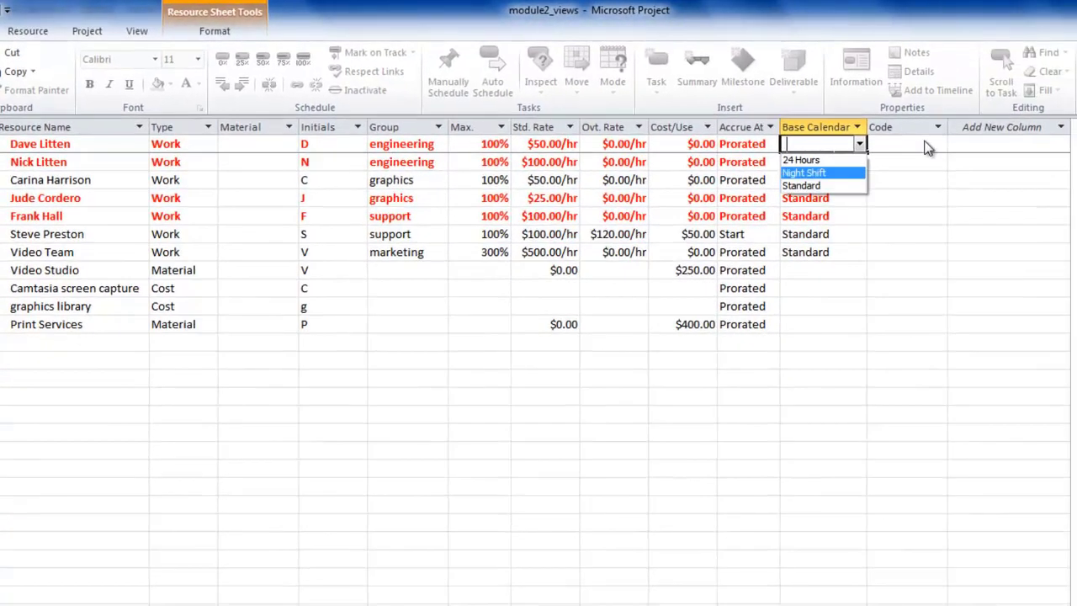
- Examine the Code column and the list of fields available for adding a new column to the Resource Sheet
left_click(925, 143)
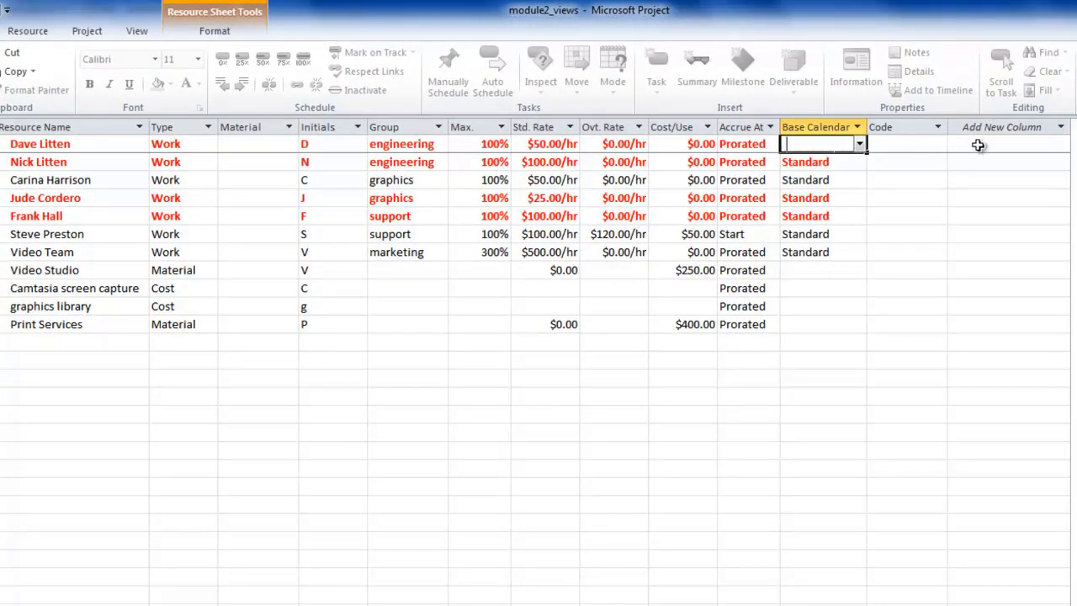
left_click(1062, 127)
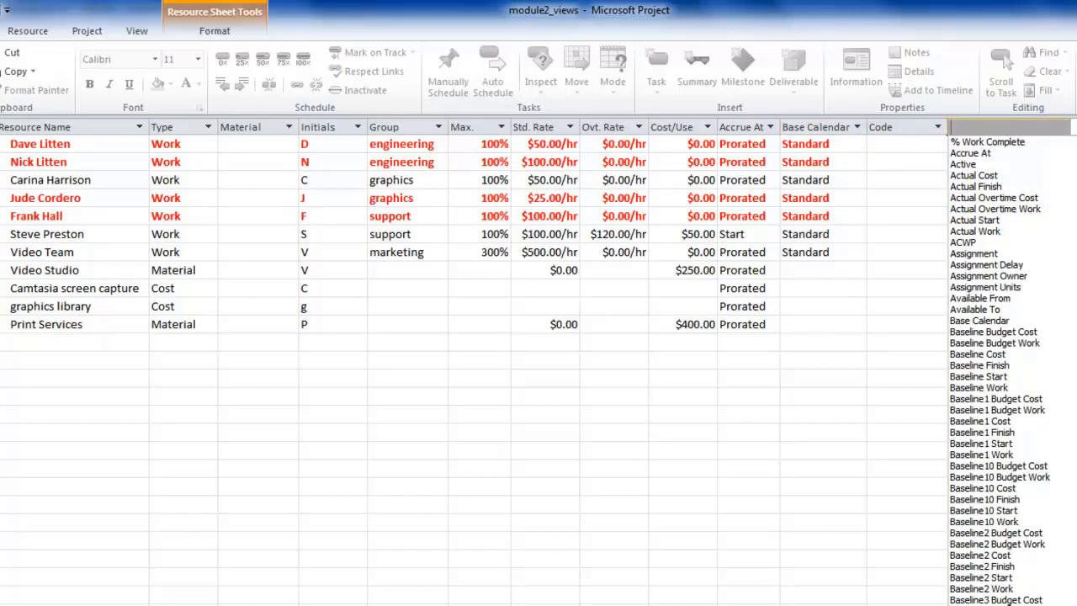
left_click(904, 127)
left_click(911, 143)
left_click(912, 162)
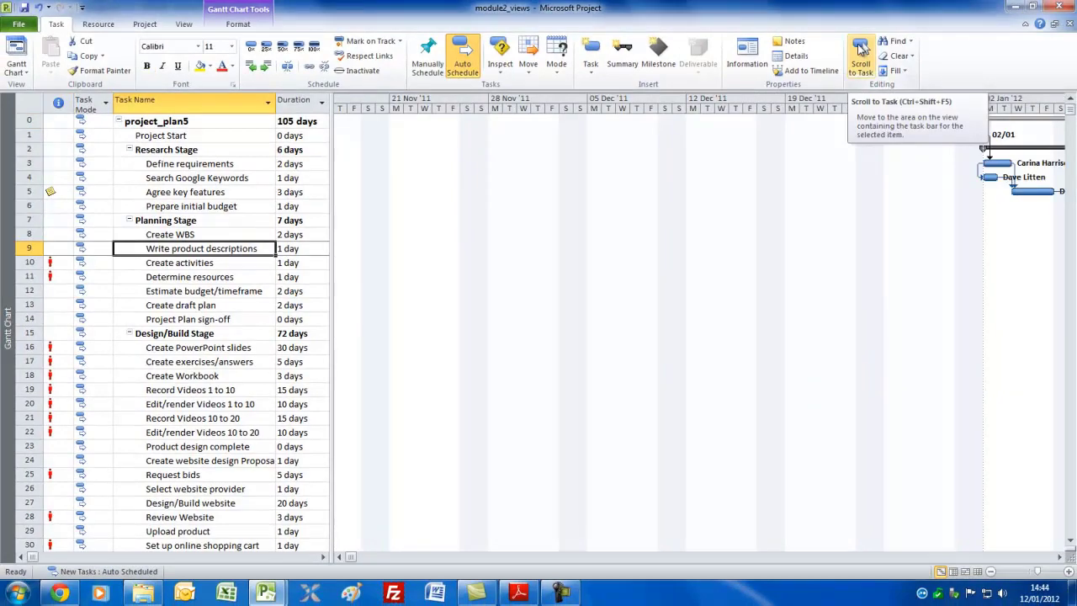
- Switch from the Gantt Chart to the Task Usage view
left_click(21, 73)
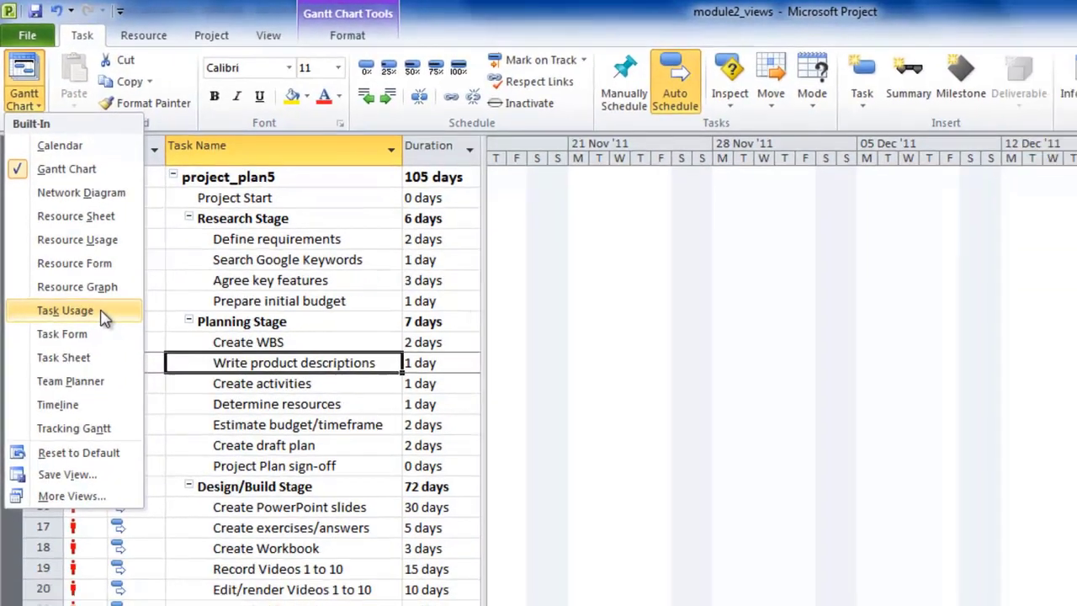
left_click(109, 339)
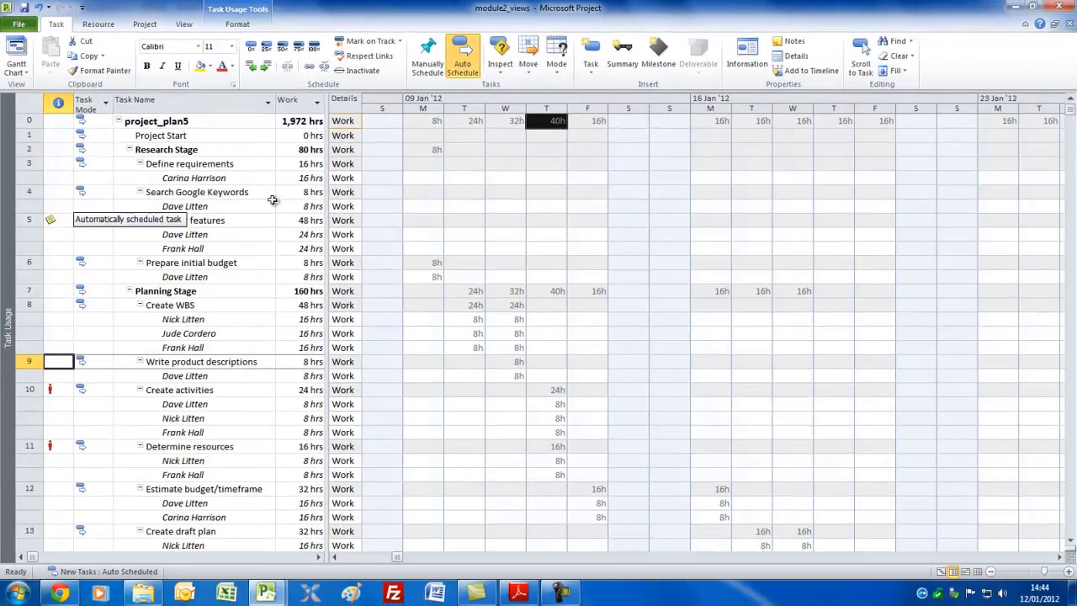
mouse_move(326, 196)
left_mouse_down()
mouse_move(557, 195)
mouse_move(331, 205)
left_mouse_up()
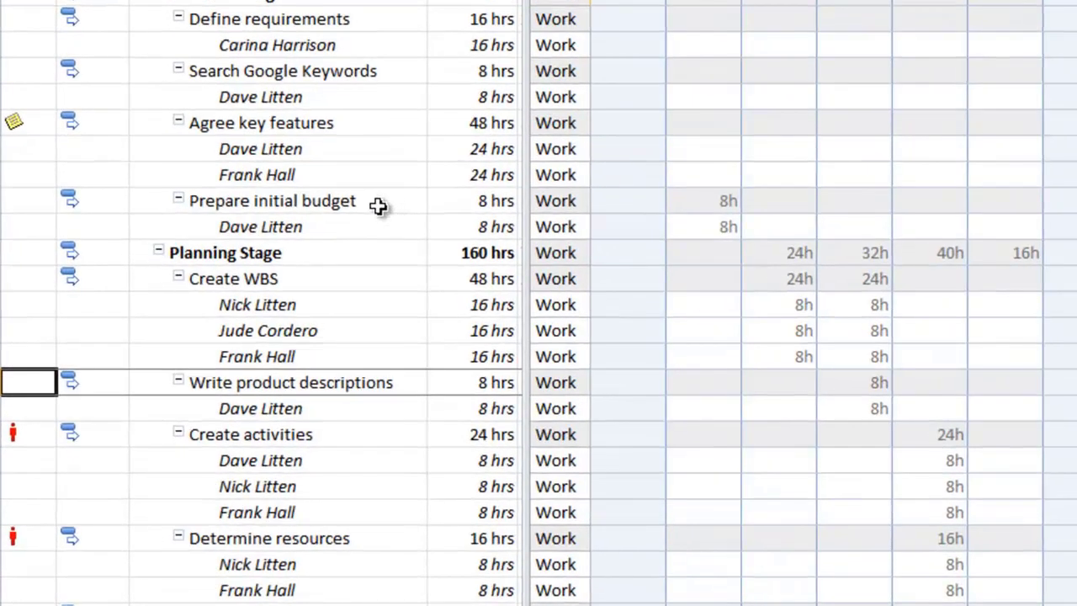
- Examine the Prepare initial budget task, its resource assignment and that assignment's work on Monday 9 January
left_click(372, 205)
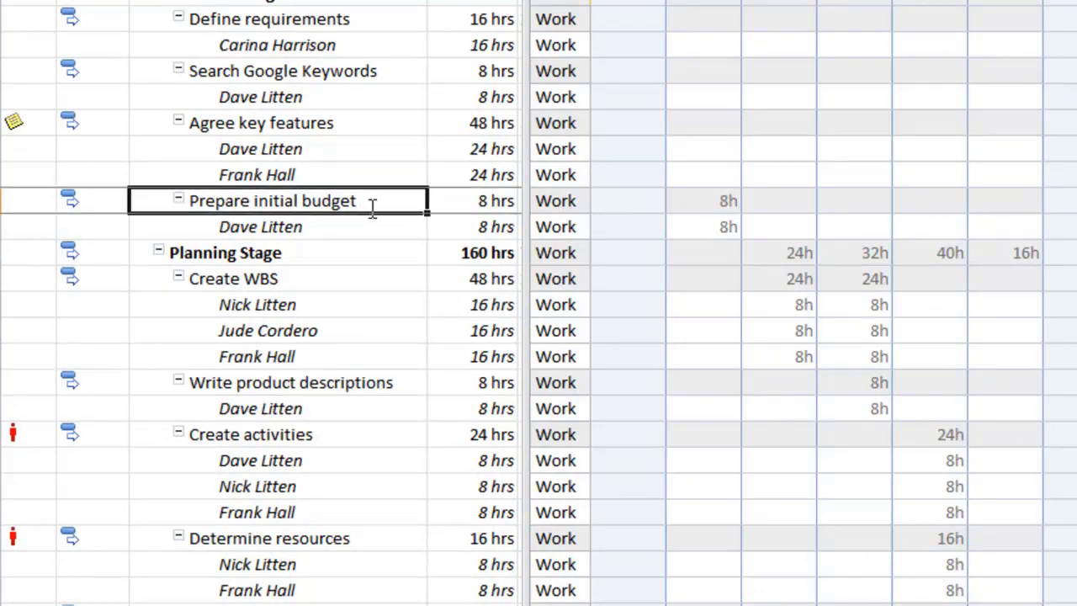
left_click(378, 228)
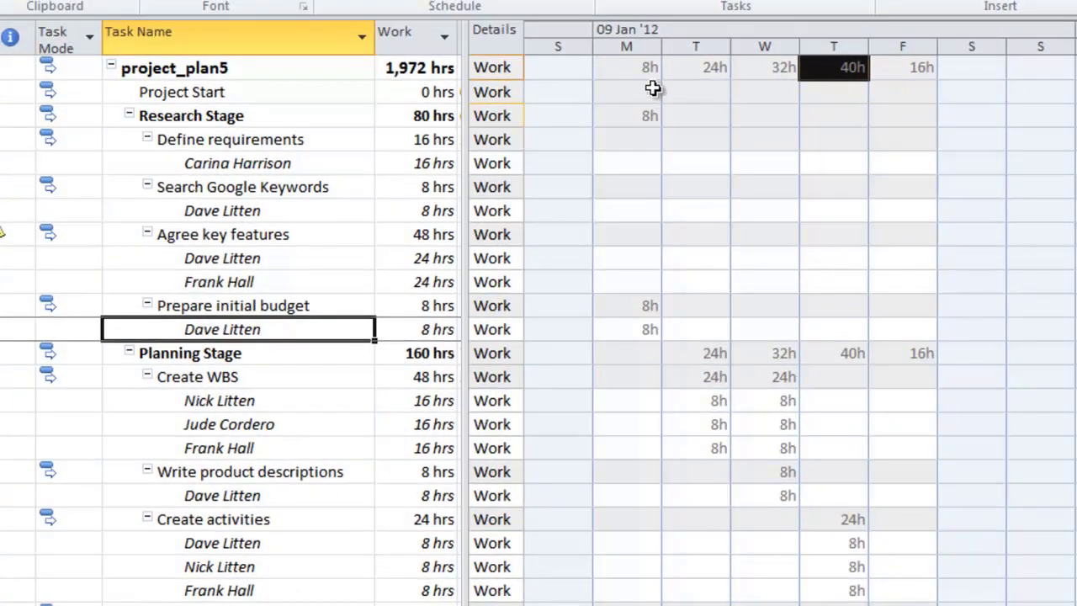
left_click(652, 333)
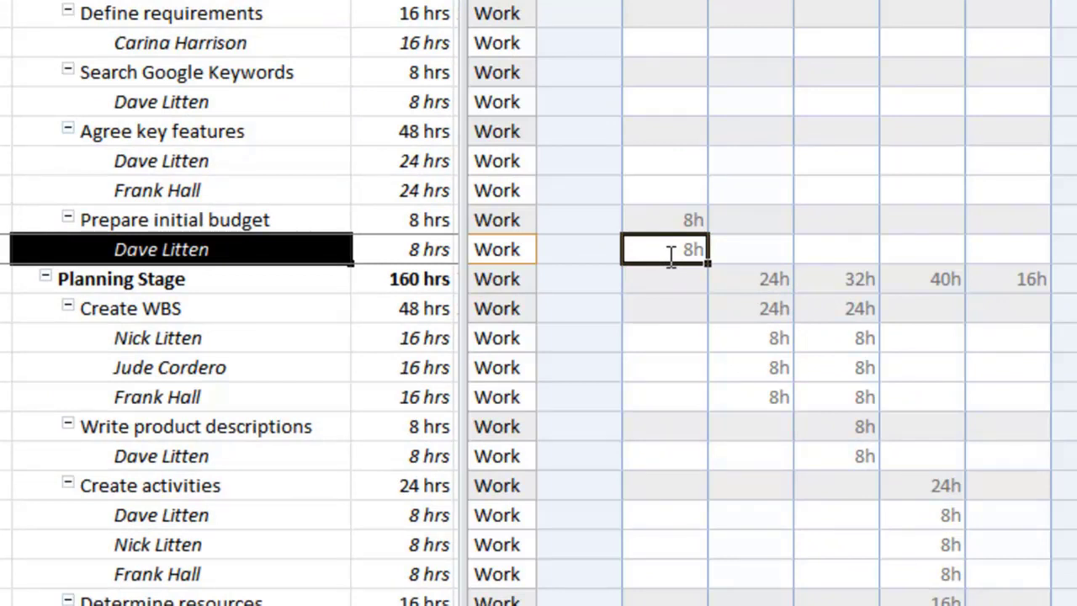
- Enter 4 hours of work on Tuesday 10 January for the Prepare initial budget assignment, and delete that entry again
left_click(732, 249)
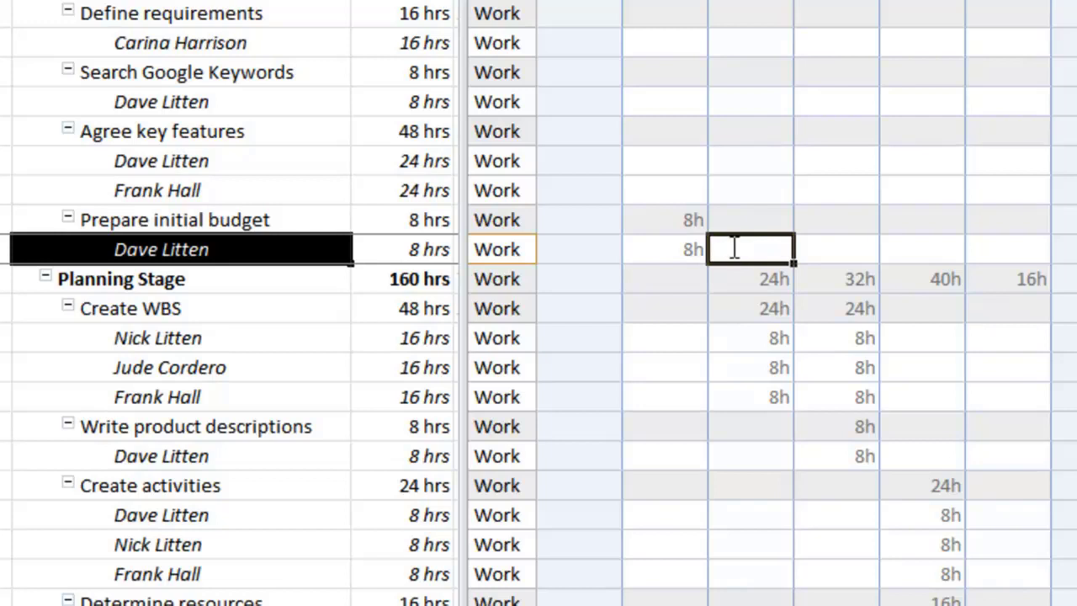
type("4")
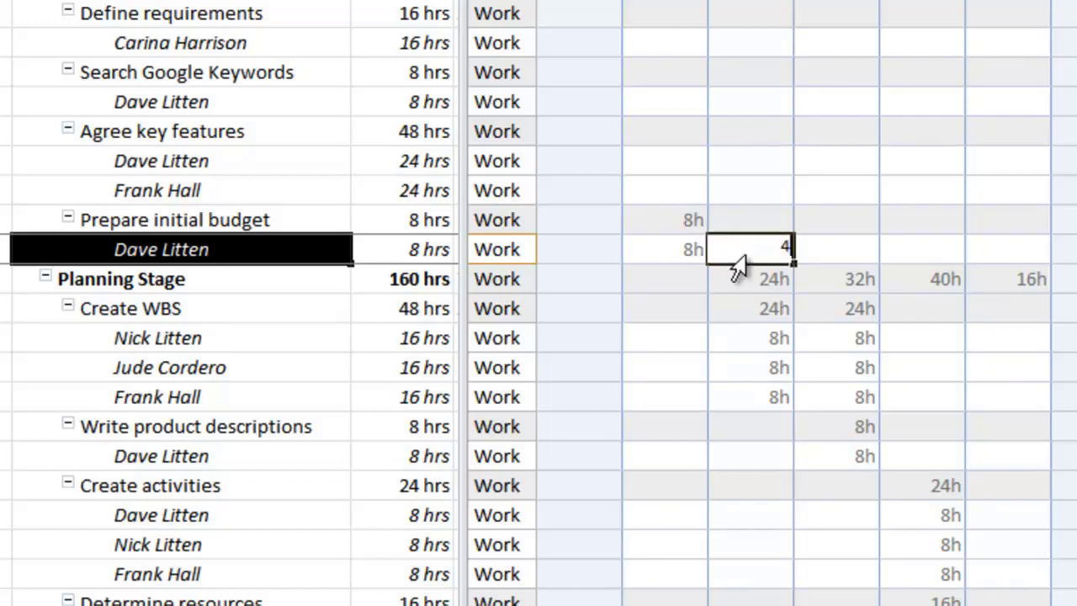
left_click(678, 247)
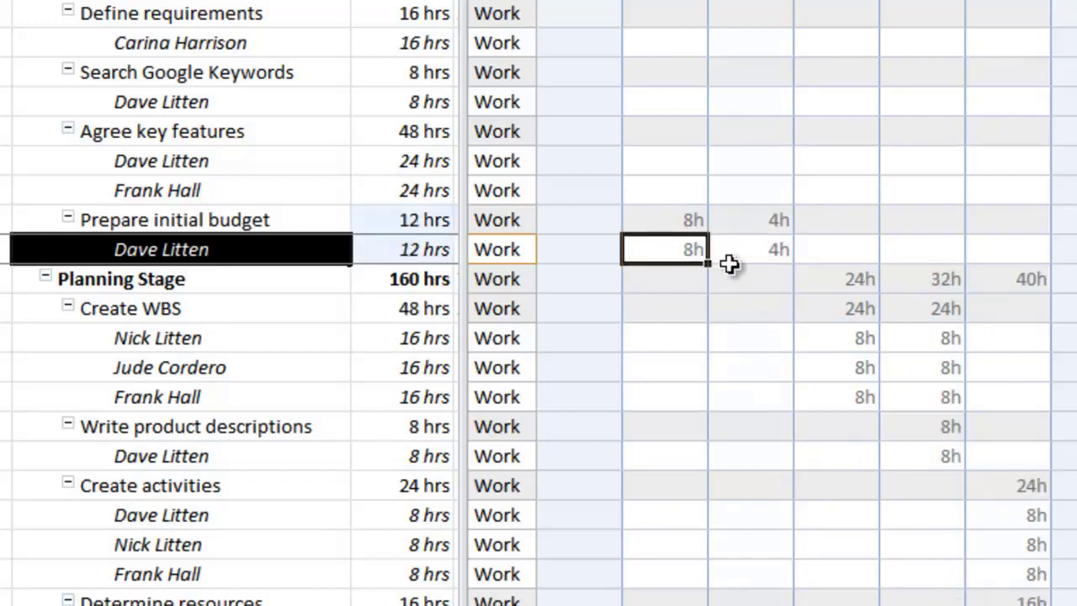
left_click(776, 253)
key("Delete")
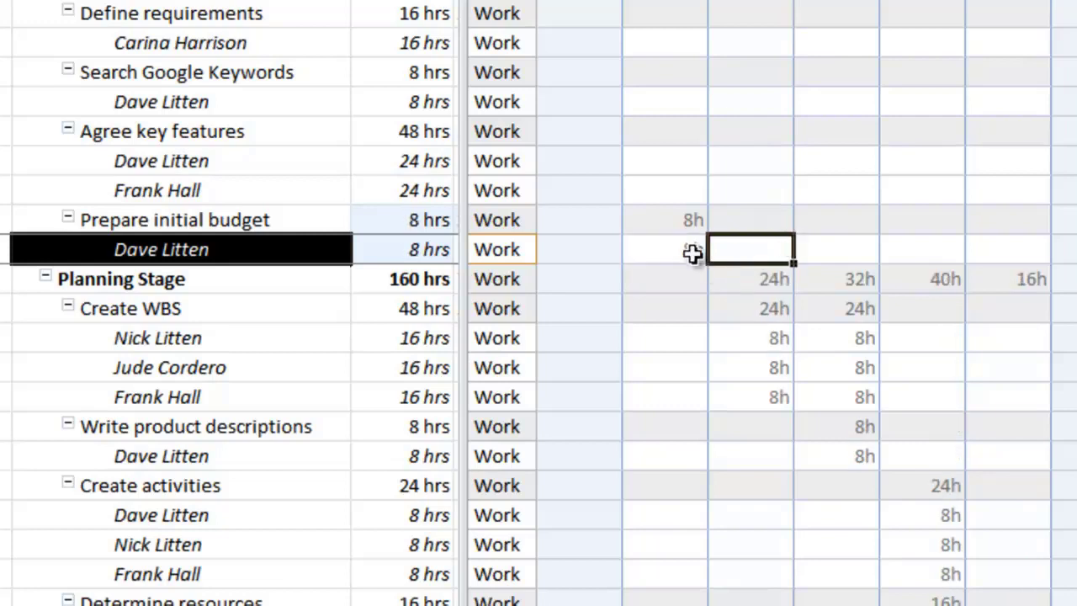
- Show Cost details alongside Work in the Task Usage timescale and select the Prepare initial budget assignment's Monday work cell
left_click(678, 250)
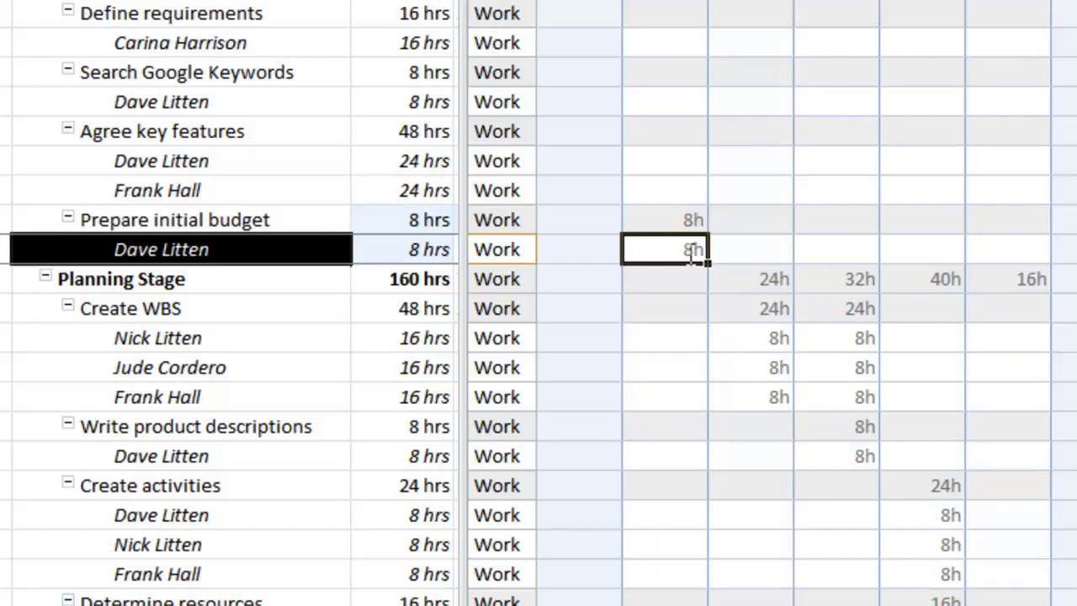
right_click(689, 254)
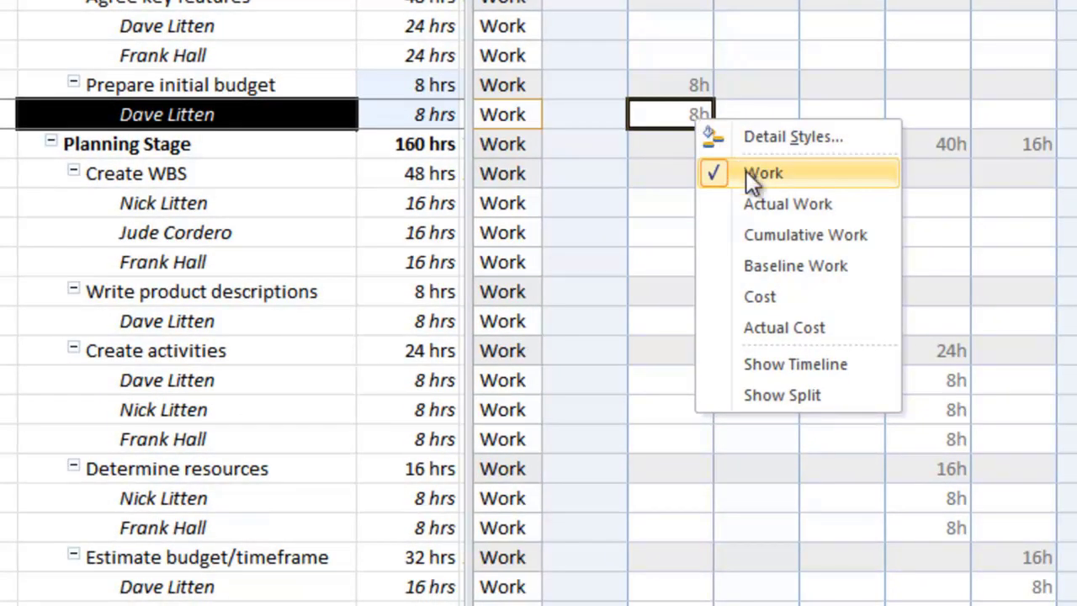
left_click(776, 299)
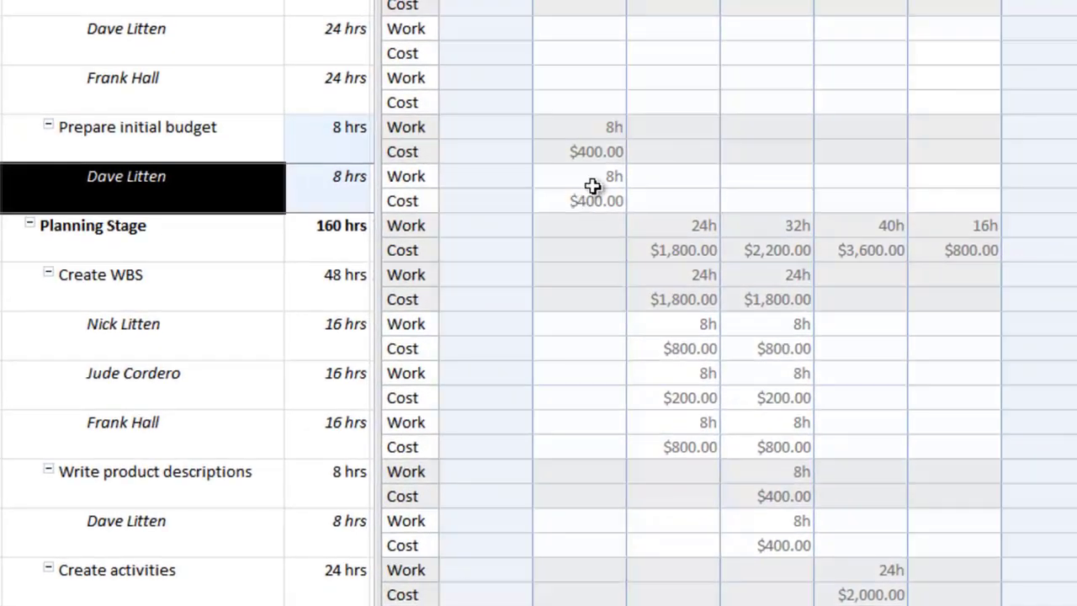
left_click(598, 180)
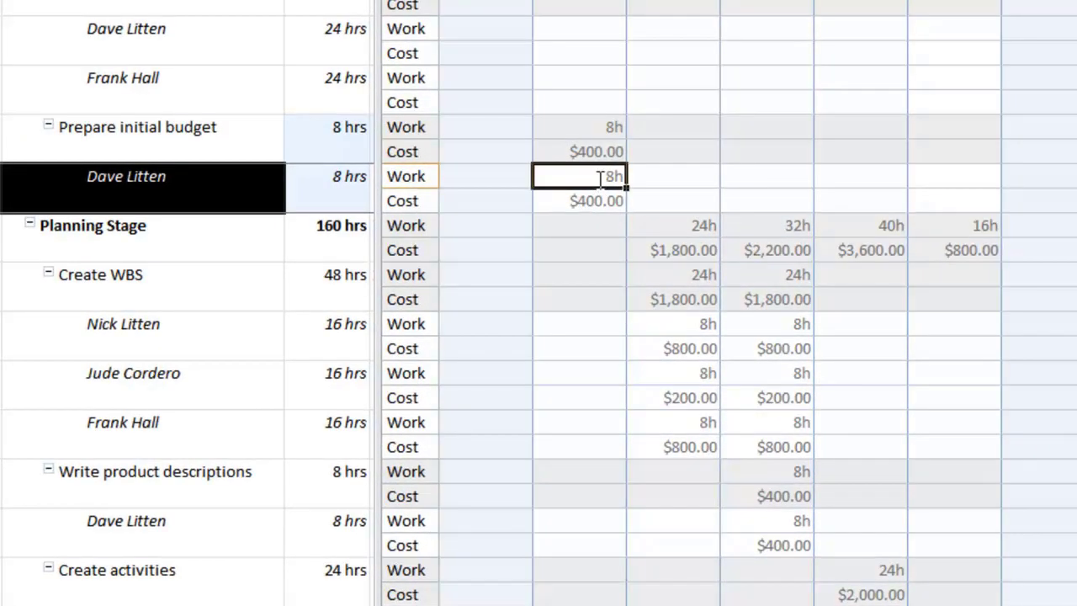
- Hide the Cost detail row in the Task Usage timesheet so only Work is listed
left_click(600, 201)
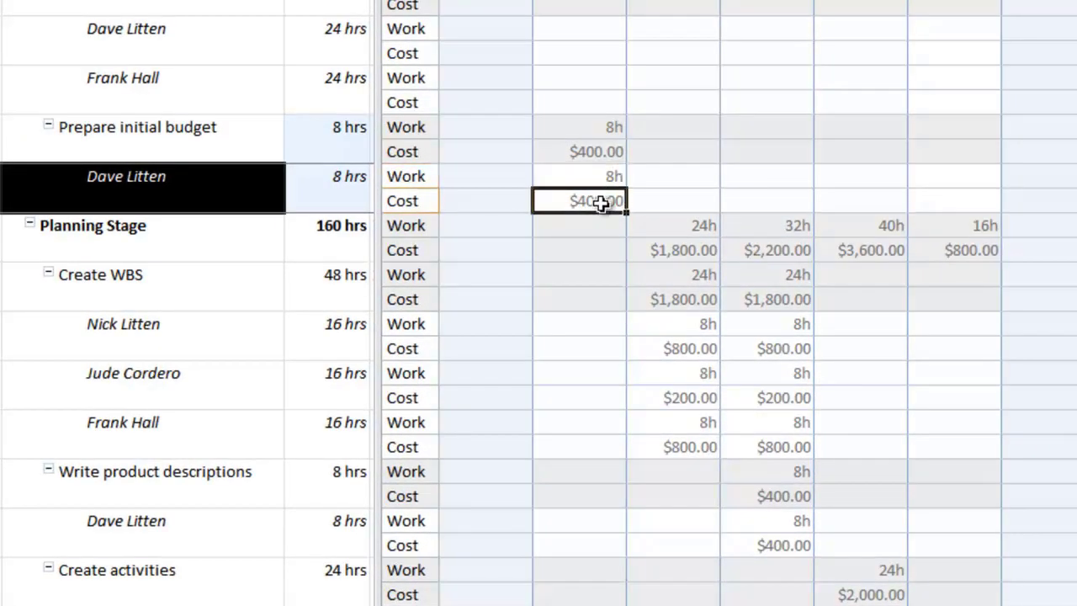
left_click(132, 177)
left_click(148, 135)
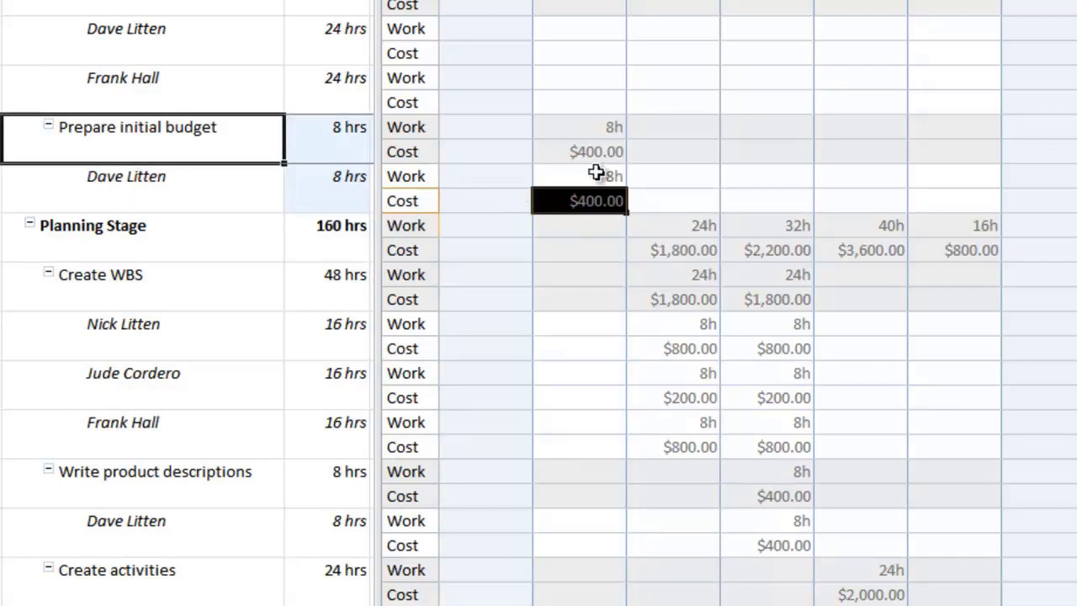
left_click(606, 200)
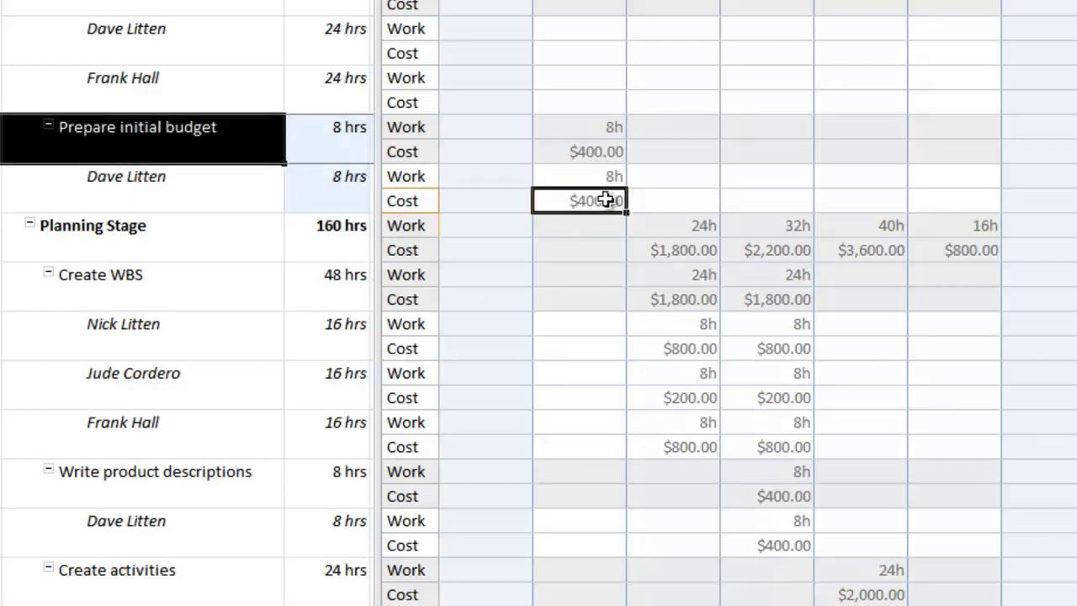
right_click(608, 200)
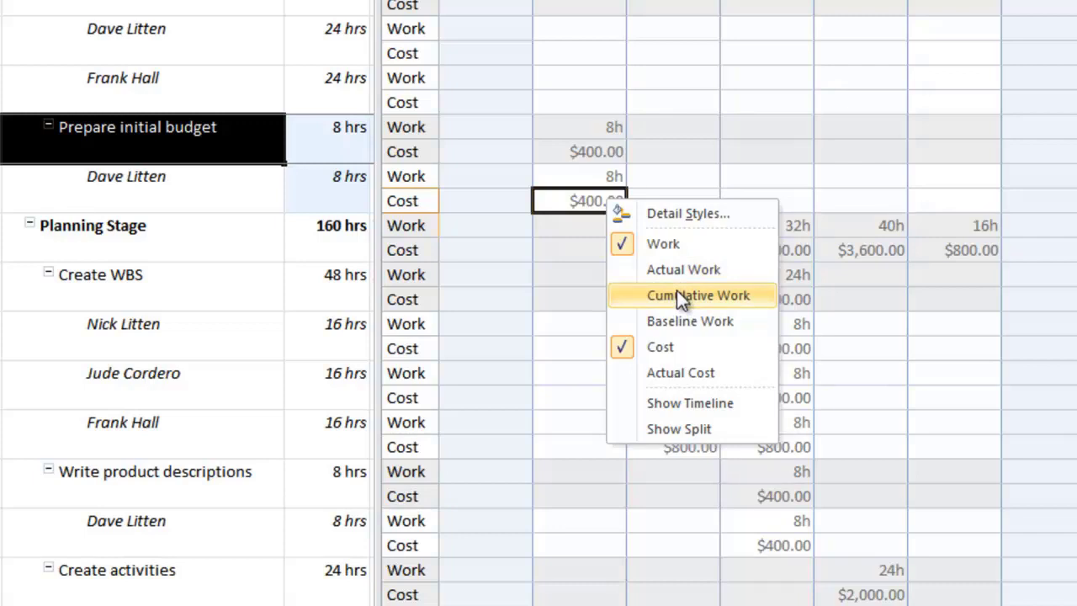
left_click(659, 347)
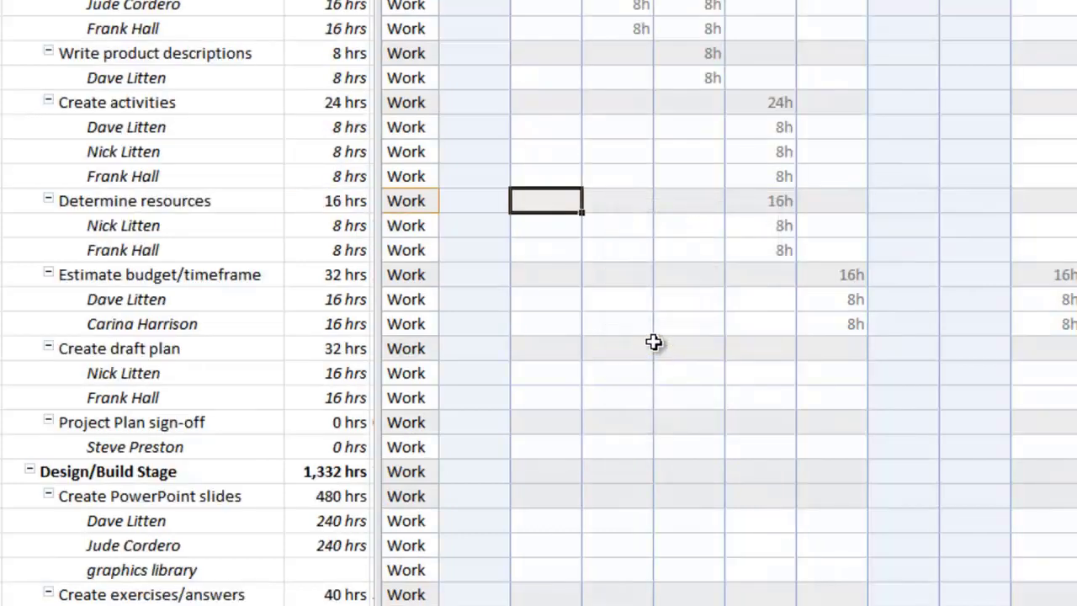
- Inspect the Determine resources task and its resource assignments in the Task Usage view
left_click(200, 226)
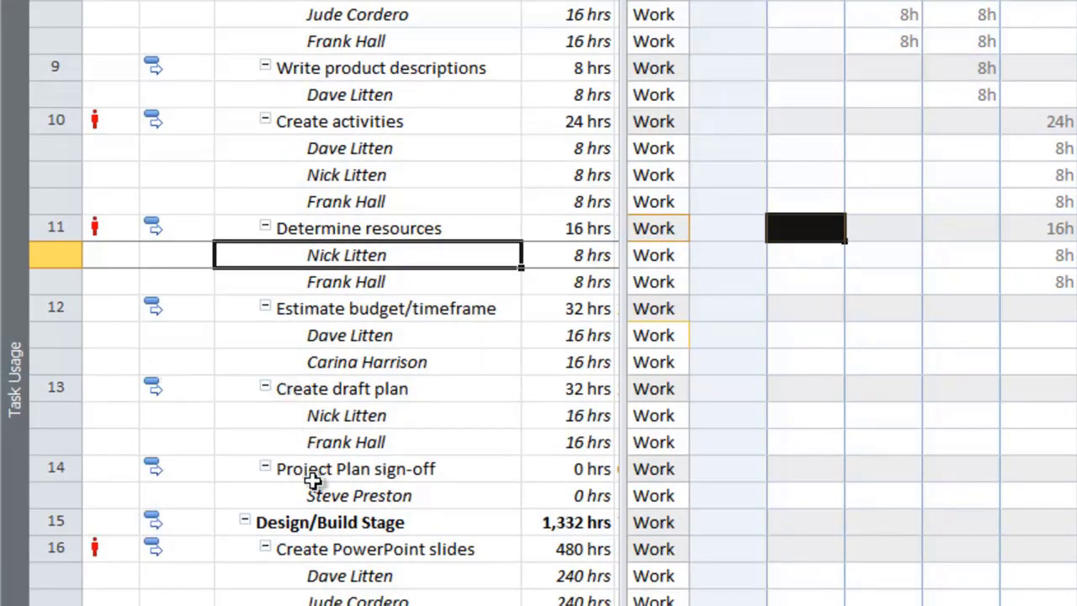
left_click(303, 228)
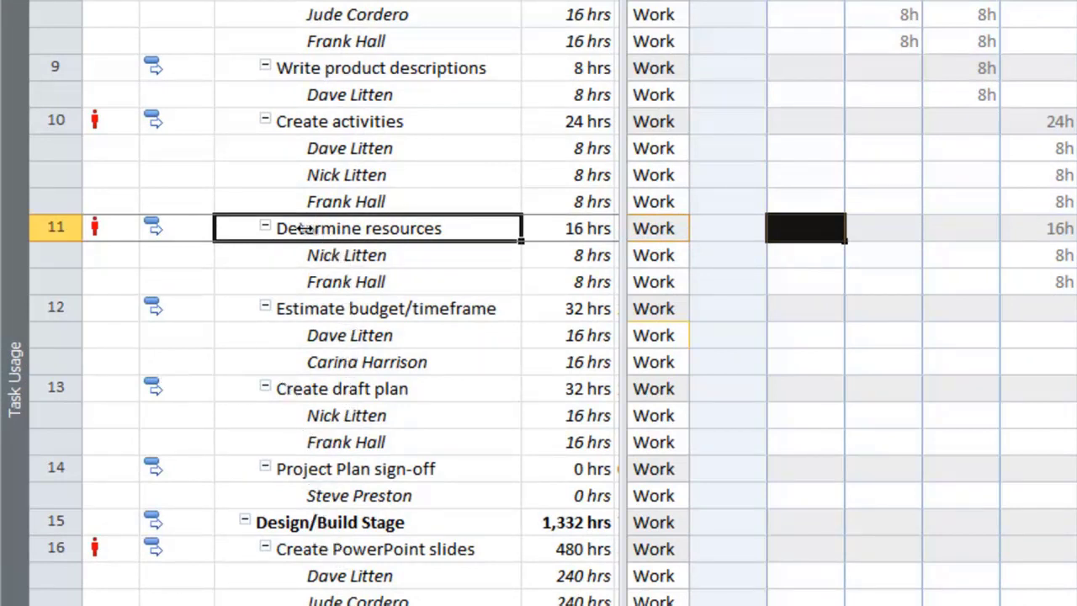
left_click(367, 281)
left_click(368, 255)
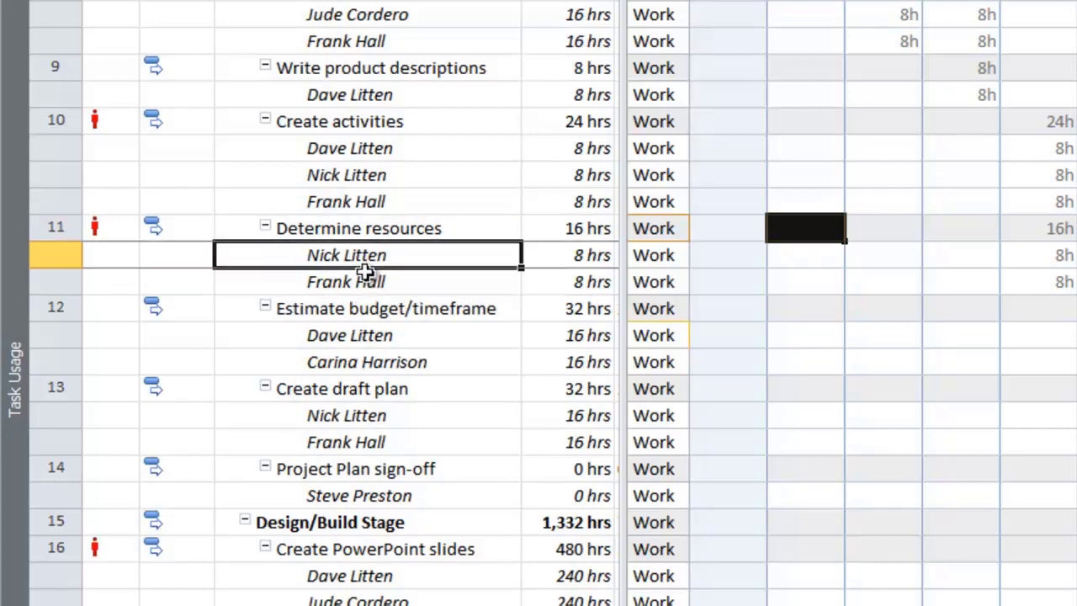
left_click(355, 229)
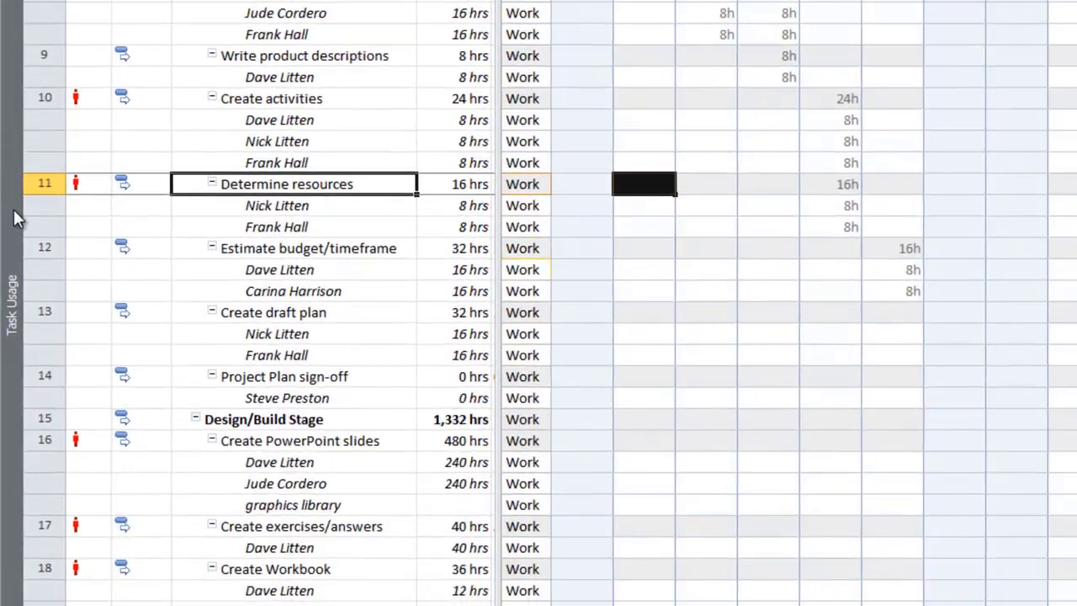
- Switch to the Resource Usage view and select the first named resource
right_click(13, 340)
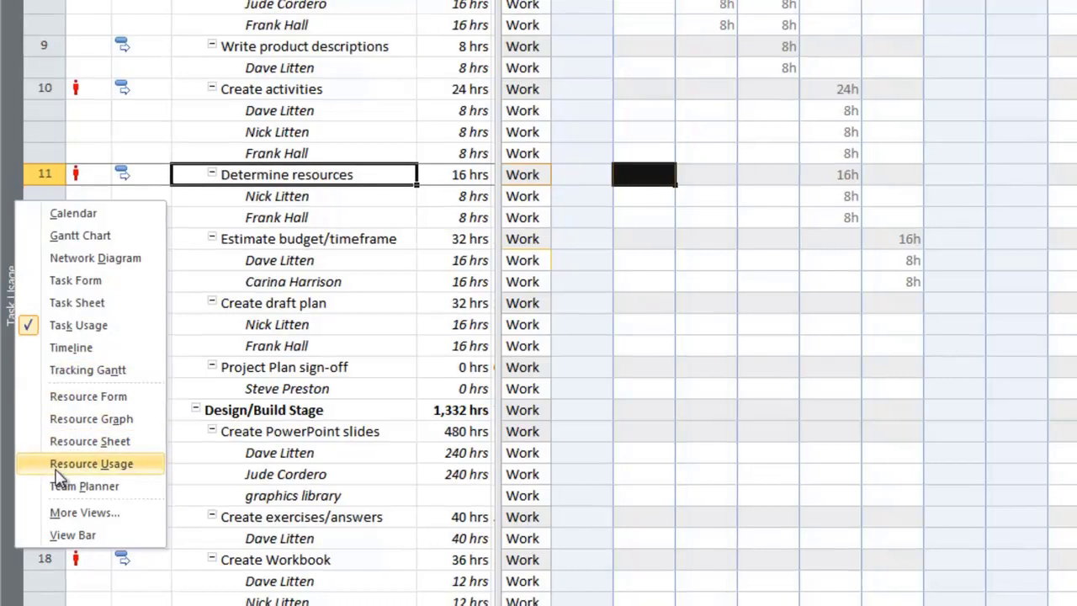
left_click(57, 470)
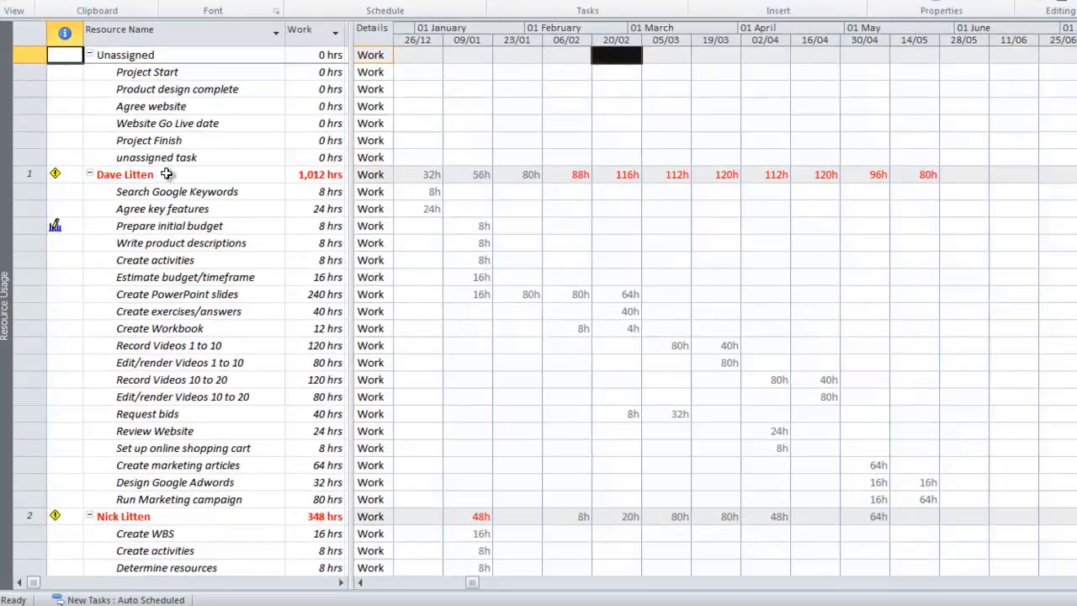
left_click(139, 219)
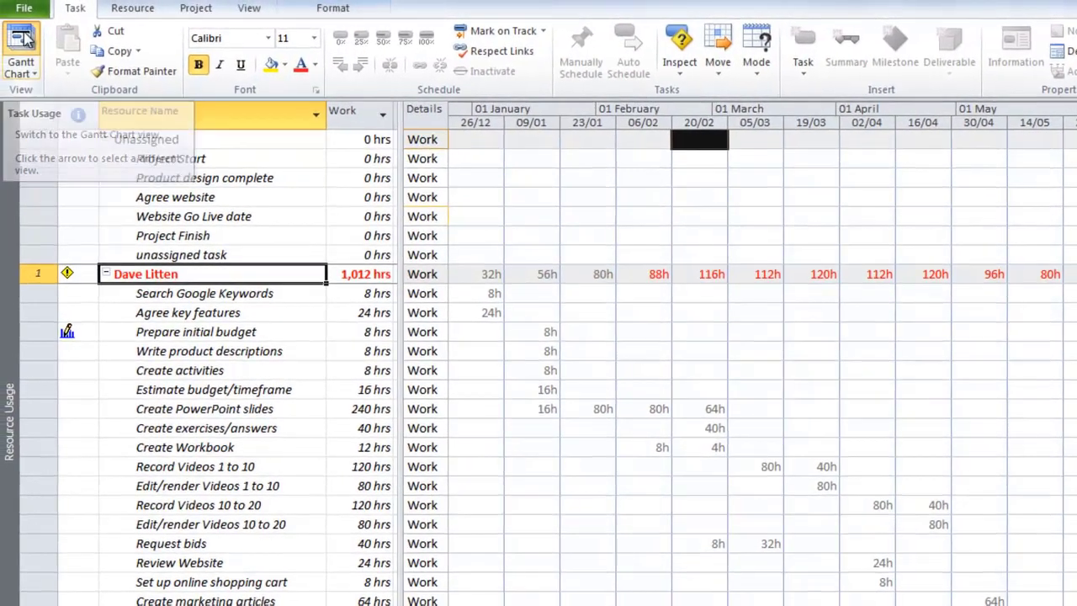
- Switch to the Gantt Chart view and check the indicator of the Create activities task
left_click(23, 41)
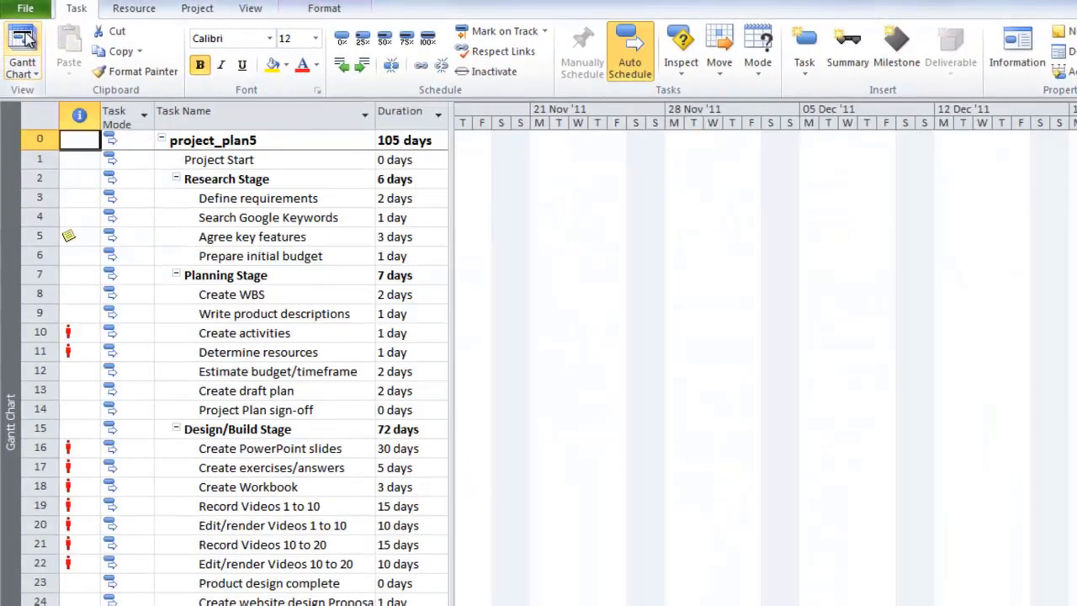
left_click(244, 332)
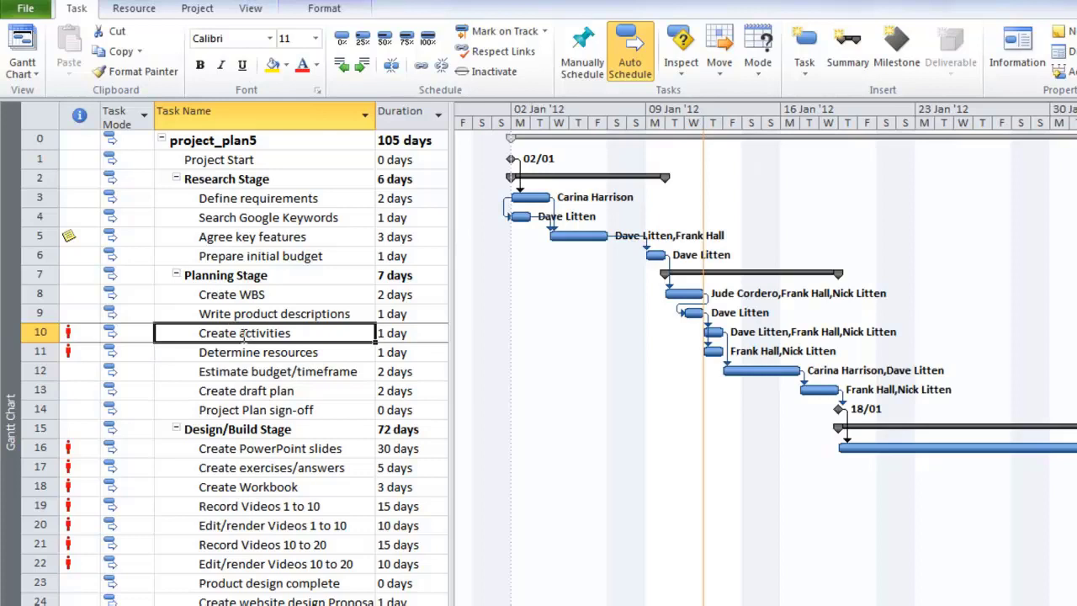
left_click(74, 338)
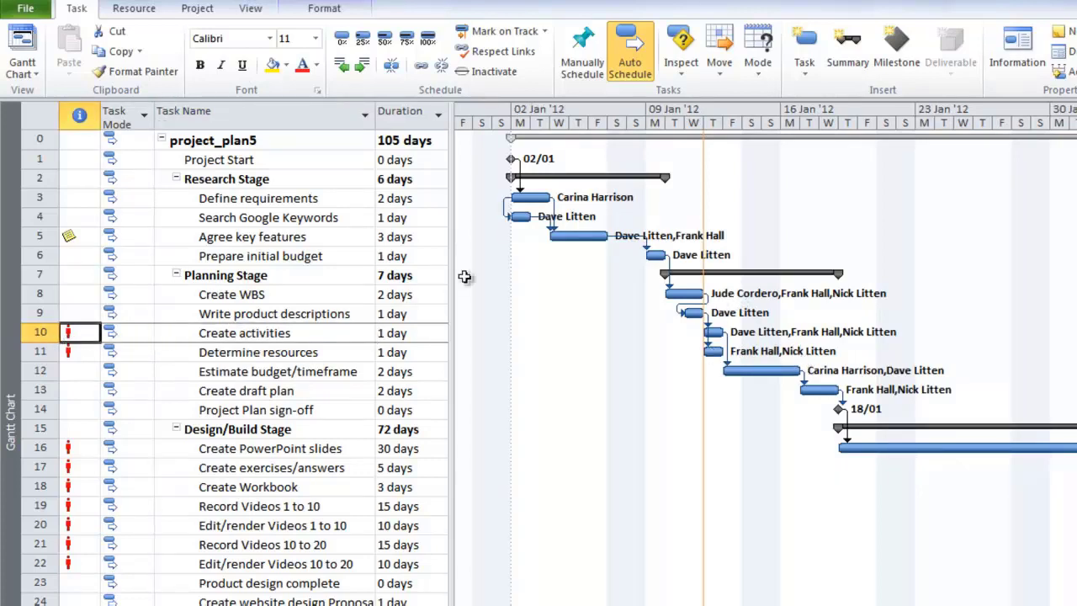
- Return to the Resource Usage view and inspect the first named resource's timesheet details and Write product descriptions work
right_click(10, 263)
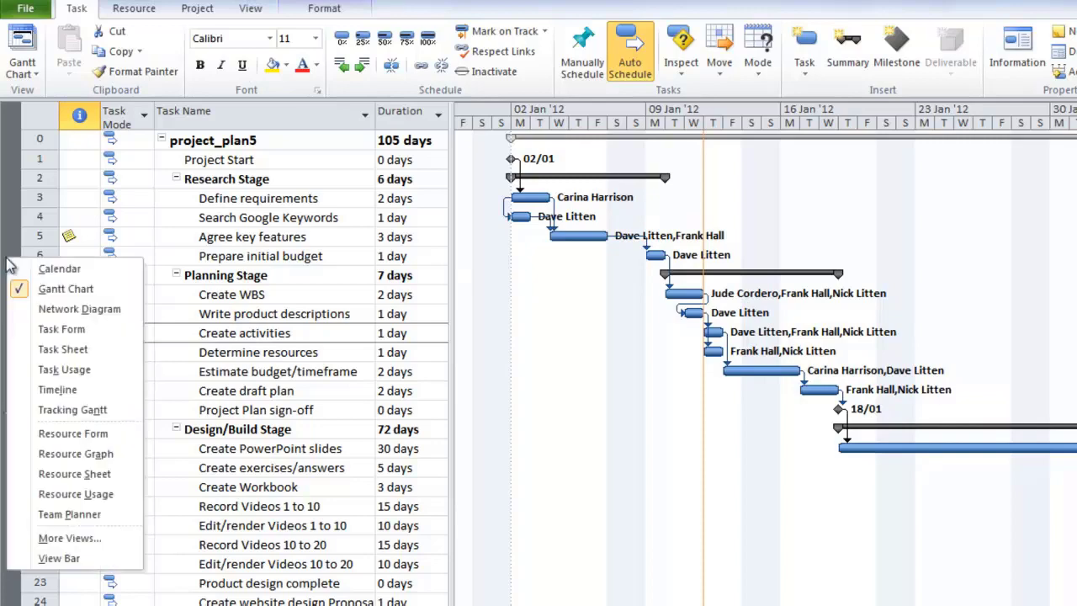
left_click(71, 488)
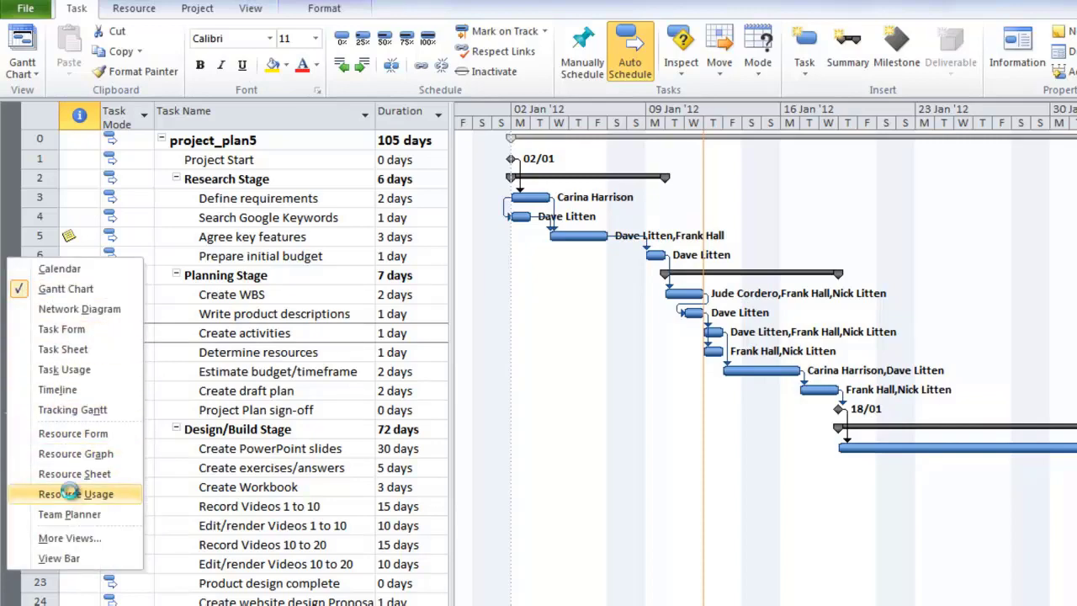
left_click(235, 275)
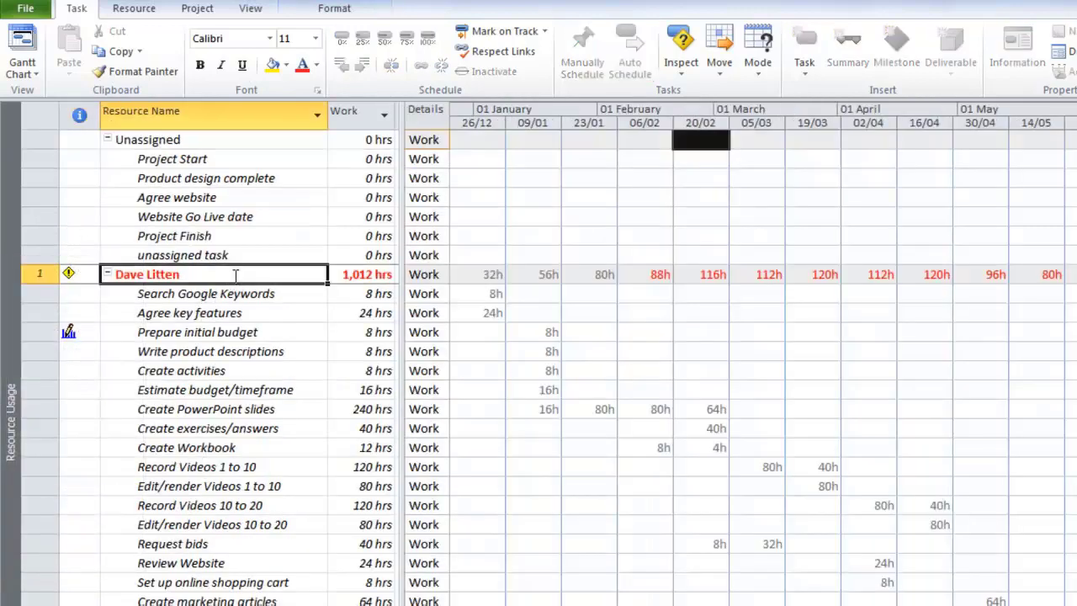
left_click(586, 334)
right_click(587, 334)
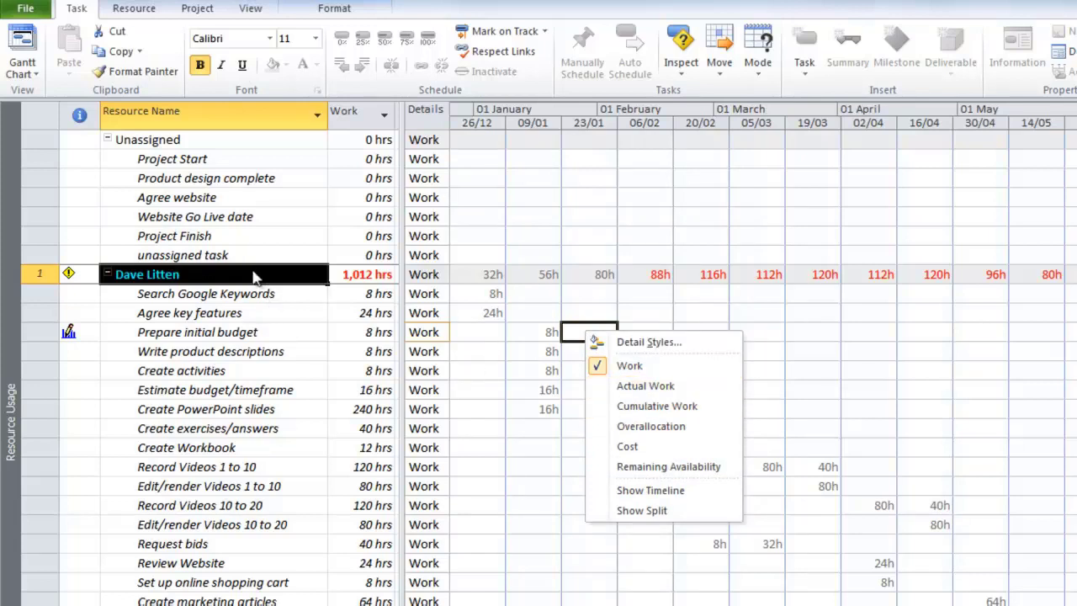
left_click(250, 353)
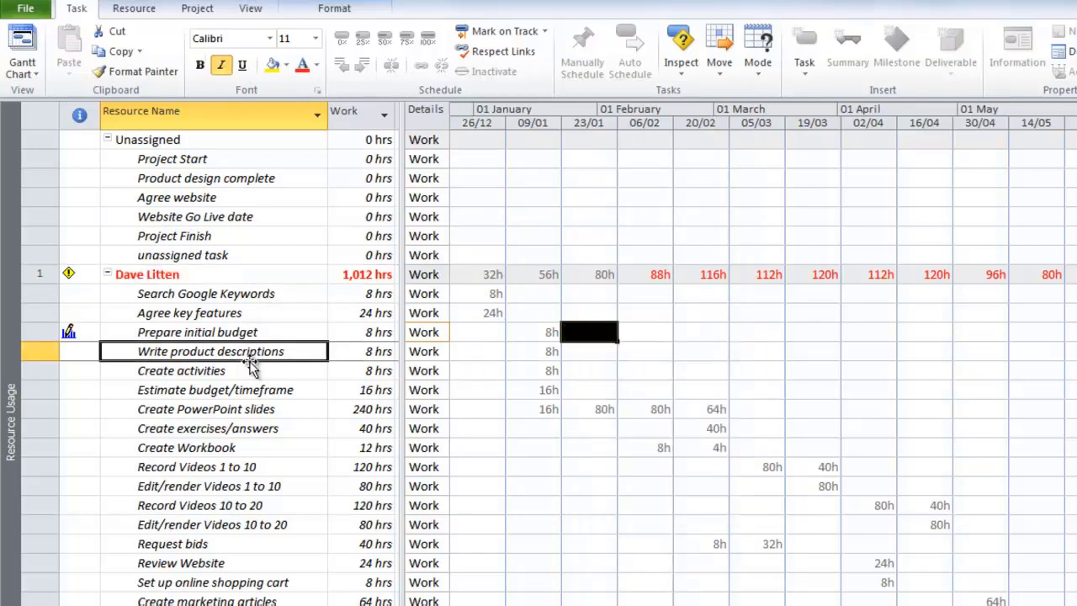
left_click(544, 350)
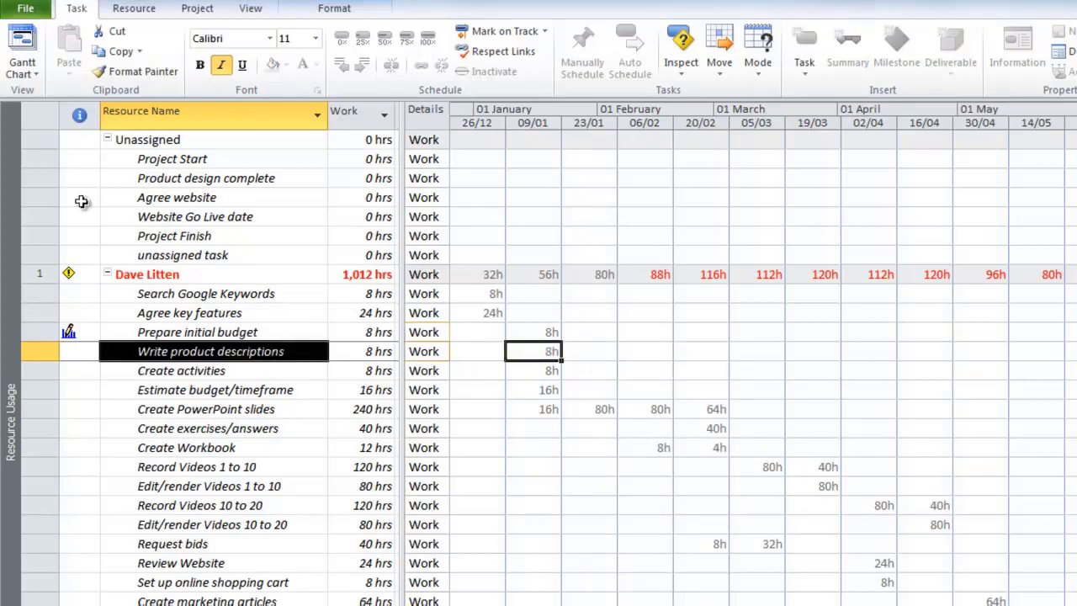
- Switch to the Resource Graph view and advance from the first resource to the next one
right_click(7, 272)
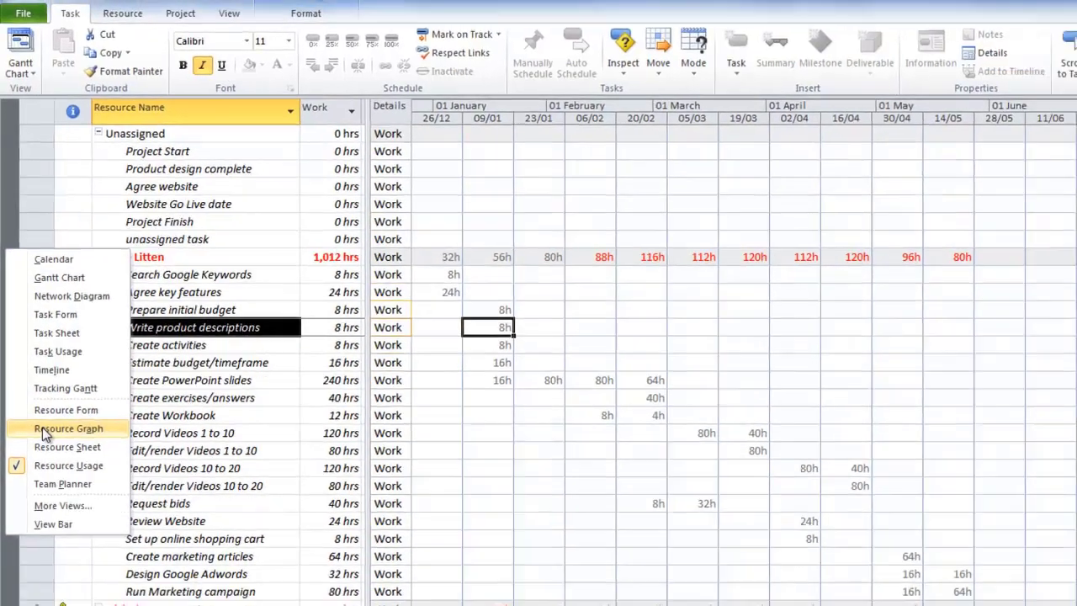
left_click(41, 463)
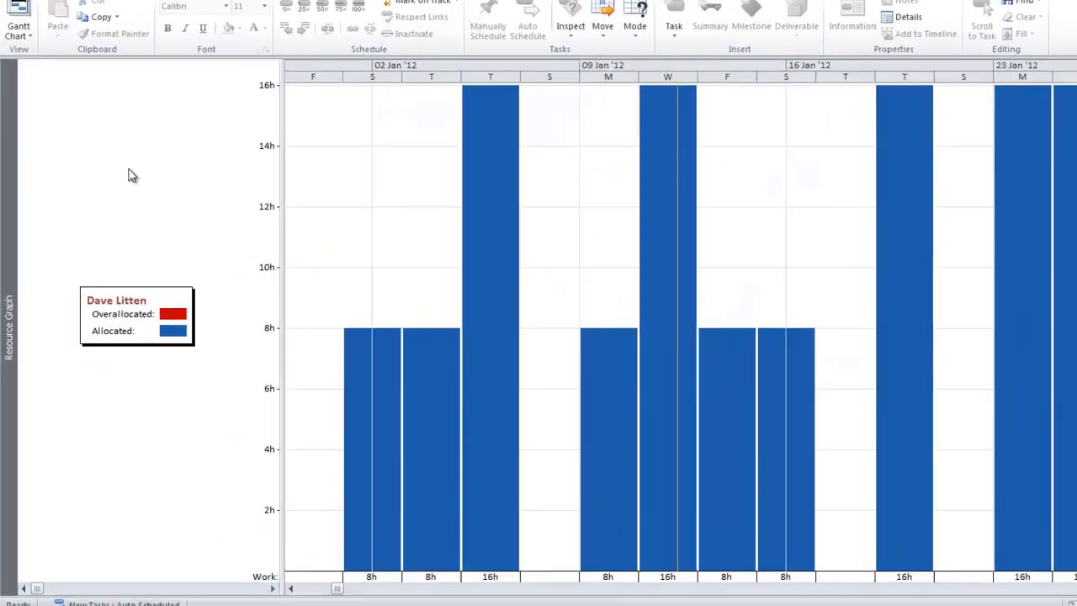
right_click(116, 193)
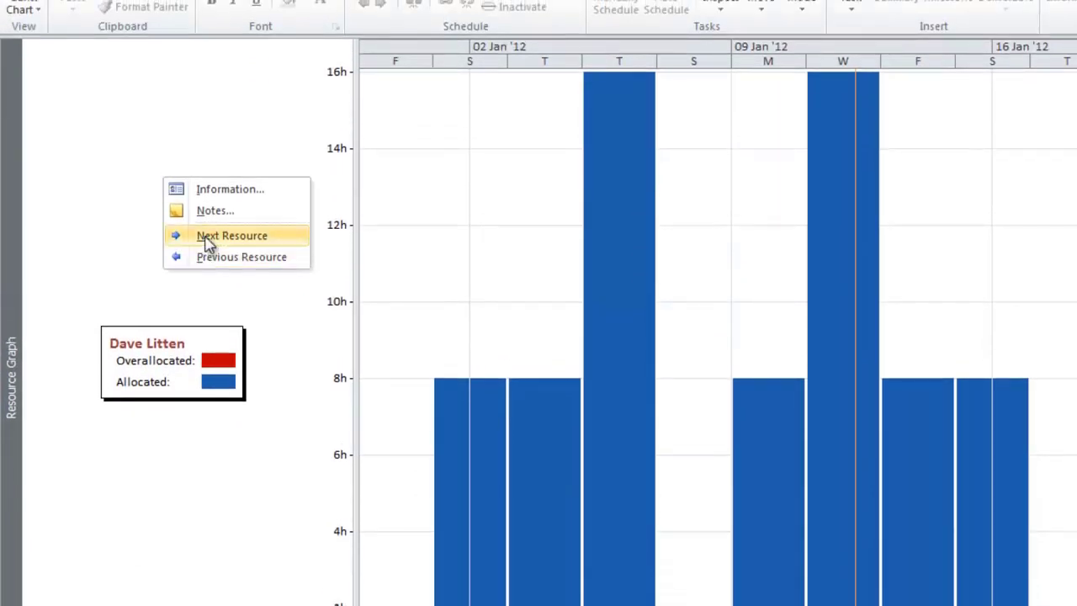
left_click(208, 240)
- Advance two more resources in the Resource Graph and zoom its timescale in to 12-hour intervals
right_click(152, 193)
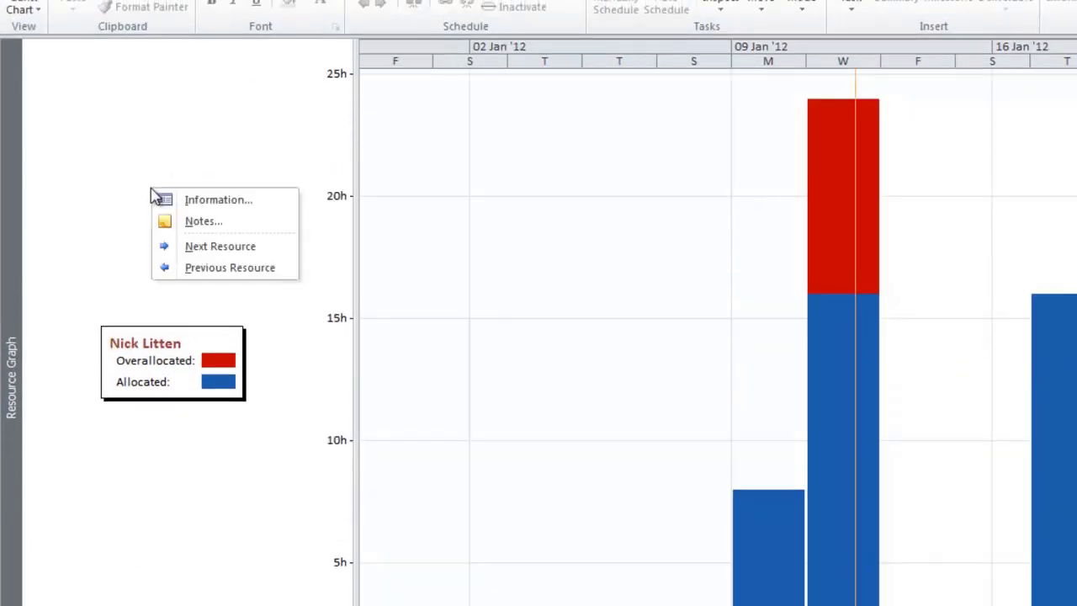
left_click(189, 247)
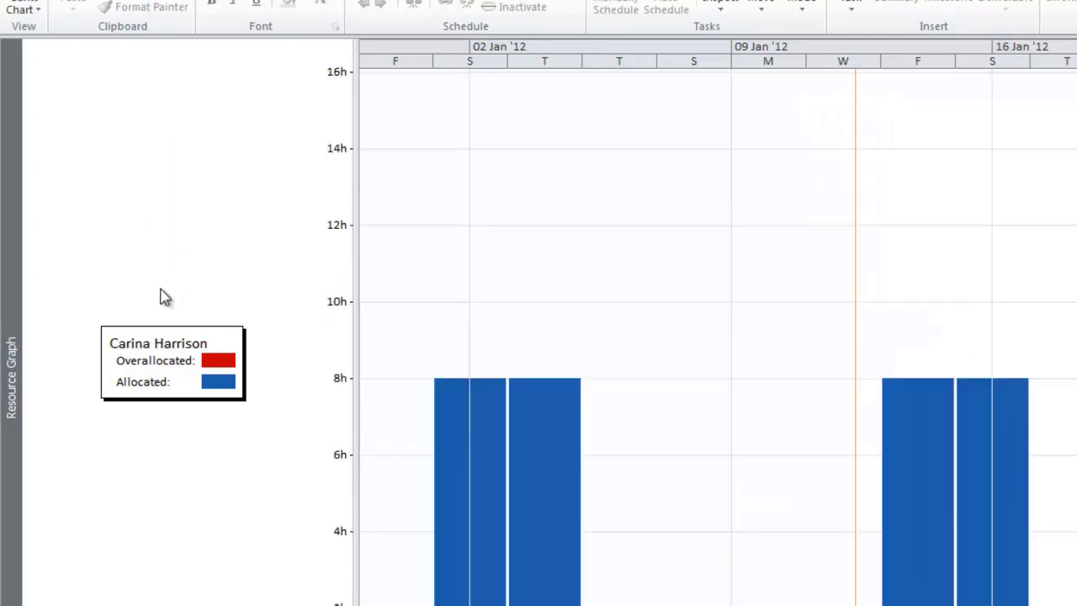
right_click(169, 200)
left_click(217, 267)
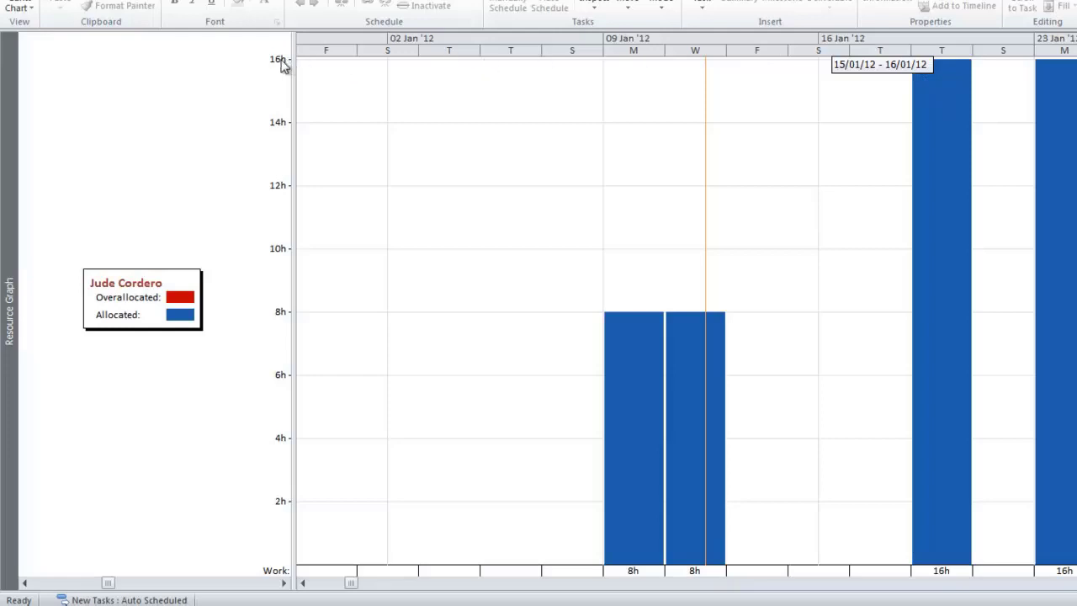
scroll(634, 311, "up", 1)
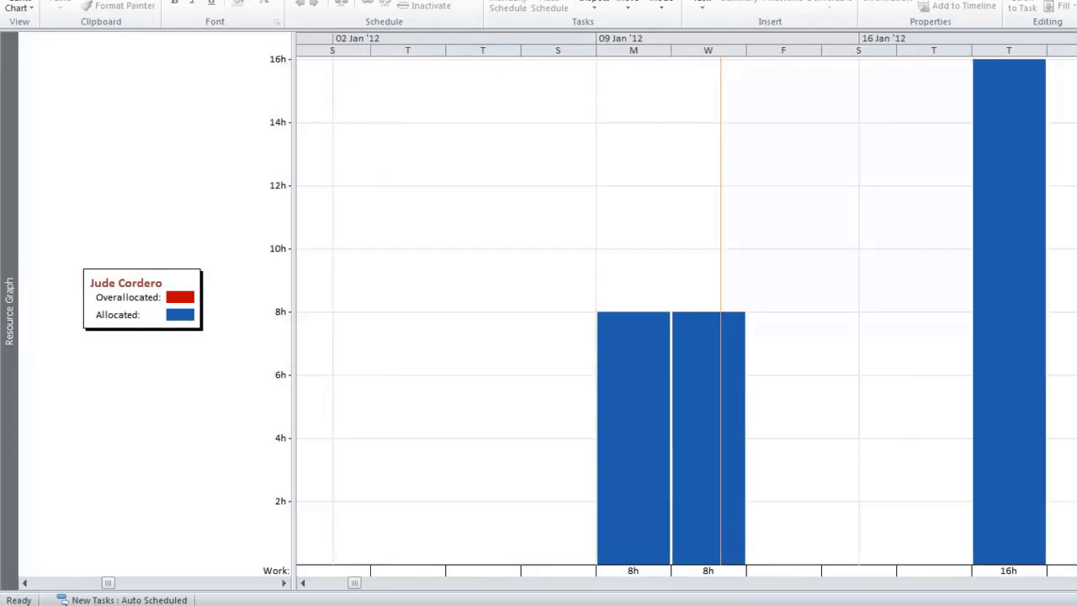
scroll(634, 311, "up", 1)
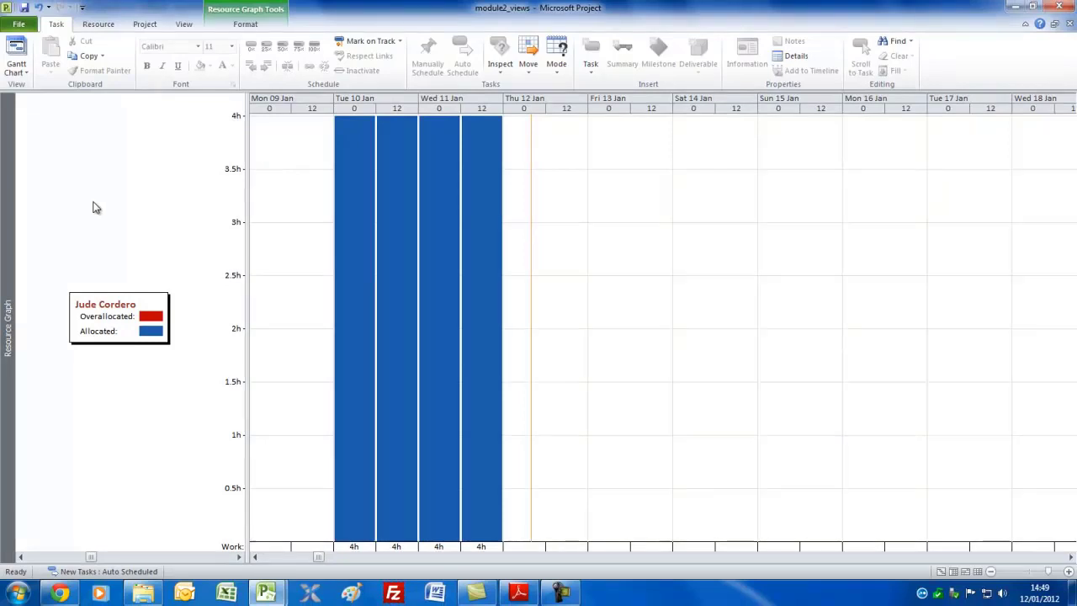
- Show the Gantt Chart with the Resource Graph in a split details pane, and select the Define requirements task
left_click(17, 50)
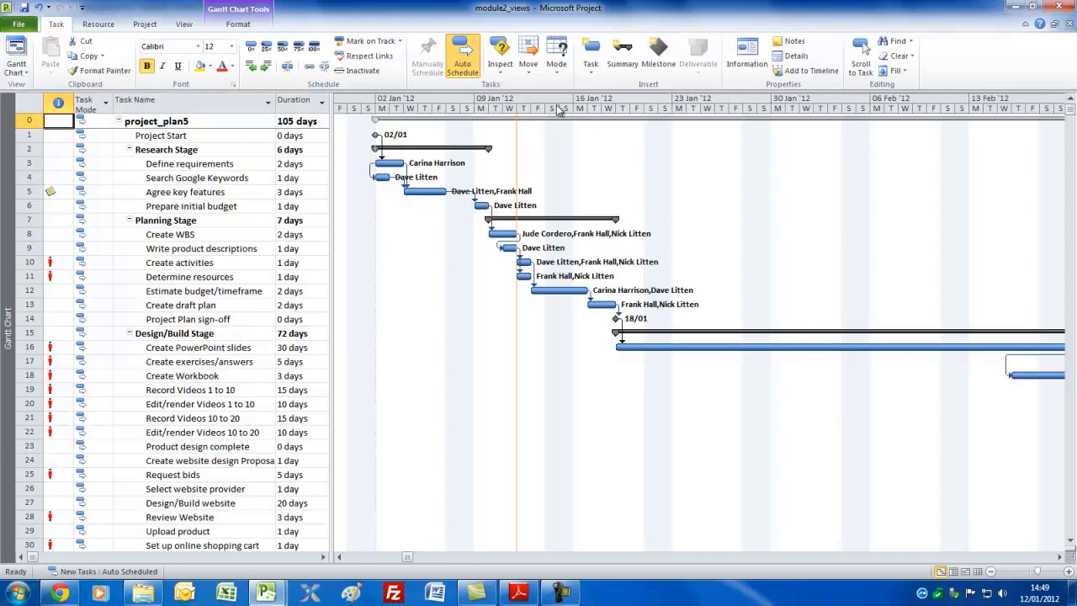
left_click(781, 57)
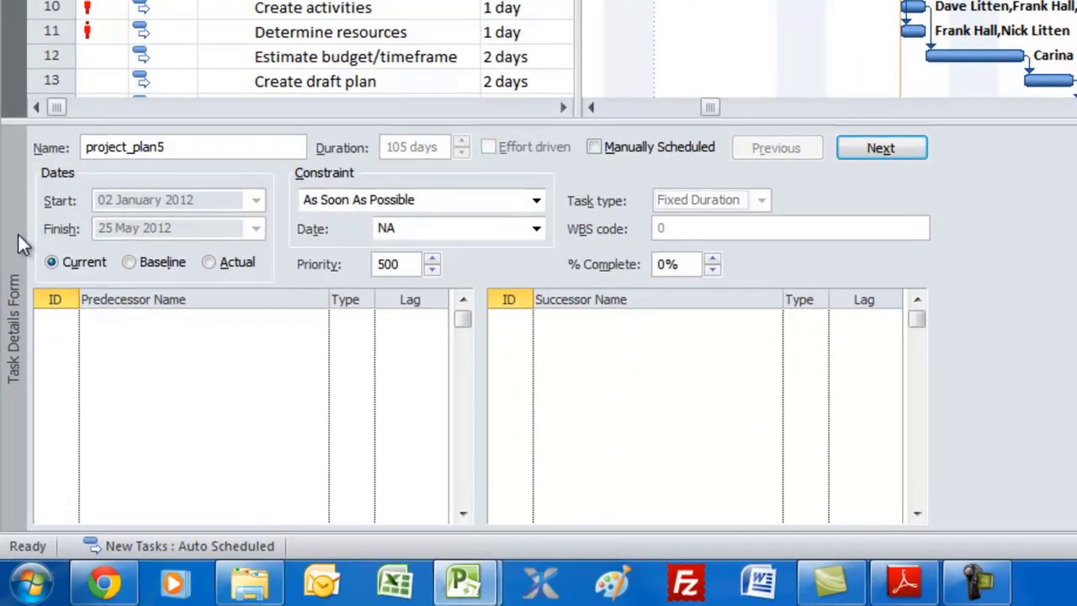
left_click(18, 233)
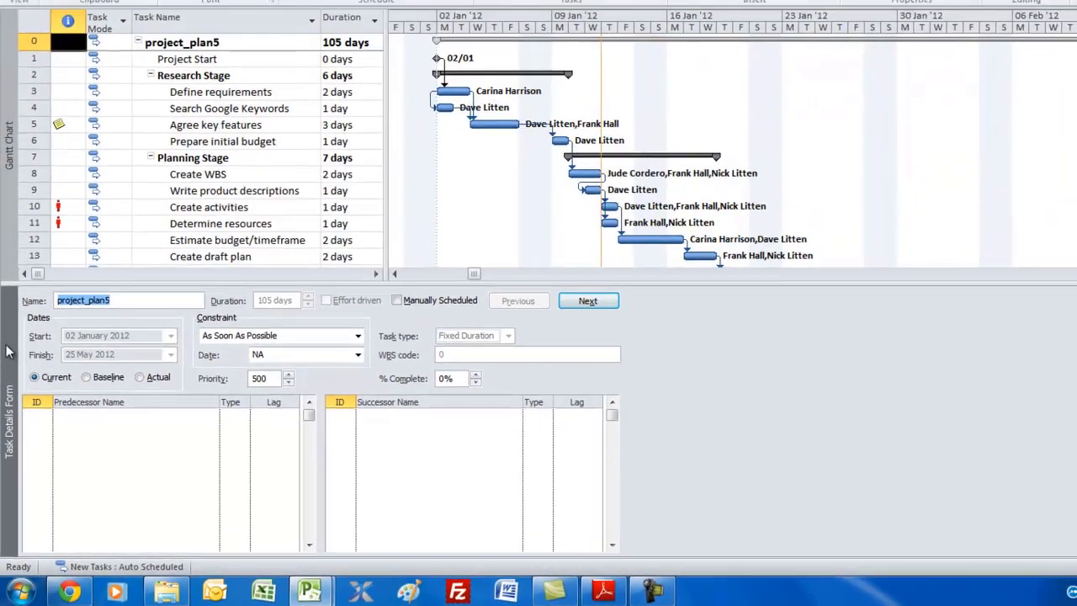
right_click(11, 223)
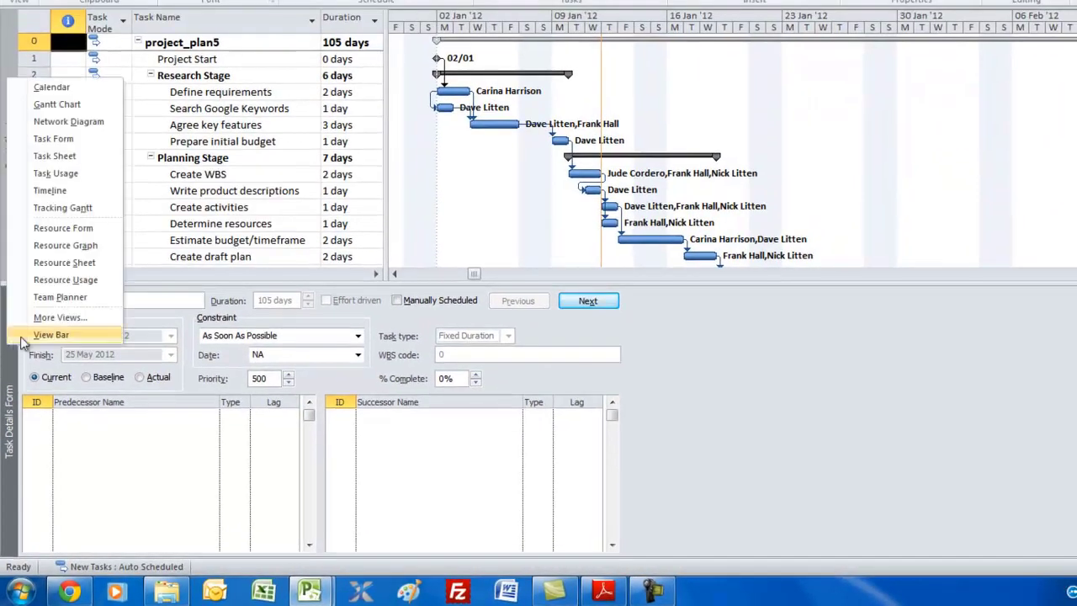
left_click(77, 247)
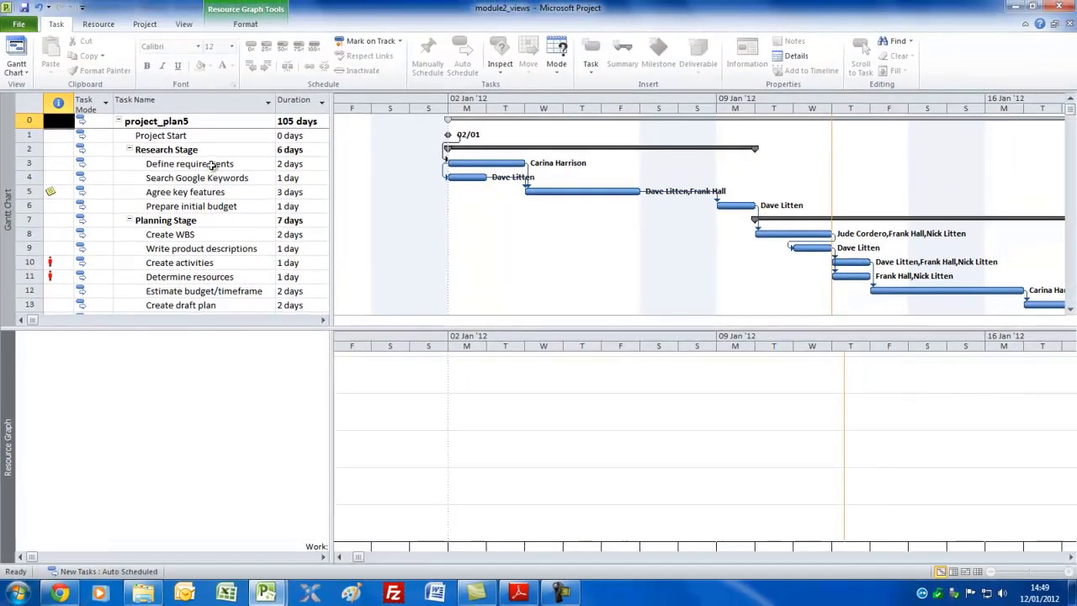
left_click(213, 164)
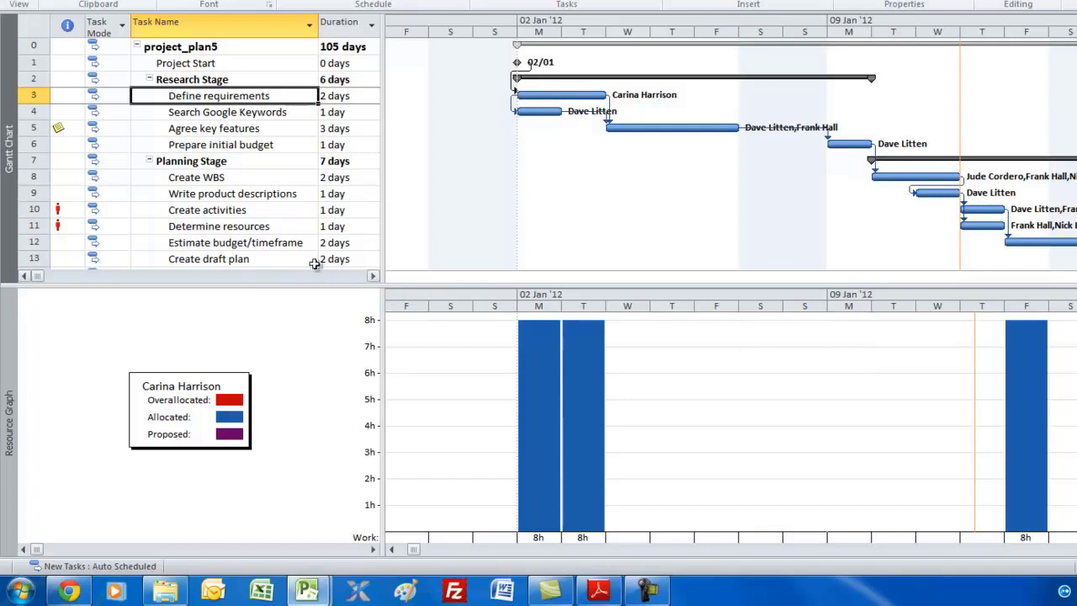
- Select the Create activities task and examine its resource's workload graph across the January 2012 timescale
left_click(219, 211)
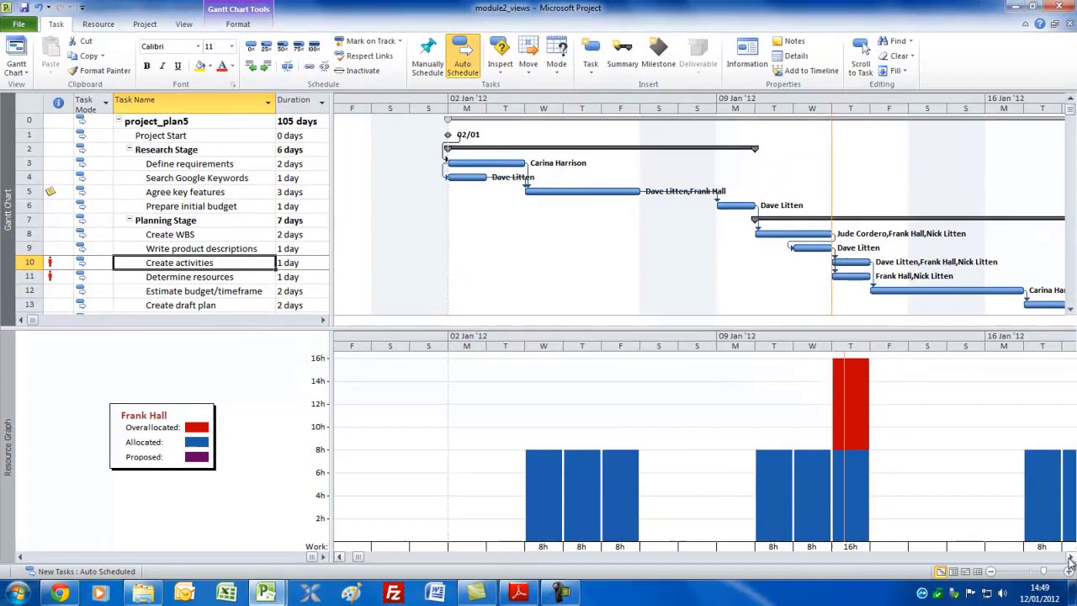
left_click(1071, 557)
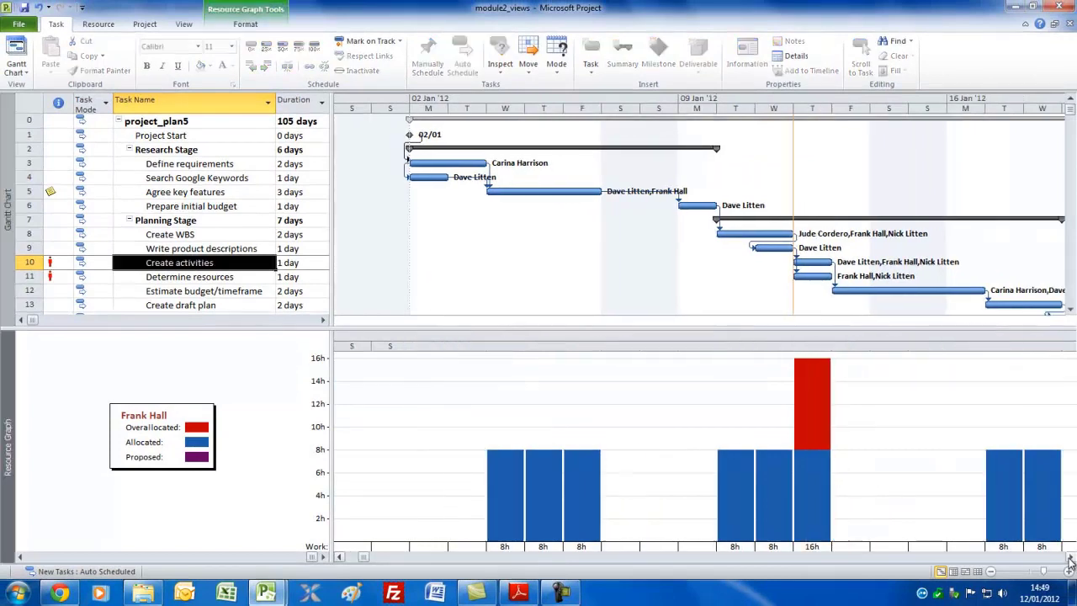
left_click(1070, 558)
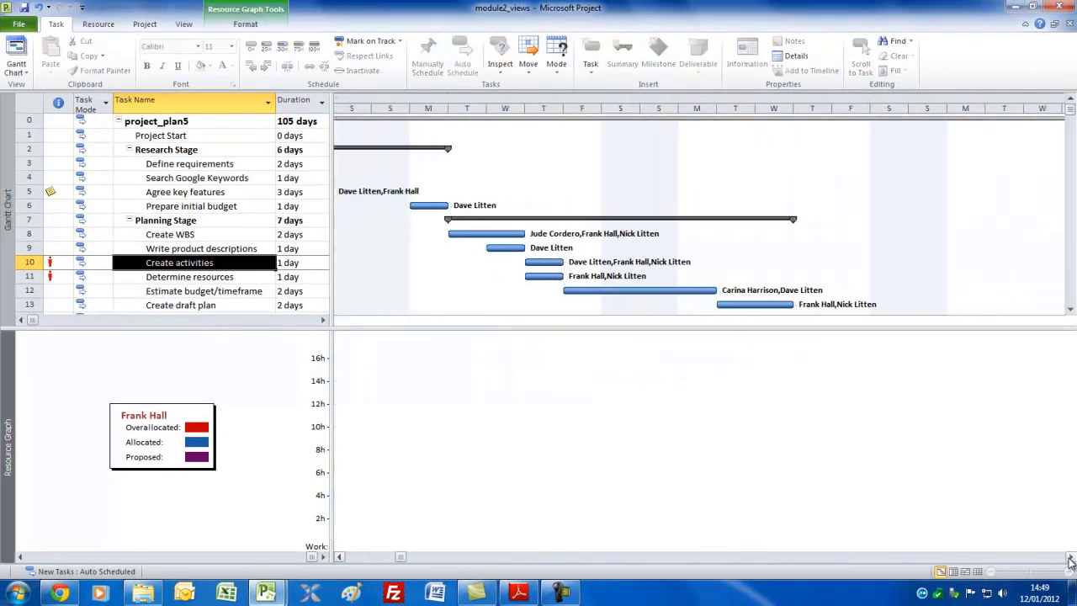
left_click(1071, 558)
left_click(341, 559)
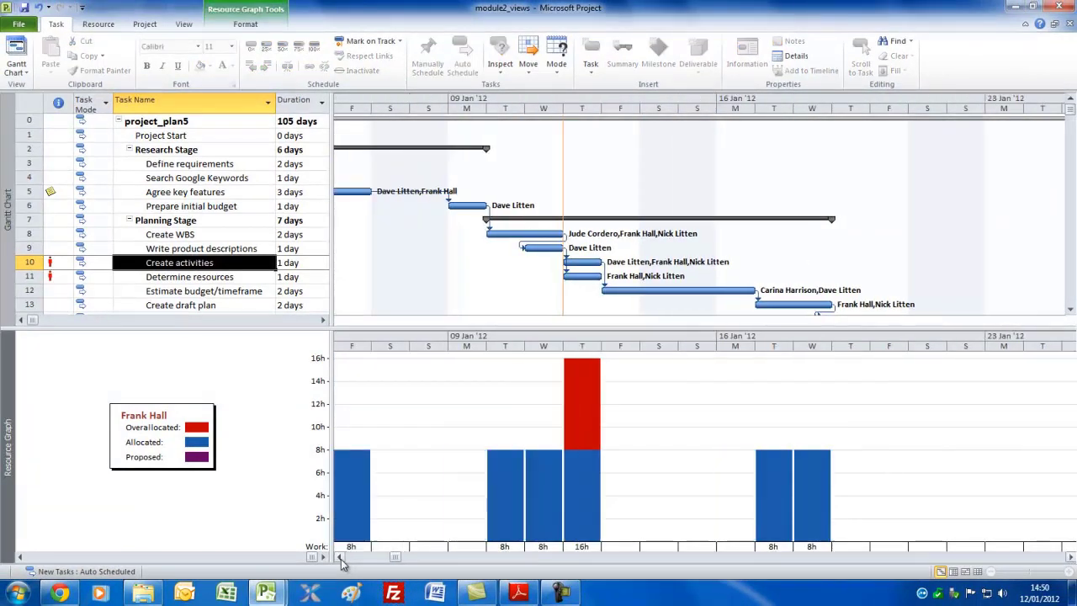
left_click(341, 559)
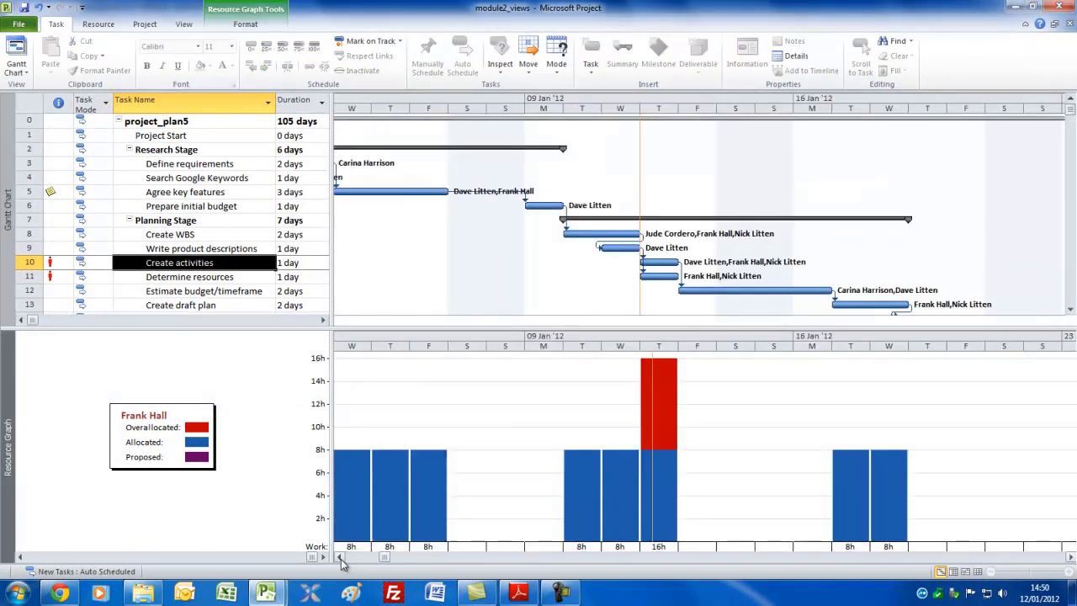
- Compare the resource graphs of Define requirements and Determine resources, and display peak units for Determine resources
left_click(194, 165)
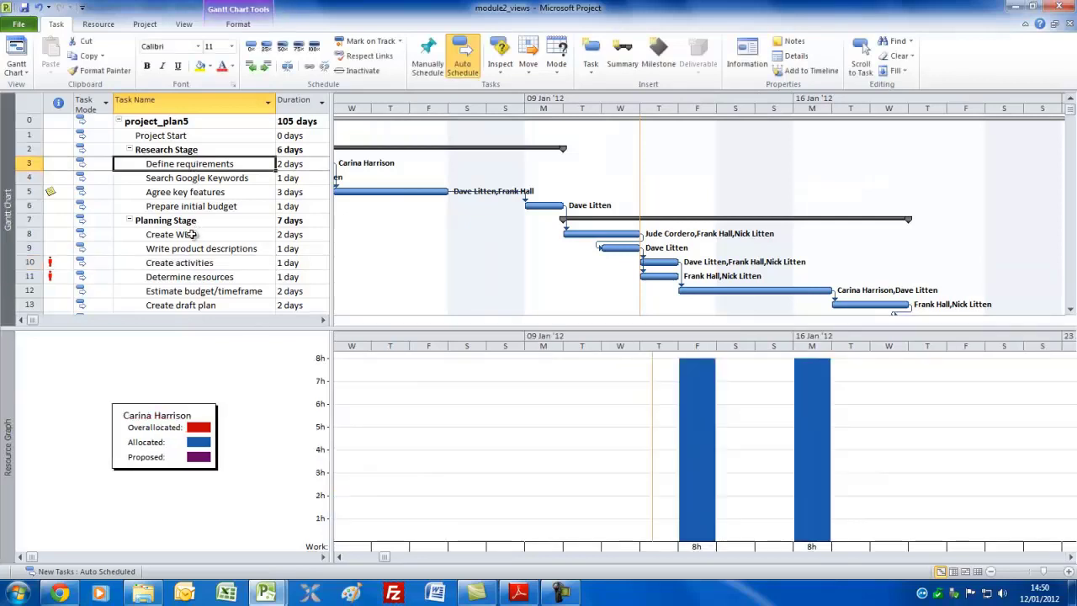
left_click(153, 279)
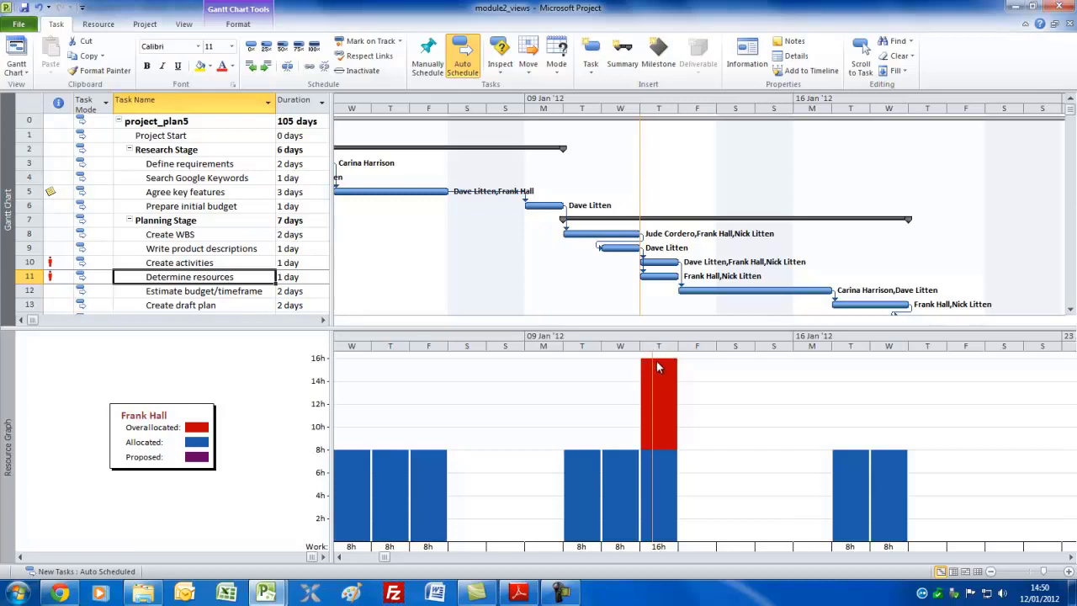
right_click(493, 396)
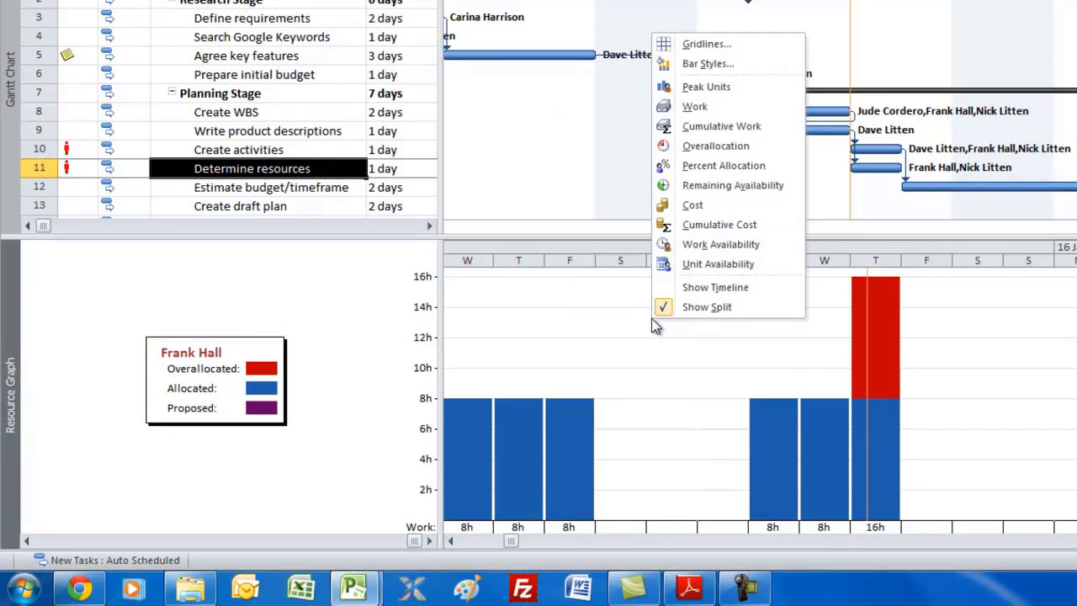
left_click(690, 89)
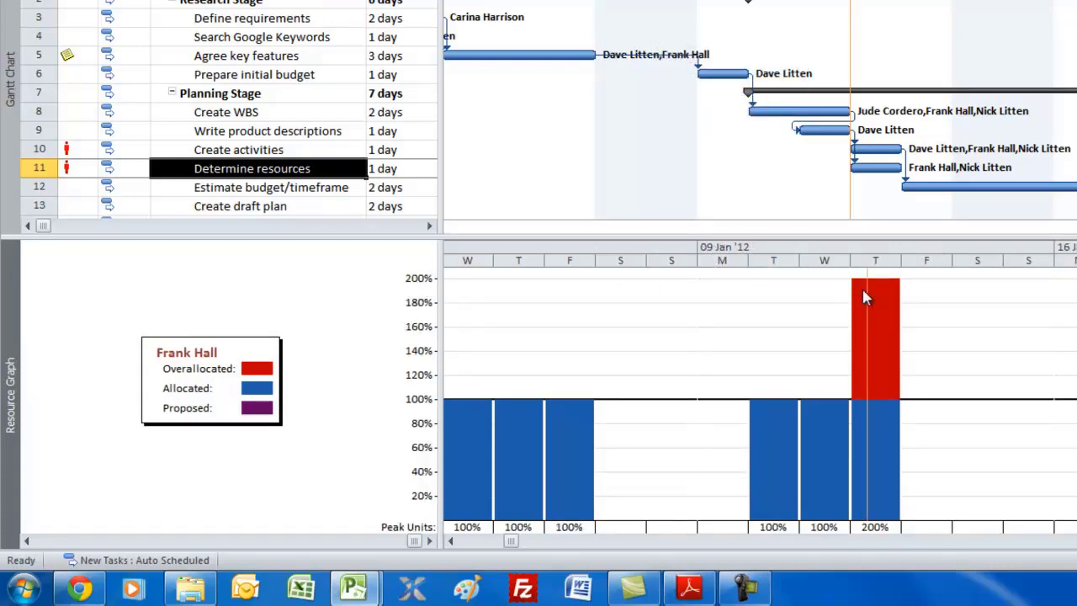
- Switch the Resource Graph details for Determine resources to Cost and, after reviewing them, to Cumulative Work
right_click(822, 310)
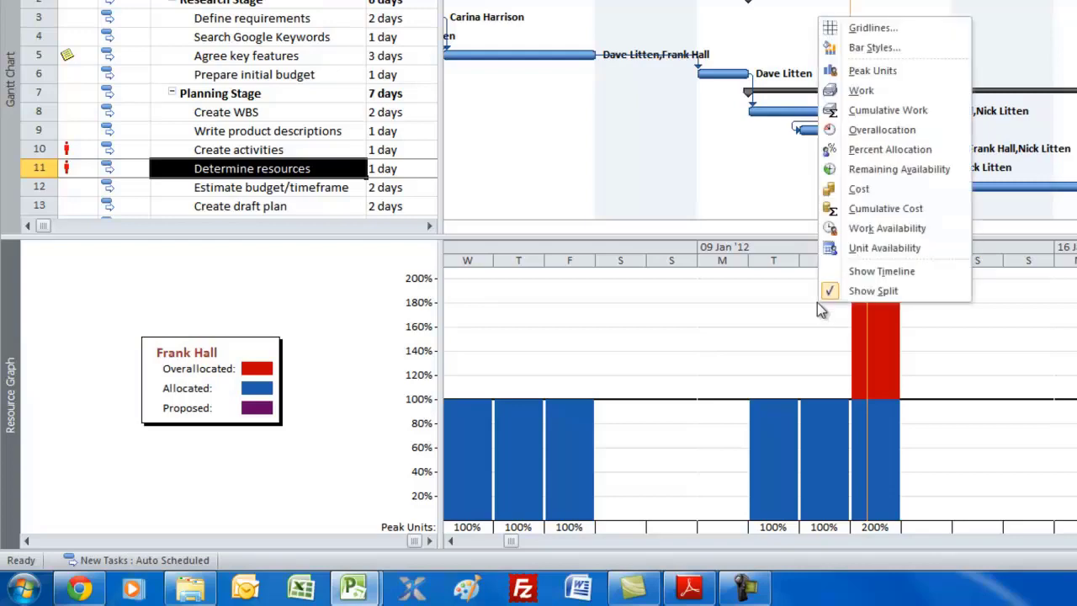
left_click(857, 190)
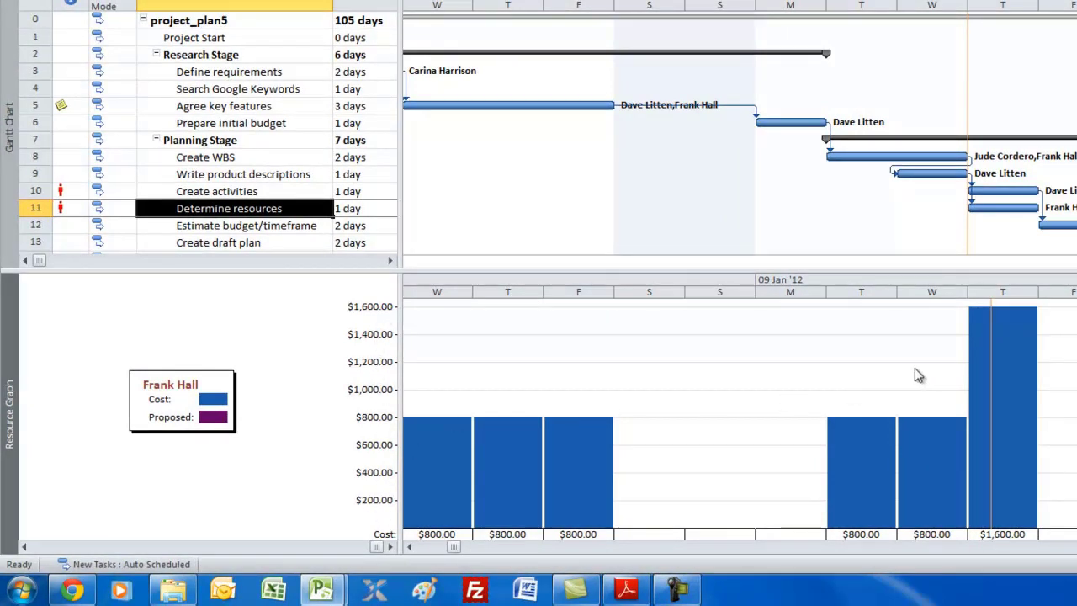
right_click(645, 347)
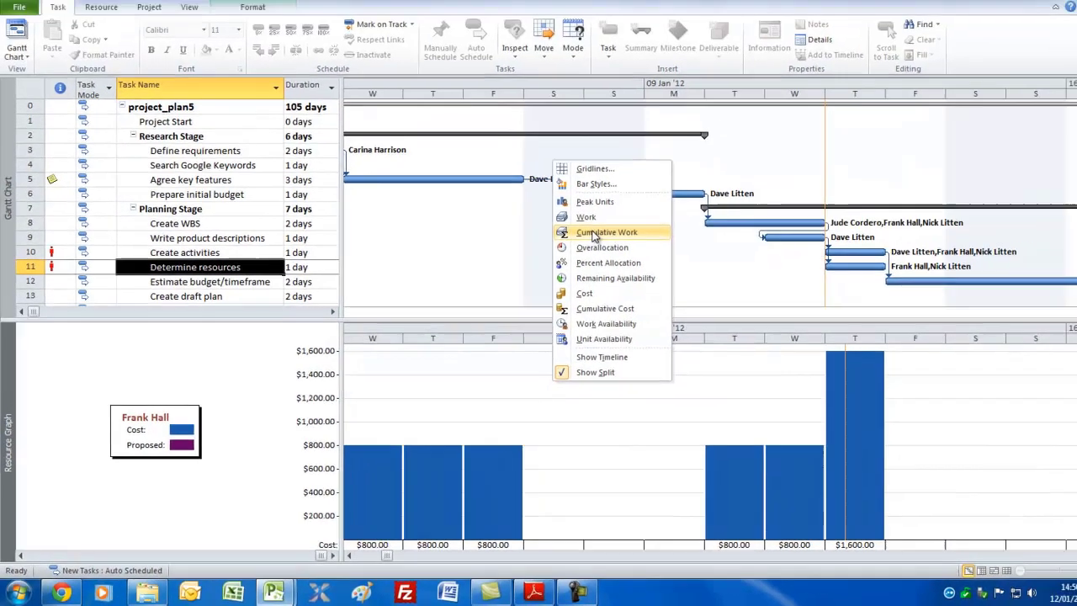
left_click(699, 173)
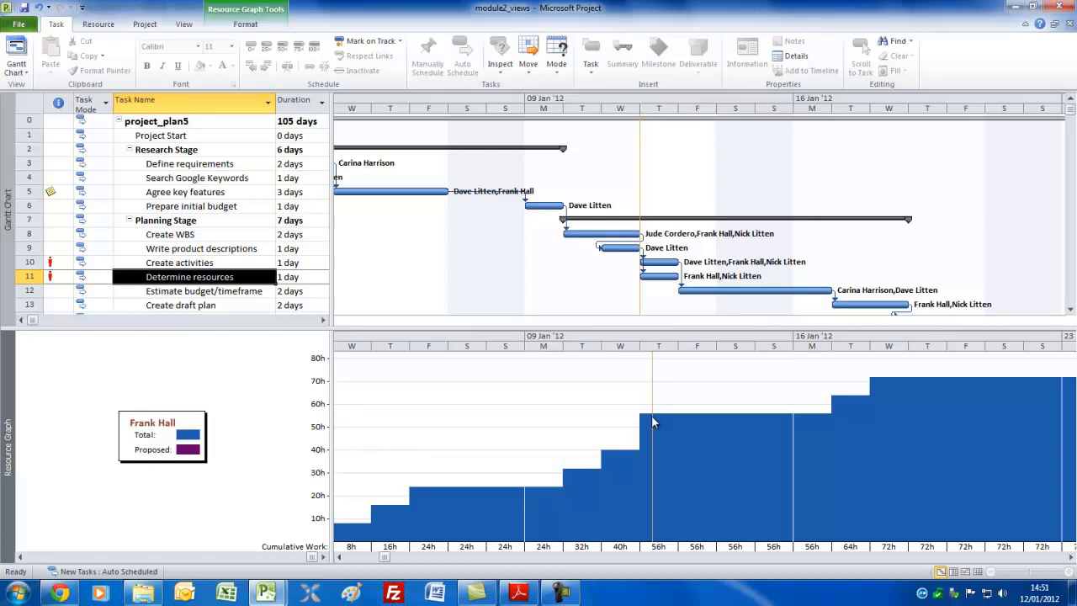
- Display Cumulative Cost in the Resource Graph and examine it through the week of 23 Jan '12
right_click(617, 380)
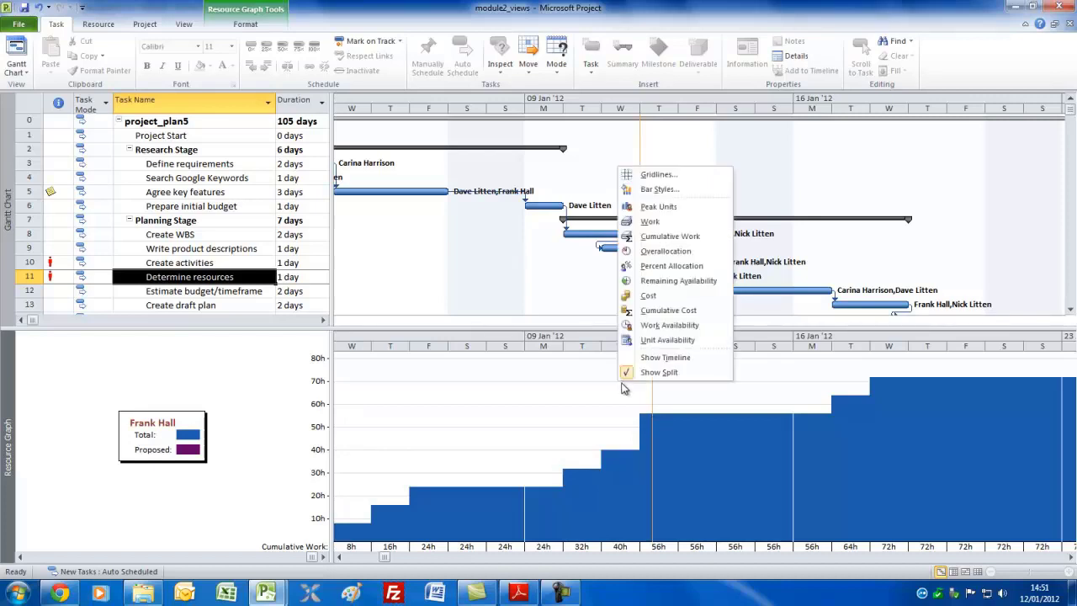
left_click(671, 311)
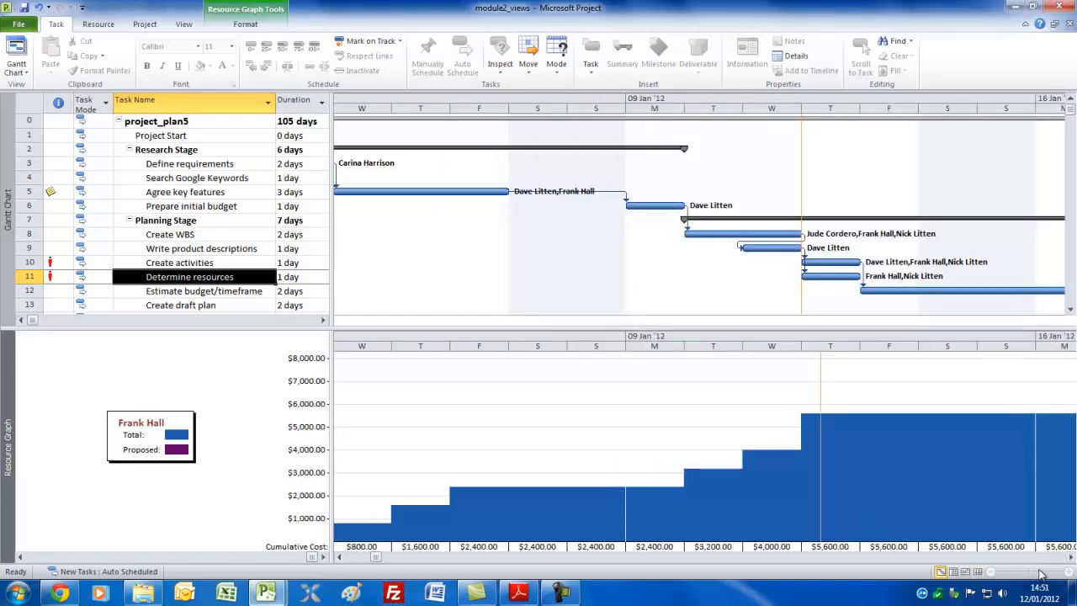
left_click_drag(1071, 559, 1072, 559)
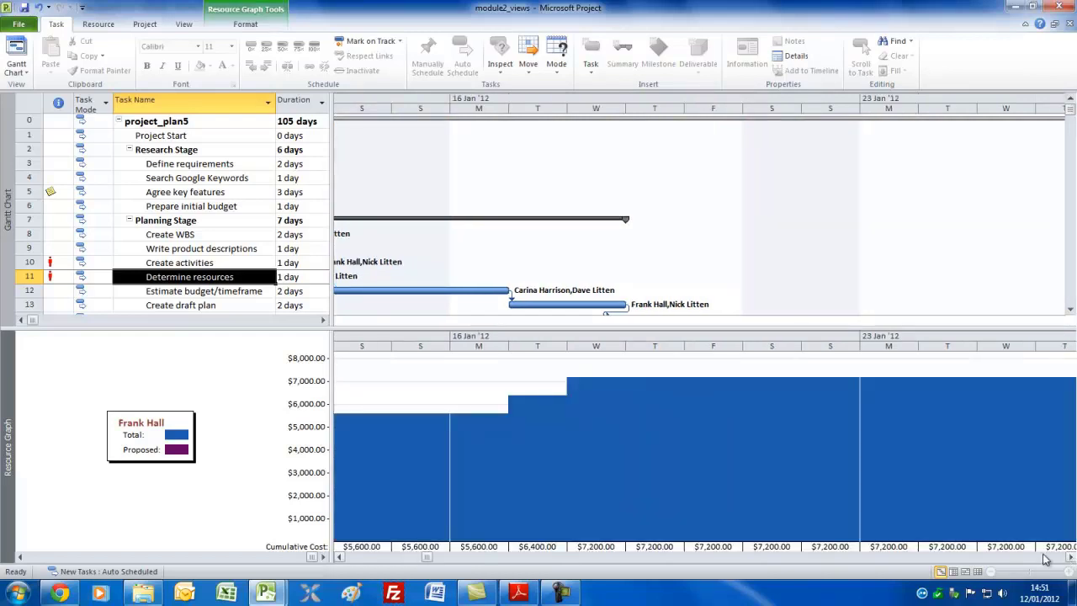
- Check the project_plan5 summary task in the Resource Graph from the project start, and reselect Determine resources
left_click(181, 121)
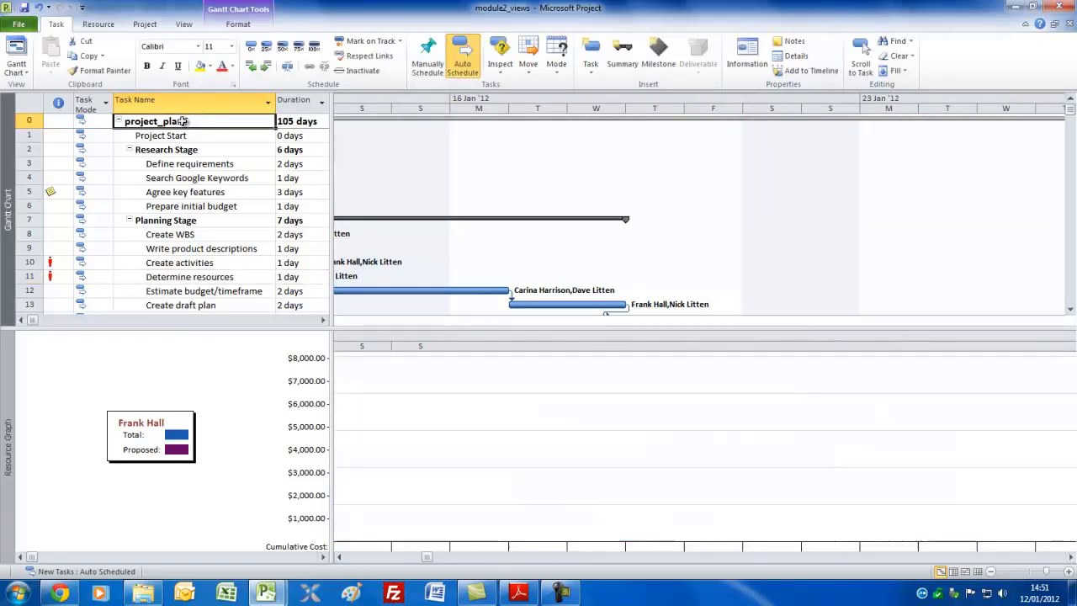
left_click(860, 52)
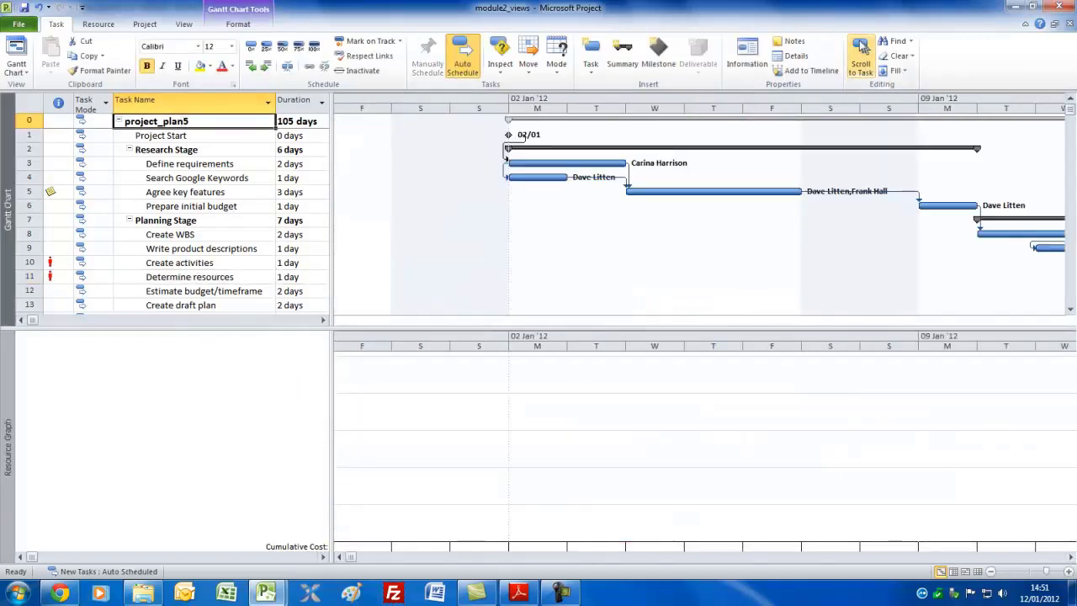
left_click_drag(1071, 560, 1071, 560)
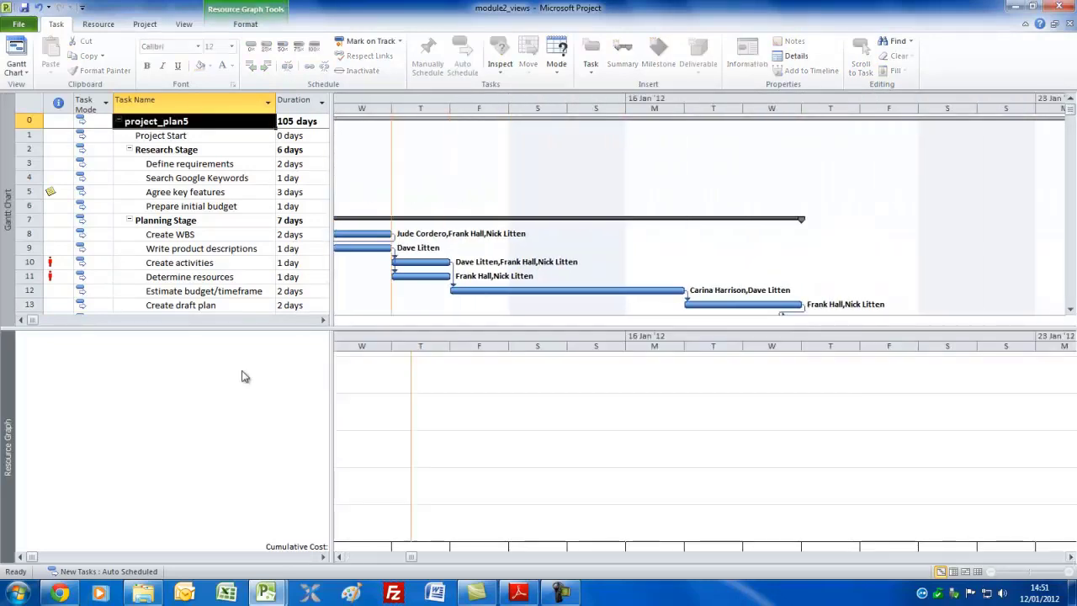
left_click(193, 277)
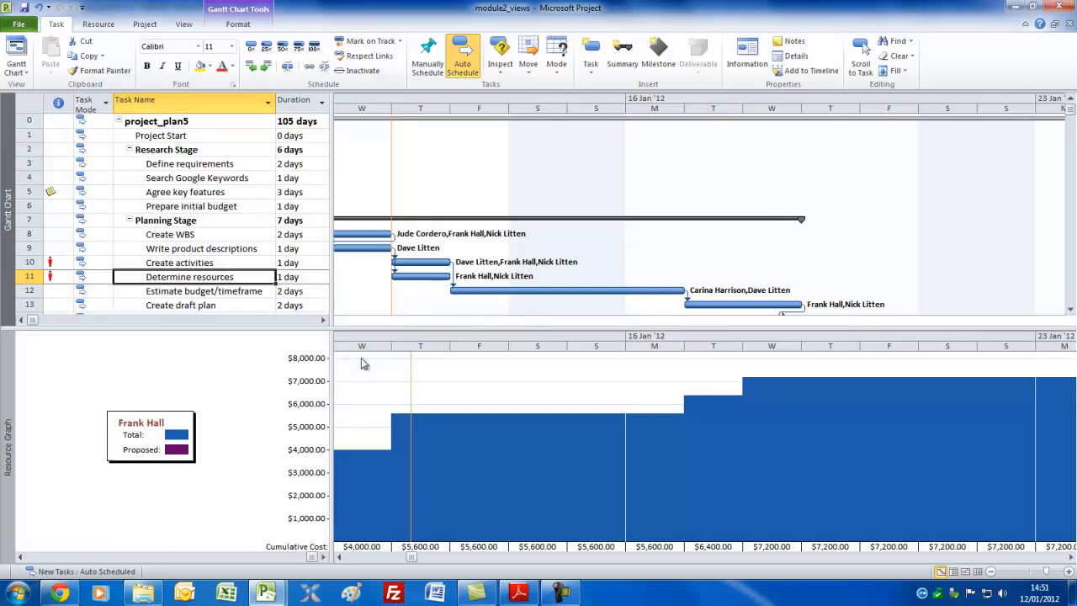
- Remove the Resource Graph split to show only the Gantt Chart, and select the Create WBS row's indicator cell
left_click_drag(398, 330, 398, 328)
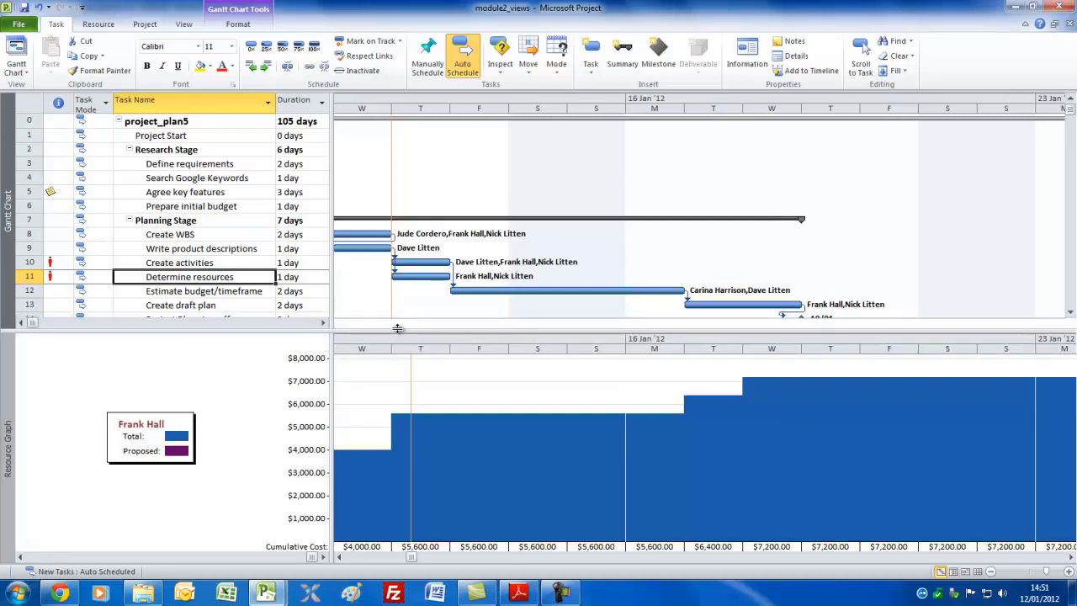
double_click(398, 329)
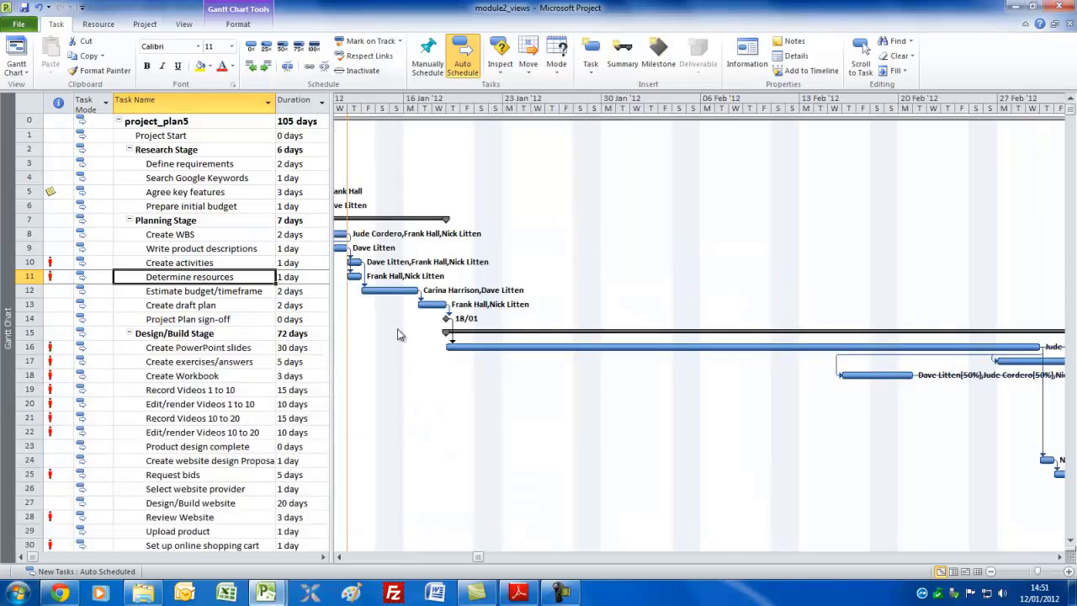
left_click(59, 234)
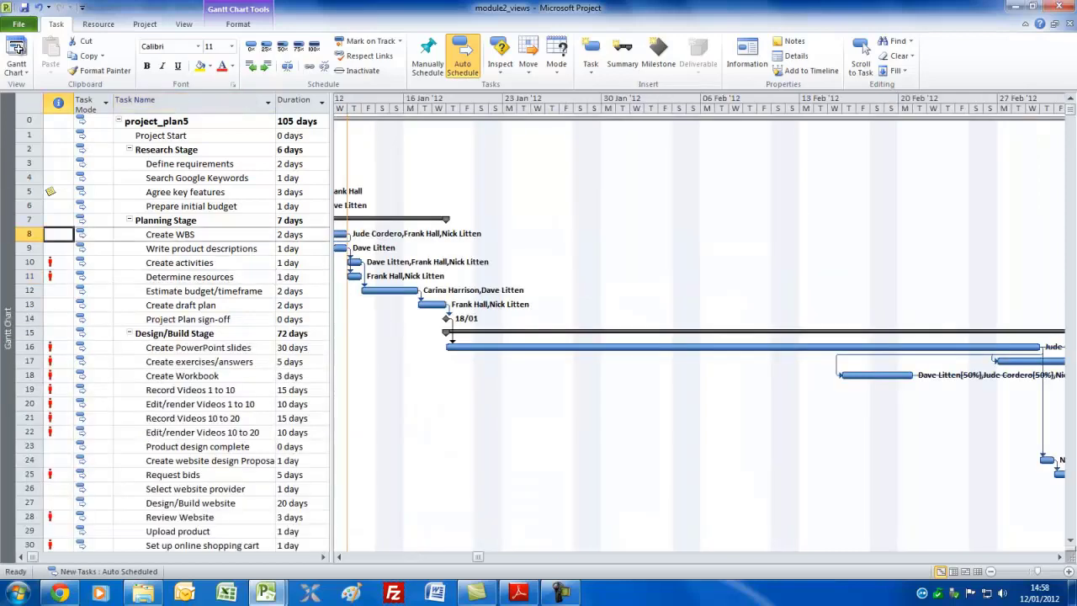
- Select the Write product descriptions task and apply the Relationship Diagram view
left_click(201, 249)
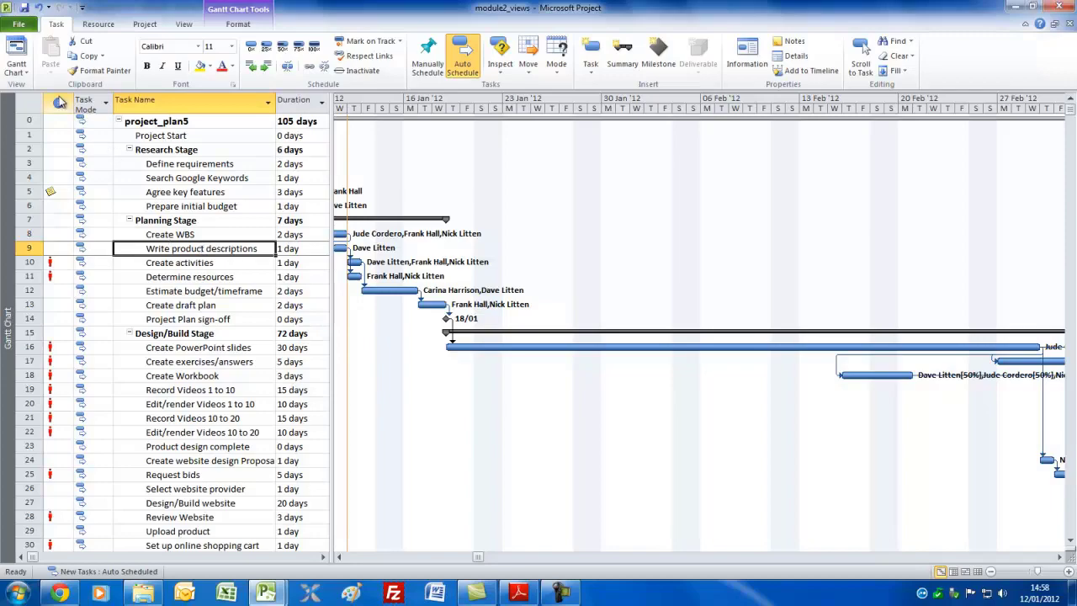
left_click(28, 76)
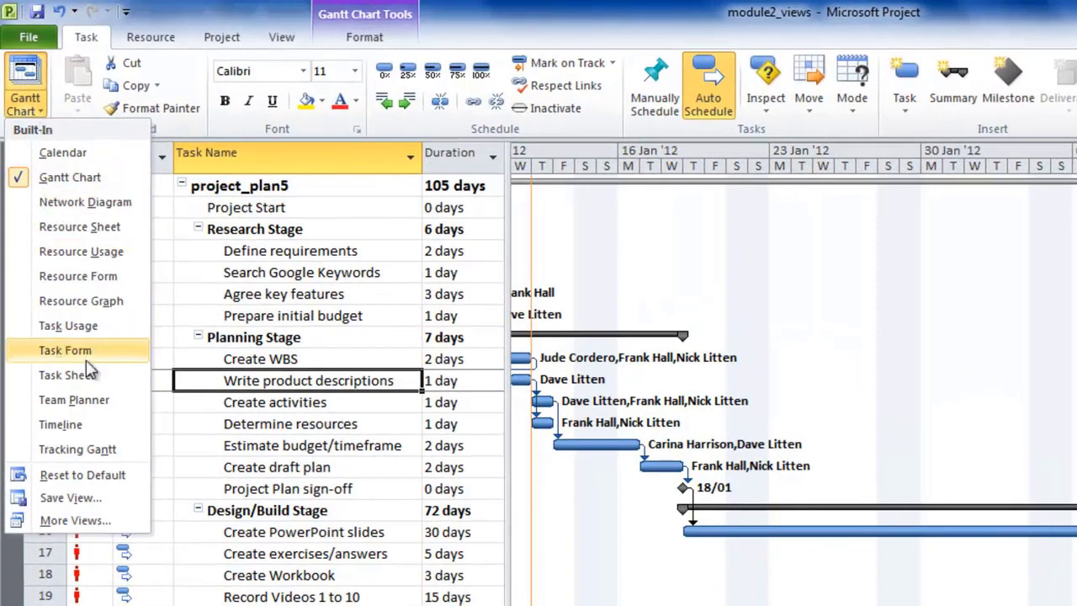
left_click(74, 522)
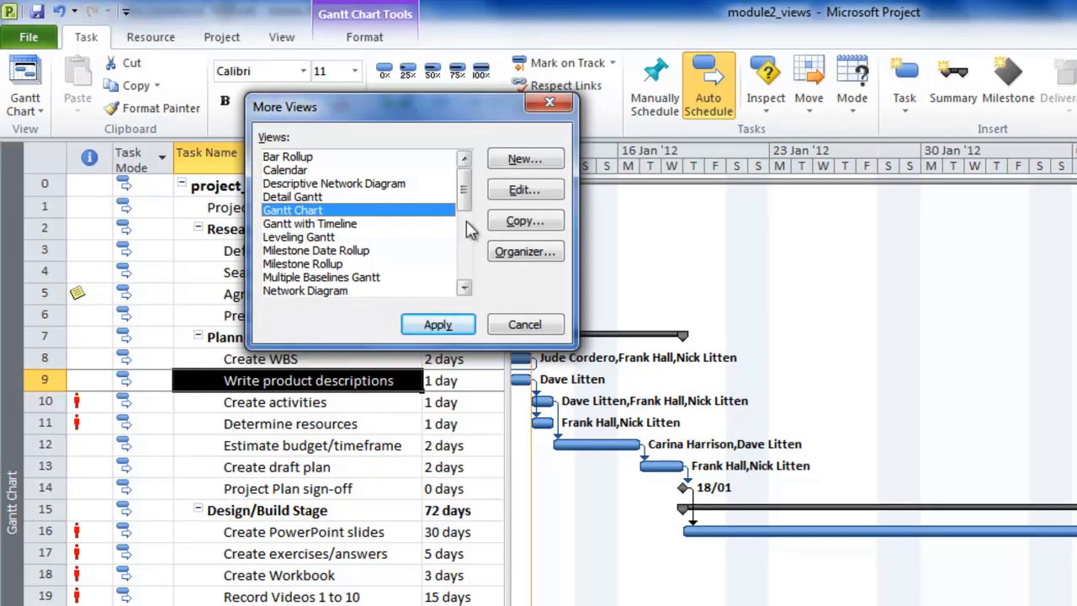
scroll(467, 227, "down", 1)
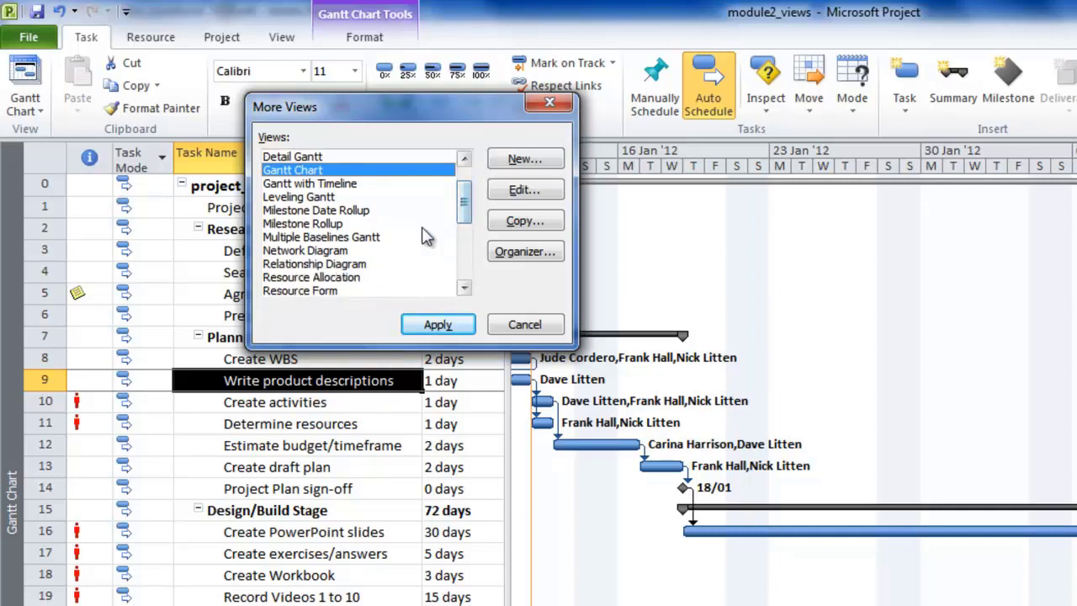
left_click(358, 264)
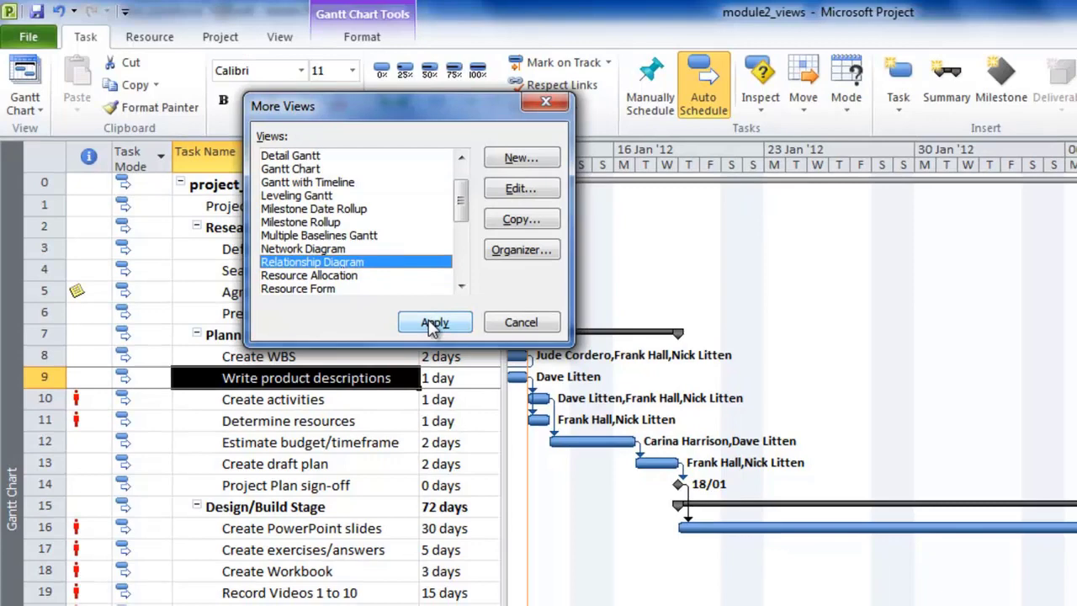
left_click(434, 324)
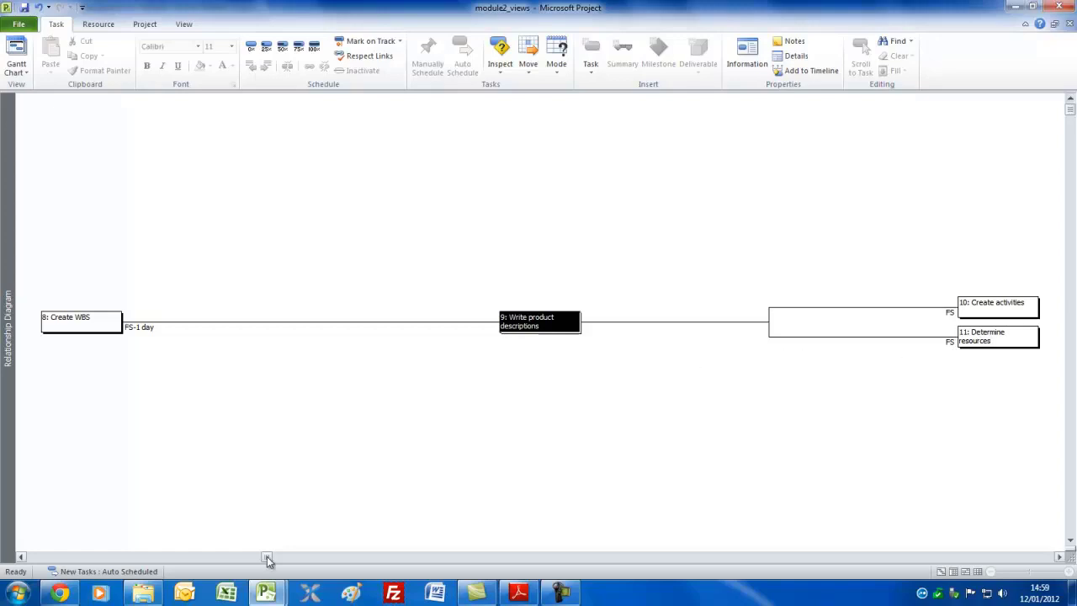
- Go back to Planning Stage in the Relationship Diagram and examine each task's links through to Create exercises/answers
left_click_drag(267, 559, 211, 561)
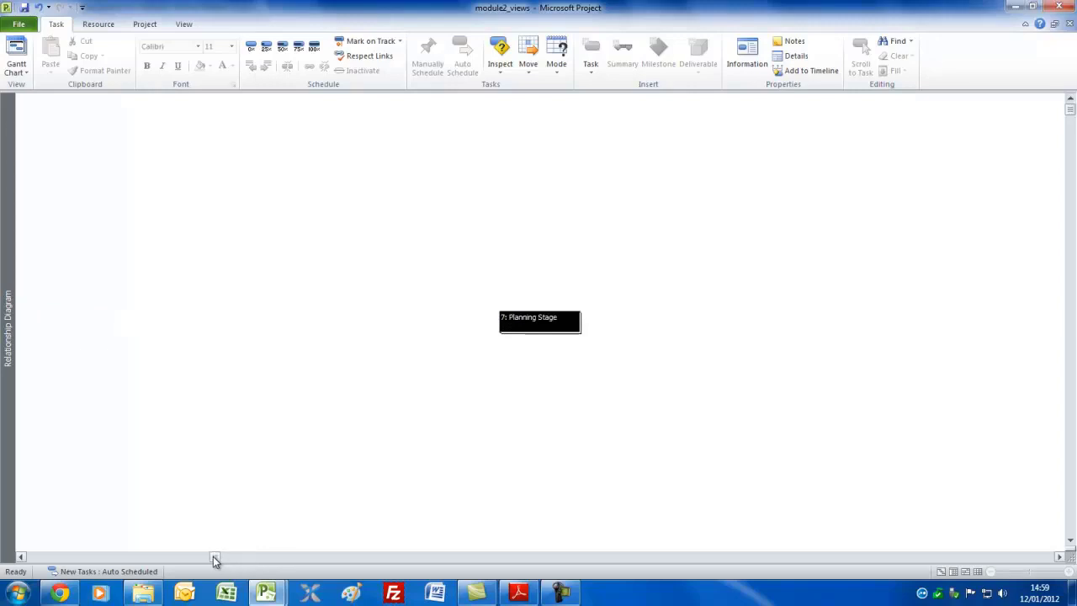
left_click(1061, 558)
left_click(1061, 558)
left_click(1061, 558)
left_click(1061, 558)
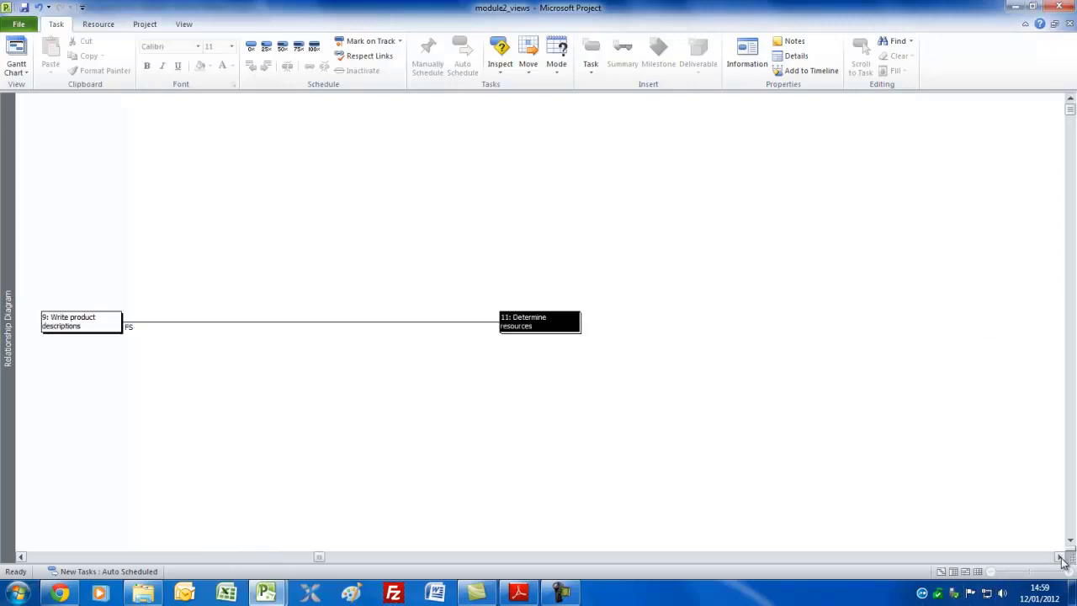
left_click(1061, 558)
left_click(1062, 558)
left_click(1061, 558)
left_click(1061, 558)
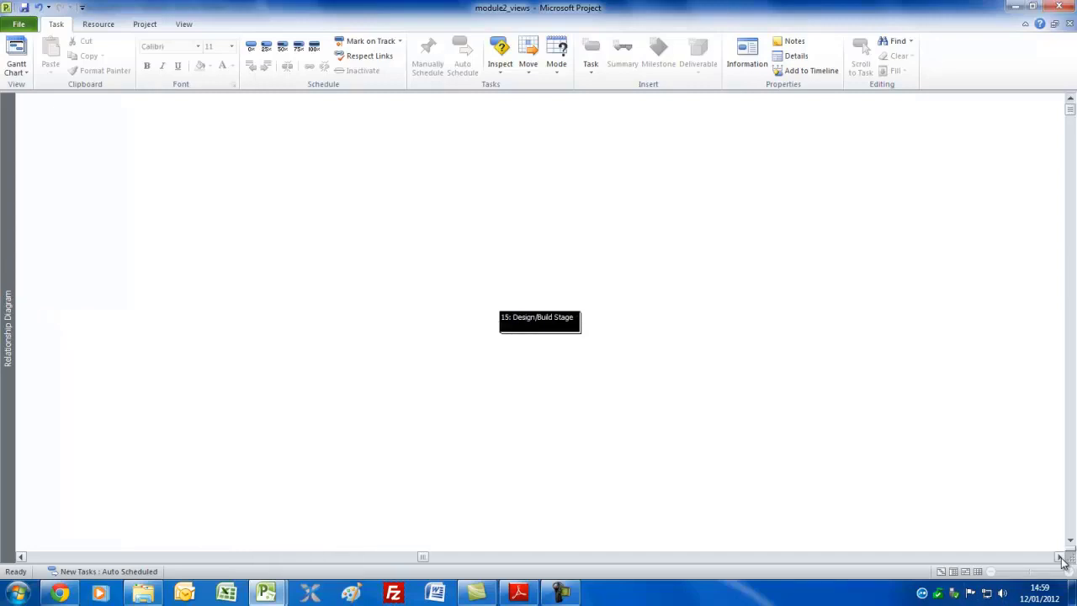
left_click(1061, 558)
left_click(1061, 558)
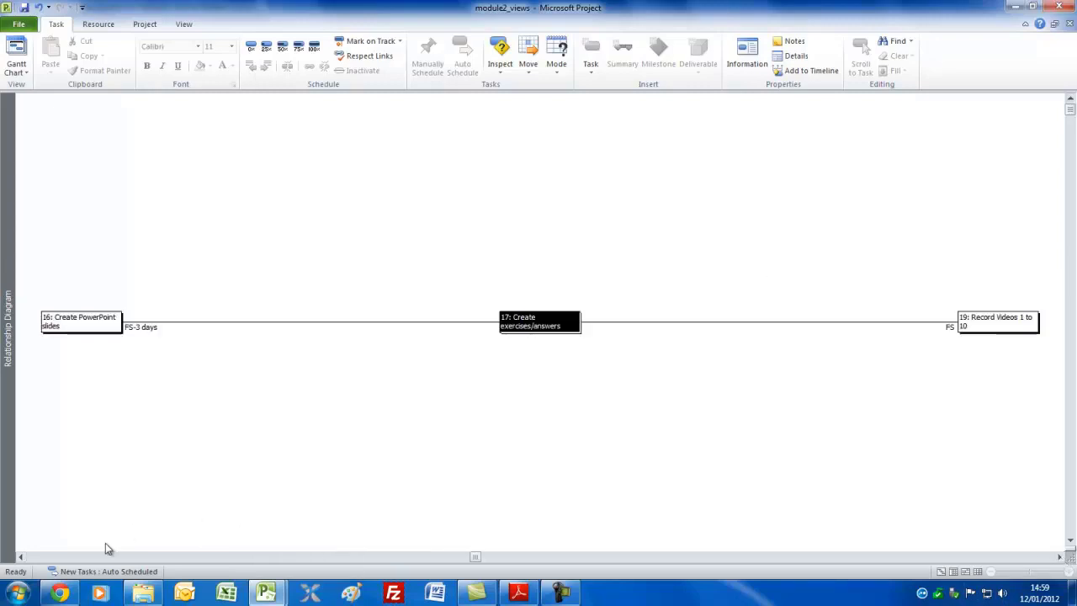
- Return to Create PowerPoint slides to examine its successors, and advance through the diagram to Edit/render Videos 10 to 20
left_click(21, 557)
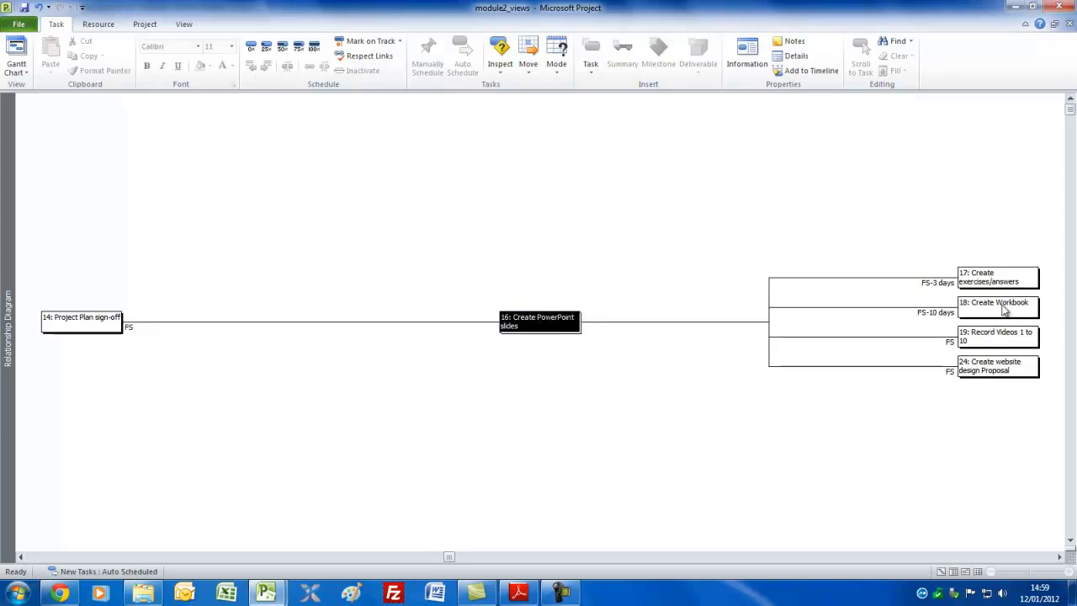
left_click(1060, 557)
left_click(1059, 557)
left_click(1059, 557)
left_click(1060, 557)
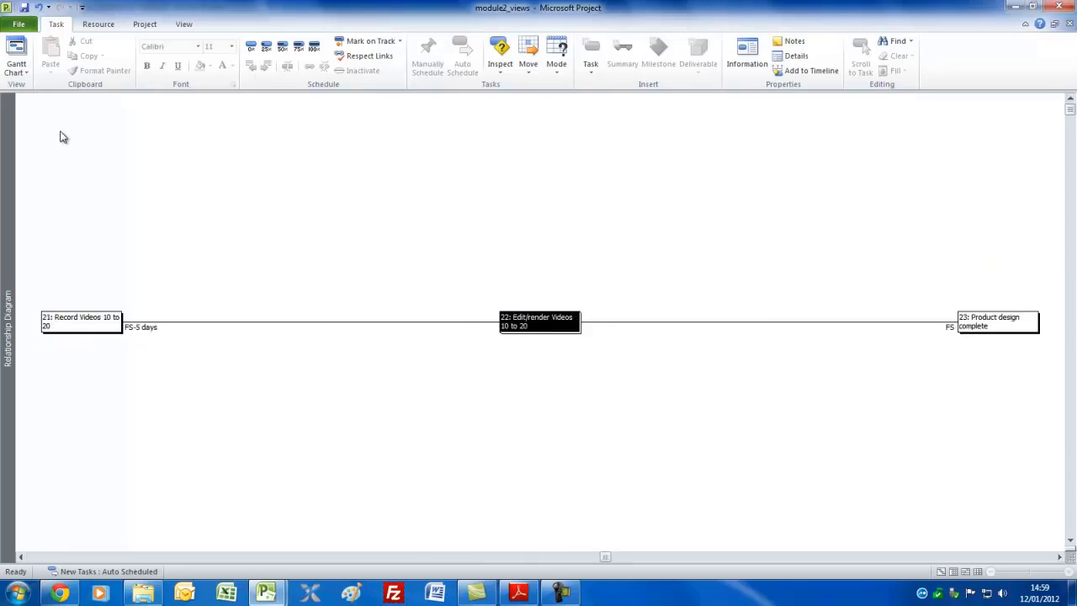
- Return to the Gantt Chart and split it with the Relationship Diagram as its details view
left_click(15, 51)
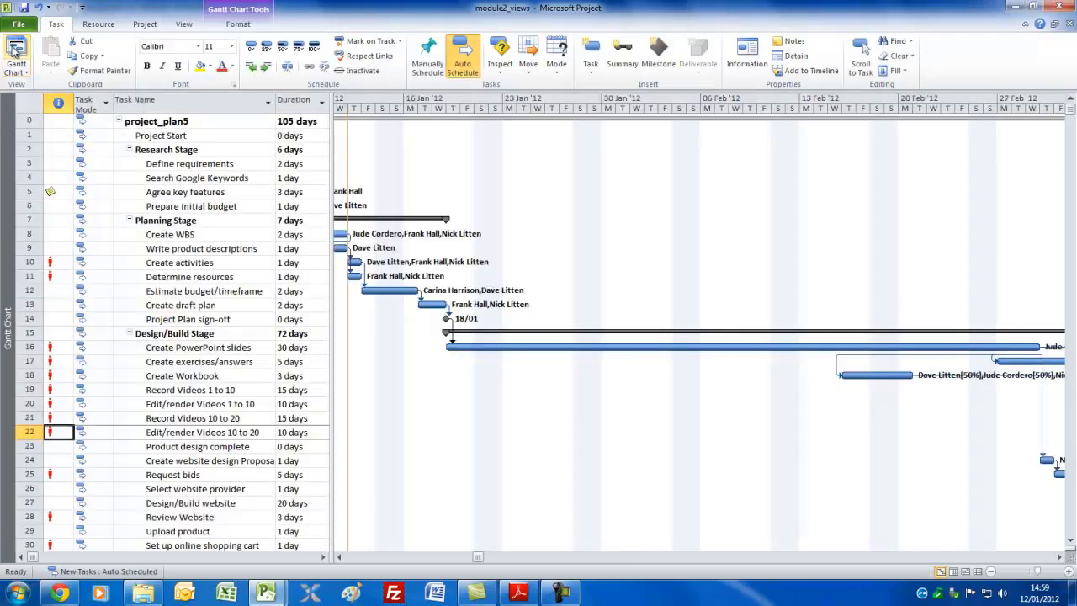
left_click(791, 56)
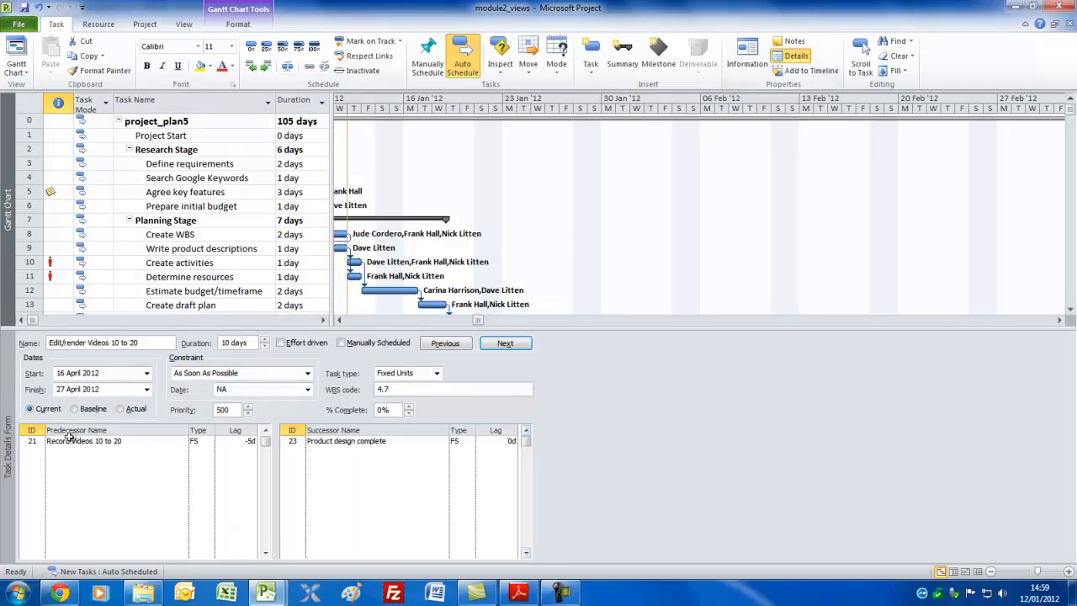
left_click(7, 398)
right_click(8, 398)
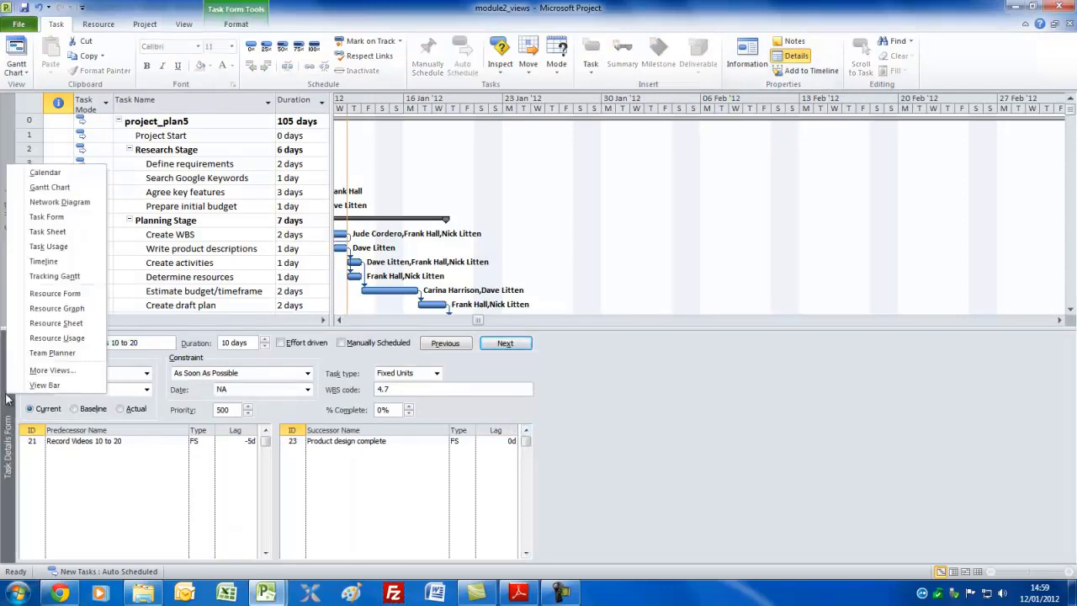
left_click(45, 371)
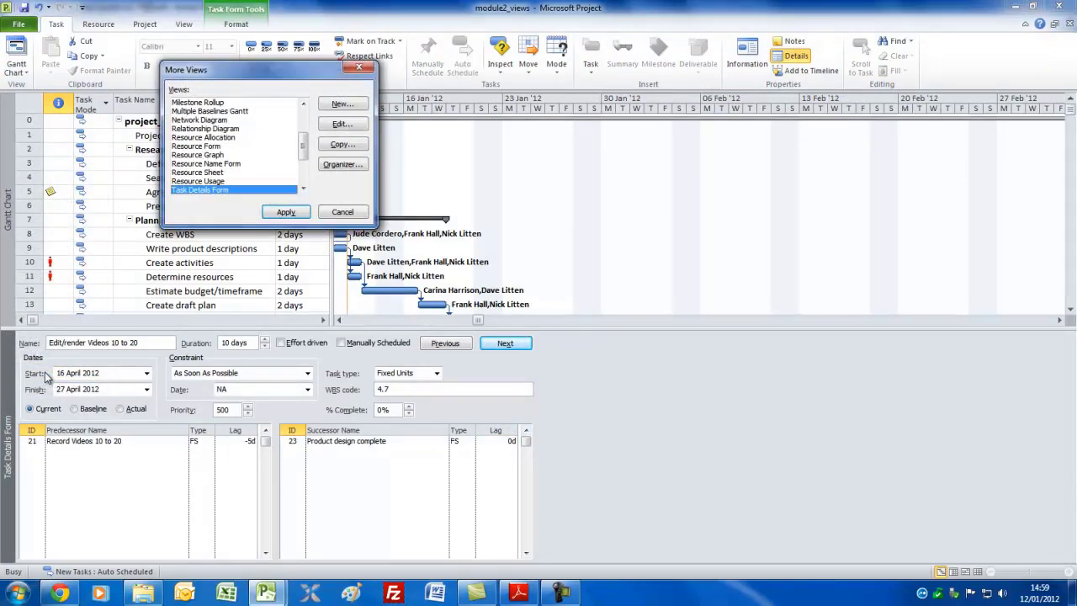
left_click(215, 129)
left_click(284, 213)
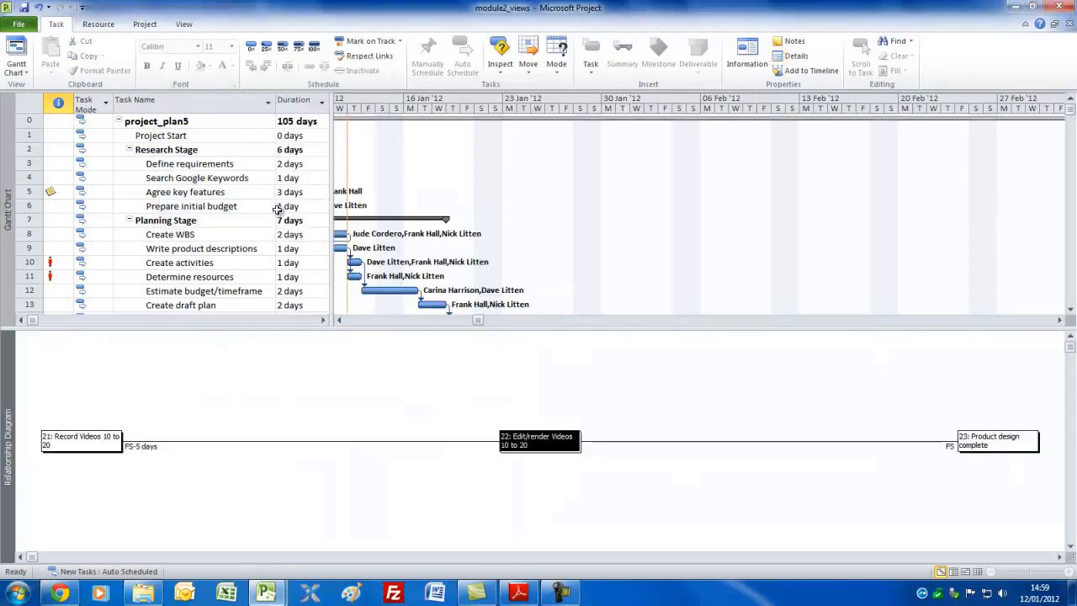
- Go through the tasks from Define requirements to Edit/render Videos 1 to 10, examining each one's predecessors and successors in the Relationship Diagram
left_click(228, 166)
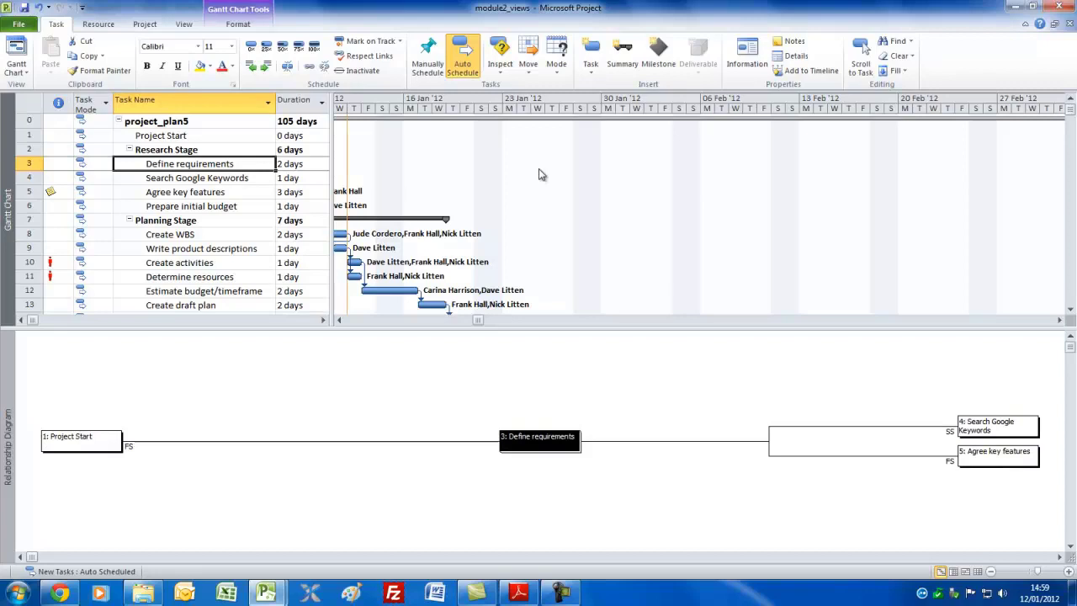
key("Down")
key("Down")
key("Down")
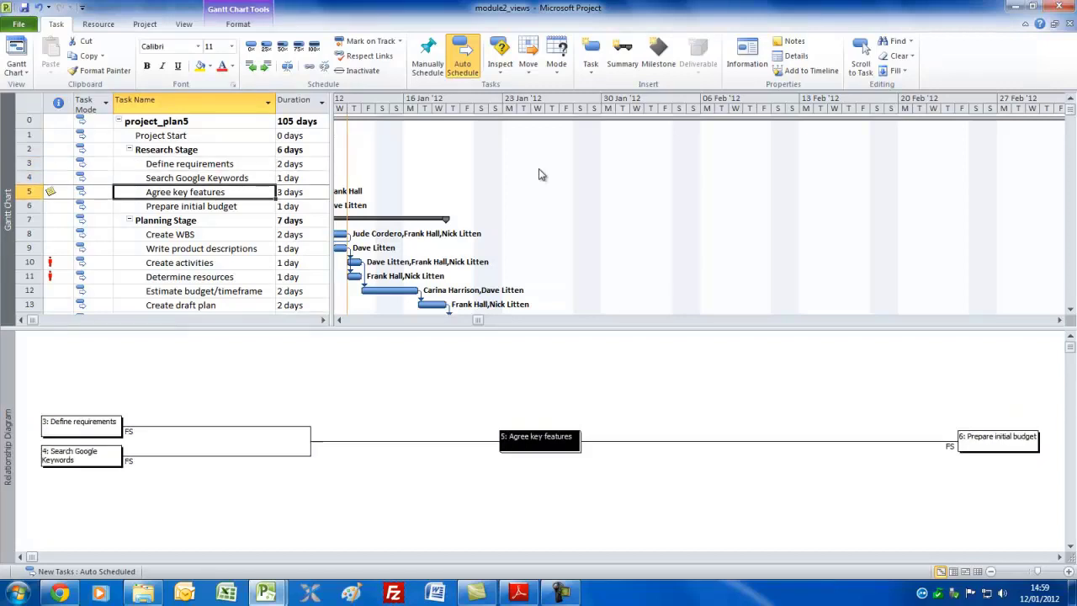
key("Down")
key("Down")
key("Down")
key("Down")
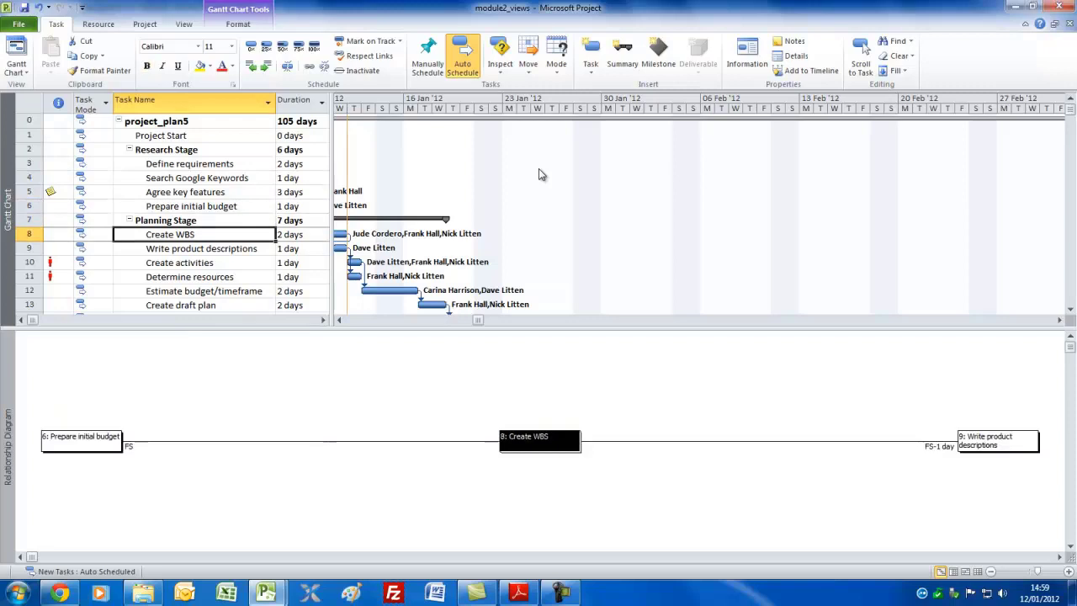
key("Down")
key("Down")
key("Down")
key("Down")
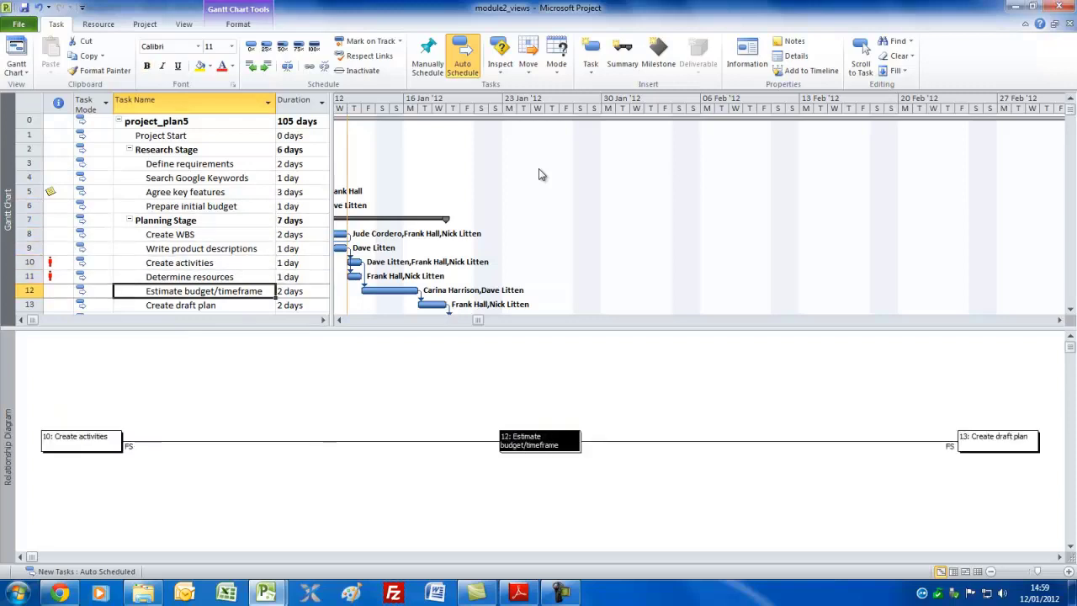
key("Down")
key("Down")
key("Down")
key("Down")
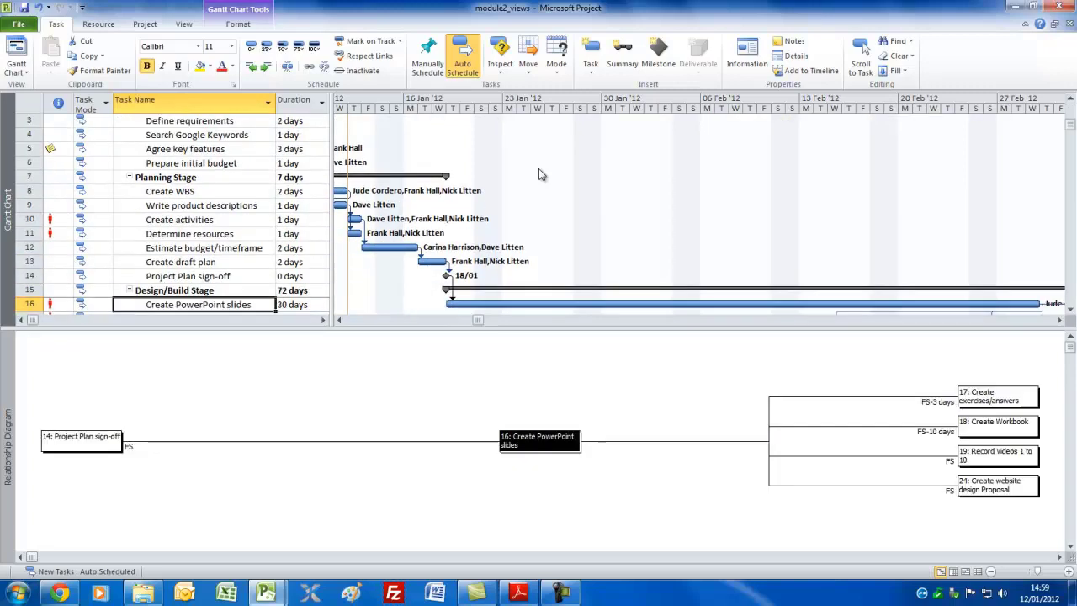
key("Down")
key("Down")
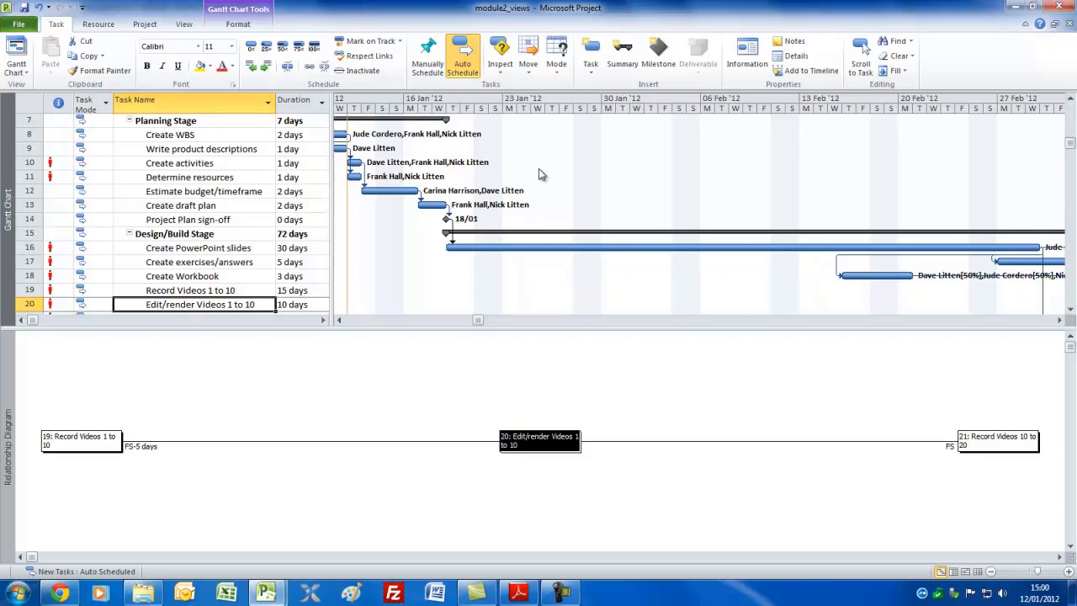
- Remove the Relationship Diagram split and apply the Network Diagram view
double_click(558, 327)
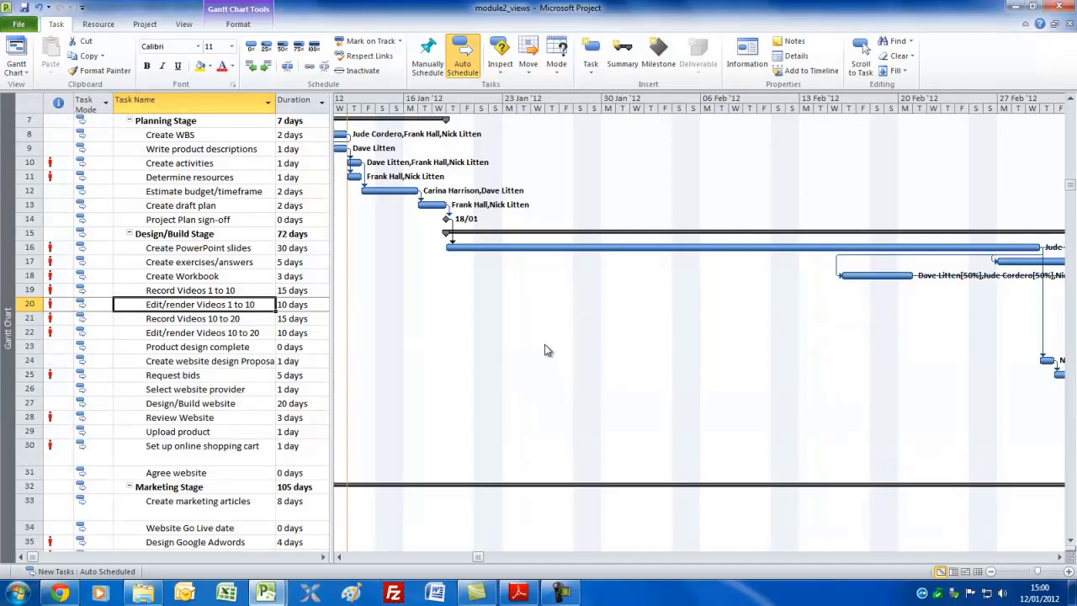
left_click(28, 74)
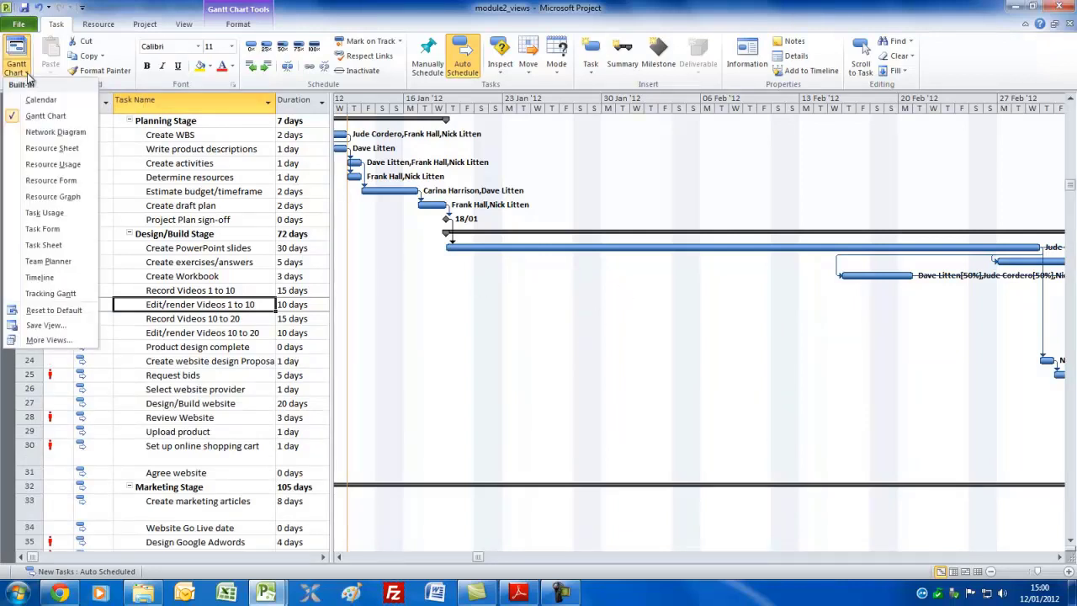
left_click(72, 140)
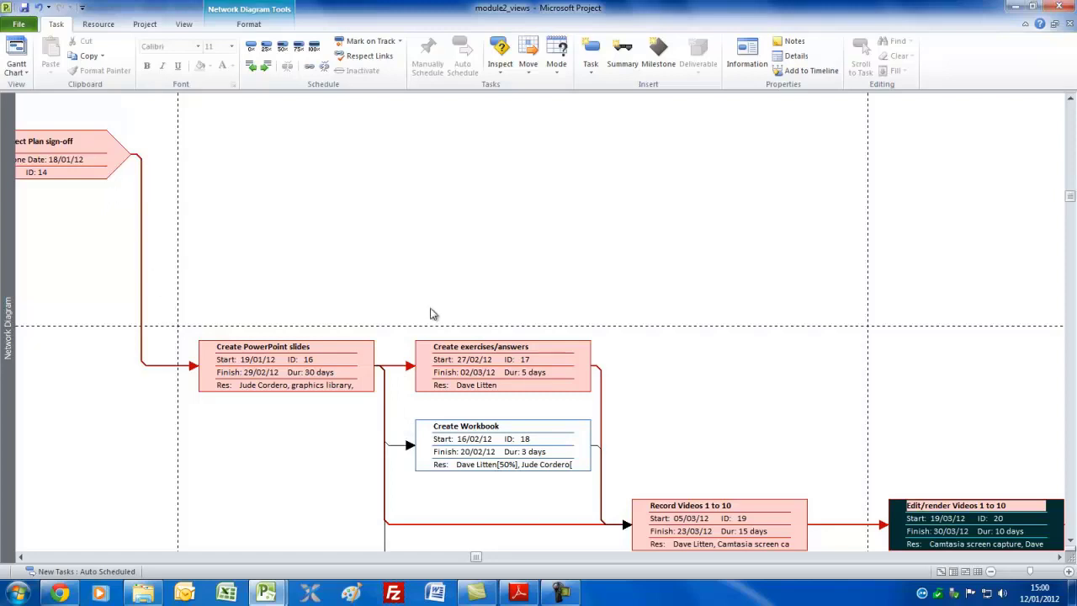
- Examine the Network Diagram's overall task flow at reduced scale, back to the start of the project
left_click_drag(479, 562, 419, 562)
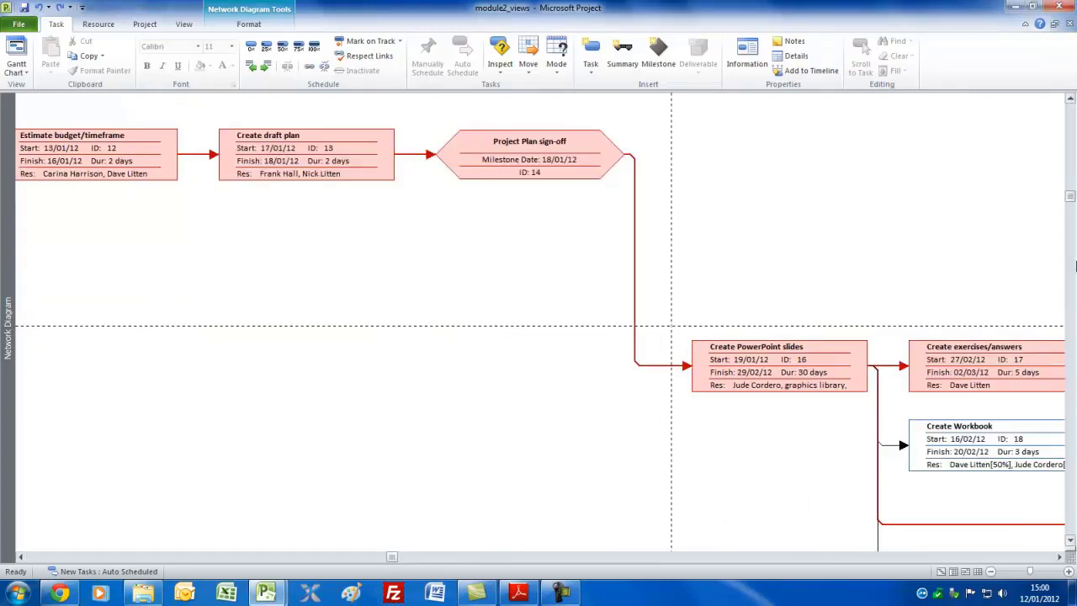
left_click_drag(1070, 199, 1070, 236)
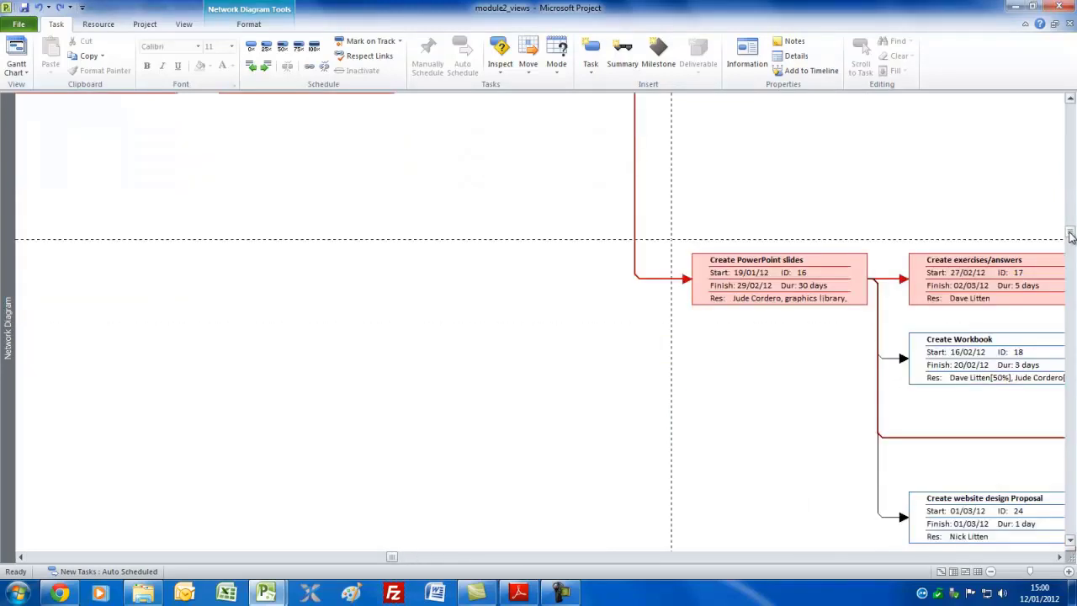
left_click(991, 572)
left_click(991, 572)
left_click(991, 572)
left_click(990, 572)
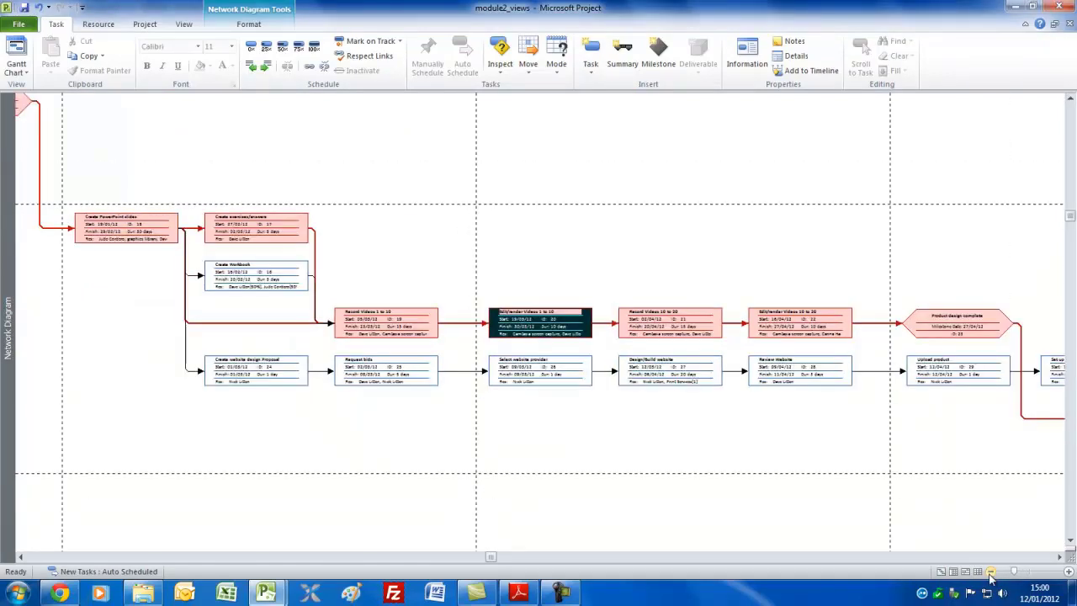
left_click(990, 572)
left_click(990, 572)
left_click(991, 573)
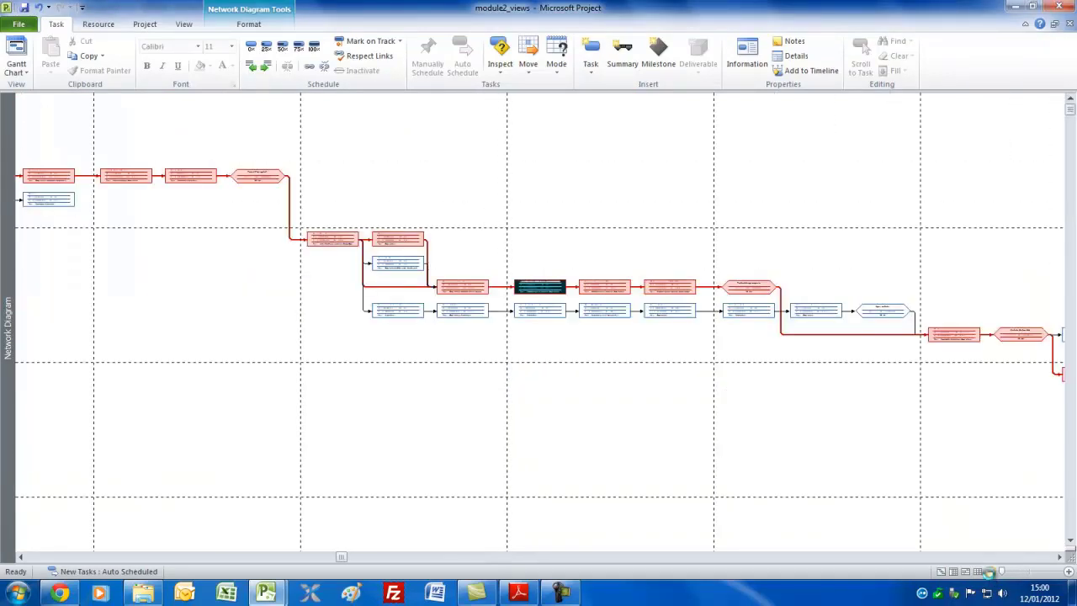
left_click(991, 572)
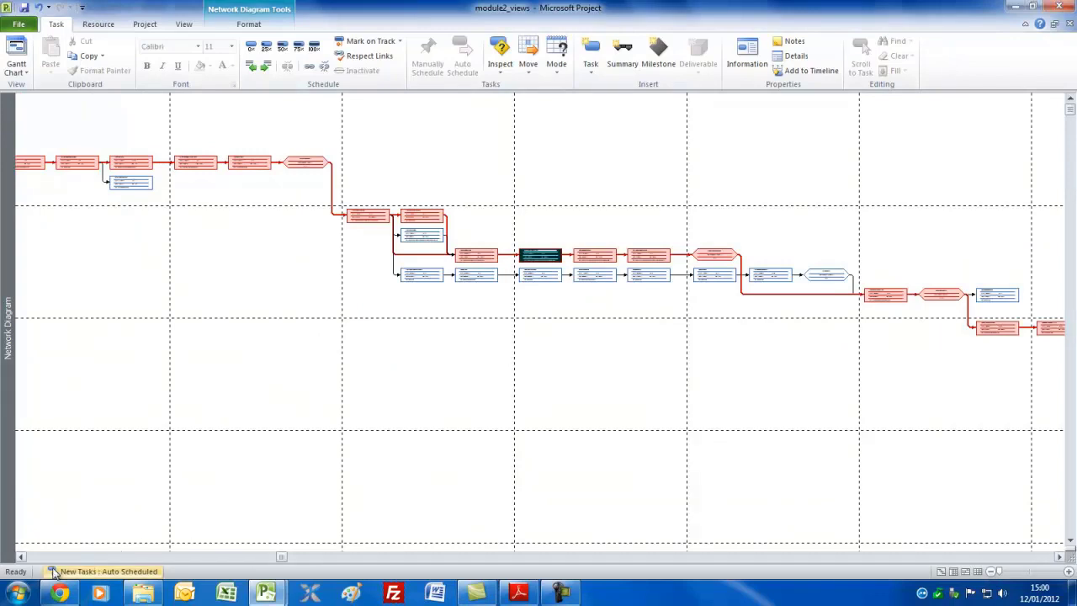
left_click(22, 557)
left_click_drag(22, 558, 22, 557)
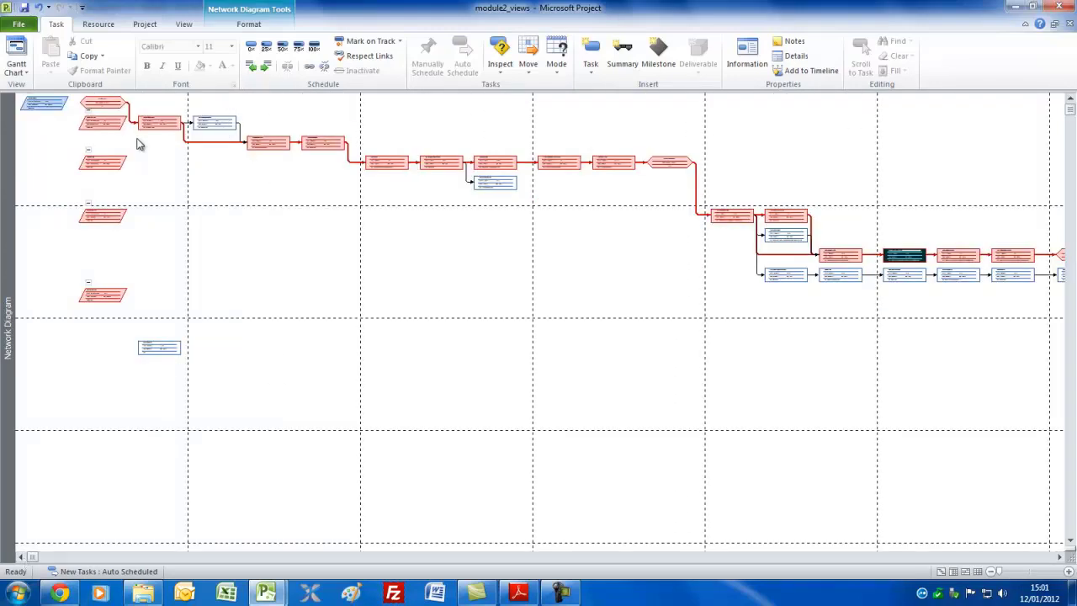
- Examine the details in the Record Videos 10 to 20, Product design complete and Edit/render Videos 10 to 20 boxes at a readable scale
left_click(1068, 572)
left_click(1069, 572)
left_click(1069, 571)
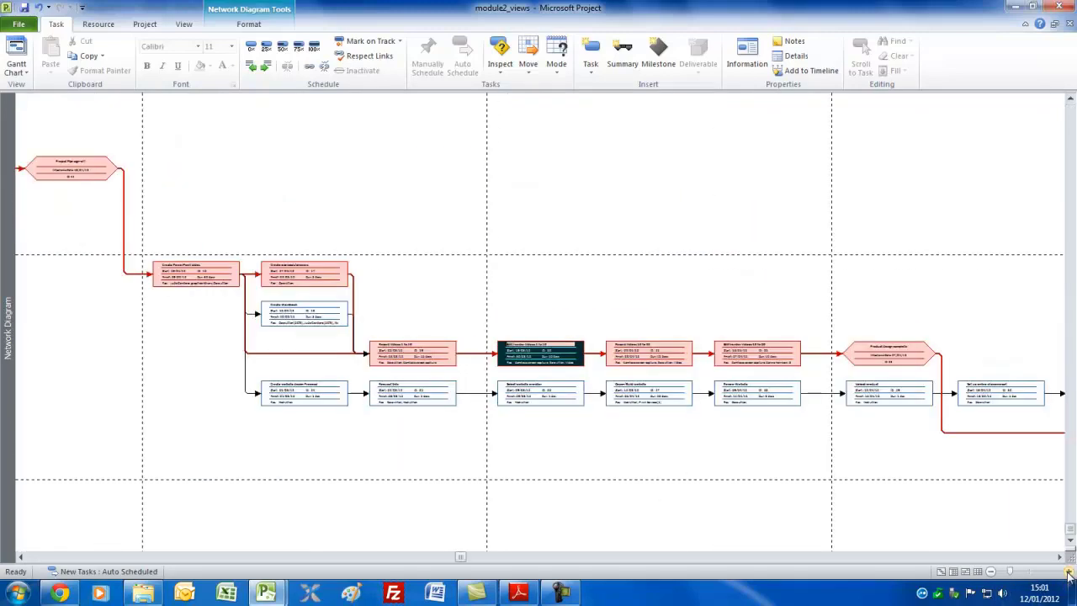
left_click(1069, 571)
left_click(1068, 572)
left_click(1069, 571)
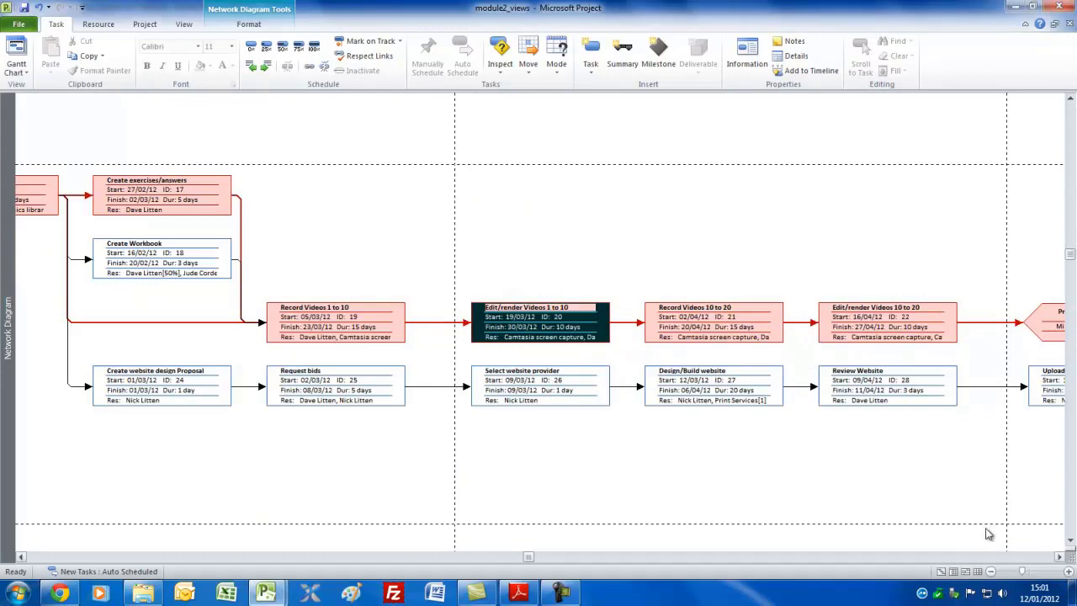
left_click(727, 309)
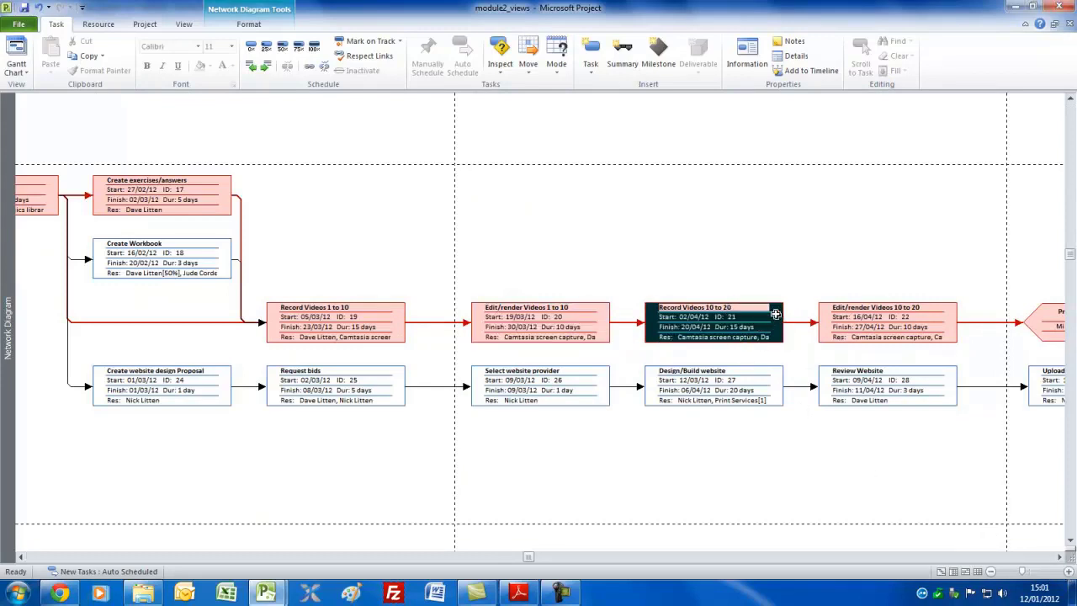
mouse_move(699, 315)
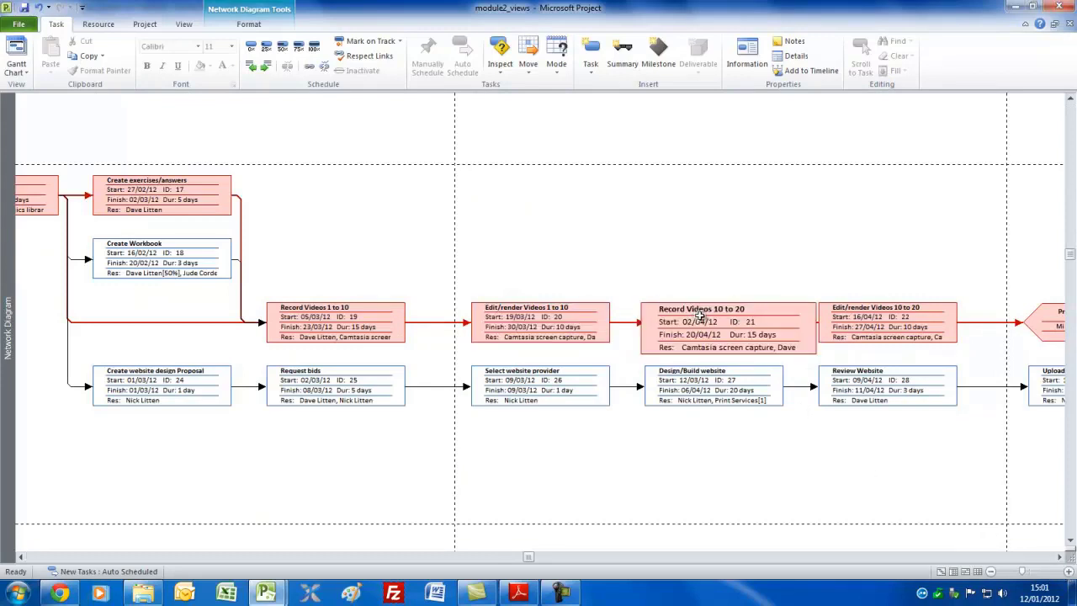
left_click(1060, 556)
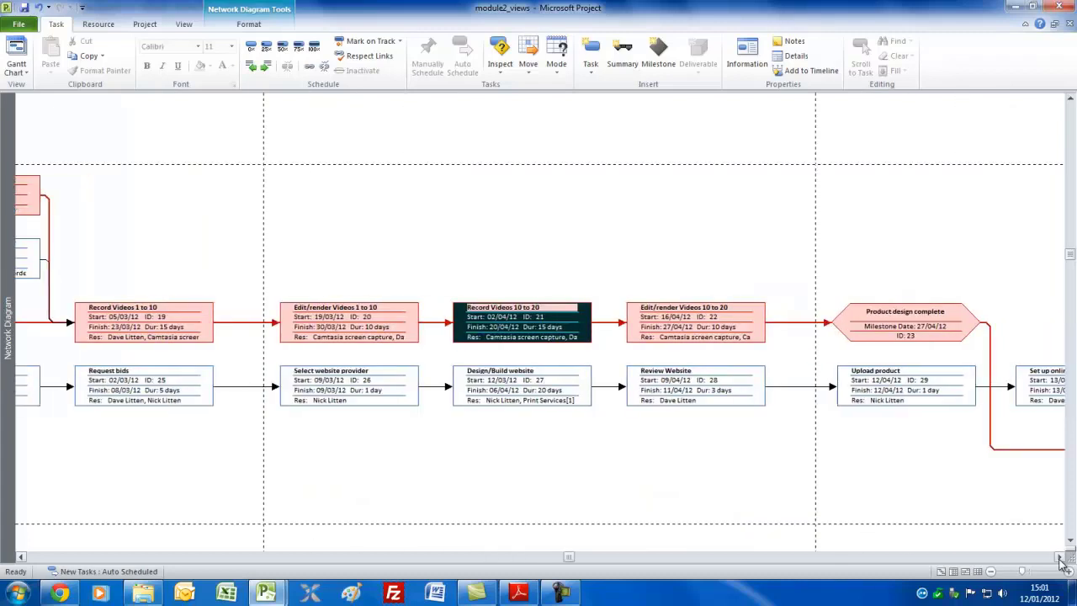
mouse_move(930, 330)
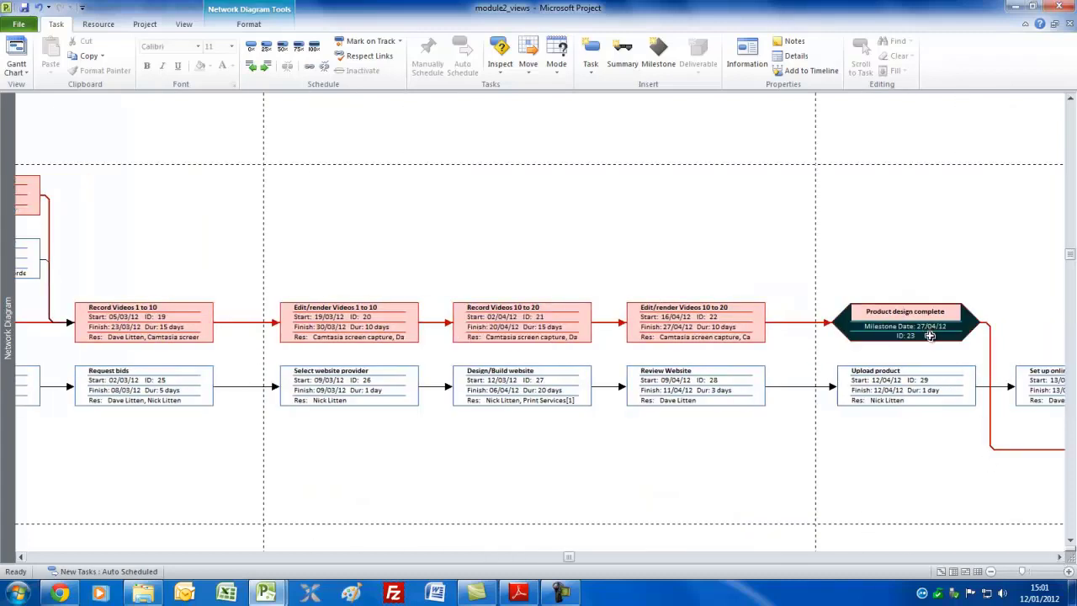
left_click(734, 321)
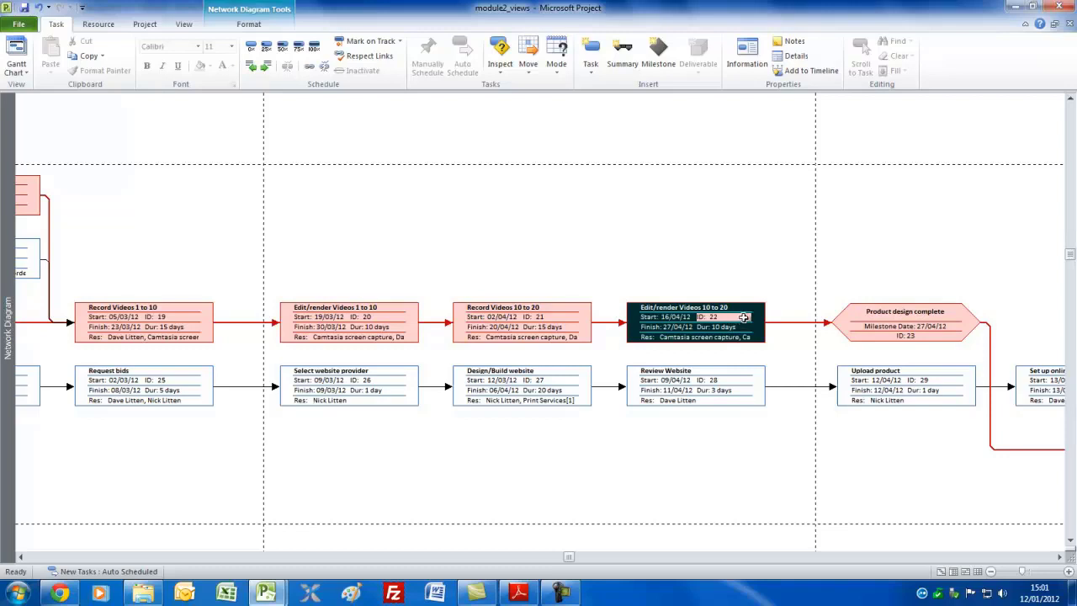
left_click(744, 337)
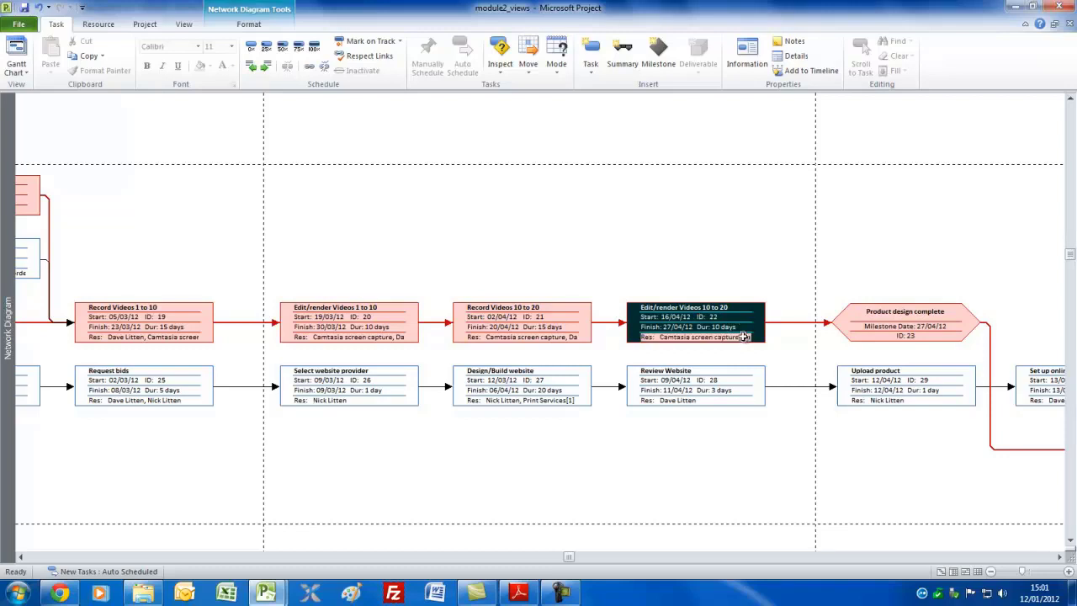
left_click(736, 318)
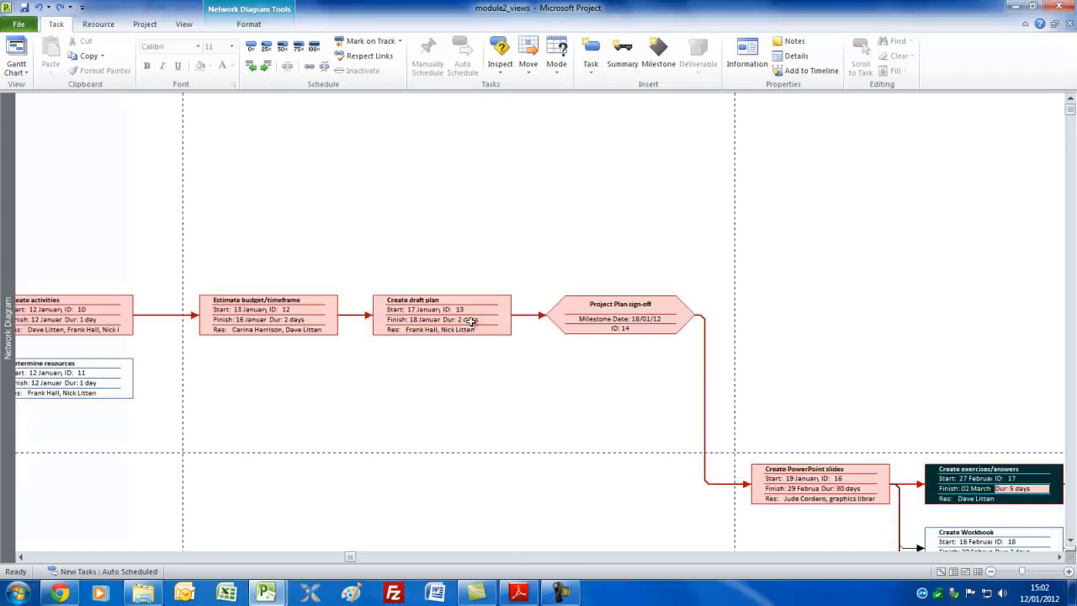
- Select Create draft plan, draw a new task box in the empty area above it and name the new task asasasasasas
left_click(470, 322)
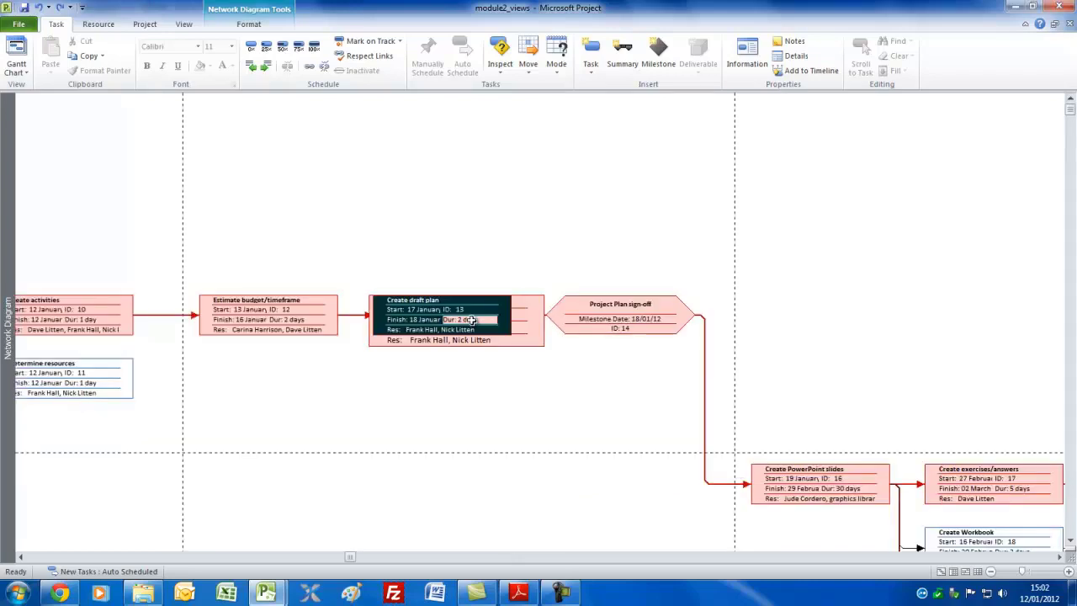
left_click_drag(422, 168, 611, 238)
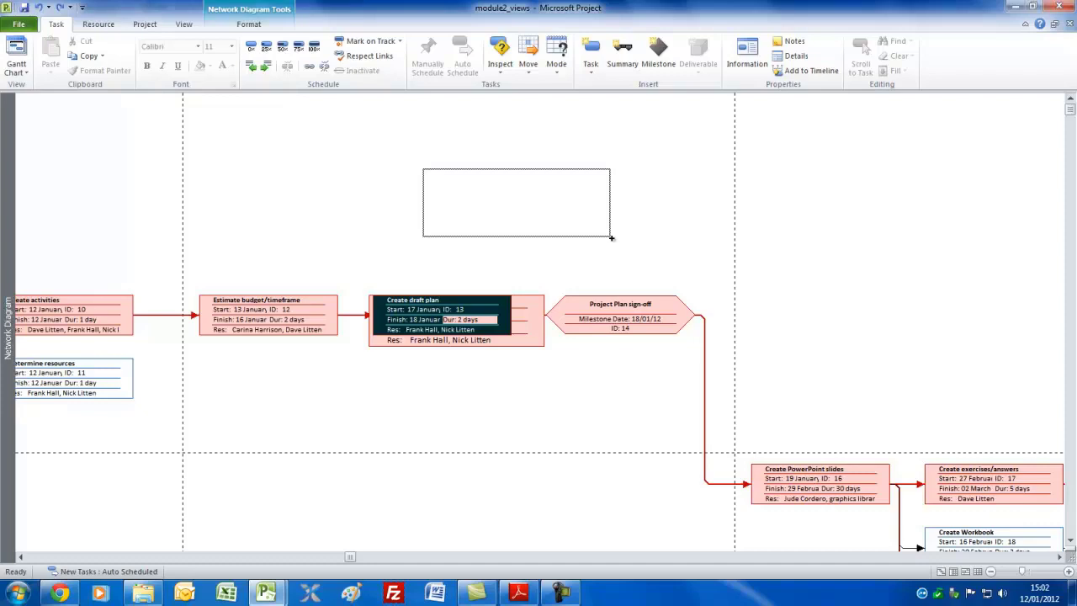
left_click_drag(611, 238, 613, 240)
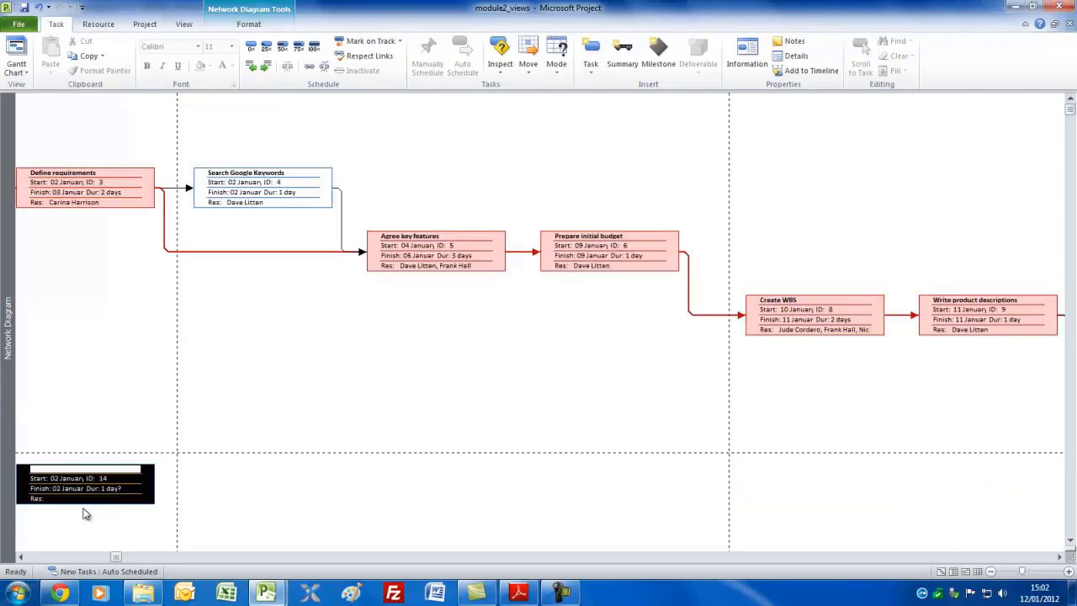
left_click_drag(71, 478, 71, 472)
type("asasasasasas")
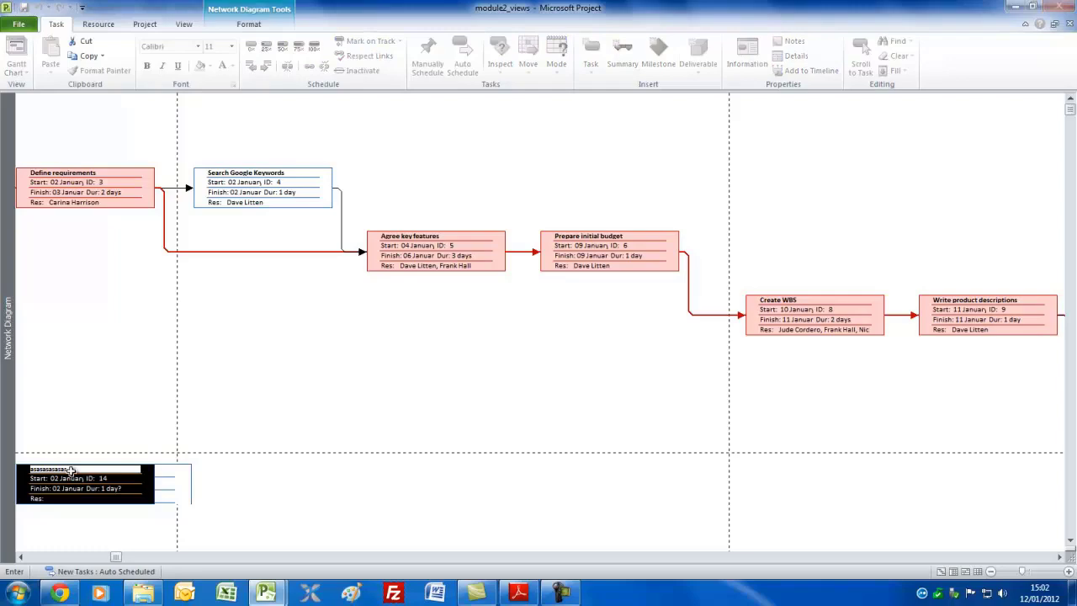
- Open the asasasasasas task's information, review its predecessors and resources, and close it without changes
double_click(76, 481)
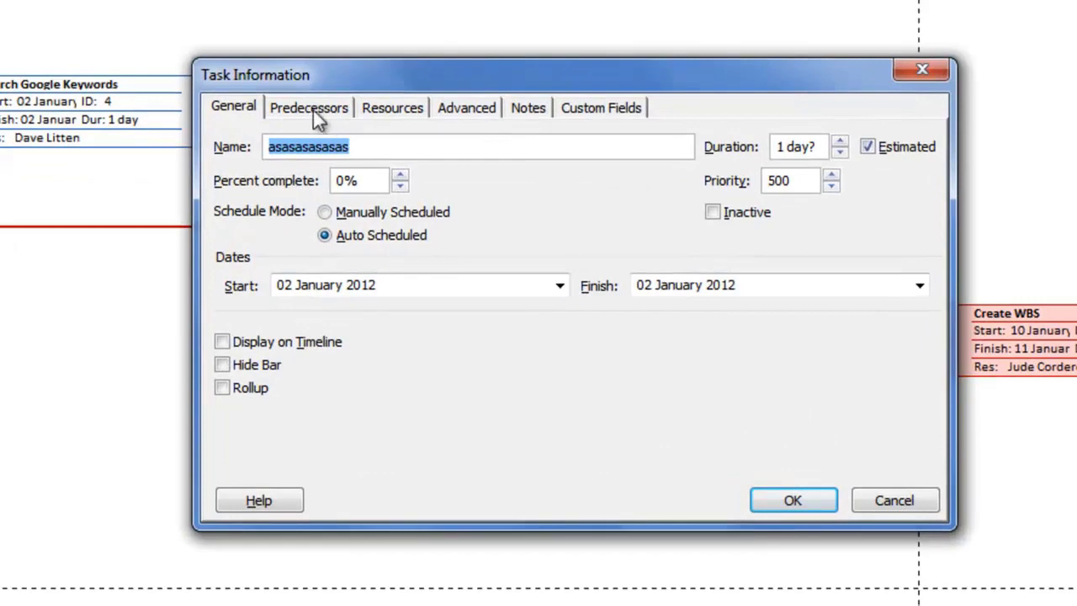
left_click(313, 110)
left_click(392, 109)
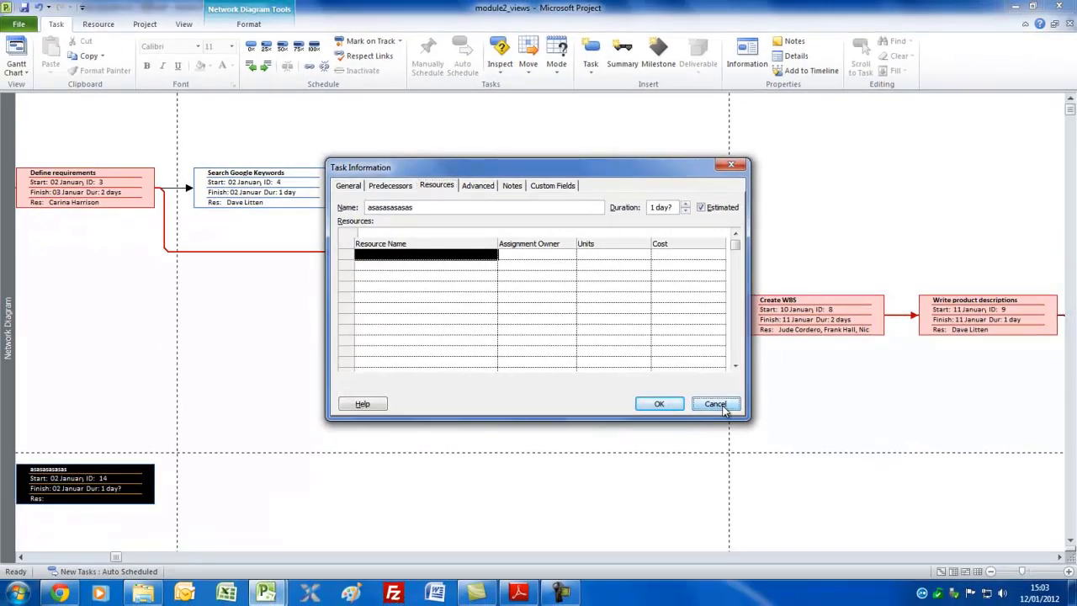
left_click(715, 405)
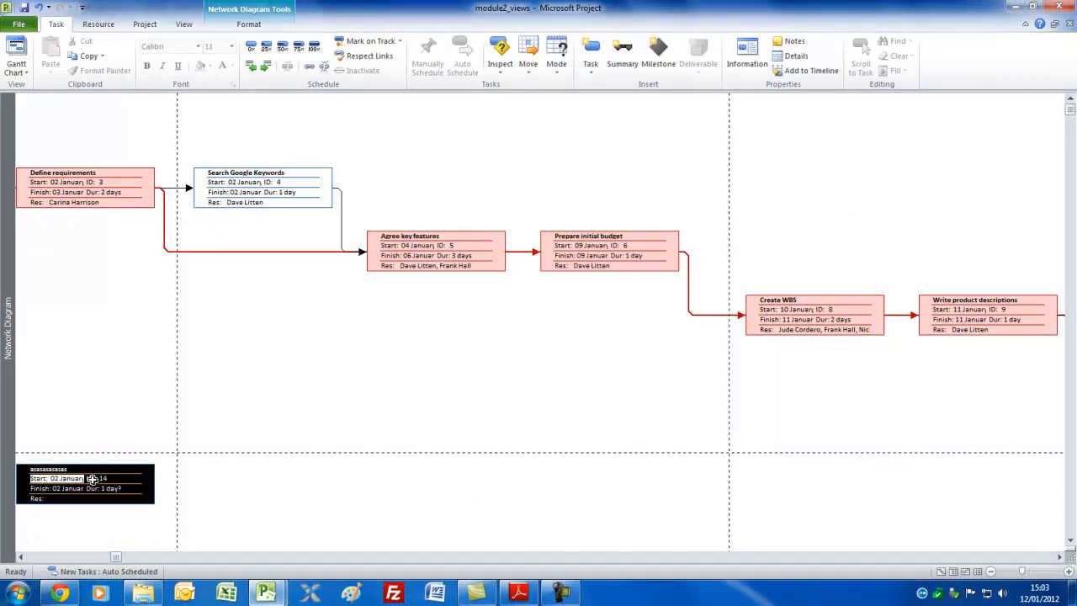
- Link the asasasasasas box to Agree key features as its predecessor, and delete the asasasasasas task
left_click(39, 497)
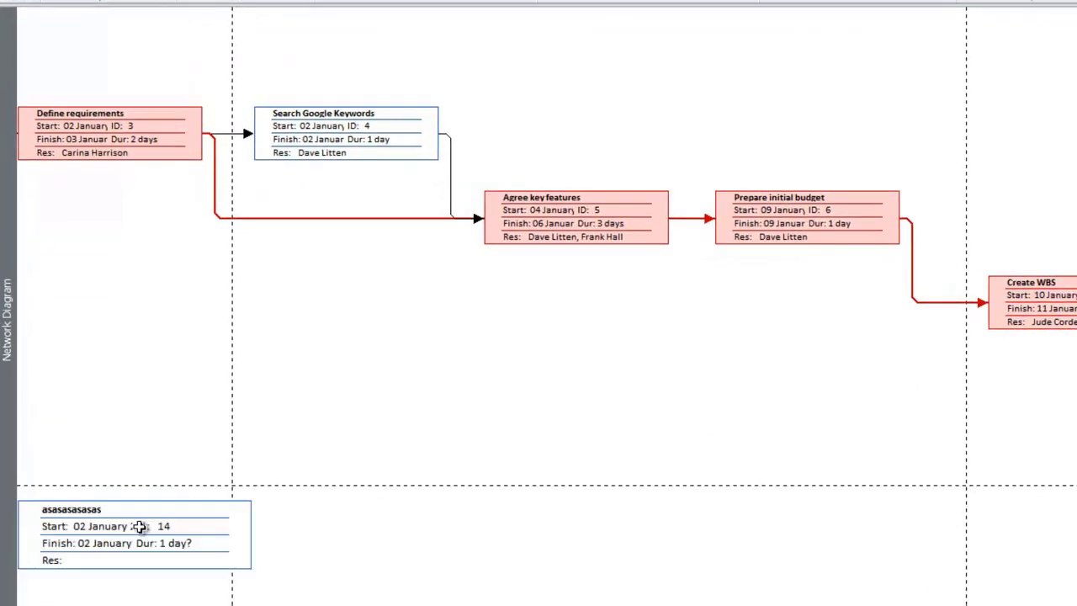
left_click(140, 526)
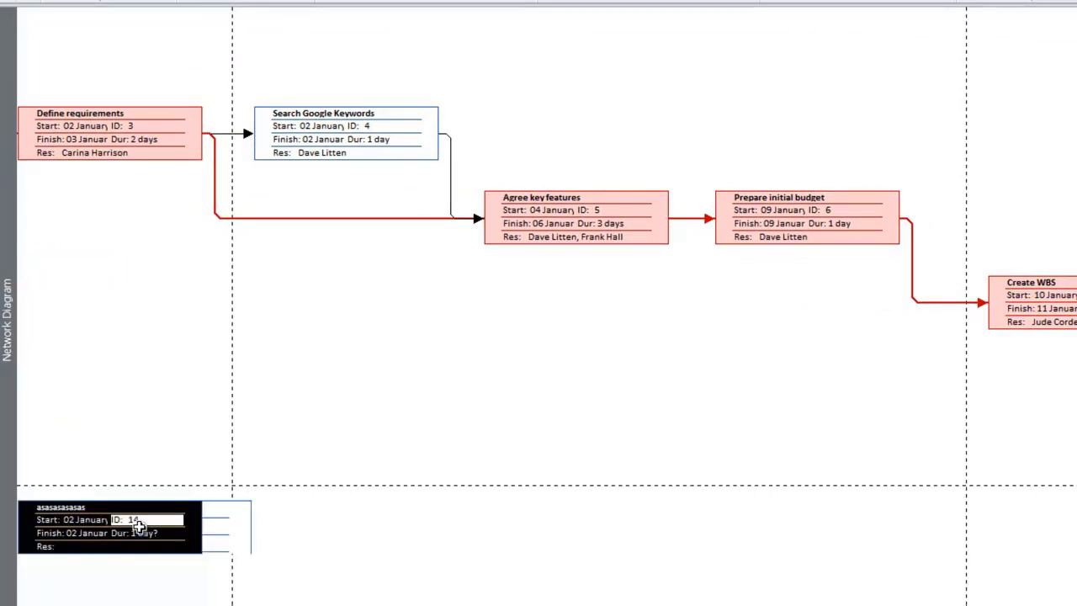
left_click_drag(140, 526, 532, 223)
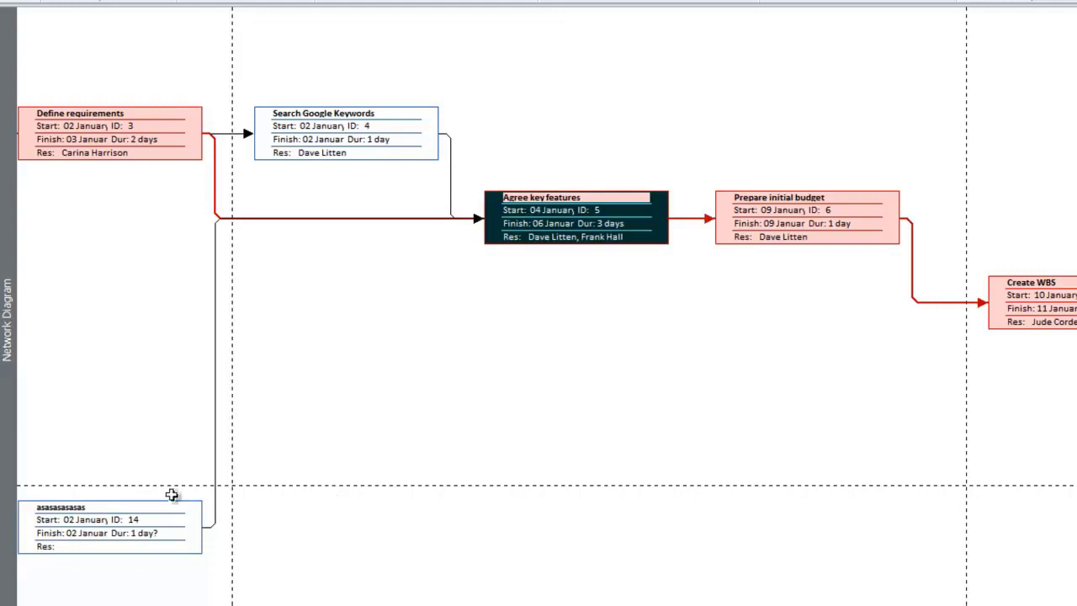
left_click(101, 528)
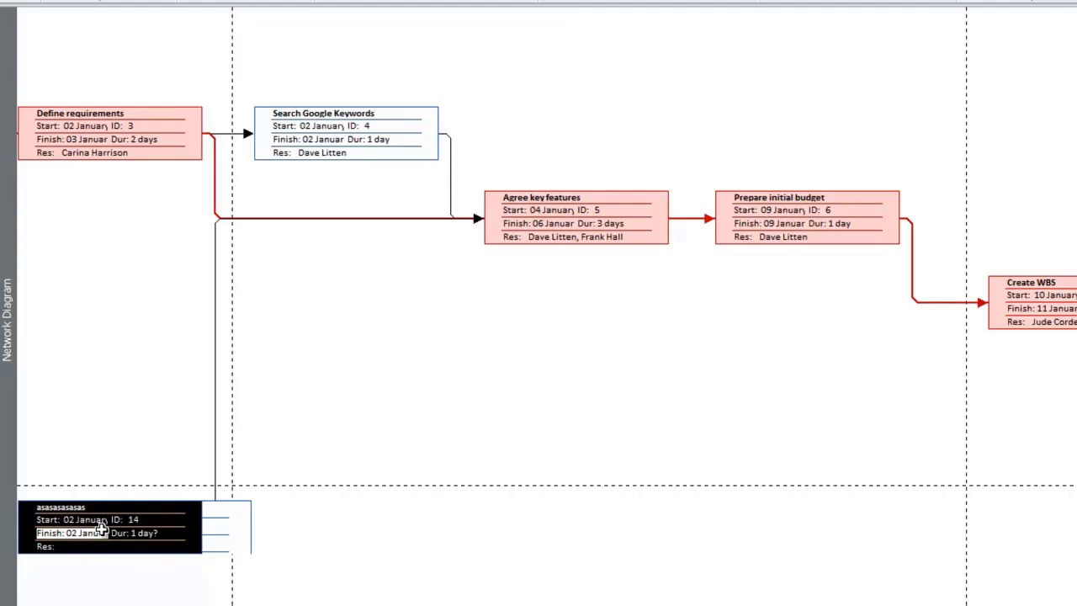
key("Delete")
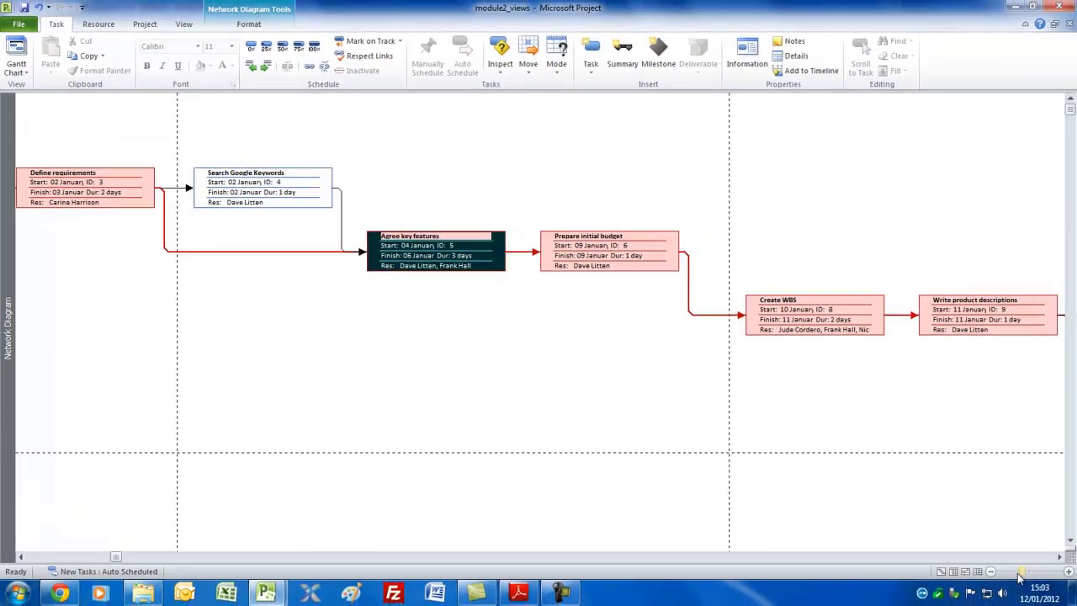
- Examine the Network Diagram at a reduced scale, including the Determine resources box's details and the tasks that follow
left_click(990, 573)
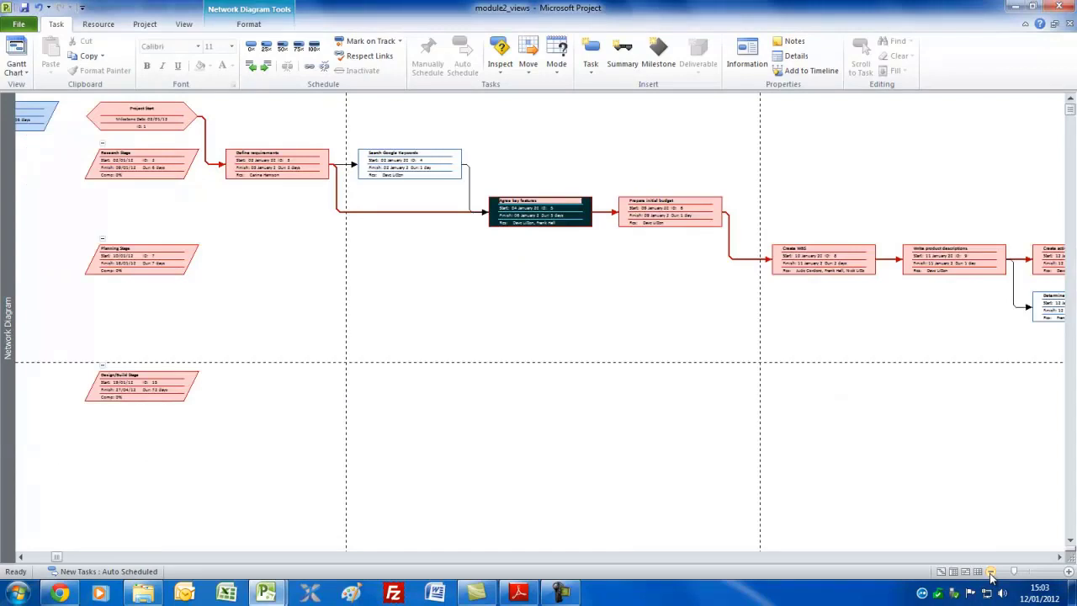
left_click(990, 572)
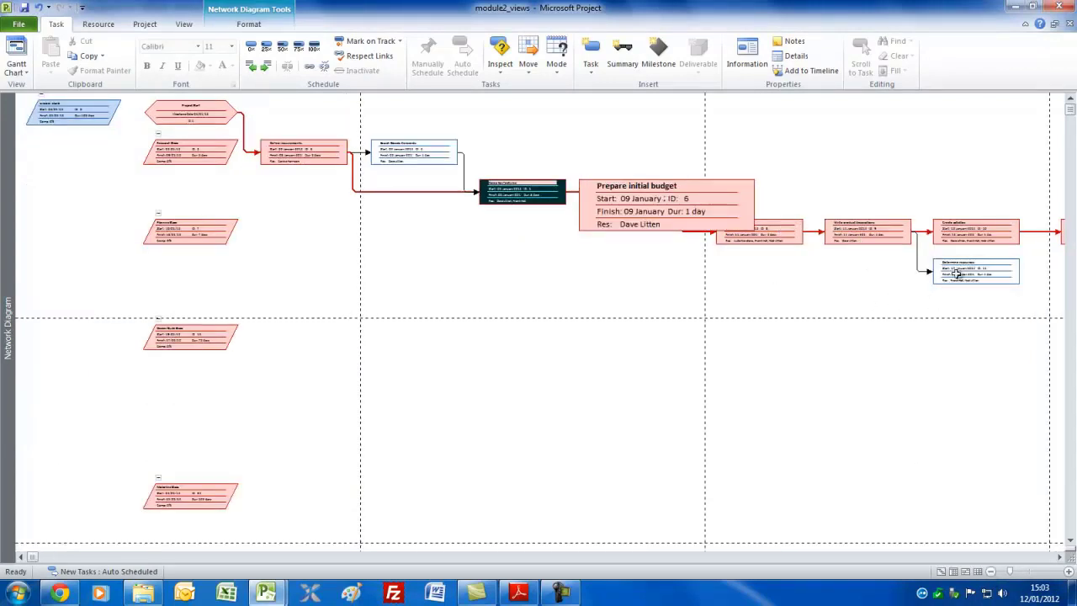
mouse_move(997, 269)
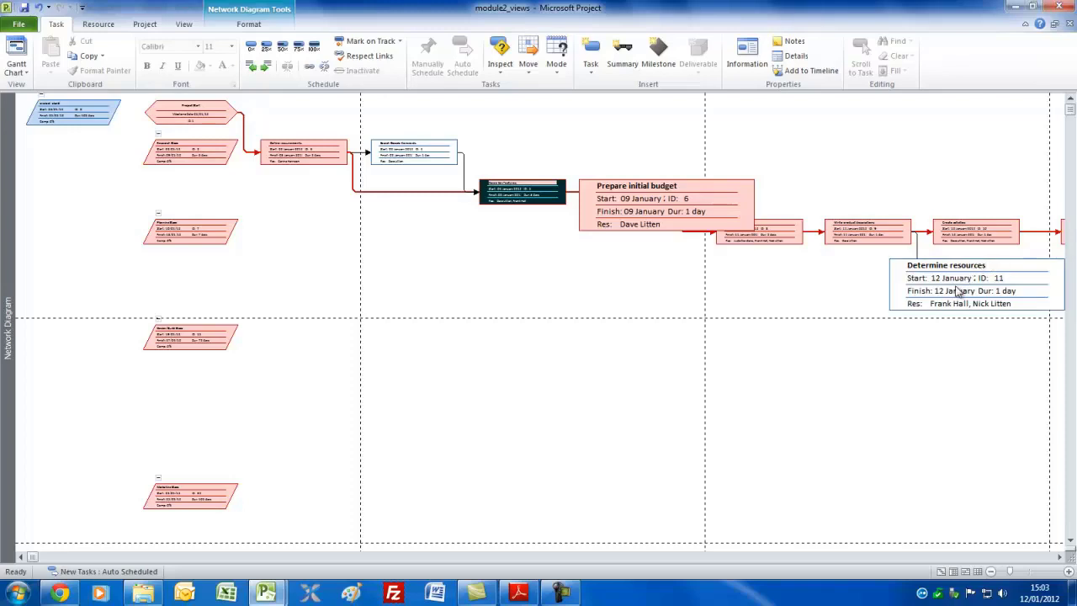
left_click(1059, 557)
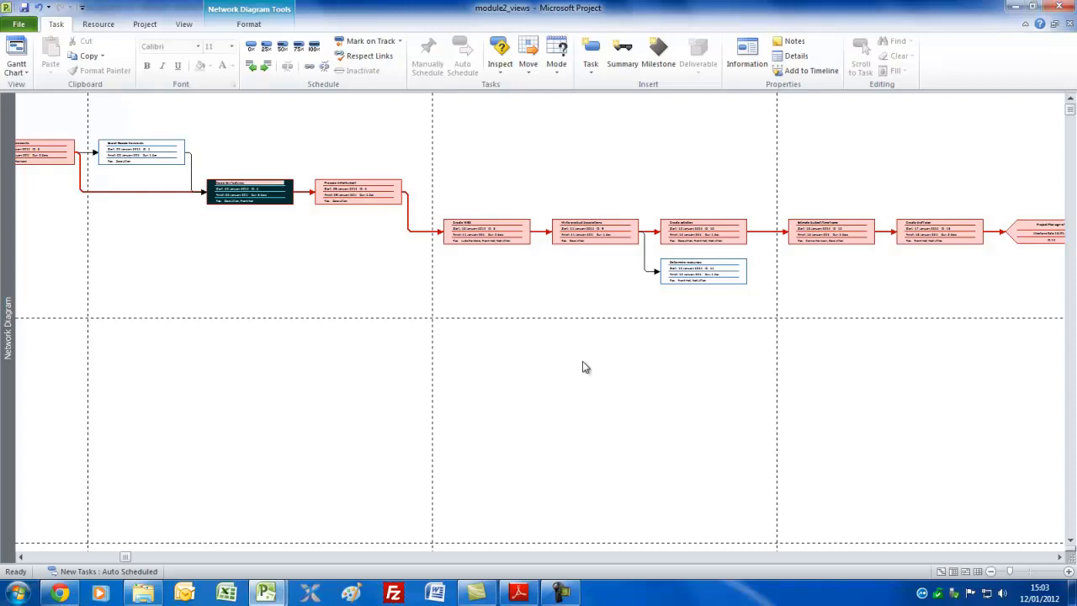
- Apply the Calendar view to the project
left_click(28, 74)
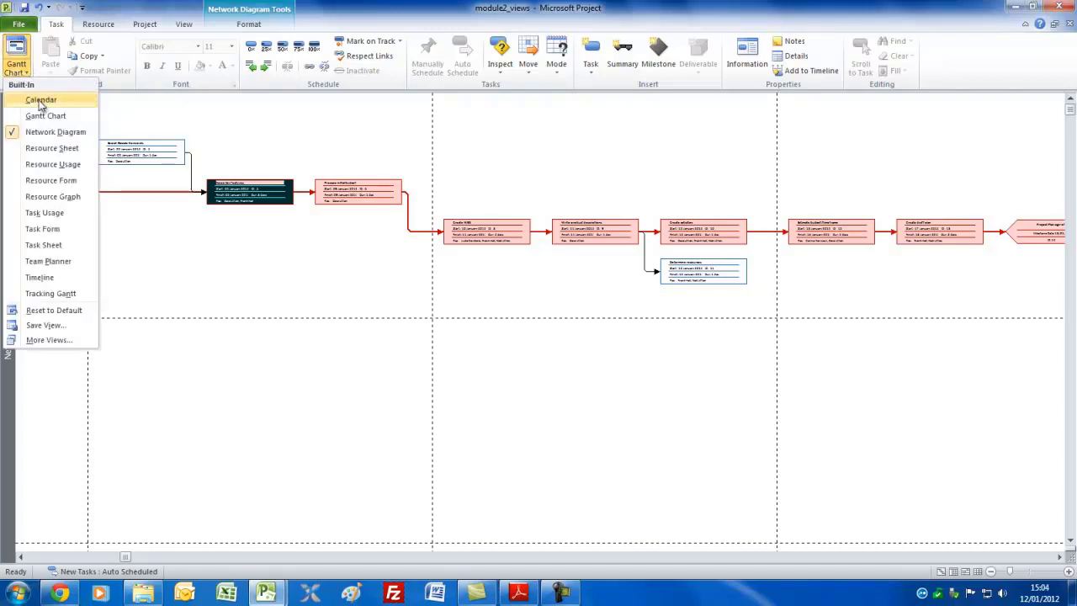
left_click(40, 101)
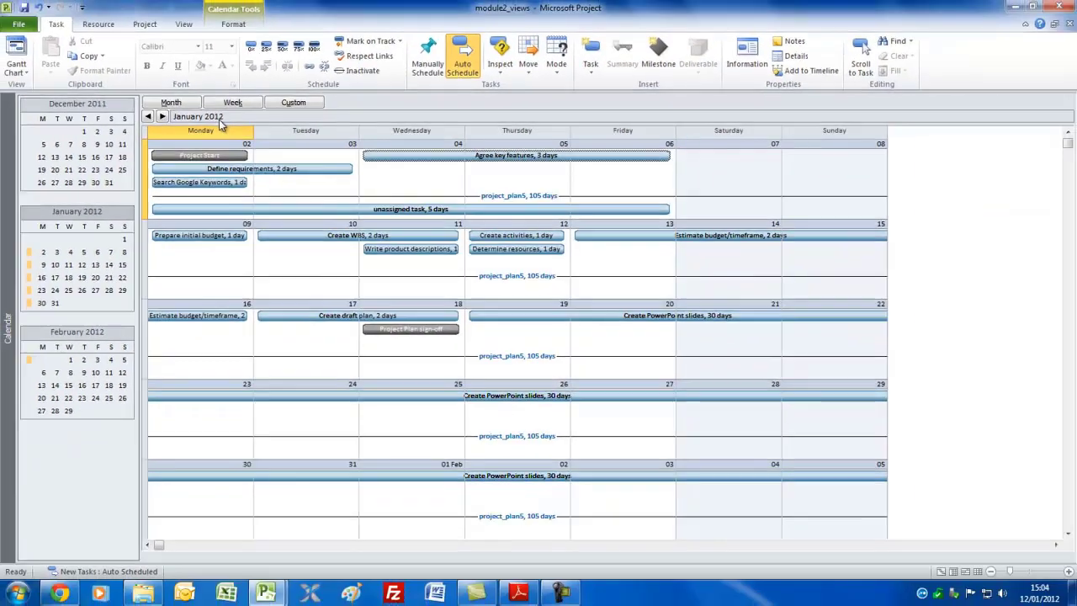
- Return to the Gantt Chart view and try different timescale zoom levels, ending zoomed out with two-week intervals
left_click(17, 50)
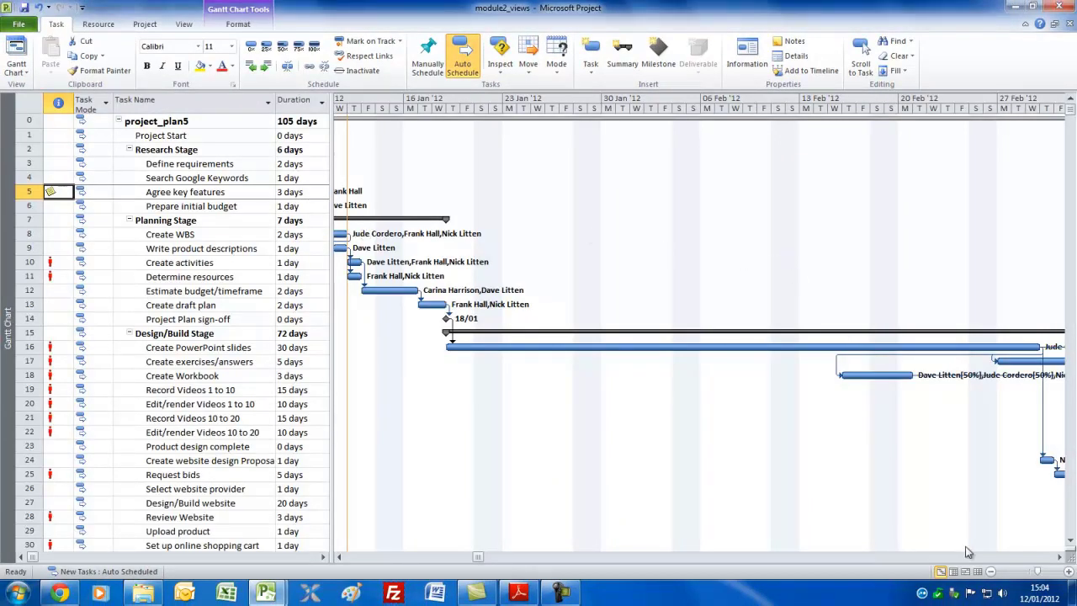
left_click(990, 572)
left_click(990, 573)
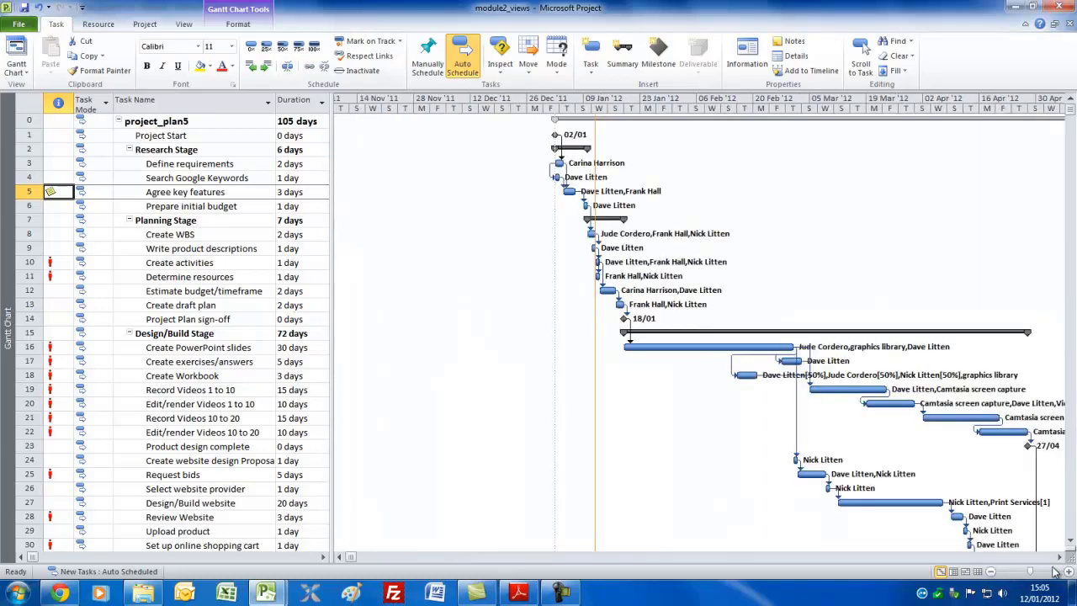
left_click(1068, 572)
left_click(1069, 572)
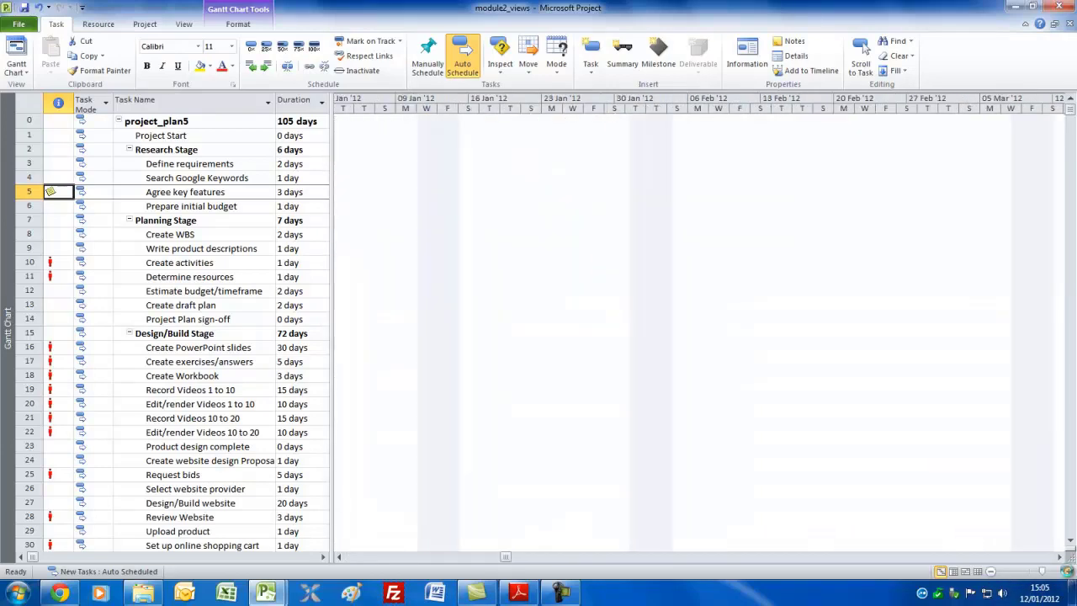
left_click(990, 573)
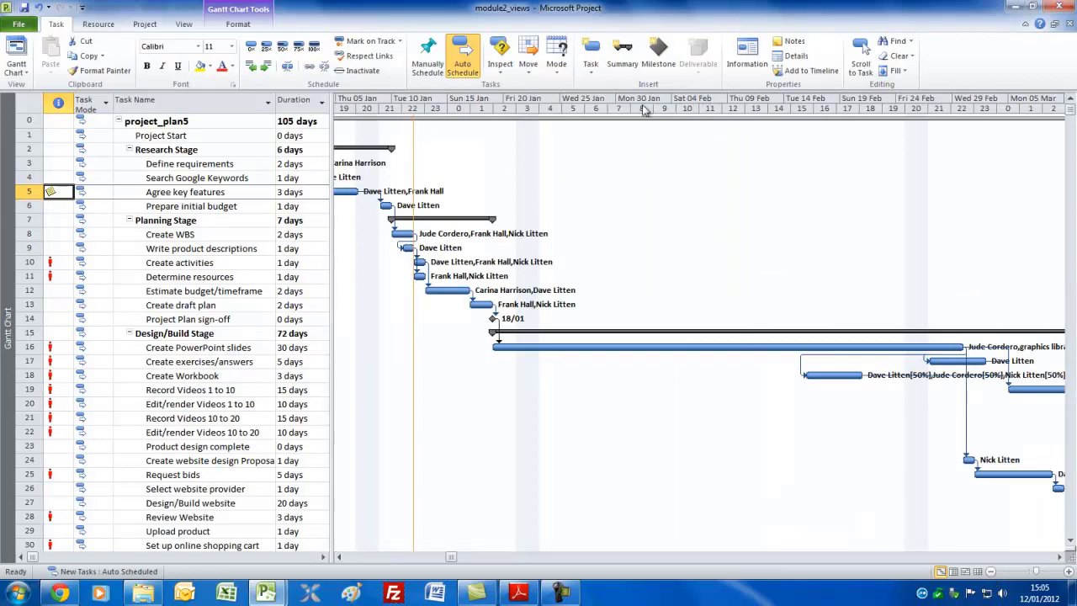
left_click(990, 573)
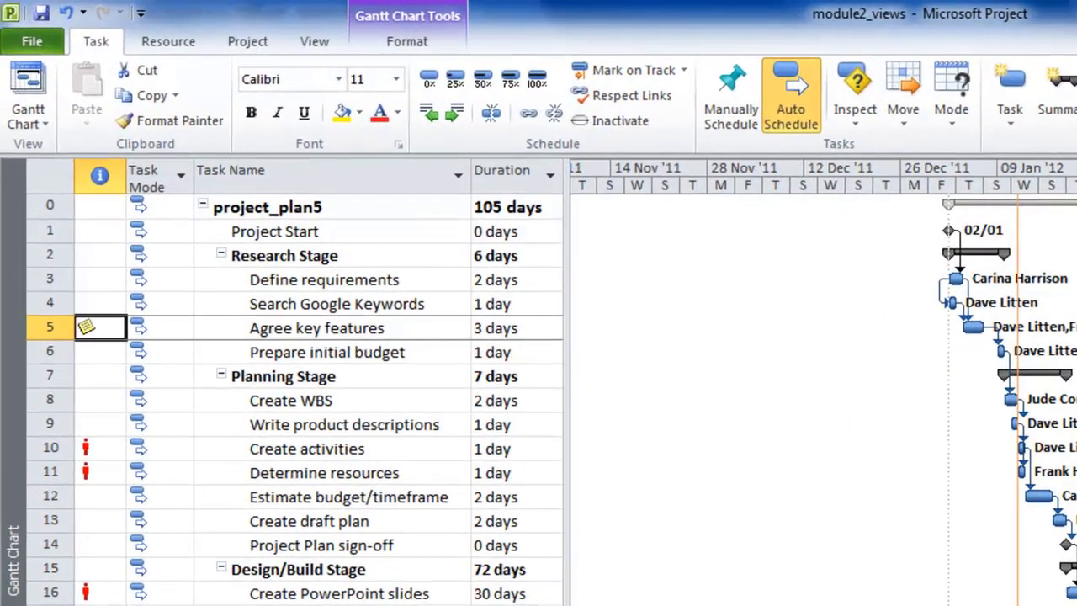
- Set the Gantt Chart's timescale to Weeks
left_click(314, 42)
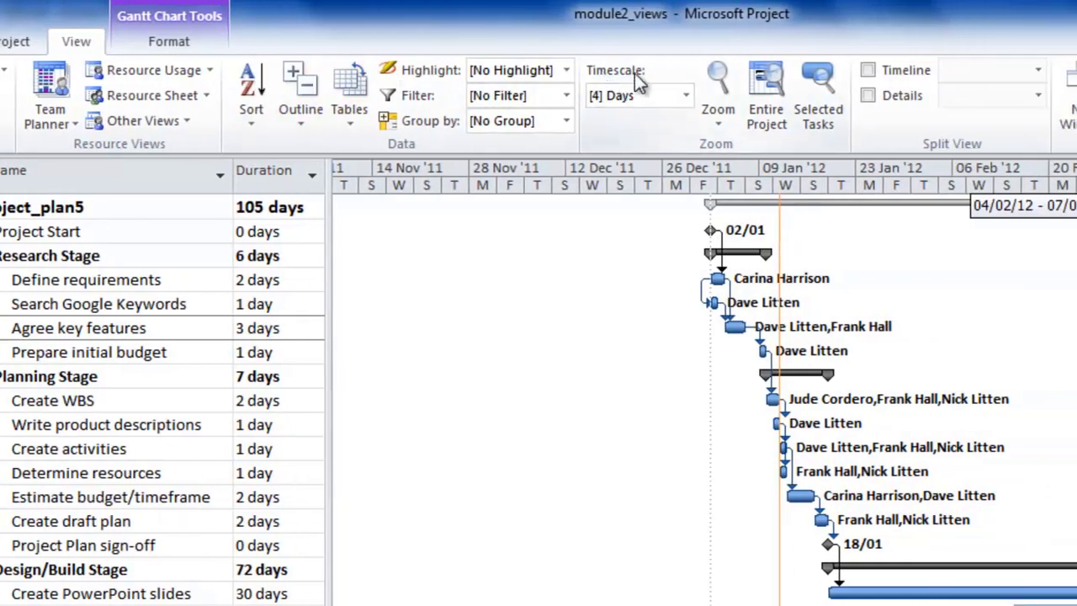
left_click(687, 95)
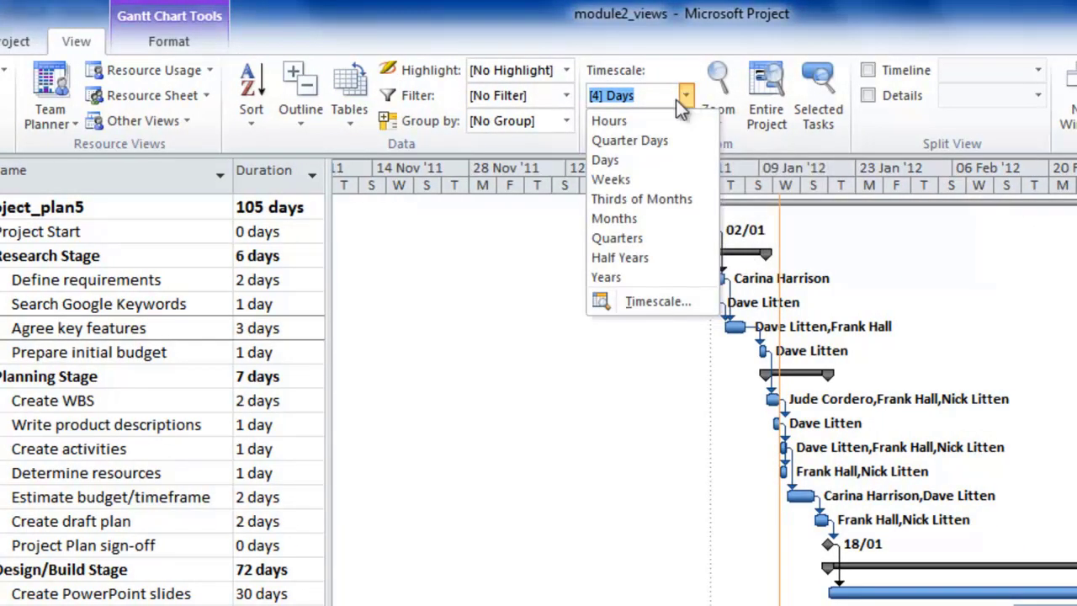
left_click(659, 183)
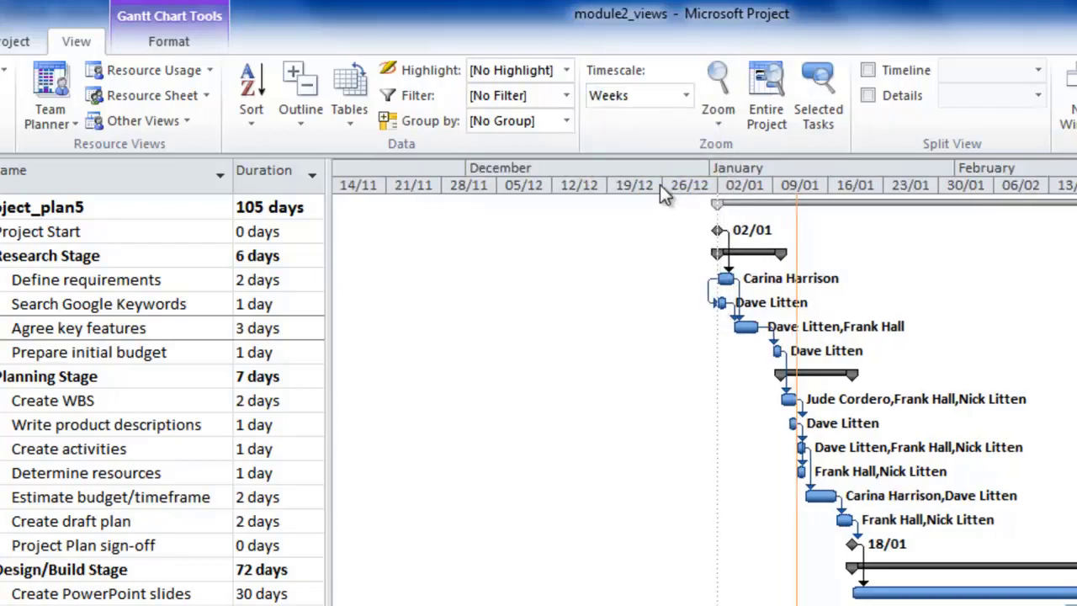
- Open the detailed timescale settings and compare the top, middle and bottom tier formatting with the Gantt Chart's heading
left_click(686, 96)
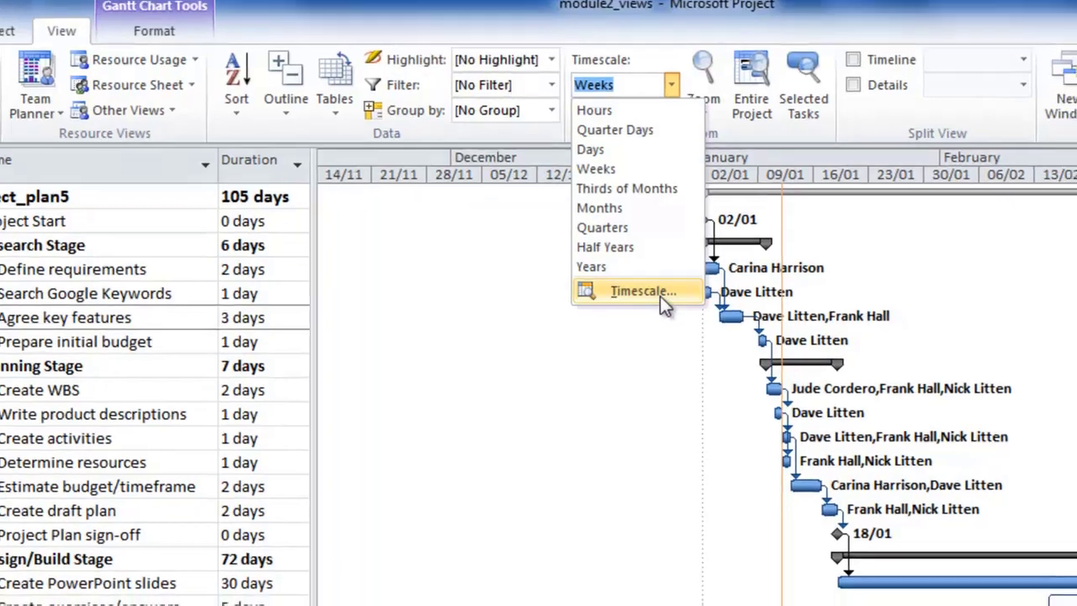
left_click(665, 303)
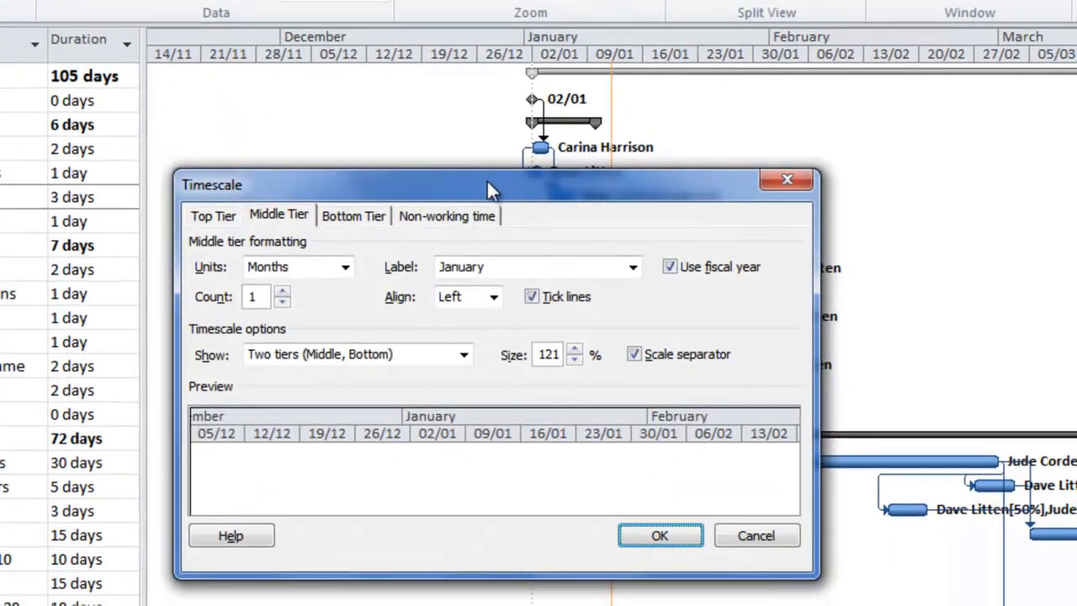
left_click_drag(492, 190, 670, 126)
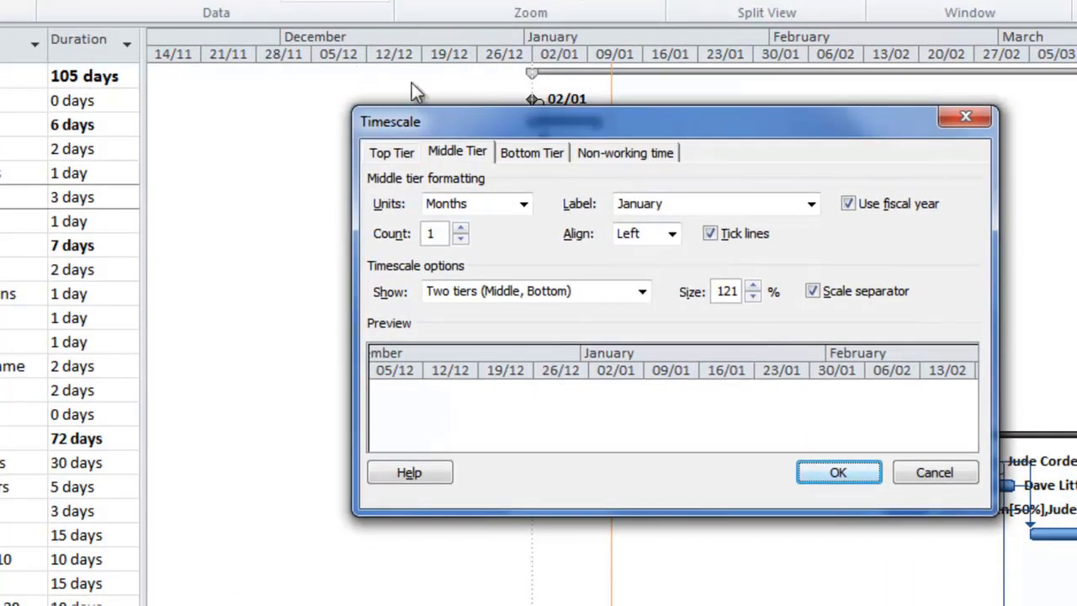
left_click(391, 155)
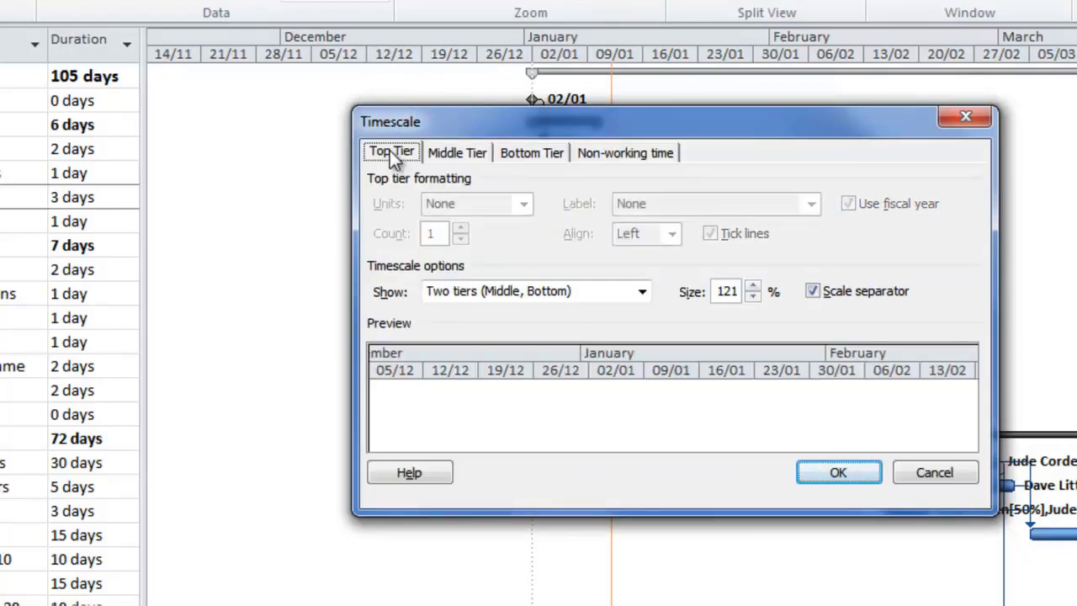
left_click(446, 155)
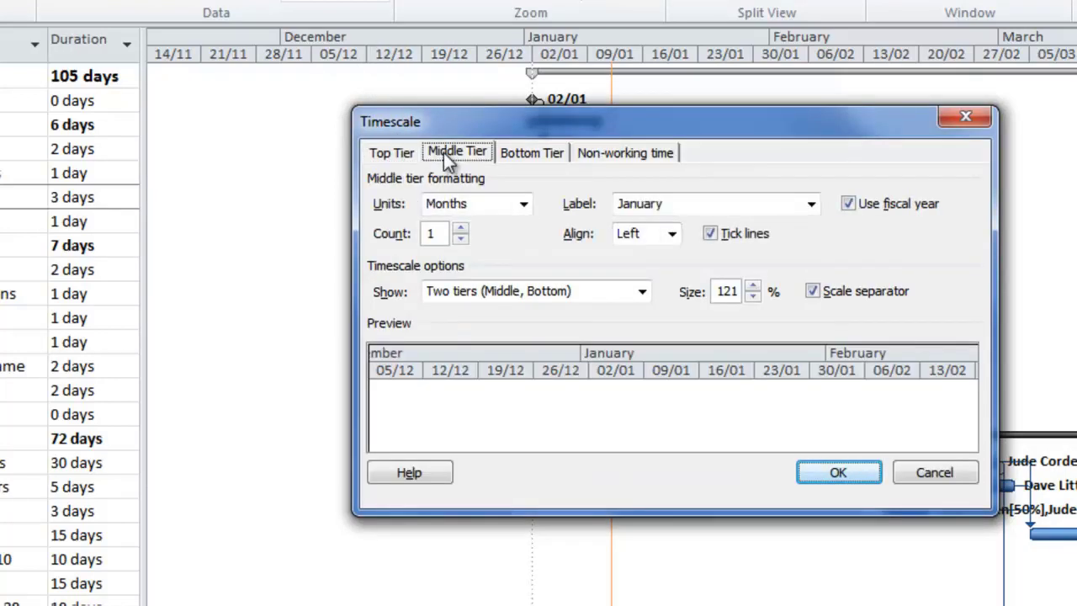
left_click(542, 157)
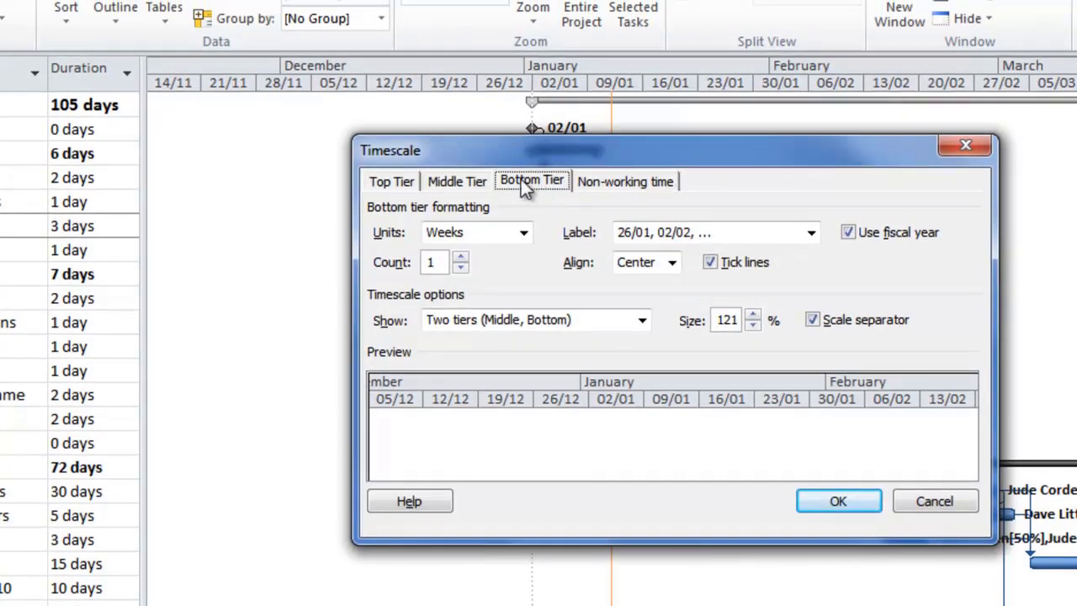
left_click(466, 184)
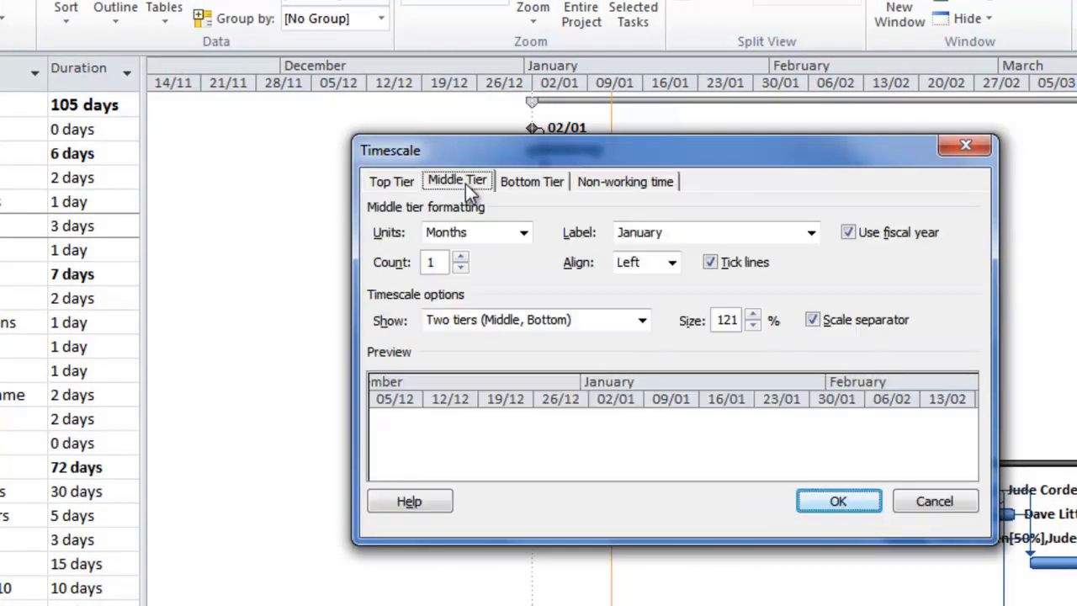
left_click(518, 184)
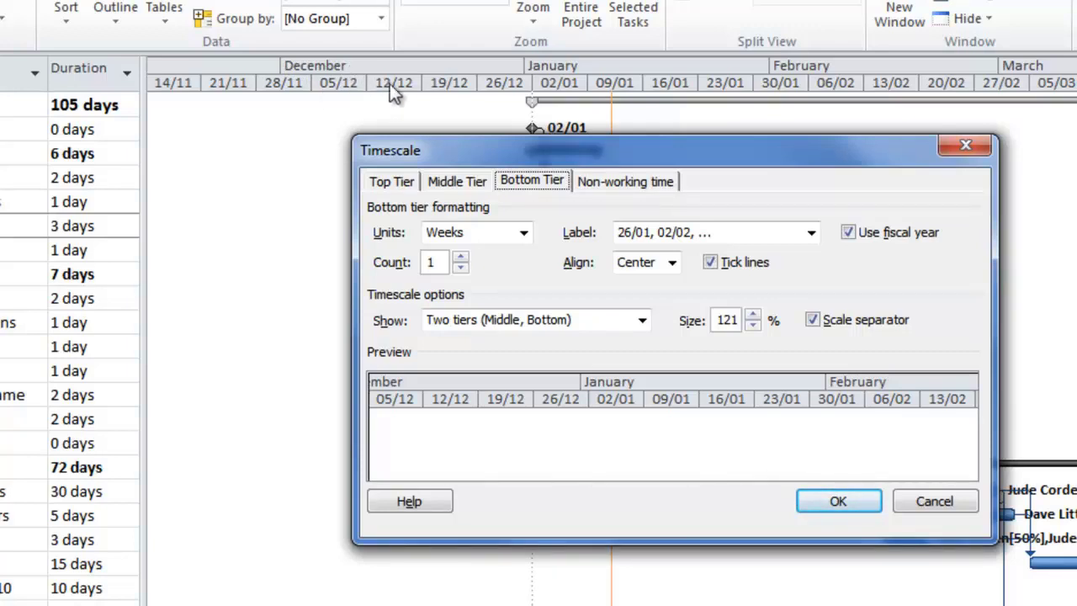
left_click(460, 182)
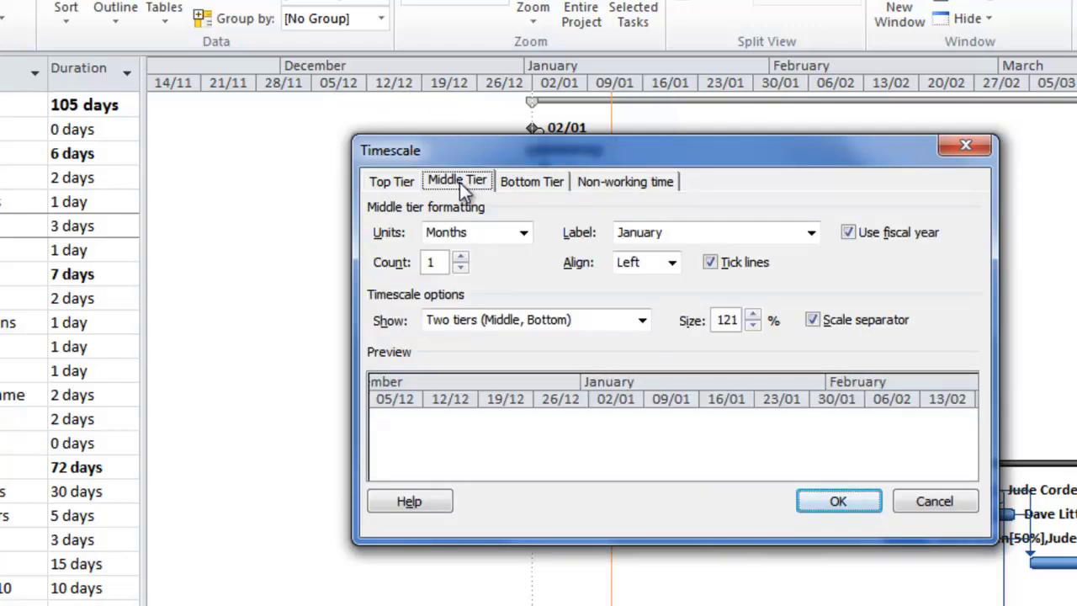
- Set the timescale's middle tier units to Weeks and the timescale size to 100%
left_click(524, 235)
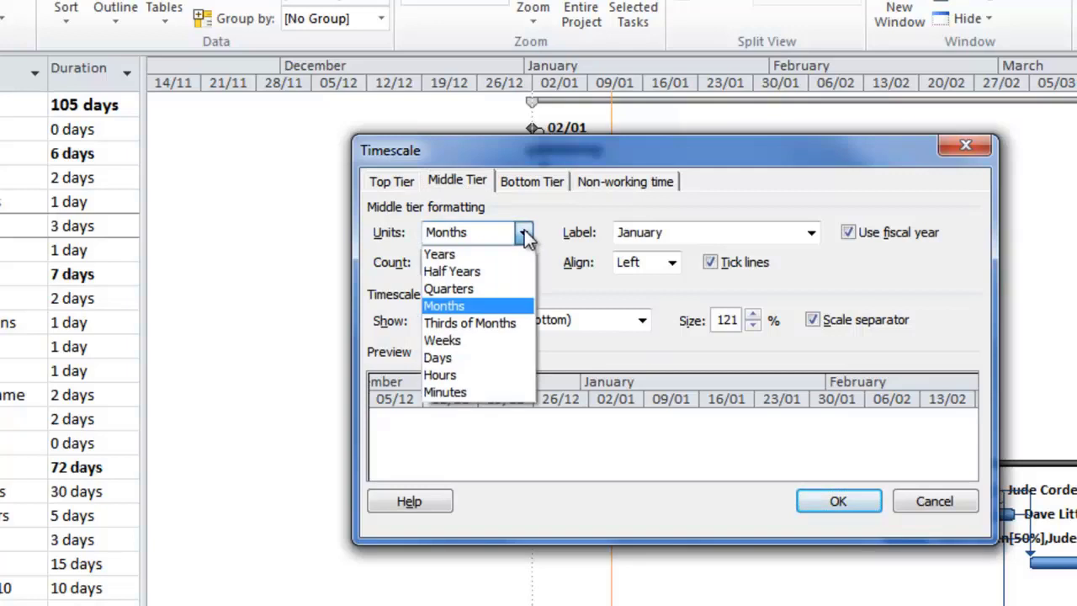
left_click(484, 341)
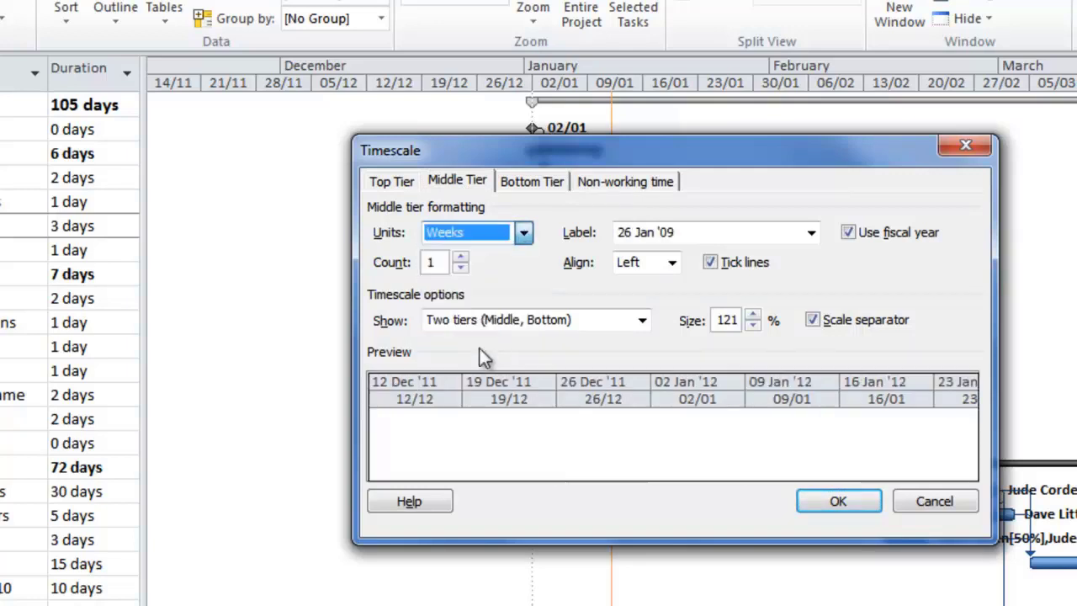
double_click(431, 263)
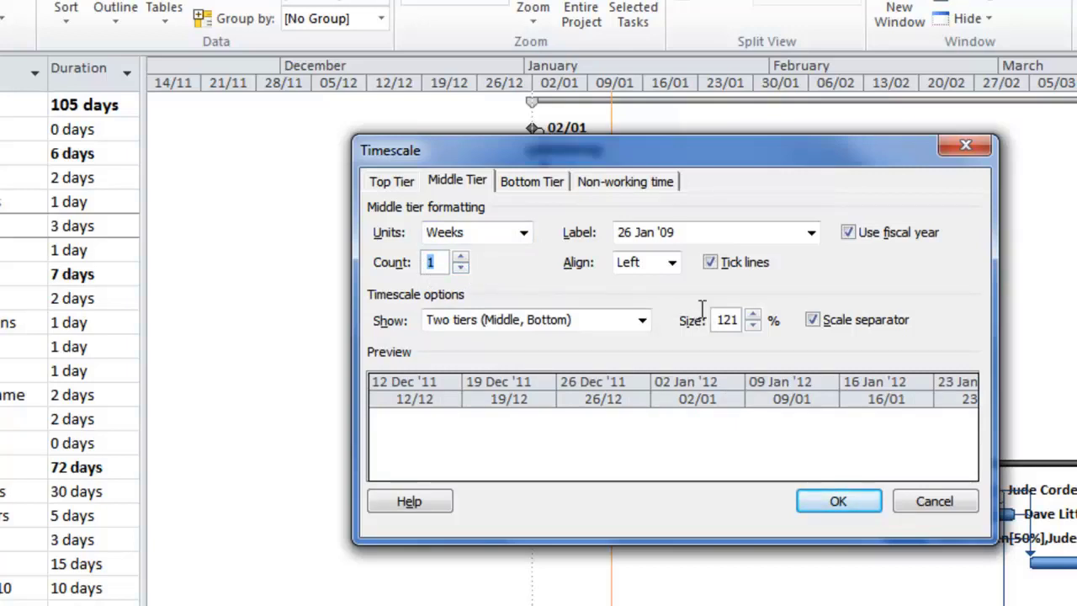
left_click(754, 327)
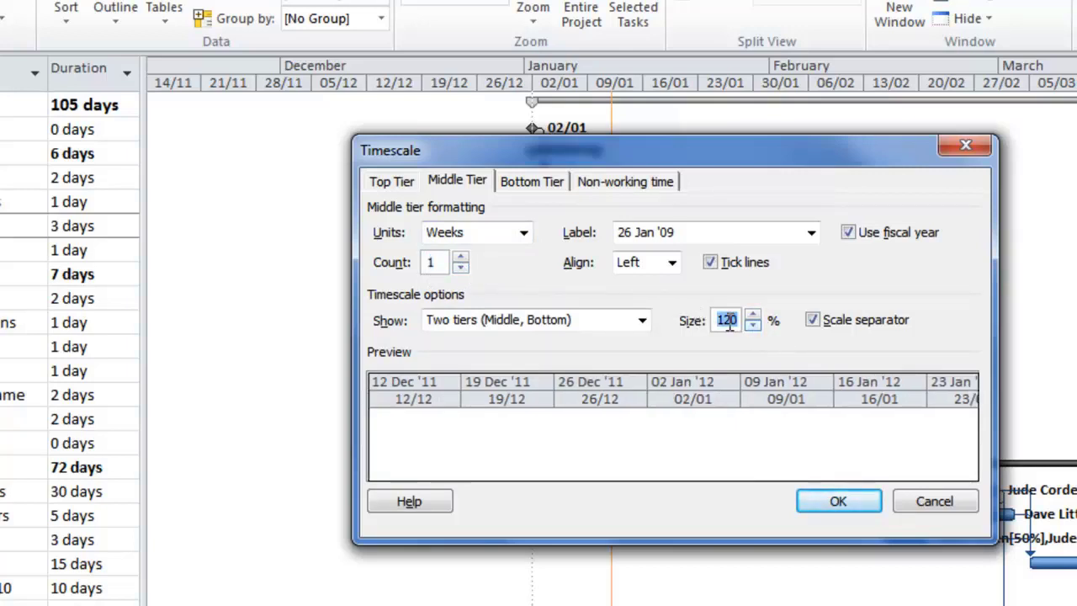
left_click(754, 313)
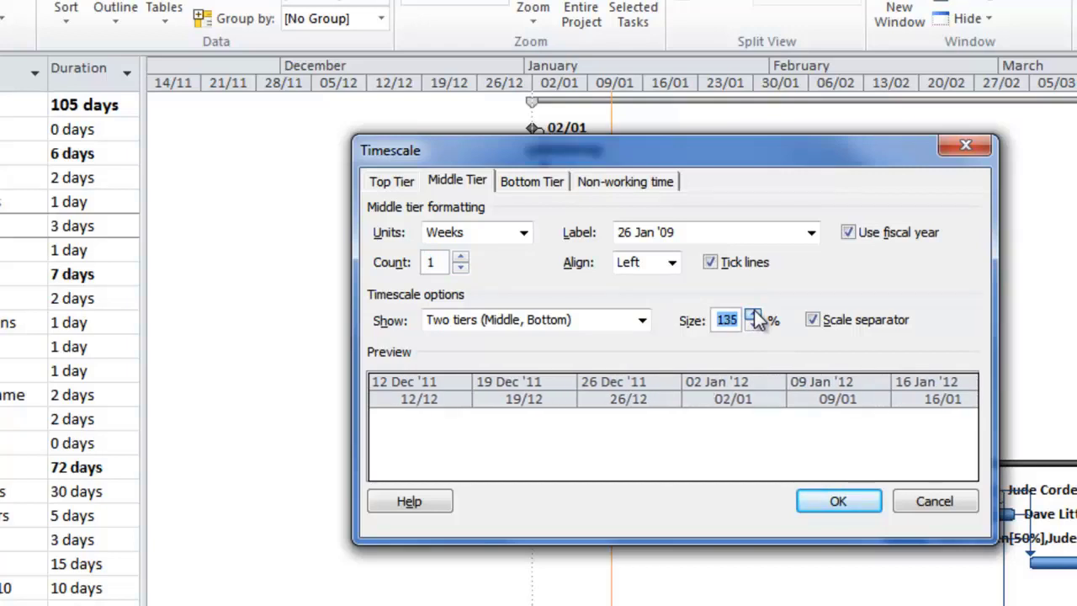
left_click(752, 326)
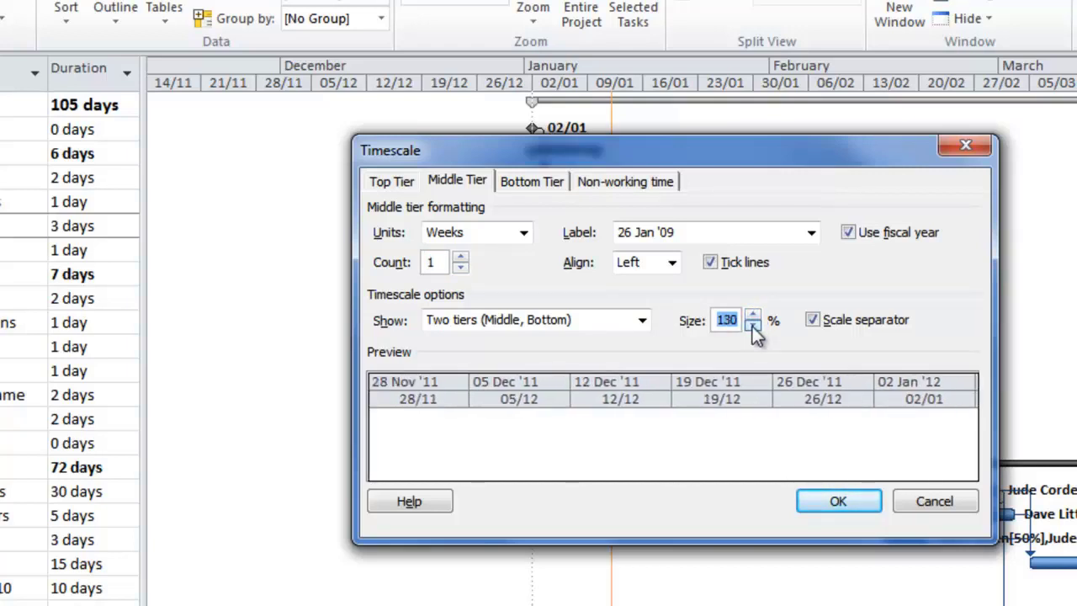
left_click(752, 327)
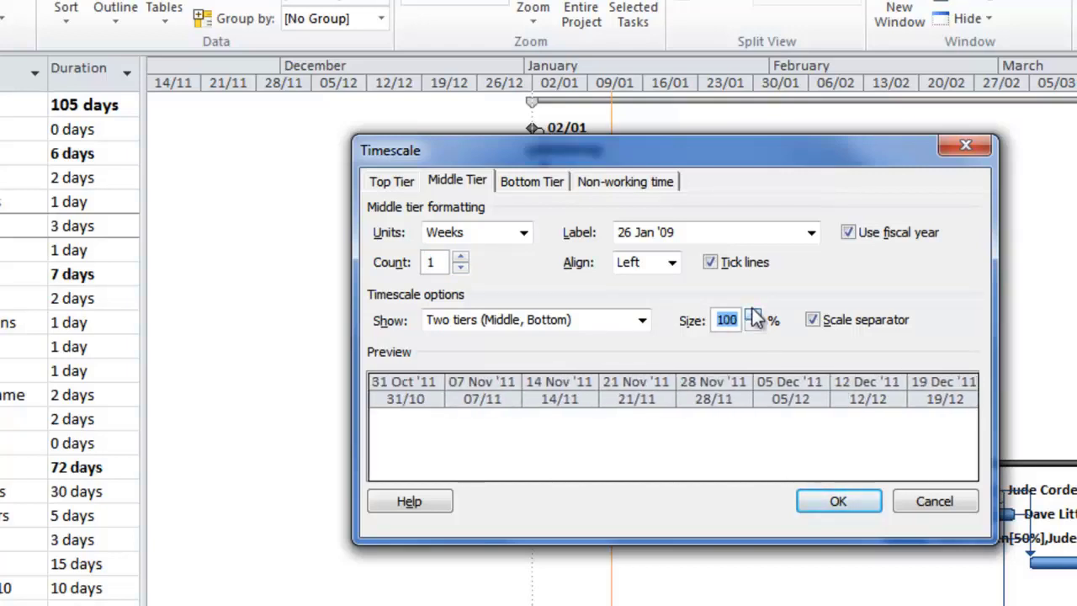
- Set the timescale's bottom tier units to Days and apply the timescale settings to the Gantt Chart
left_click(536, 183)
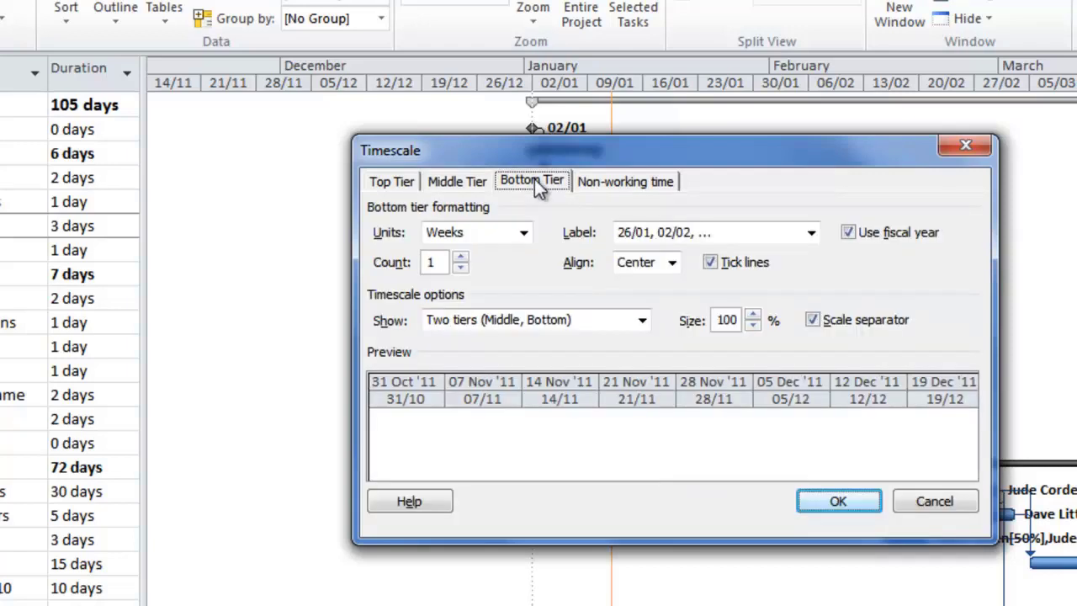
left_click(522, 232)
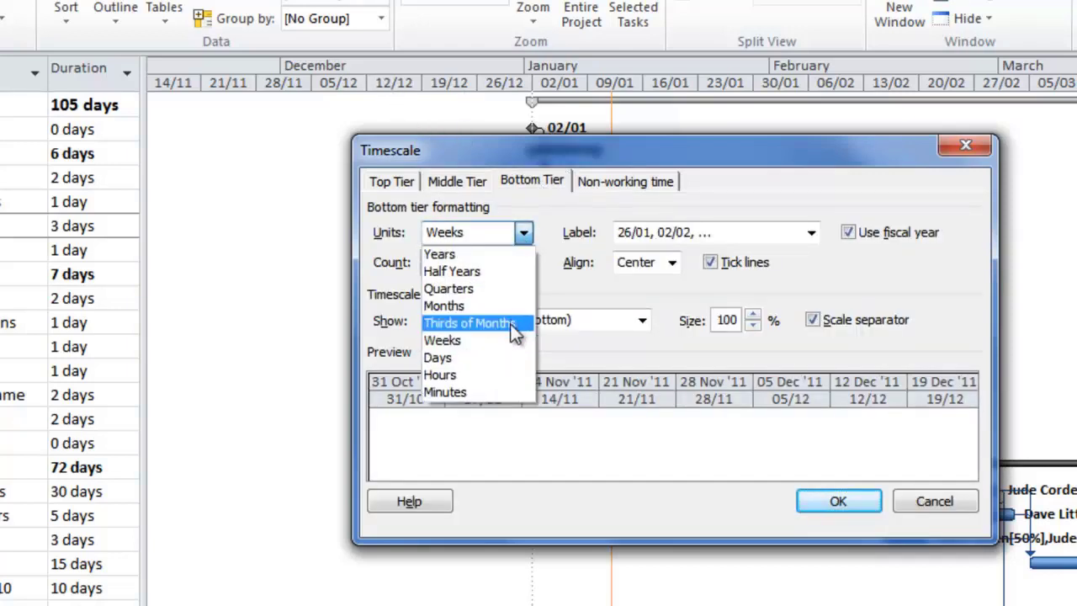
left_click(506, 358)
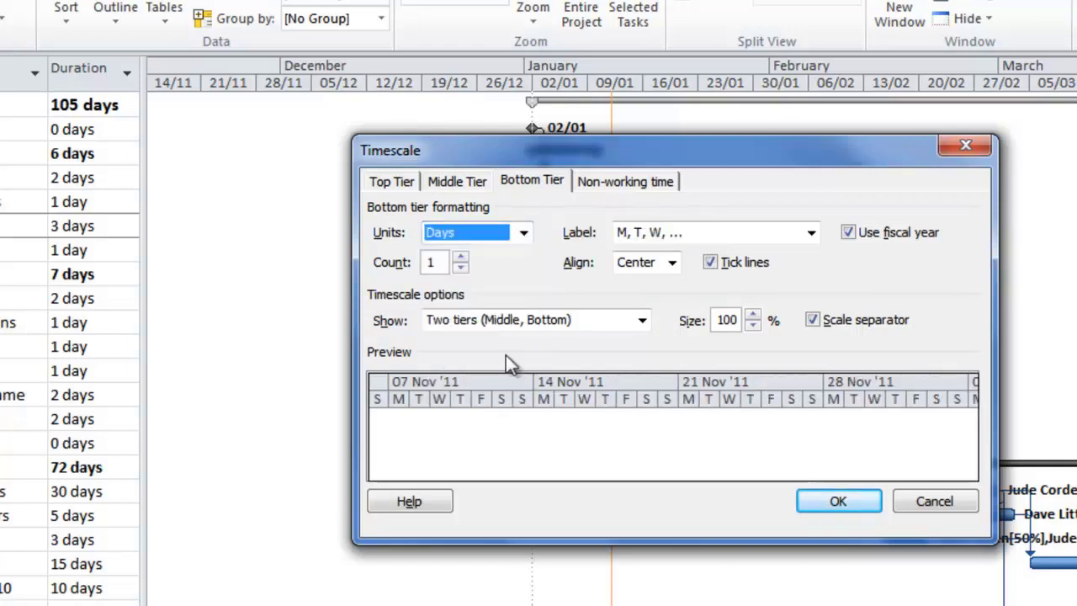
double_click(427, 263)
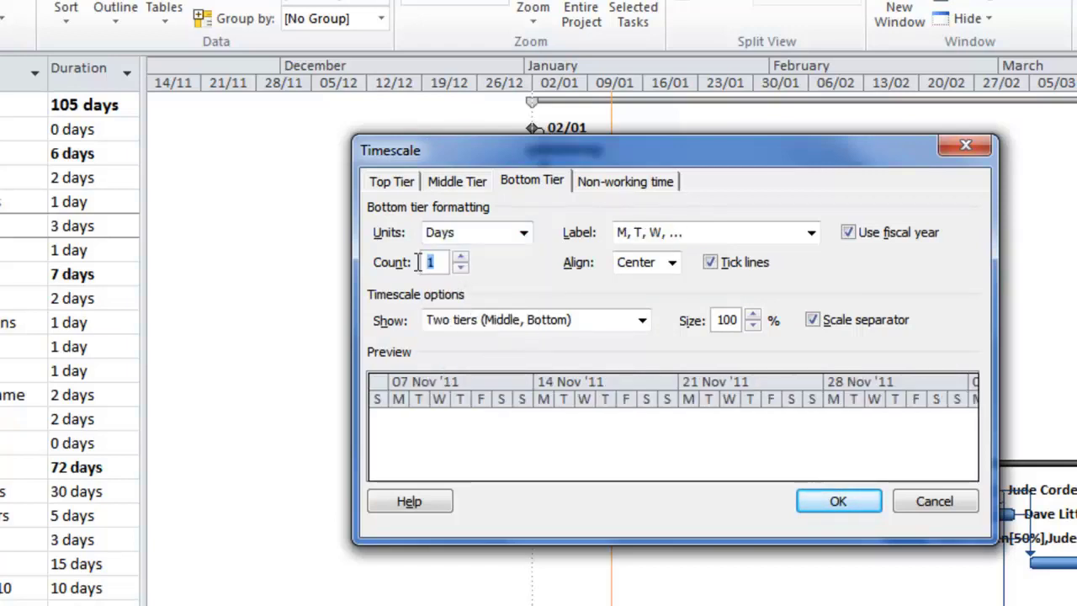
left_click(838, 504)
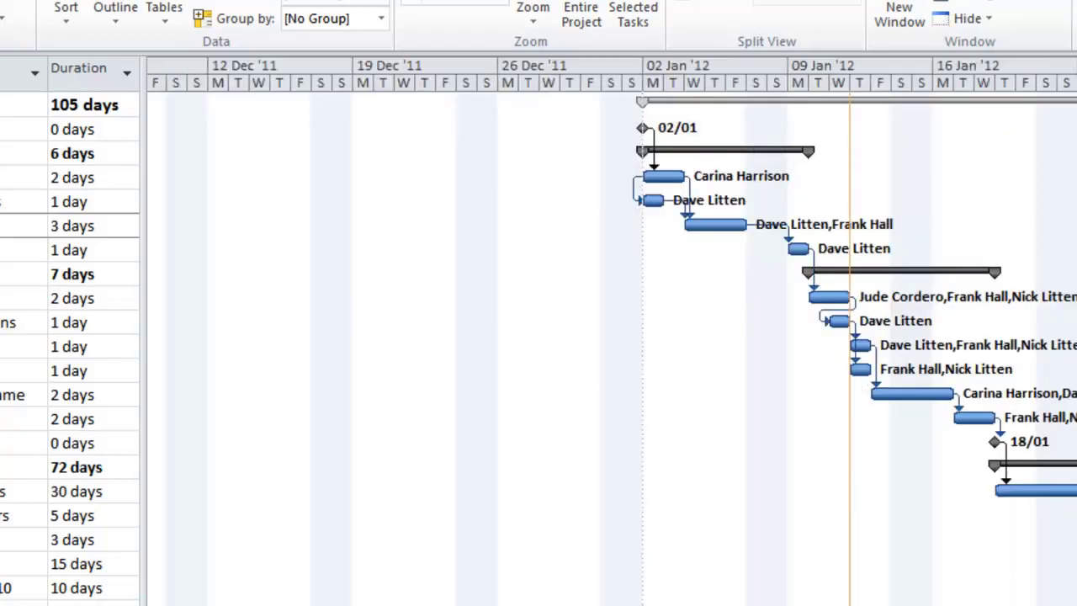
scroll(612, 337, "right", 5)
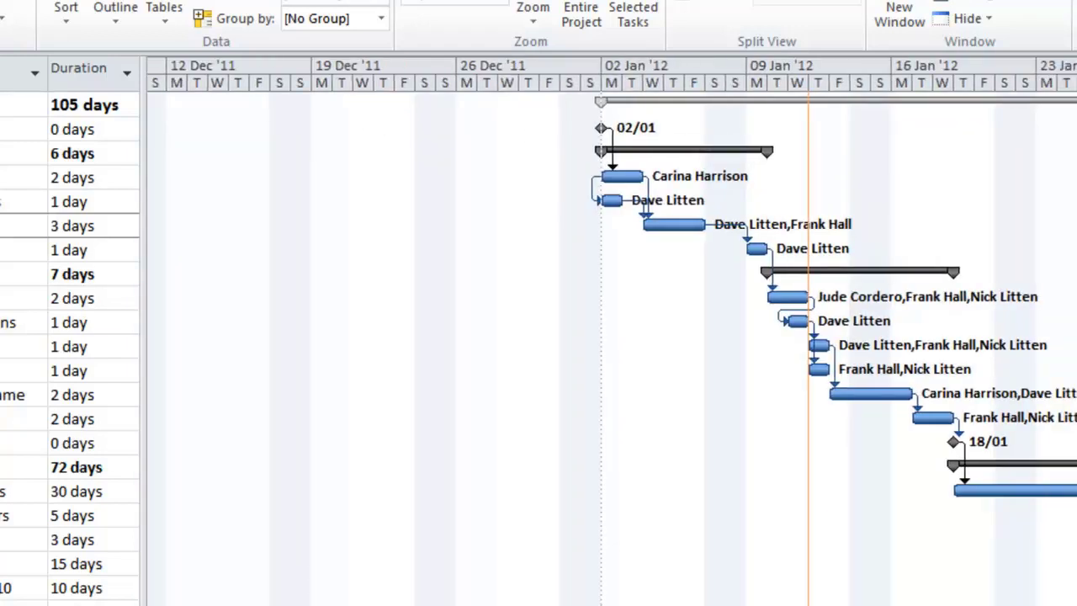
scroll(613, 337, "right", 2)
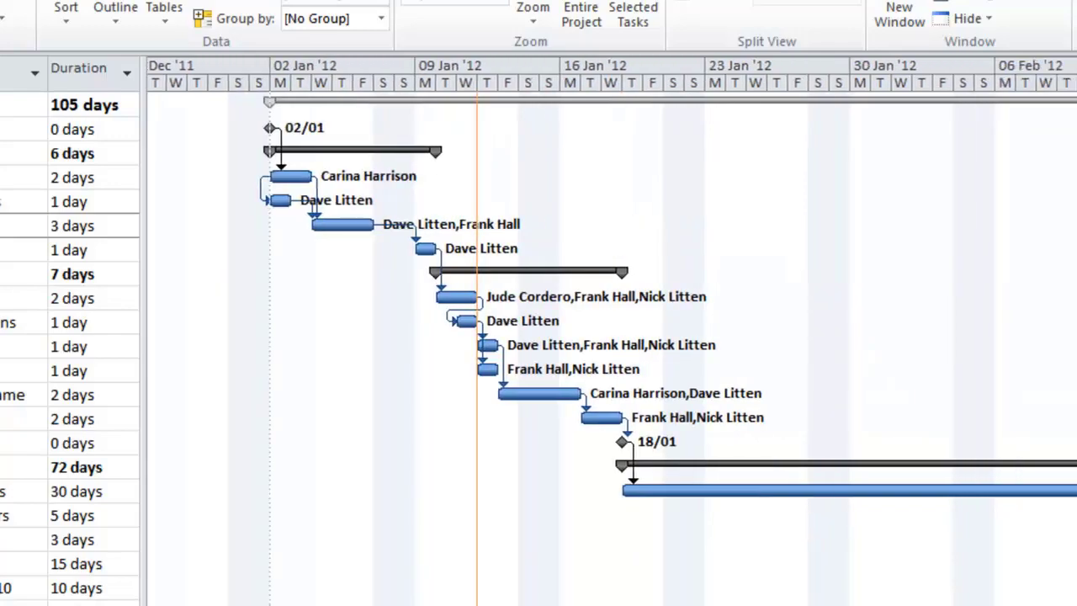
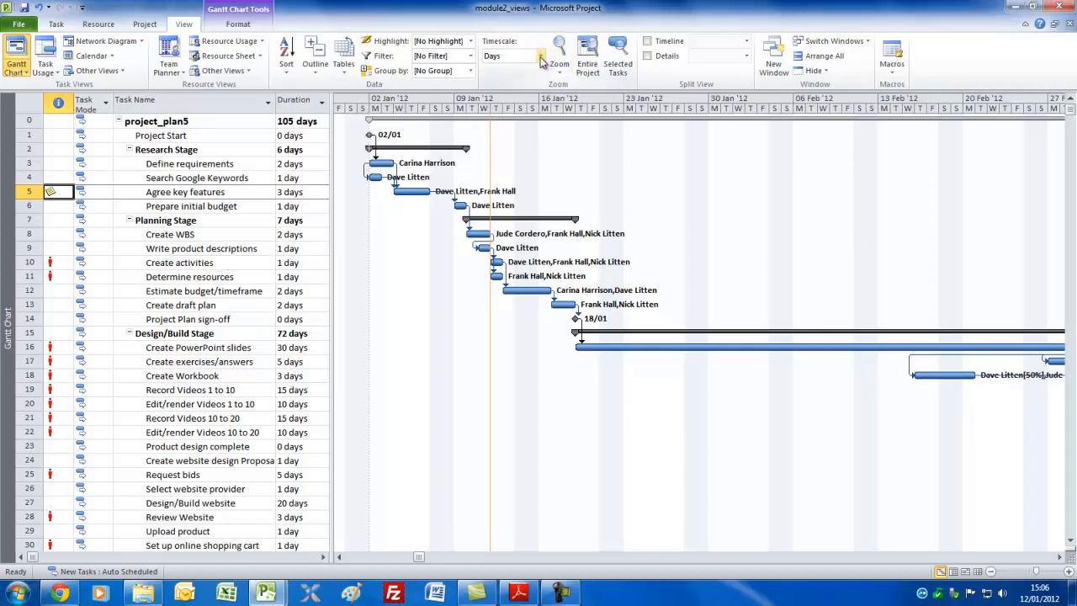
- Show three timescale tiers on the Gantt Chart, with the top tier's units set to Years
left_click(541, 56)
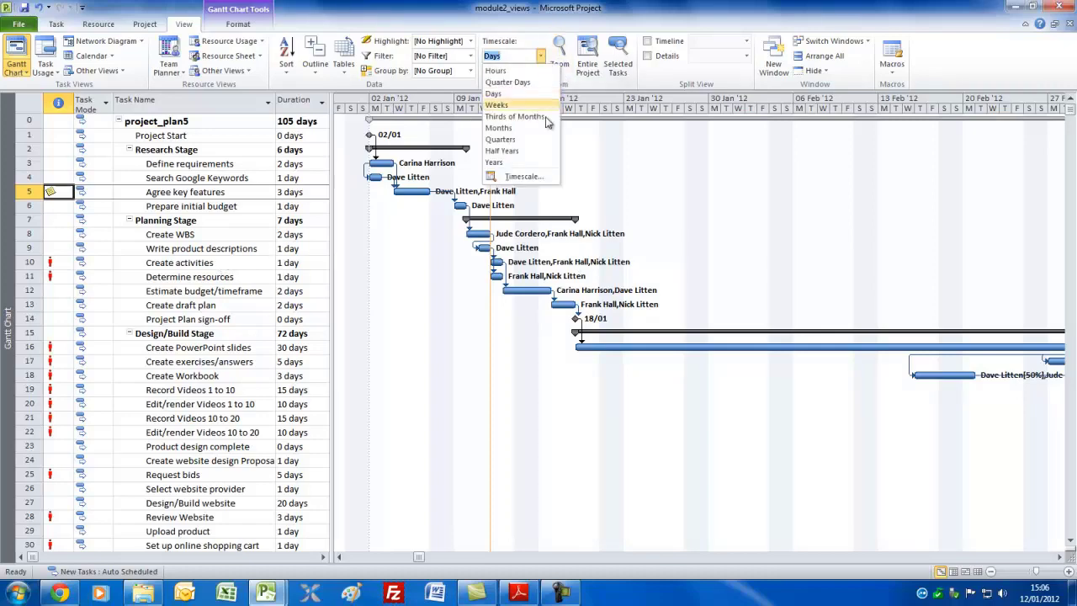
left_click(537, 174)
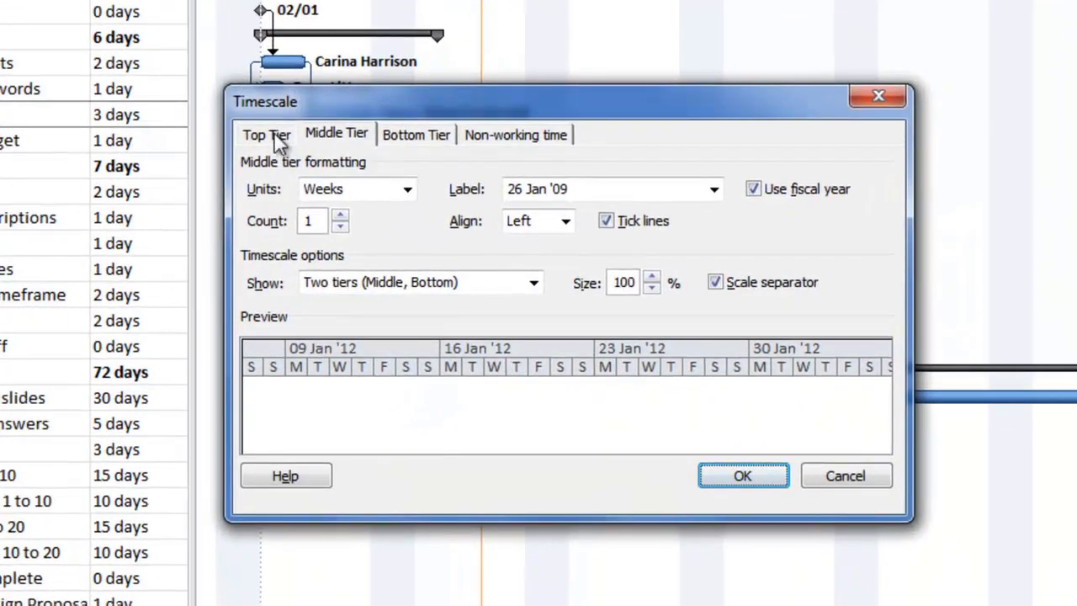
left_click(275, 136)
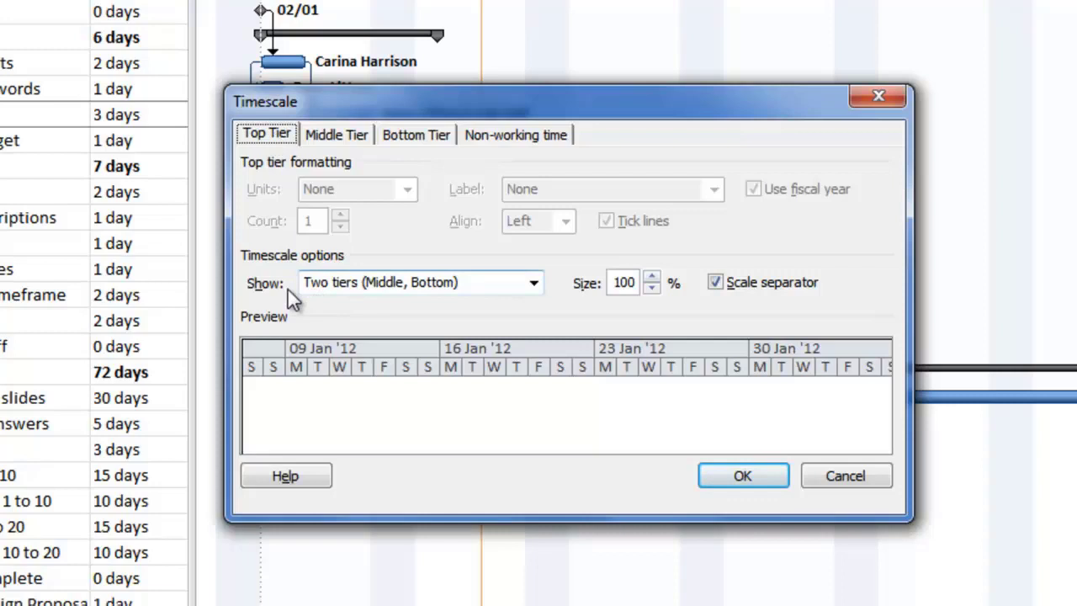
left_click(531, 284)
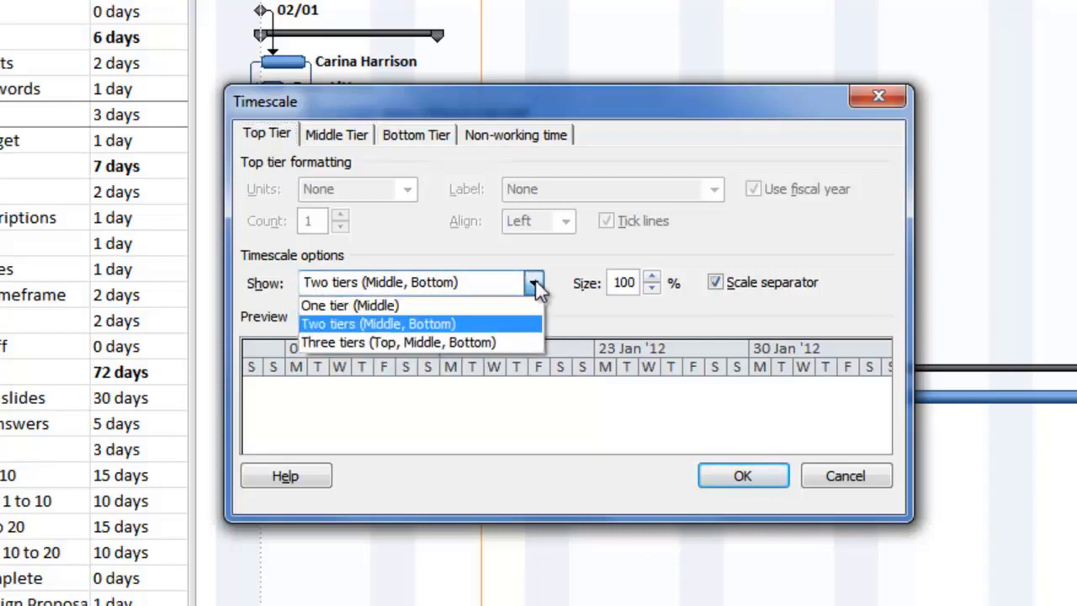
left_click(509, 345)
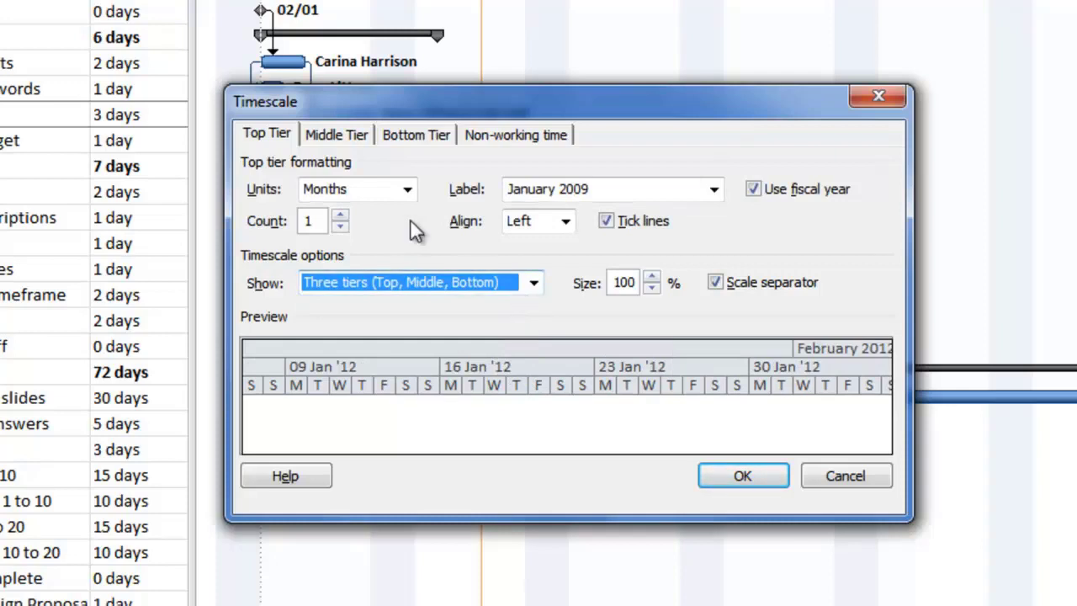
left_click(406, 189)
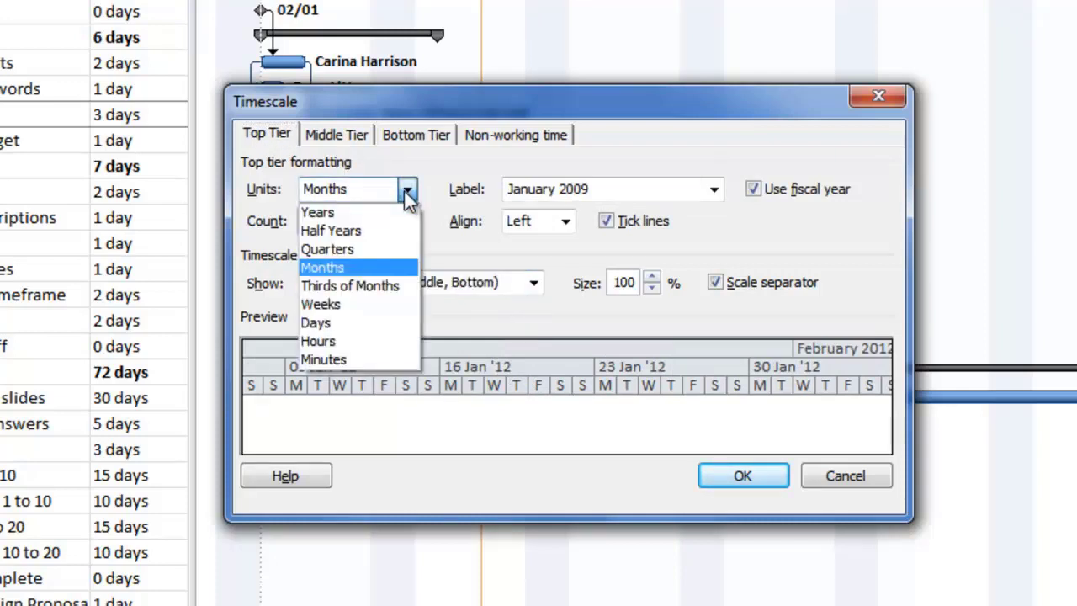
left_click(401, 212)
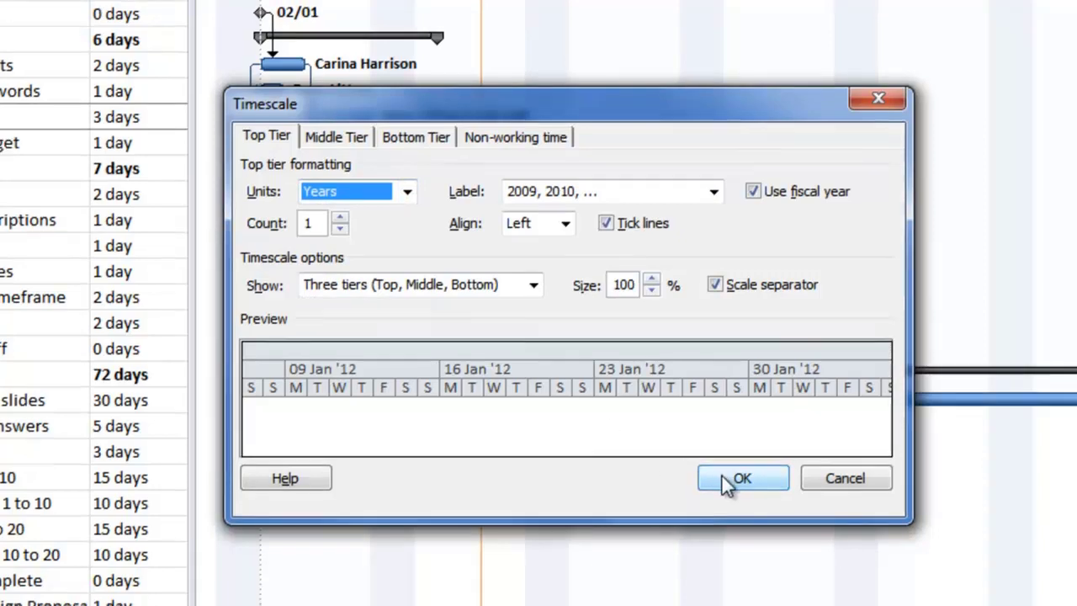
left_click(725, 481)
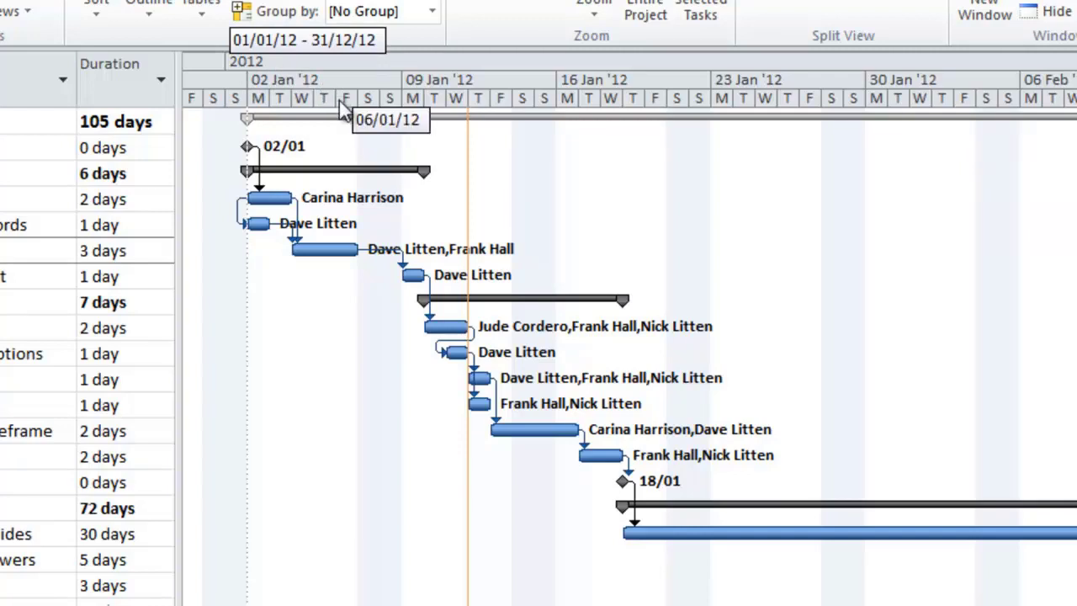
- Set the Gantt Chart's timescale back to two tiers (Middle, Bottom)
right_click(372, 68)
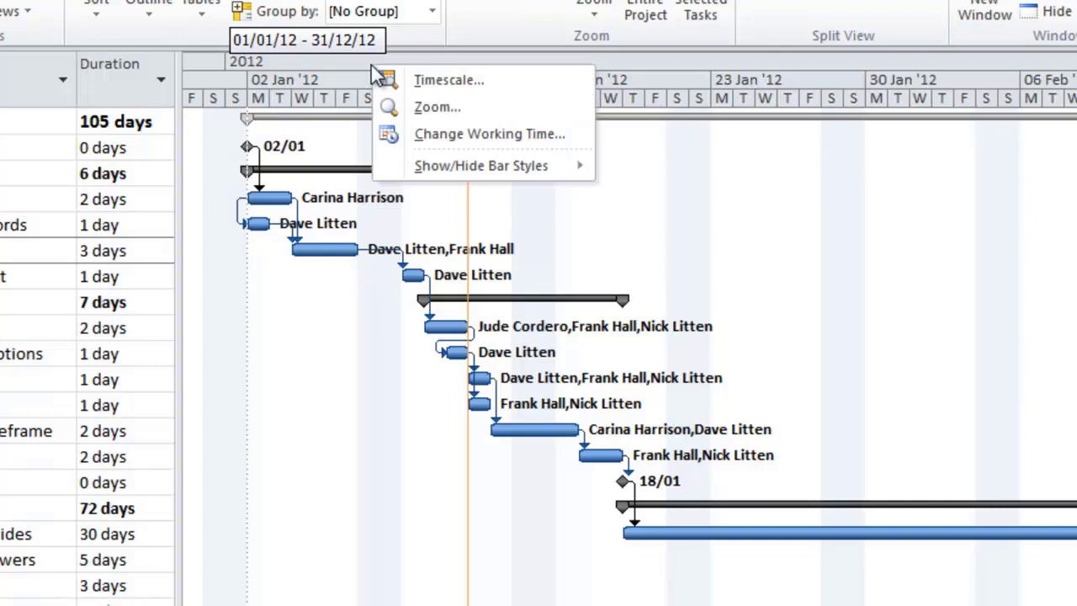
left_click(428, 86)
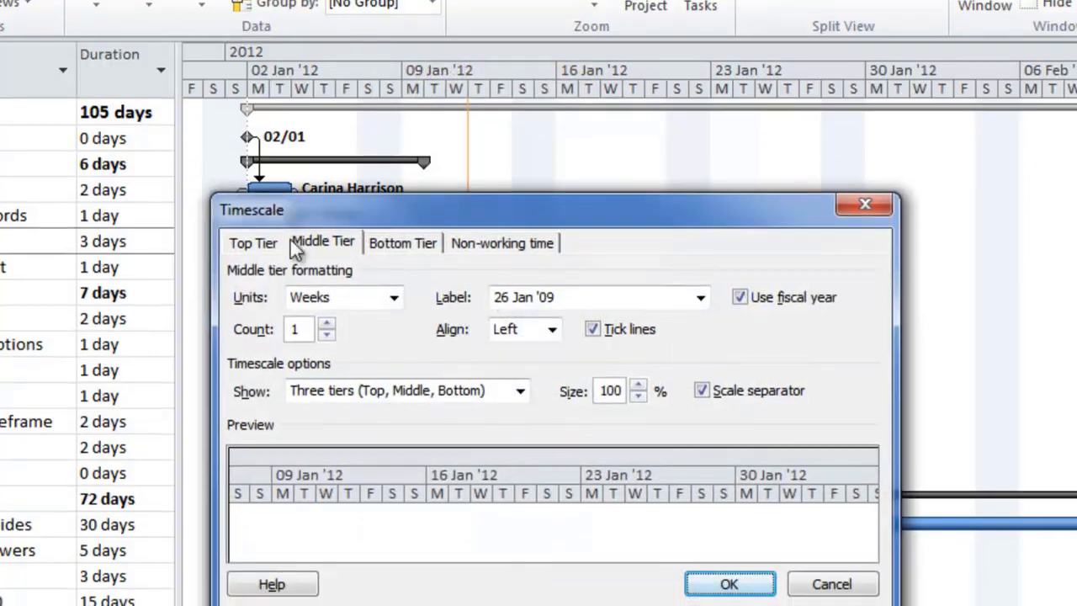
left_click(253, 252)
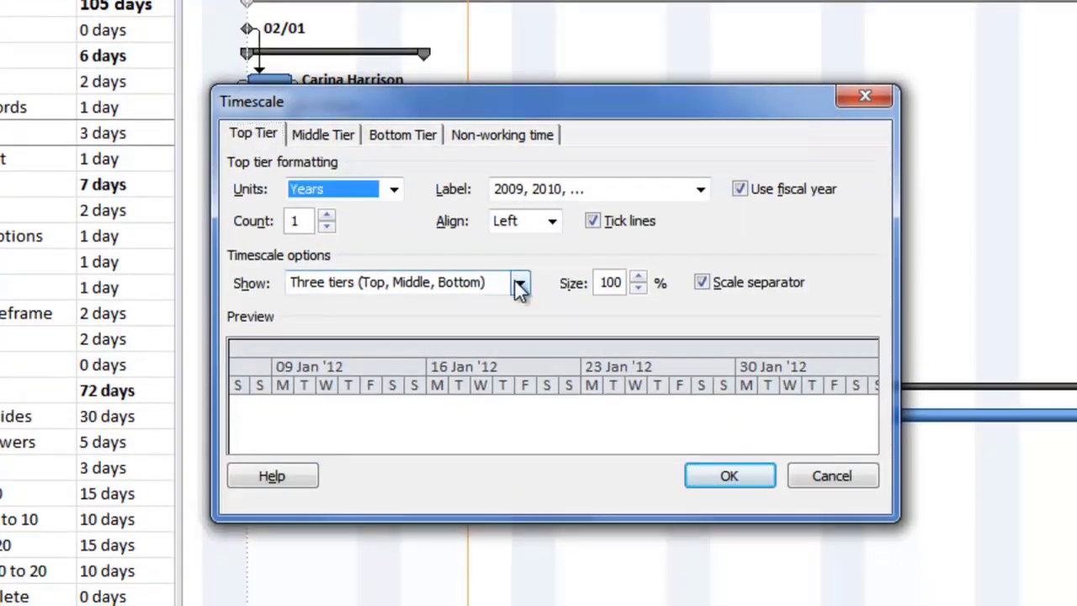
left_click(519, 284)
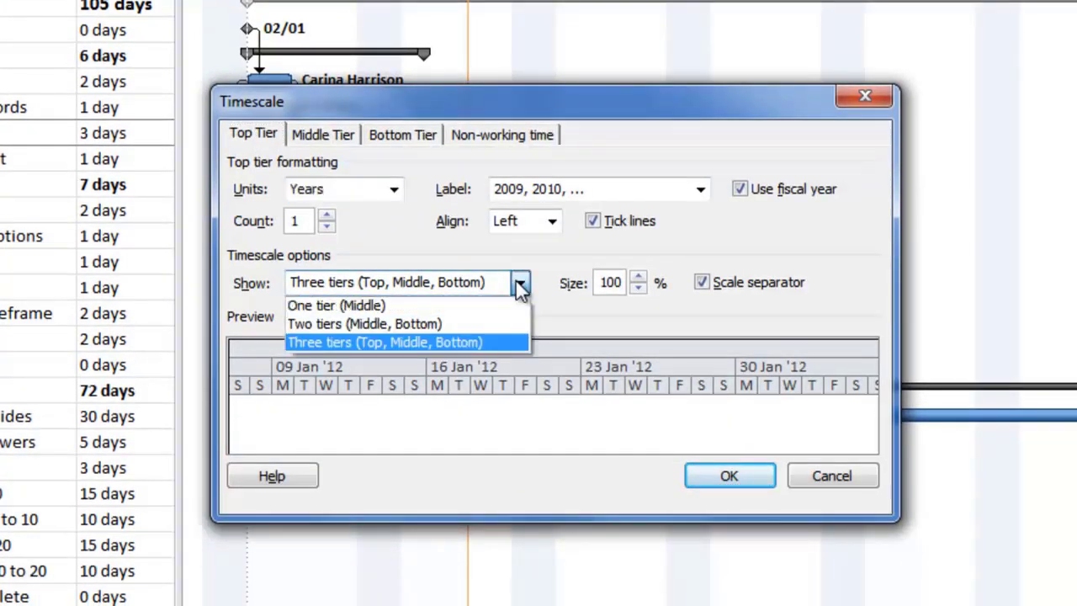
left_click(436, 324)
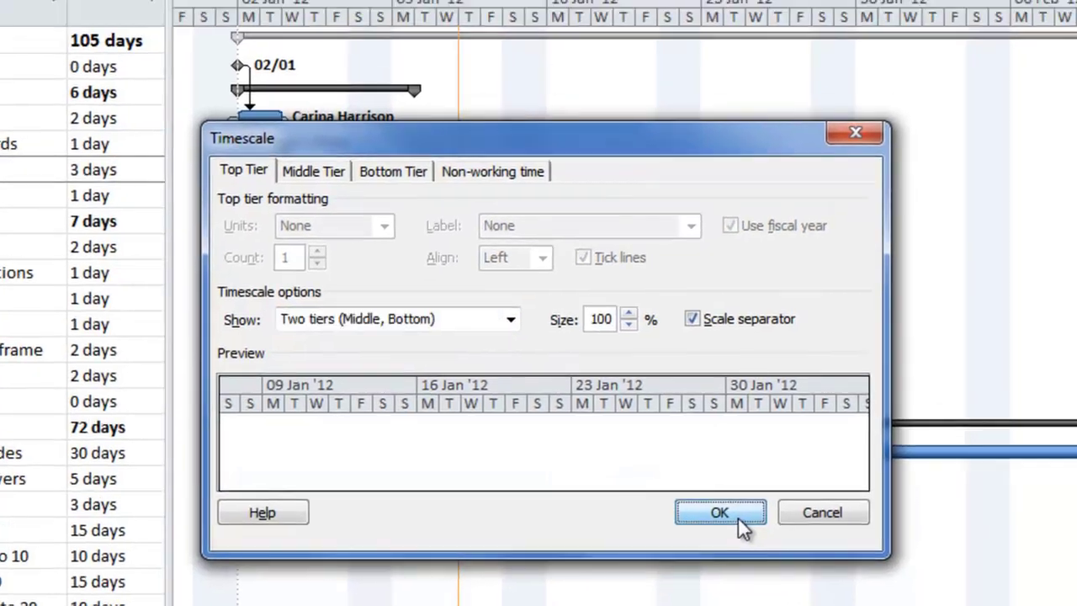
left_click(747, 485)
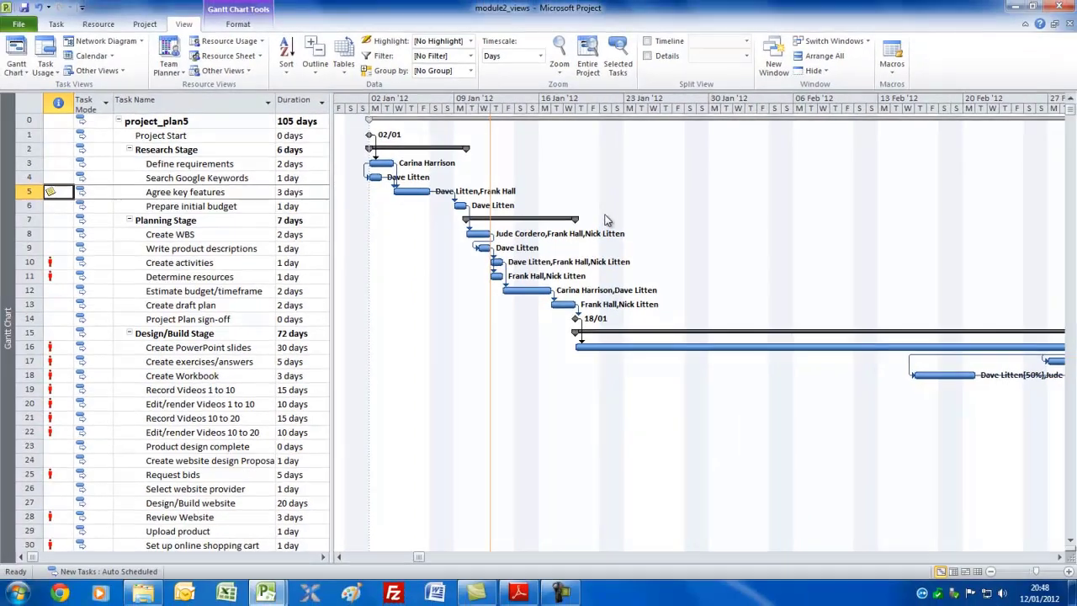
- Switch from the Gantt Chart to the Task Form view for the Agree key features task
right_click(8, 268)
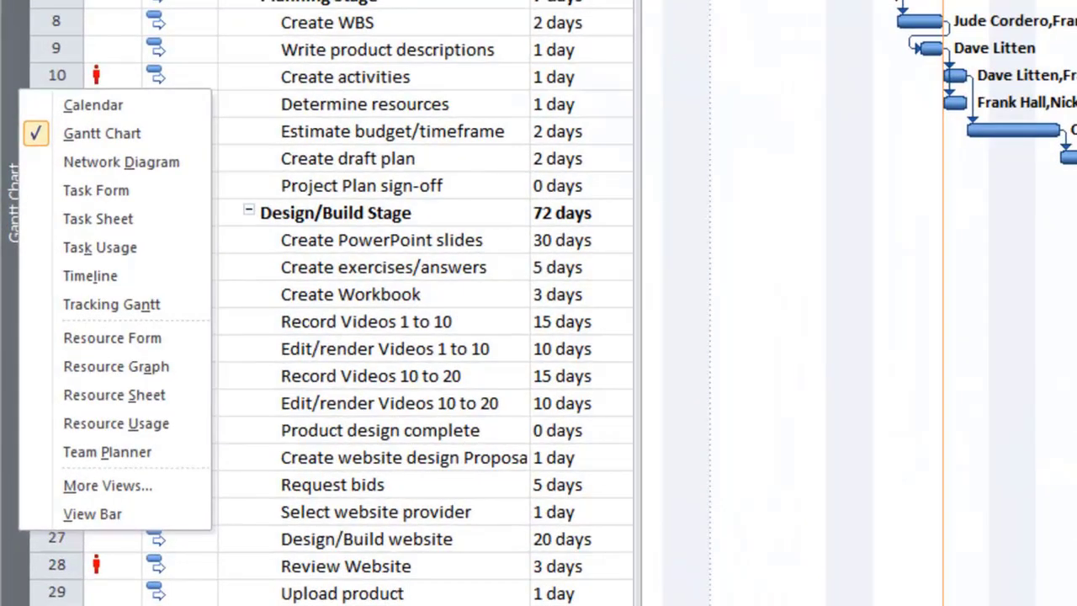
left_click(96, 190)
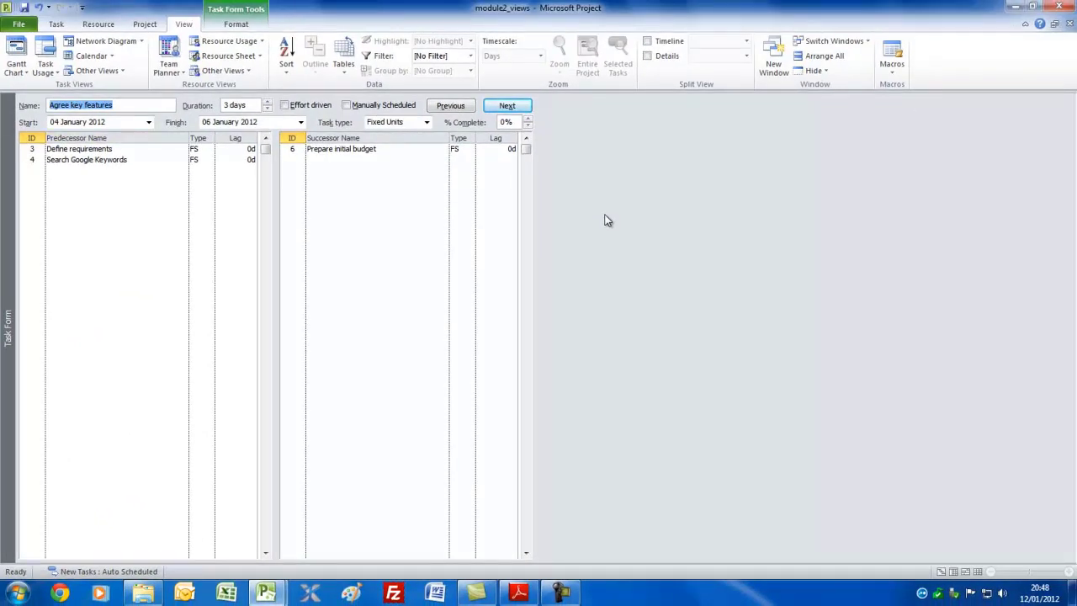
key("End")
key("shift+Home")
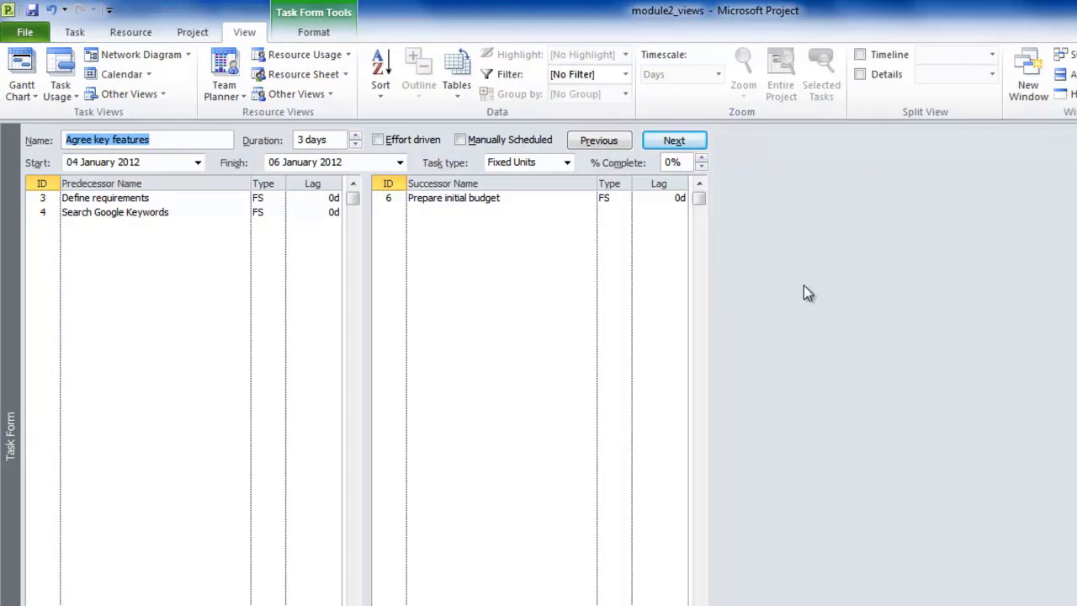
- Show the Work details for the Agree key features task in the Task Form
right_click(804, 285)
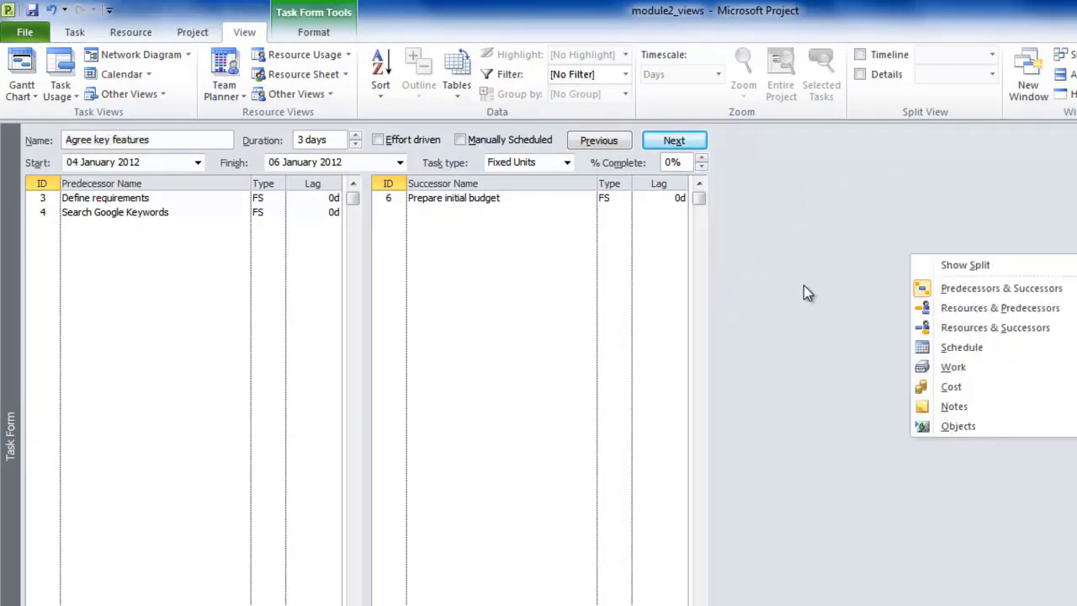
key("Down")
key("Down")
key("Up")
key("Up")
key("Down")
key("Down")
key("Down")
key("Down")
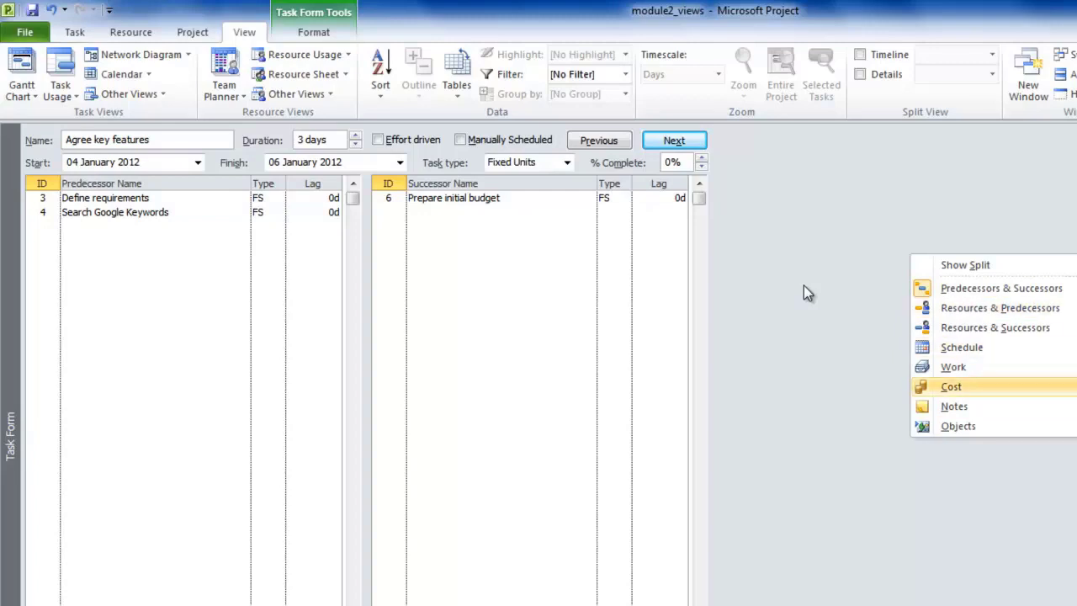
key("Up")
key("Return")
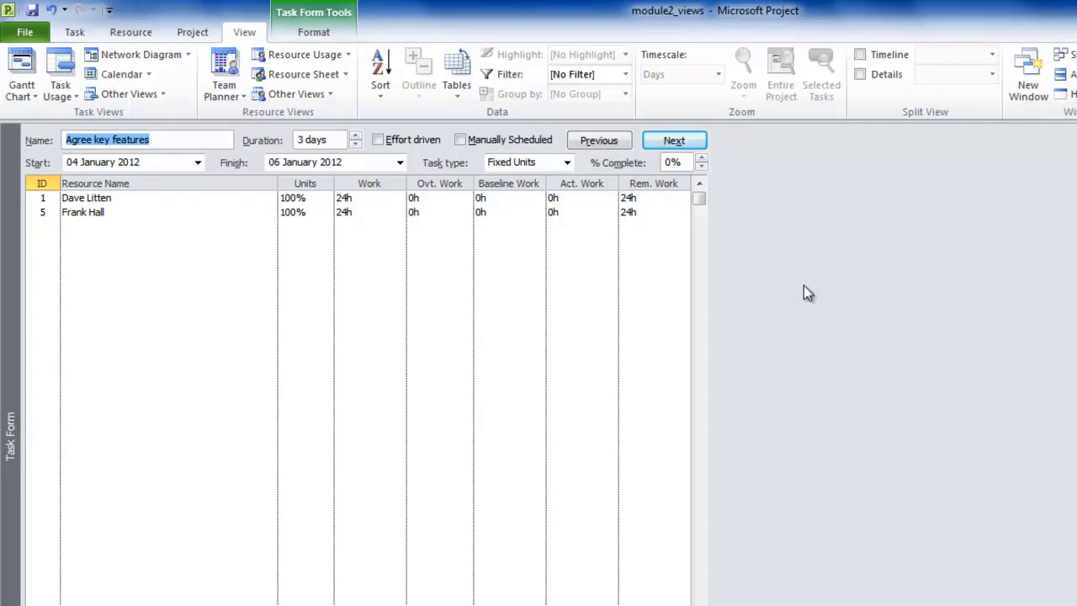
- Switch from the Task Form to the Resource Form view
key("alt")
key("Down")
key("Escape")
key("shift+F10")
key("Down")
key("Down")
key("Down")
key("Down")
key("Down")
key("Down")
key("Down")
key("Down")
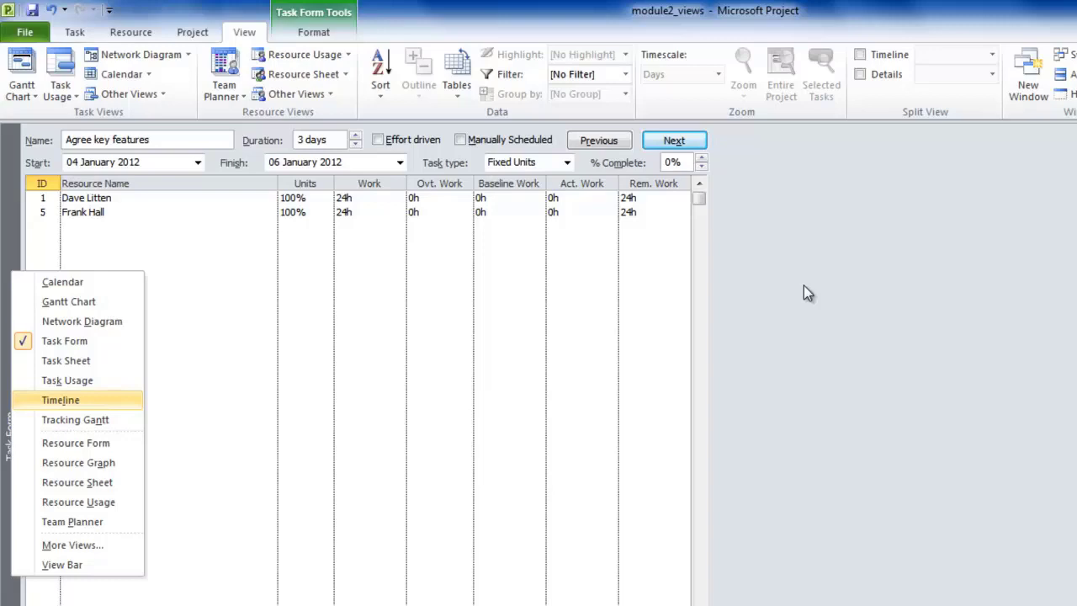
key("Down")
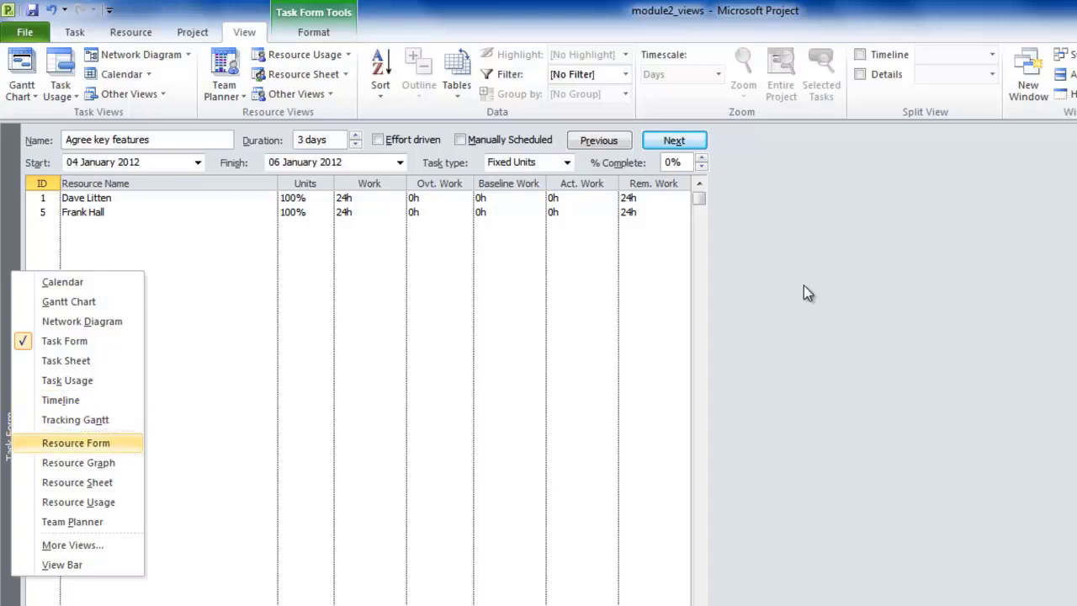
key("Return")
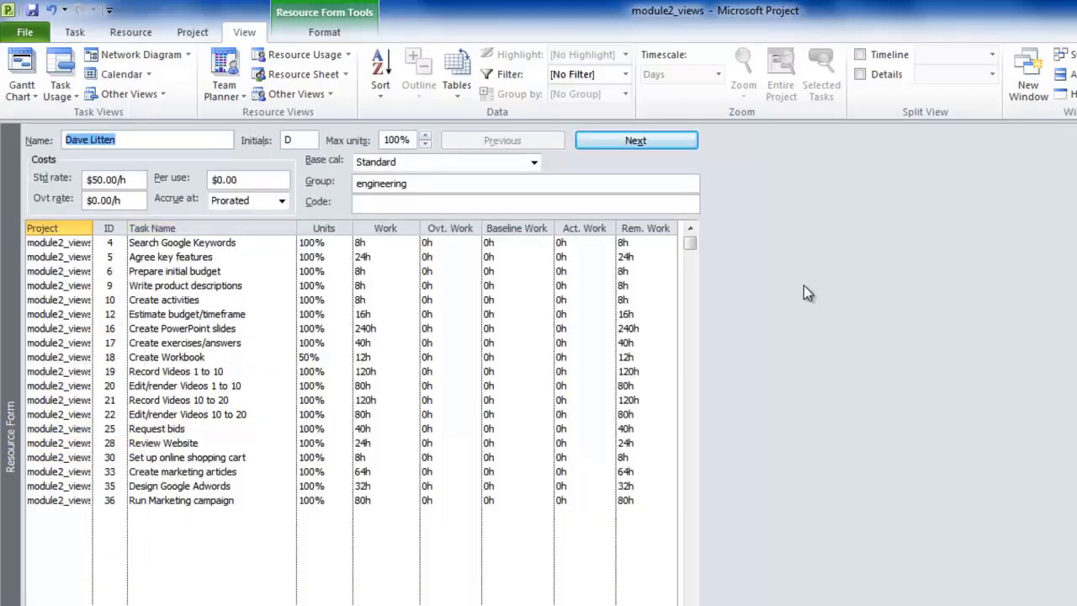
- Examine the first resource's Actual Work and Baseline Work columns and the detail options offered for the Resource Form
key("End")
key("shift+Home")
key("Tab")
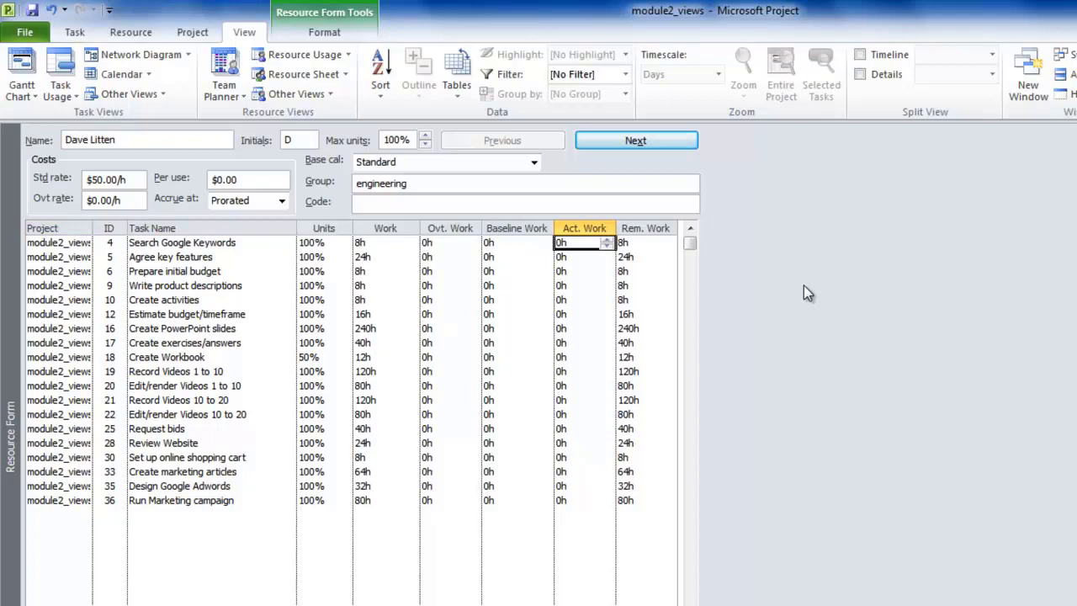
key("shift+Tab")
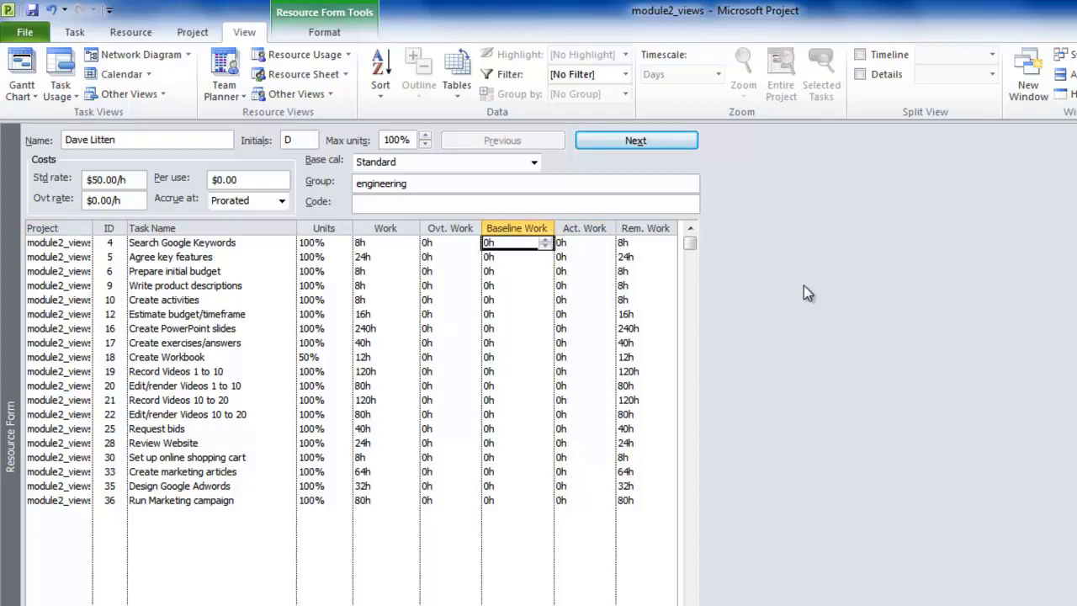
right_click(803, 285)
key("Down")
key("Down")
key("Down")
key("Down")
key("Down")
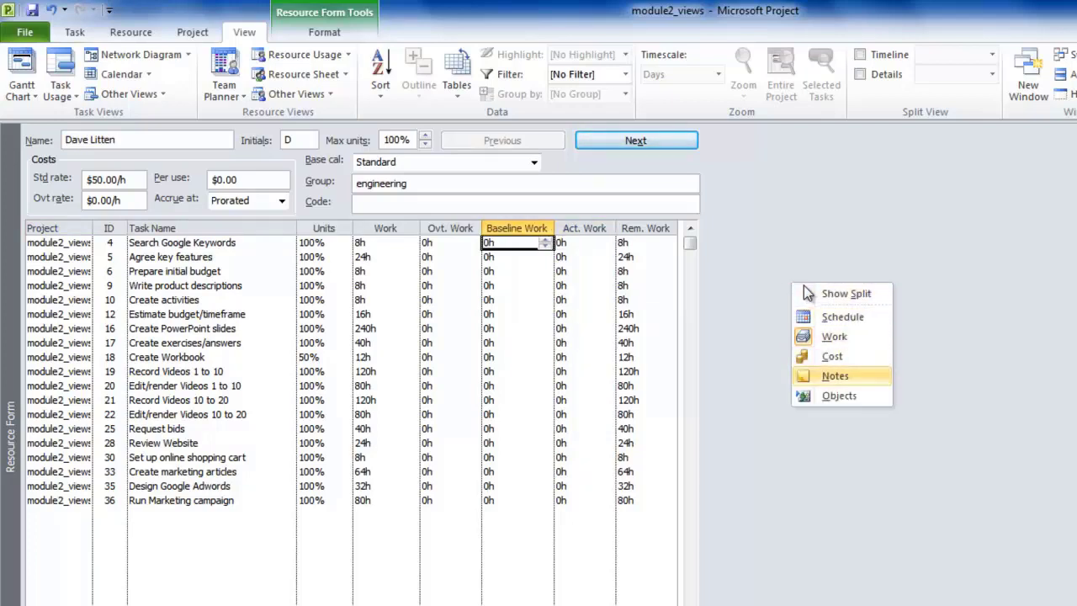
key("Escape")
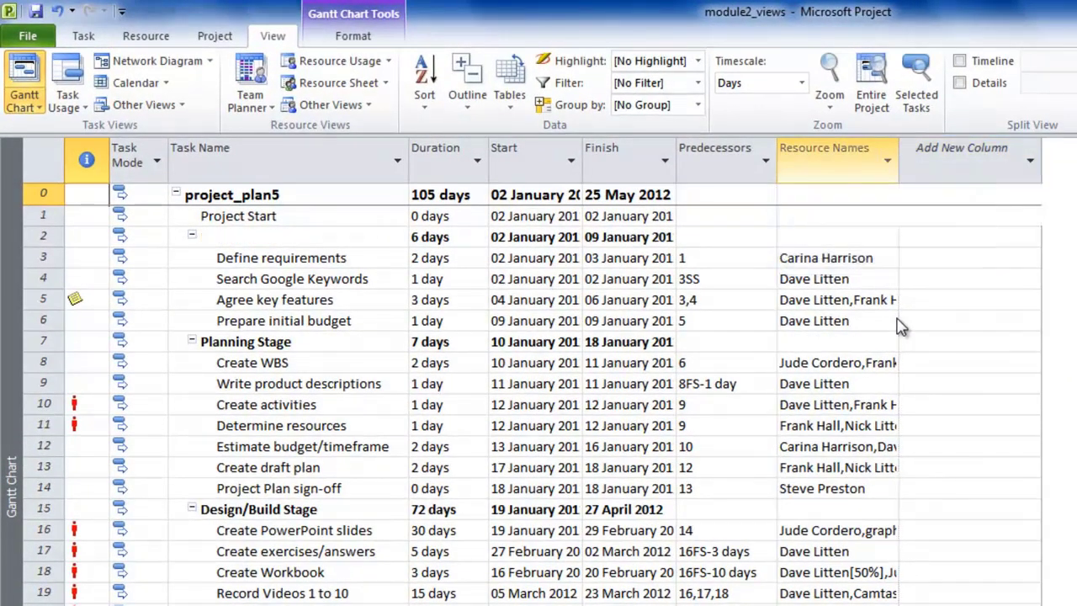
- Widen the Gantt Chart table's Resource Names, Start and Finish columns to fit their contents
double_click(899, 326)
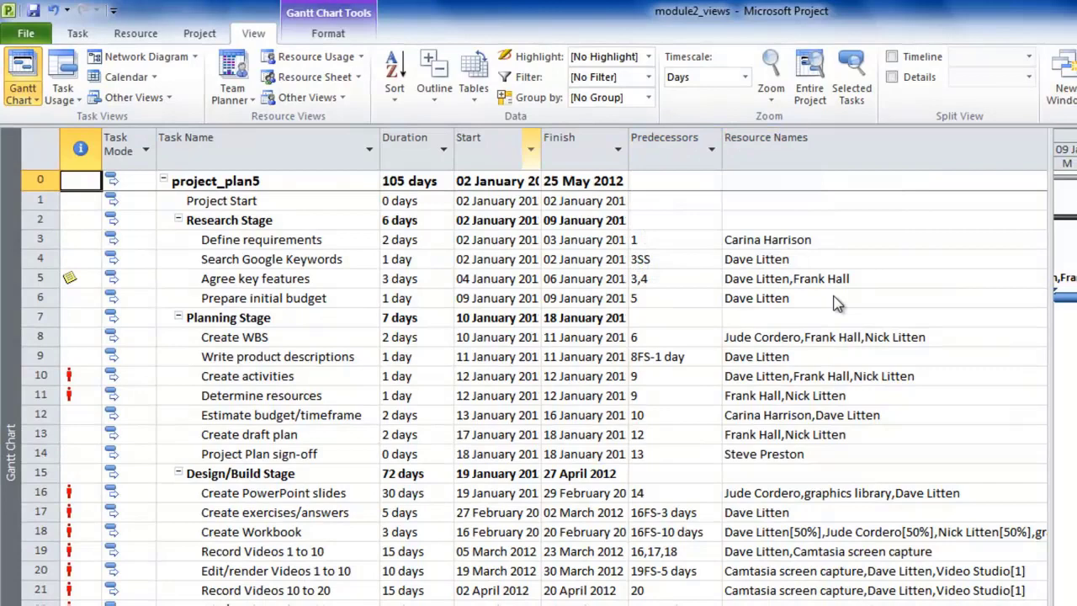
double_click(542, 145)
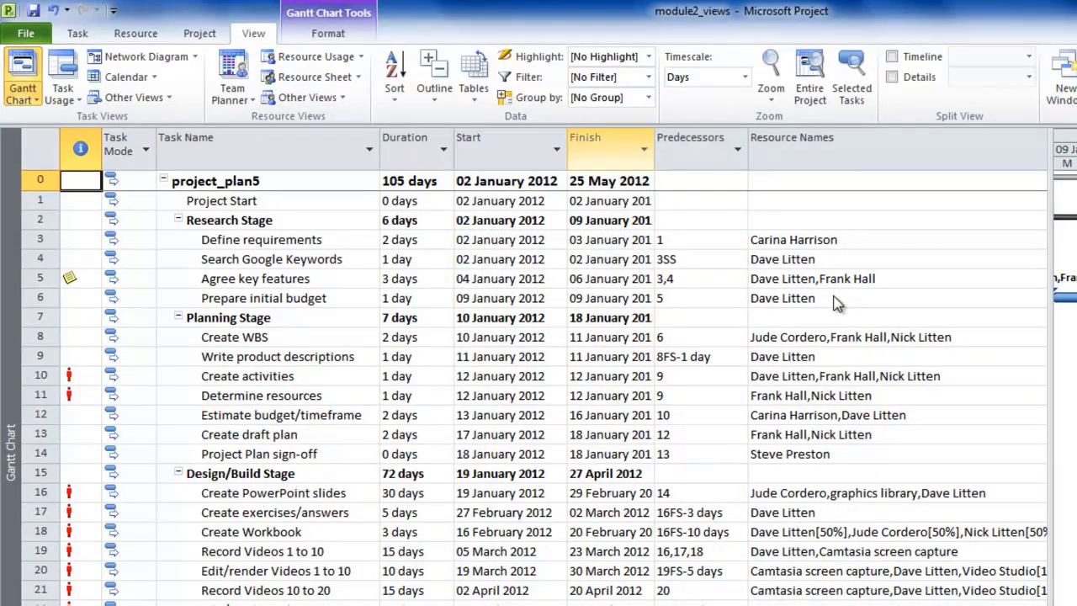
key("alt+Down")
key("Escape")
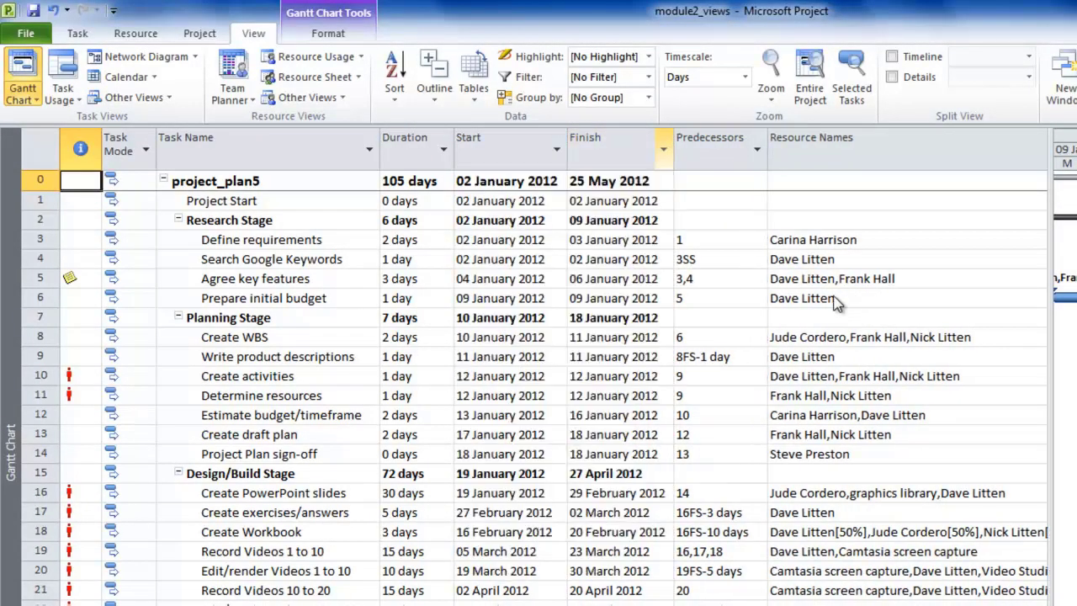
- Apply the built-in Cost table to the Gantt Chart
key("alt+w")
key("t")
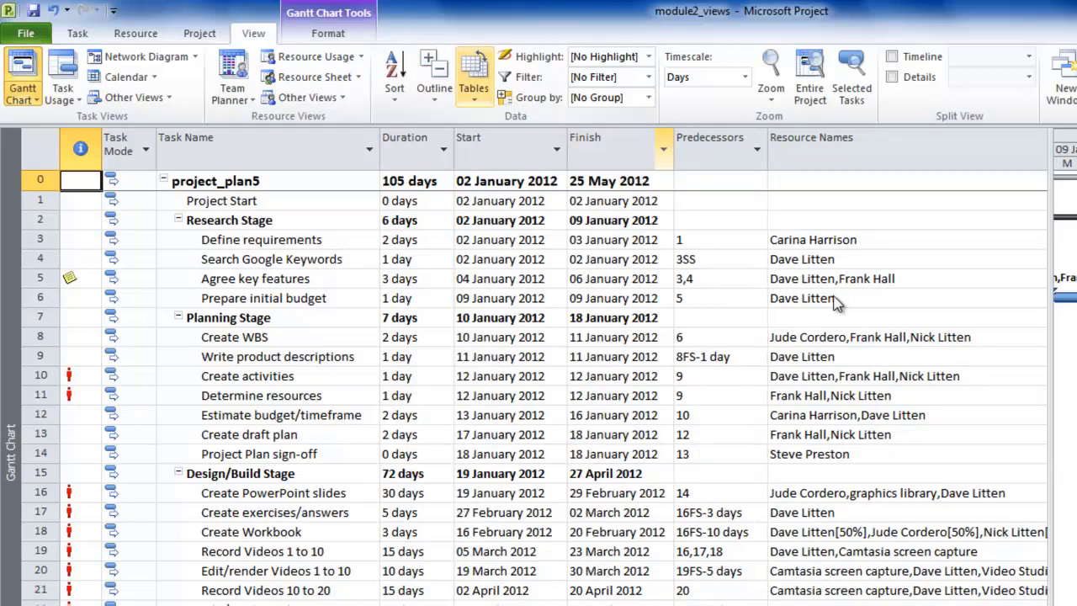
key("Down")
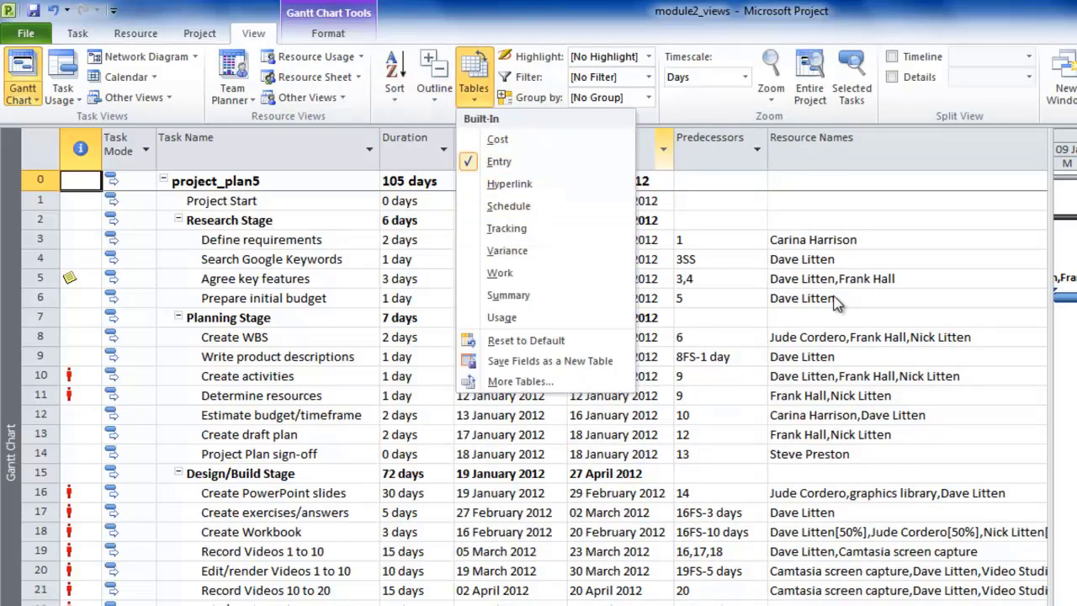
key("Escape")
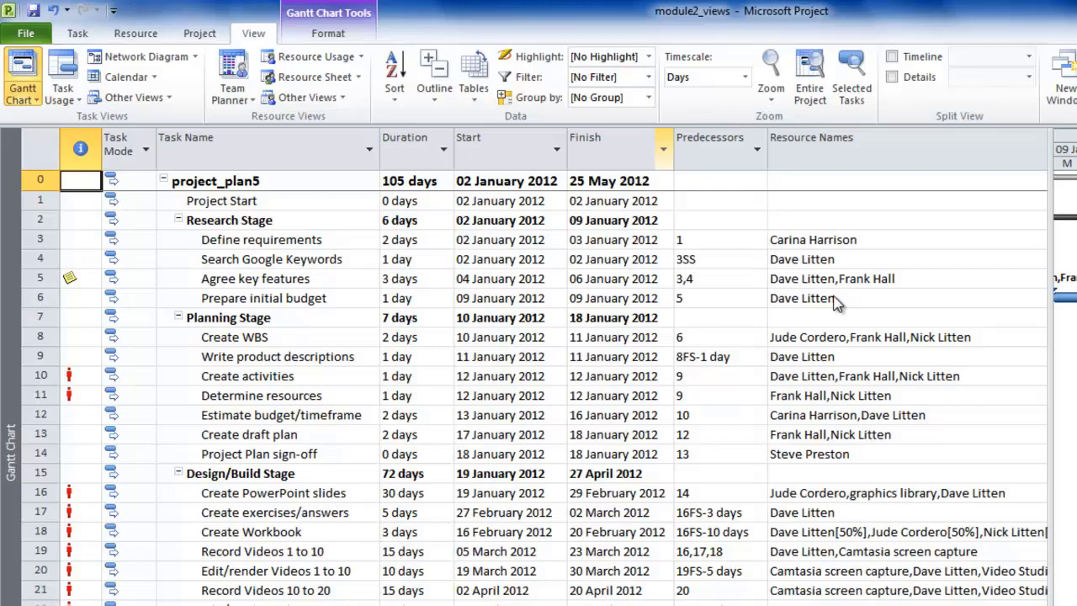
key("alt+w")
key("t")
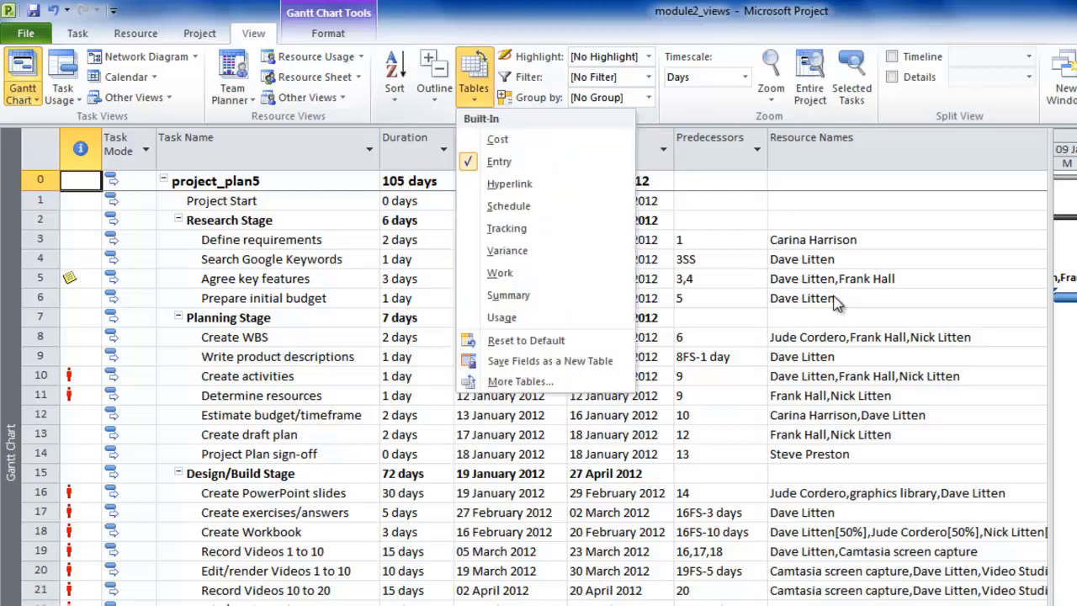
key("Return")
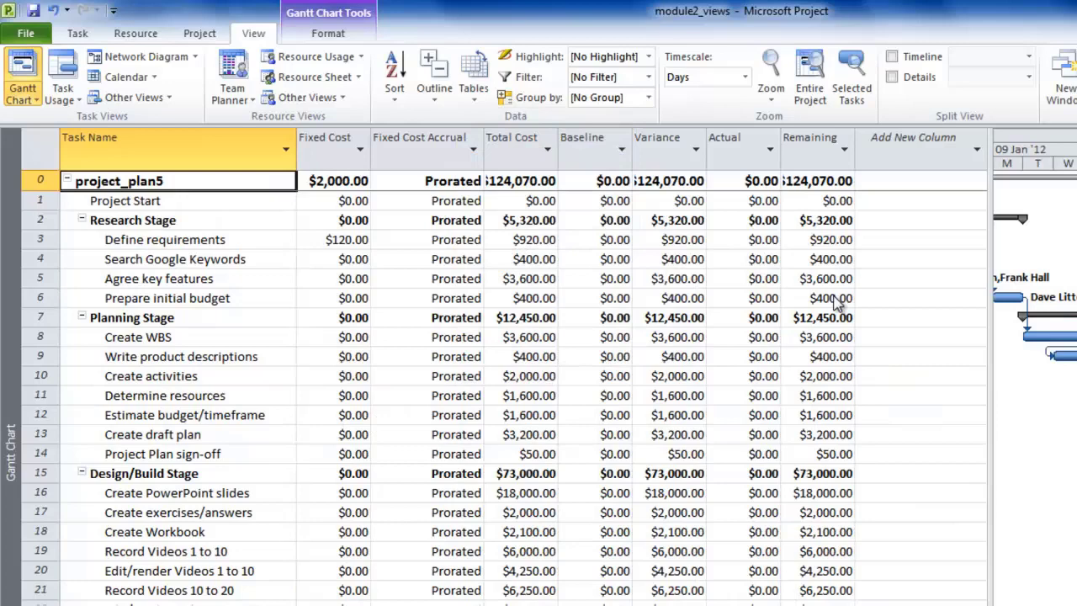
- Select the Fixed Cost of the Define requirements task and zoom the Gantt Chart to that task
key("Down")
key("Down")
key("Down")
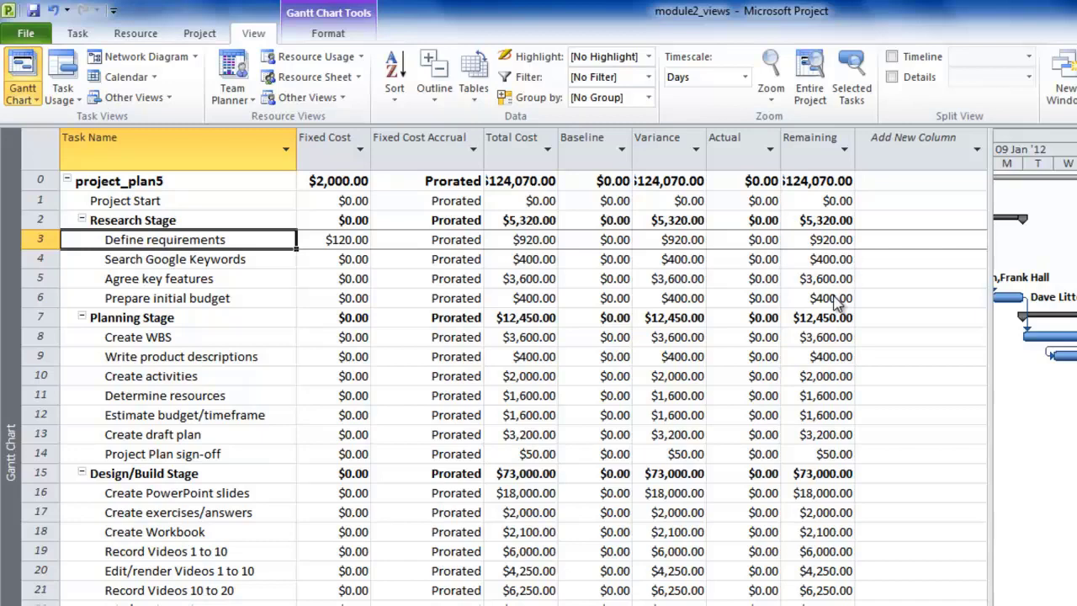
key("Right")
key("Down")
key("Down")
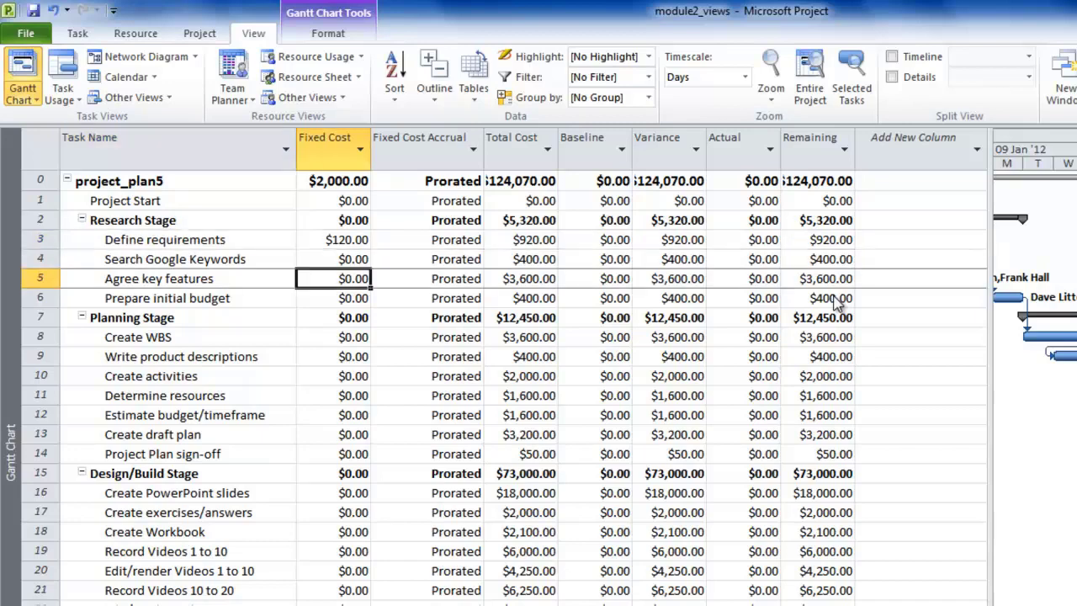
key("Up")
key("Up")
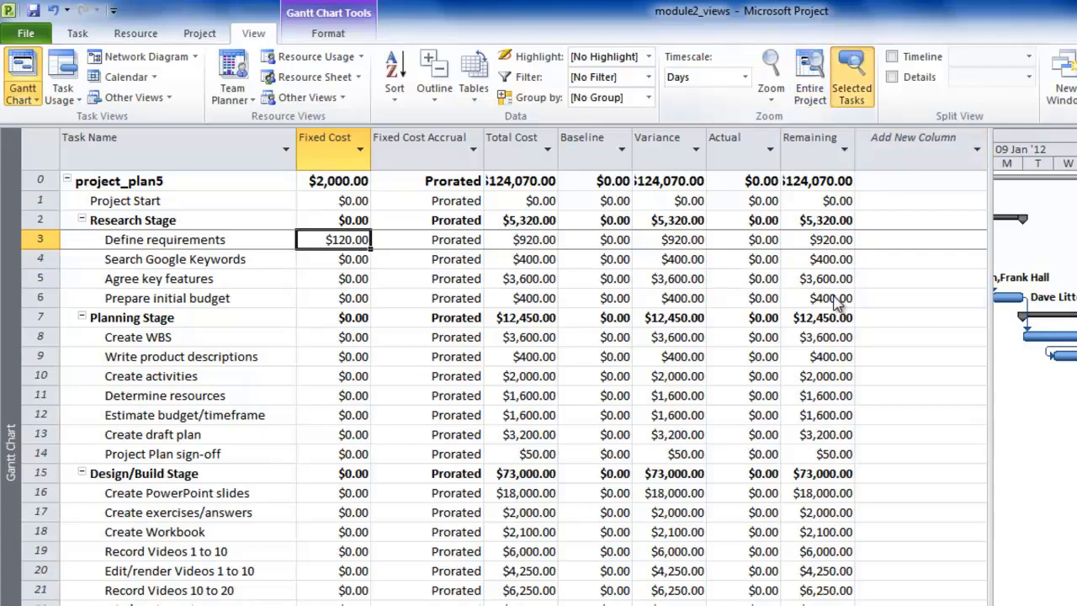
left_click(852, 80)
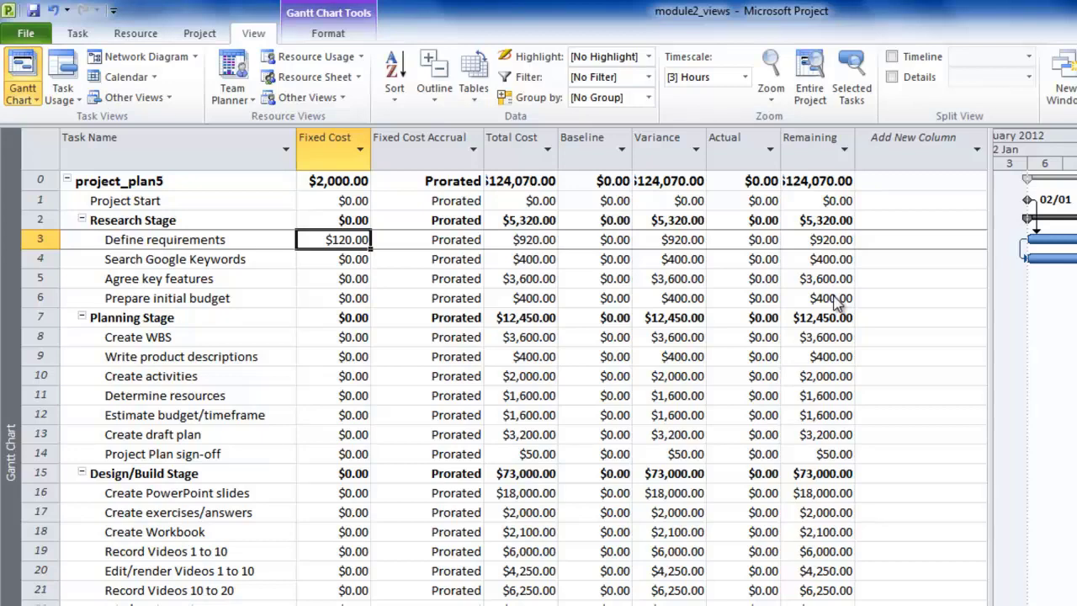
- View the resources and notes in the Define requirements task's information, and close it without changes
key("shift+space")
key("shift+F2")
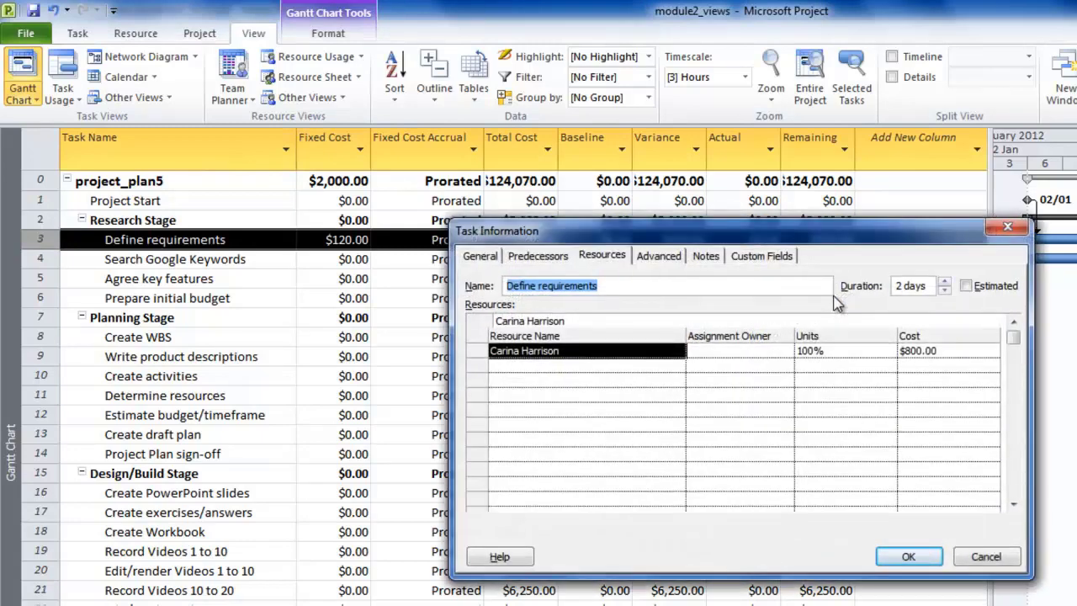
key("ctrl+Tab")
key("ctrl+Tab")
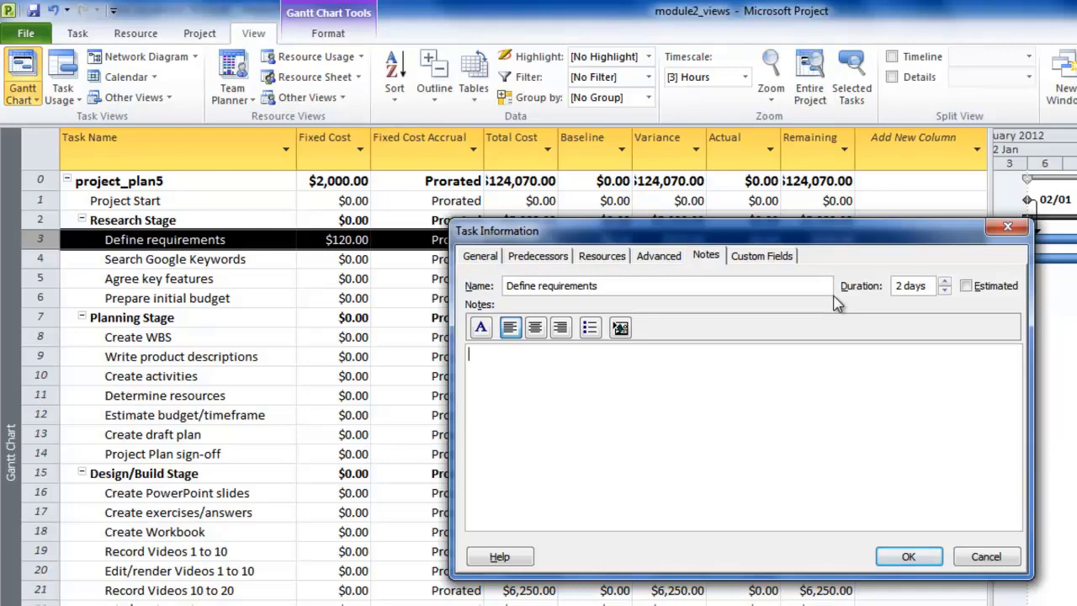
key("Escape")
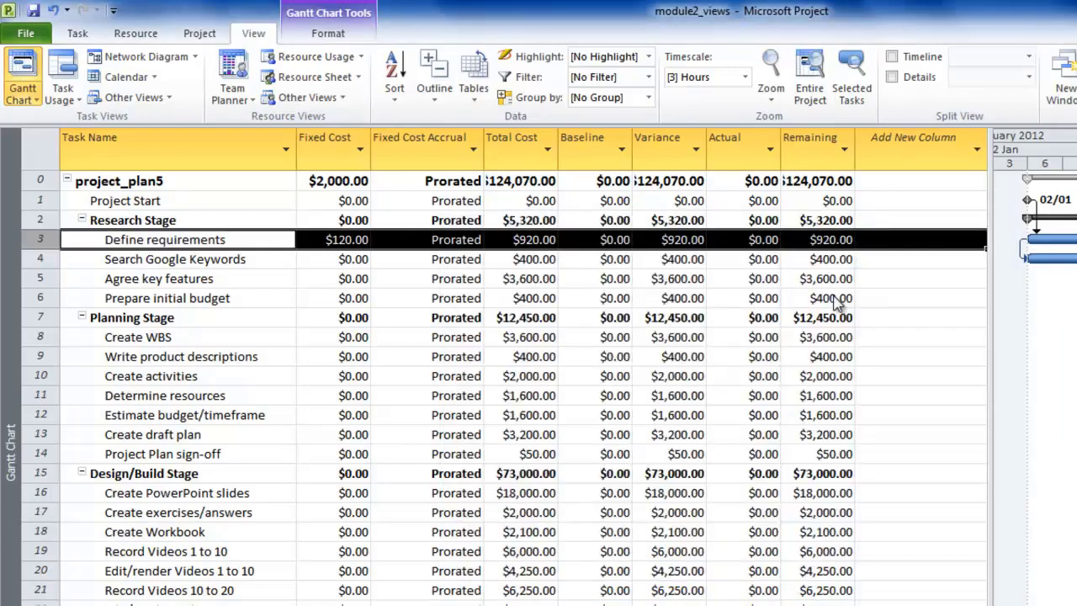
- Examine the Total Cost, Baseline, Variance, Actual and Remaining cost values of the Search Google Keywords task
key("Down")
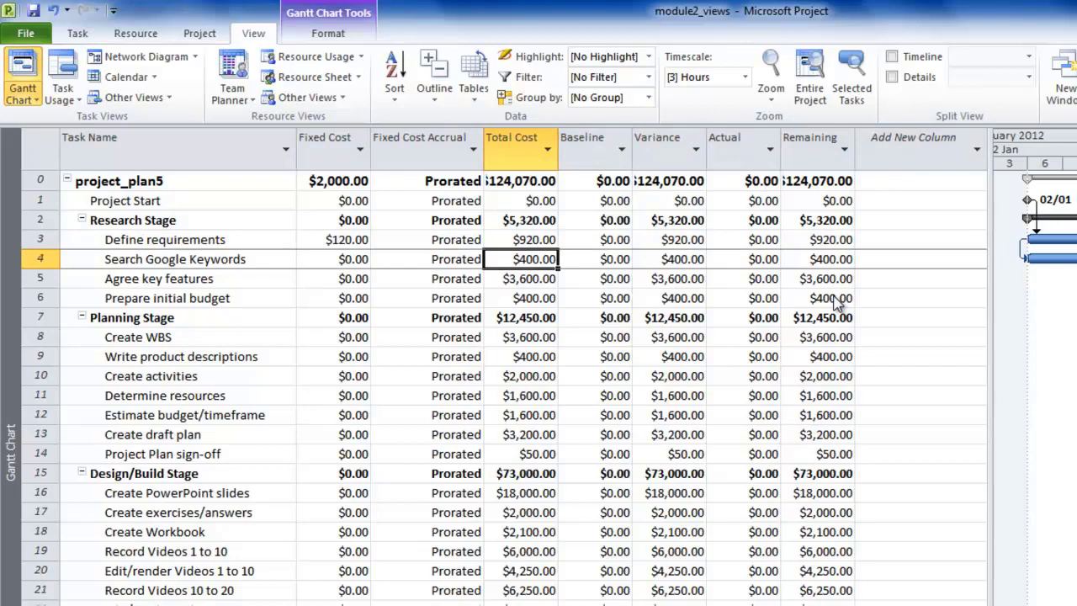
key("Right")
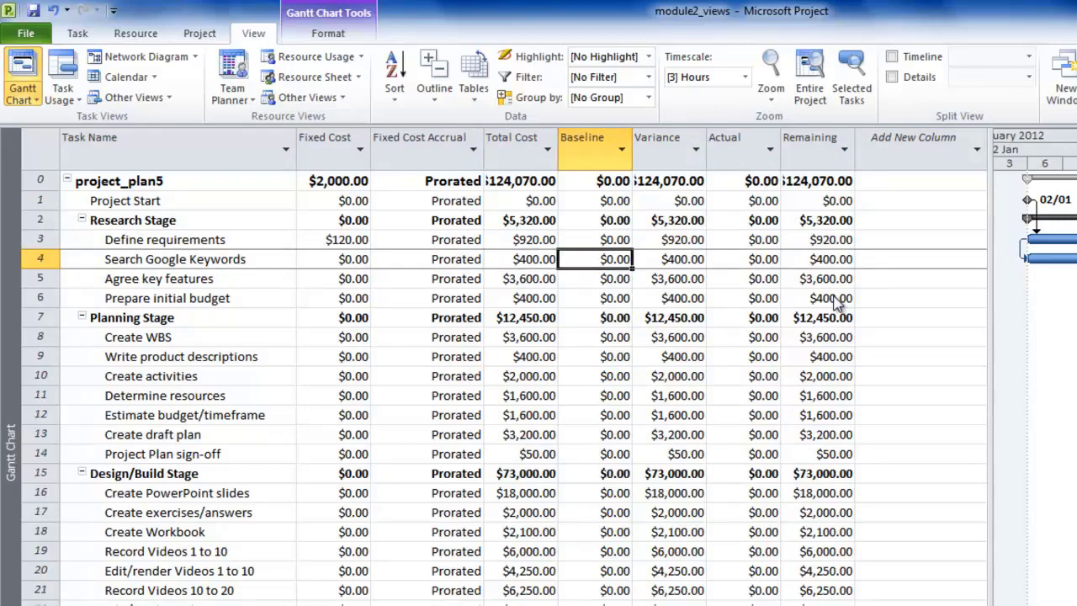
key("Right")
key("Right")
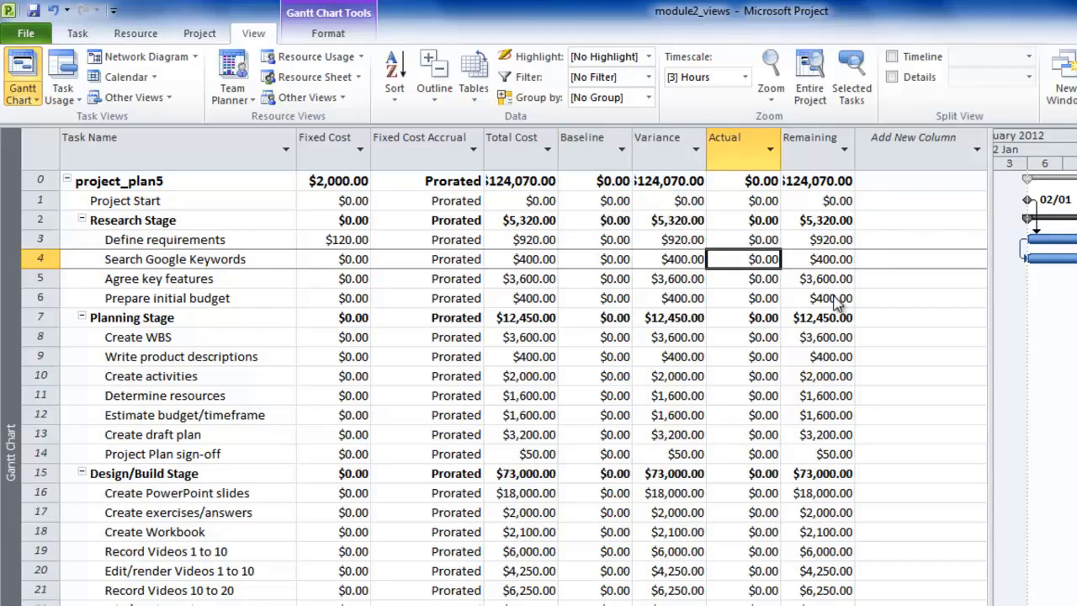
key("Left")
key("Left")
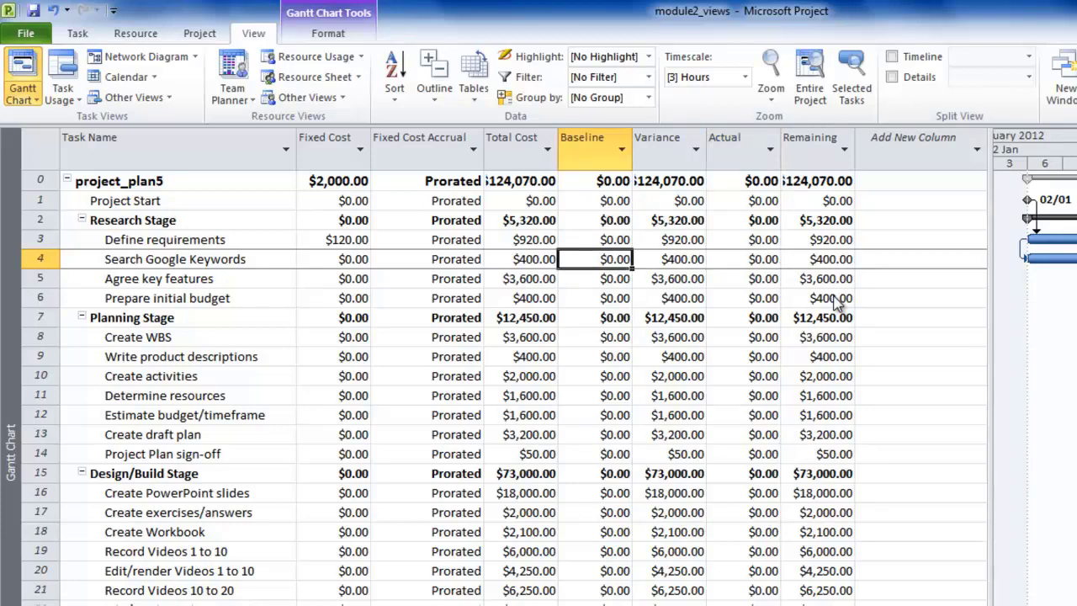
key("Right")
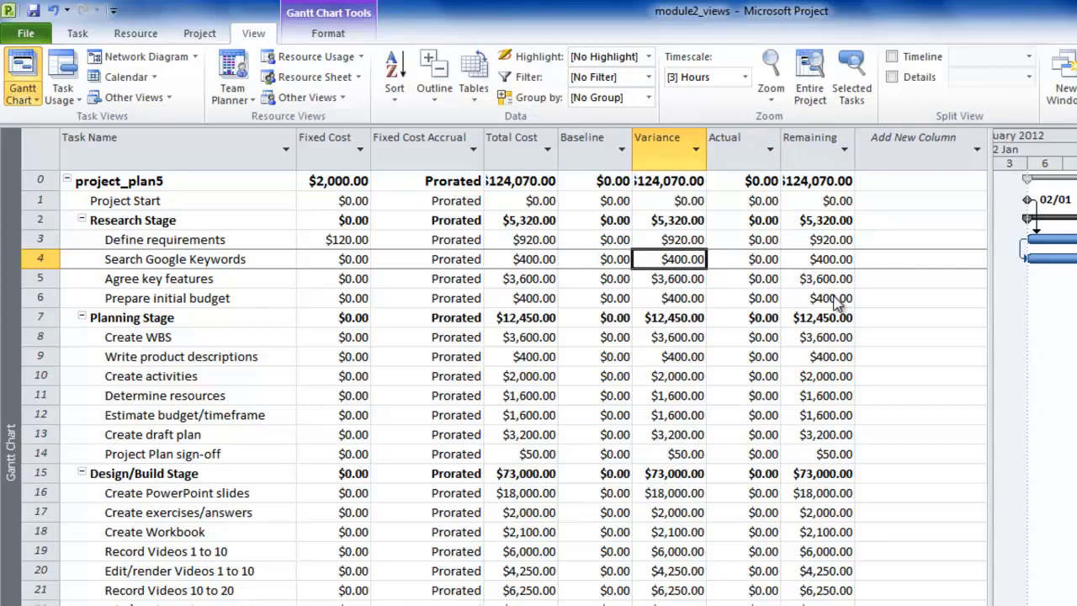
key("Right")
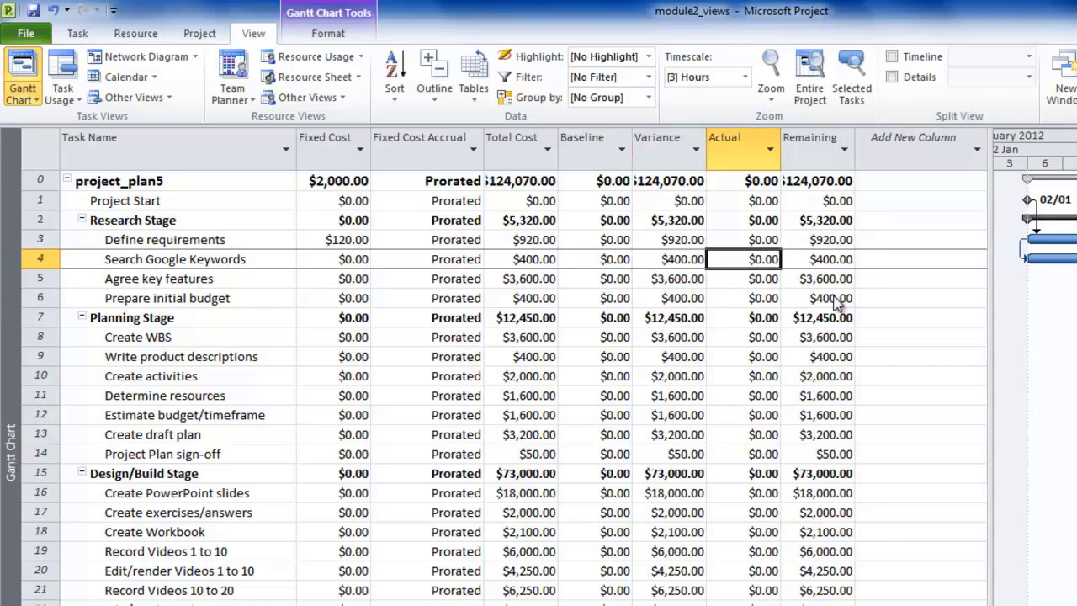
key("Right")
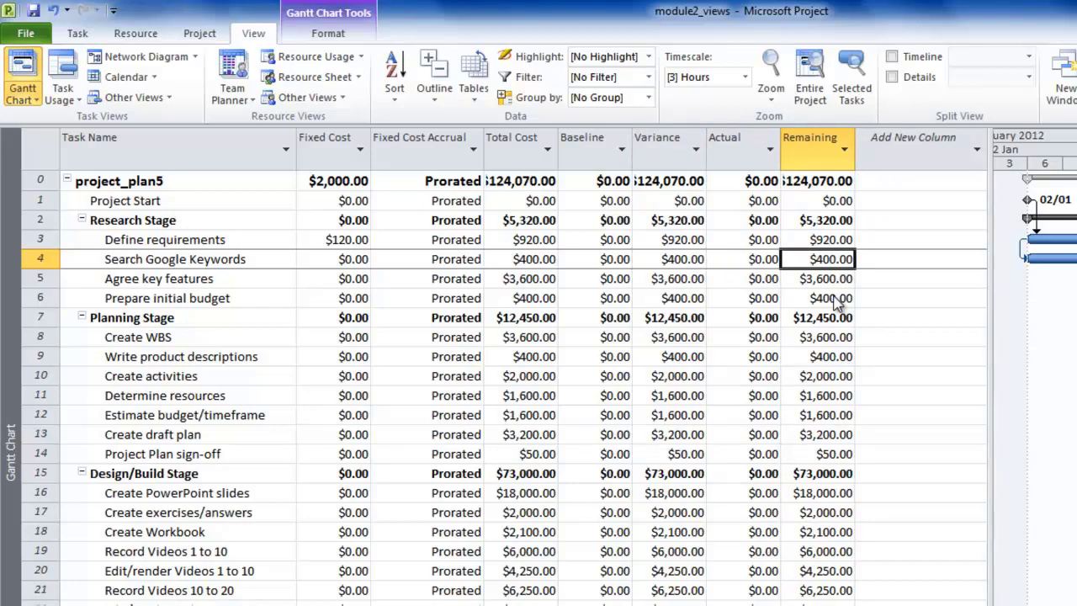
key("Left")
key("Left")
key("Left")
key("Left")
- Apply the built-in Work table to the Gantt Chart and widen its Task Name column to fit the names
key("alt+w")
key("t")
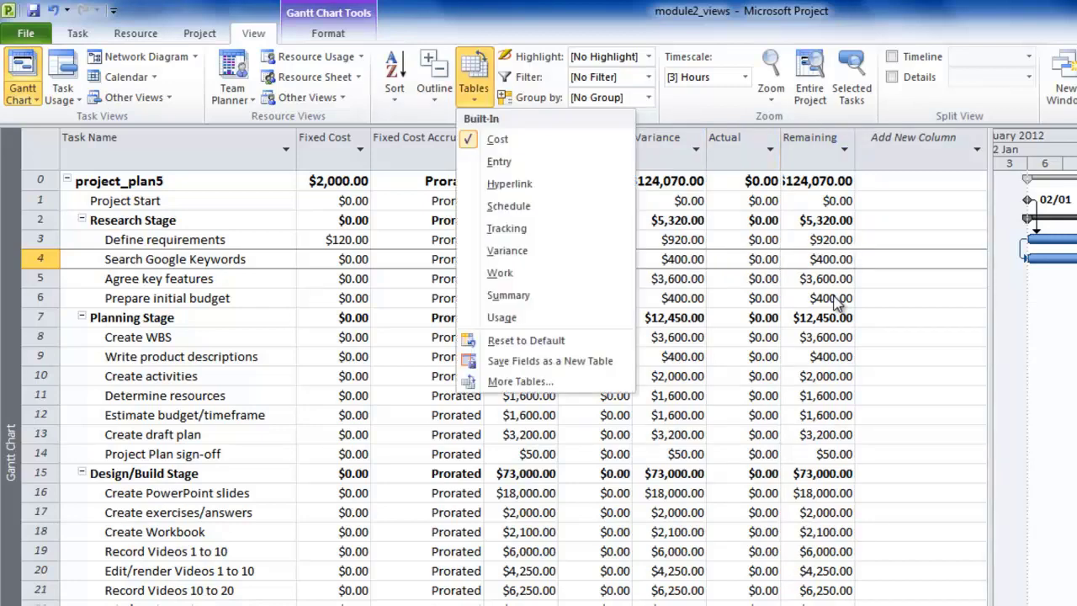
key("Down")
key("Down")
key("Down")
key("Down")
key("Down")
key("Down")
key("Return")
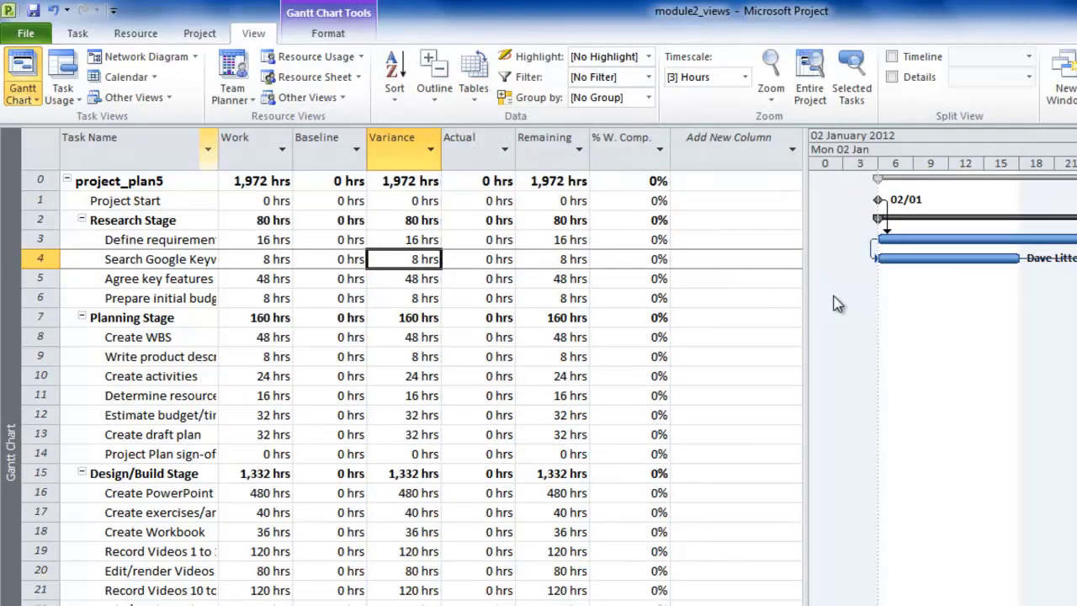
double_click(218, 152)
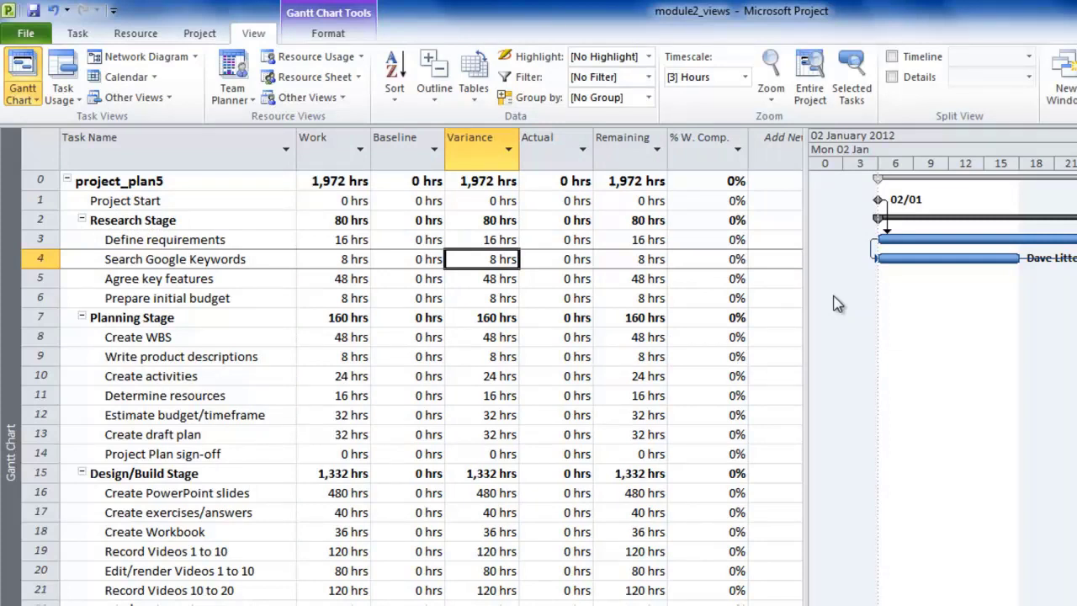
- Examine the Work, Baseline and Variance values of the Prepare initial budget task
key("Left")
key("Left")
key("Down")
key("Down")
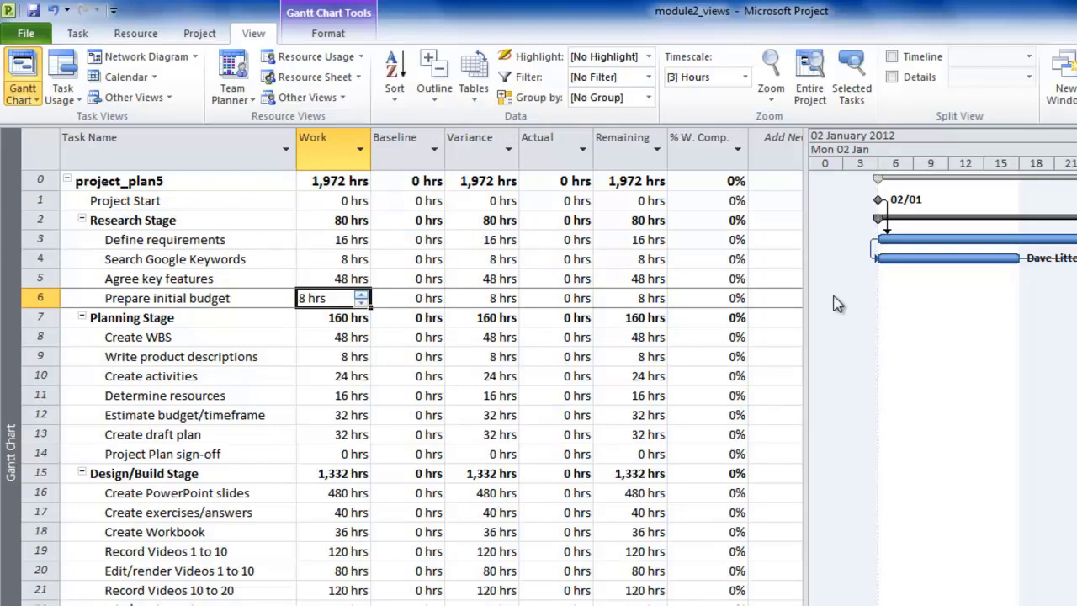
key("Right")
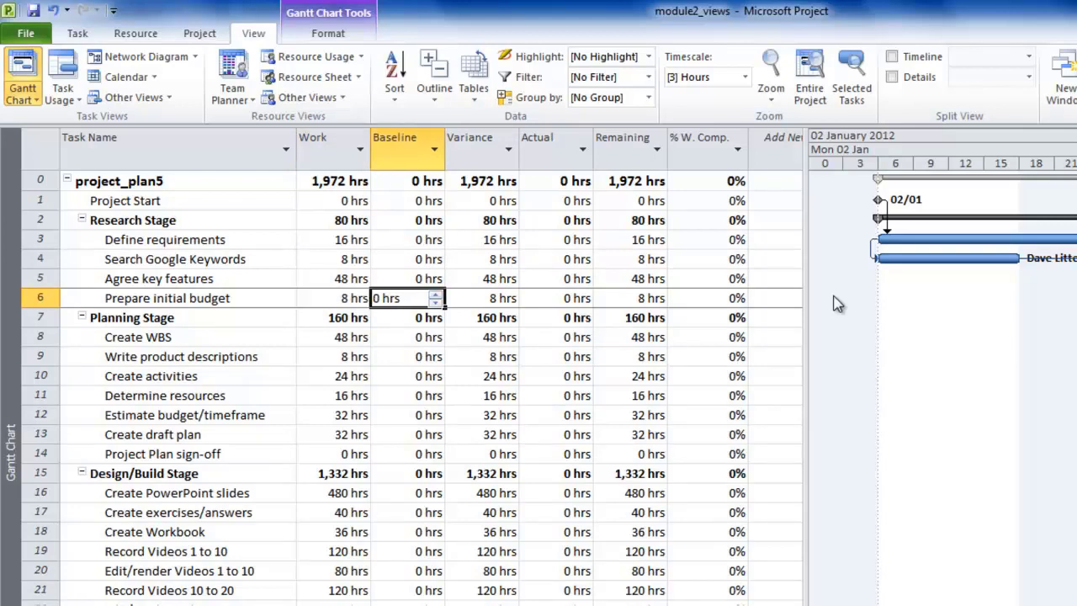
key("Right")
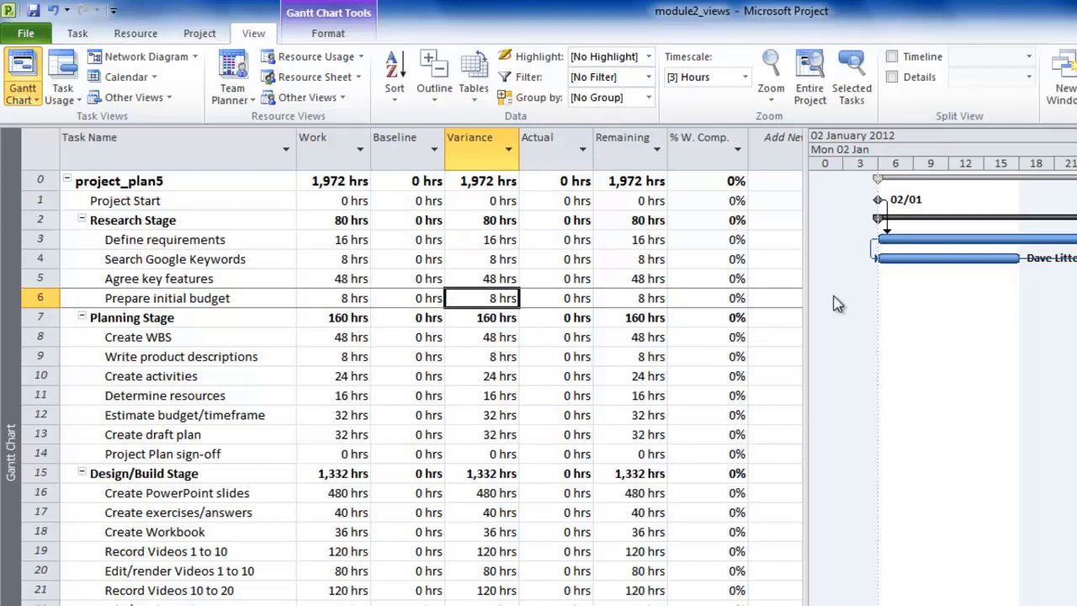
- Examine the Actual, Remaining and % W. Comp. values of the Prepare initial budget task
key("Right")
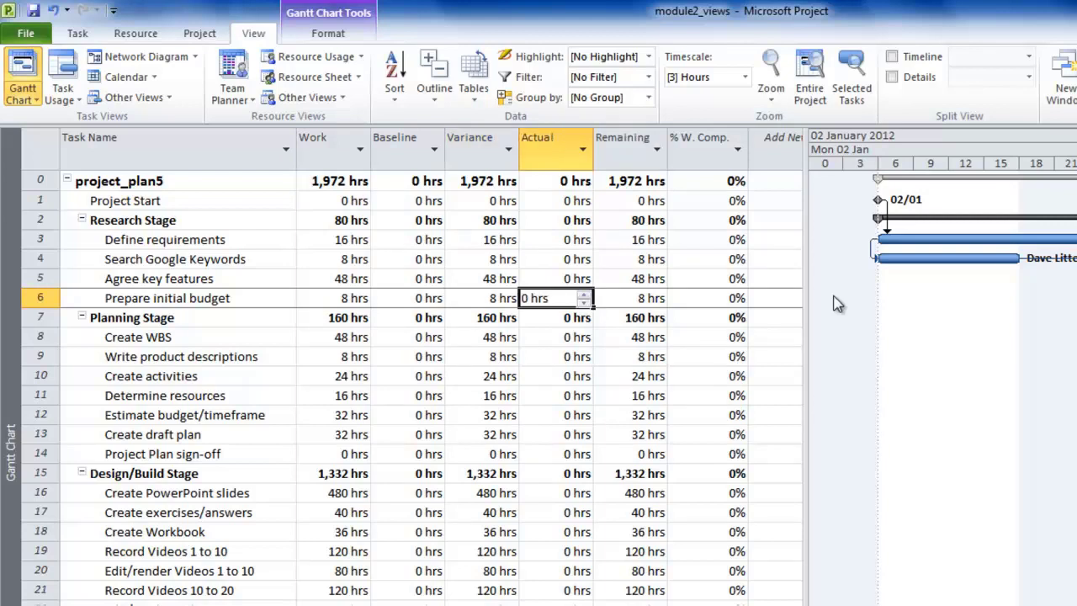
key("Right")
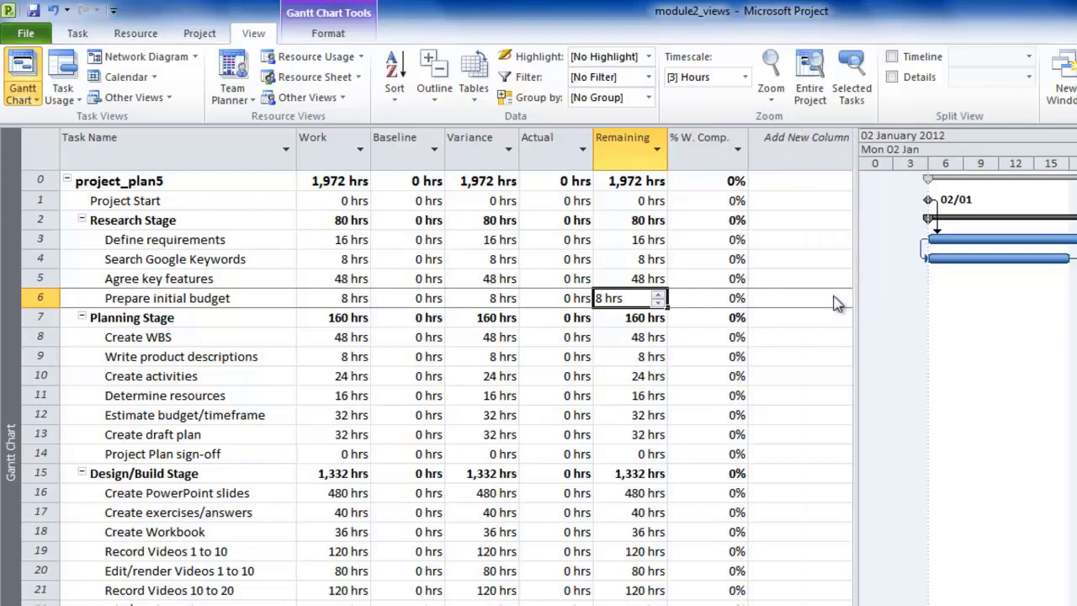
key("Right")
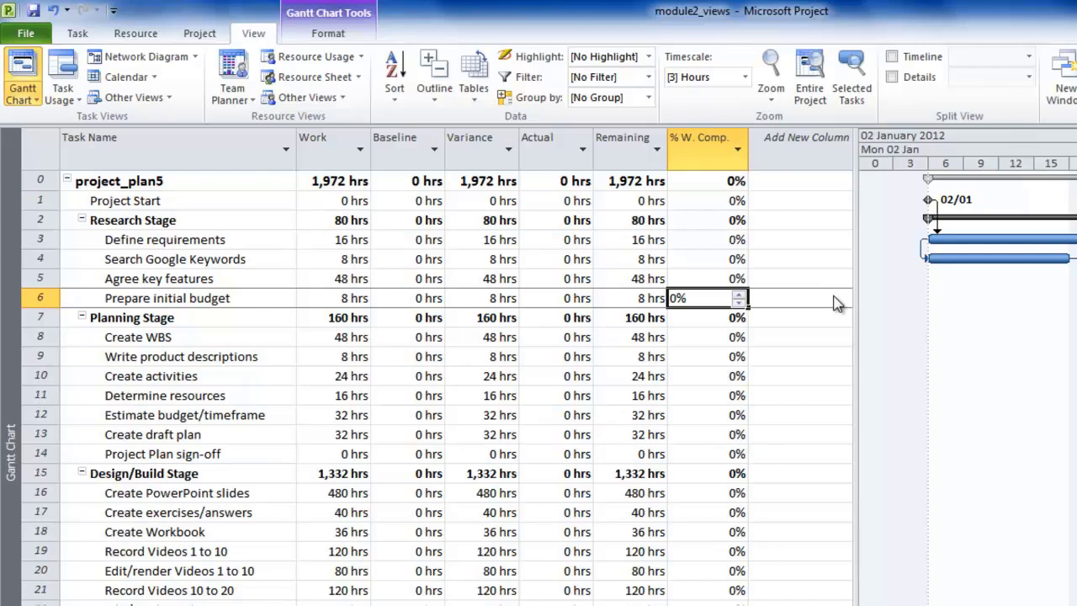
- Apply the built-in Tracking table to the Gantt Chart
key("alt+w")
key("t")
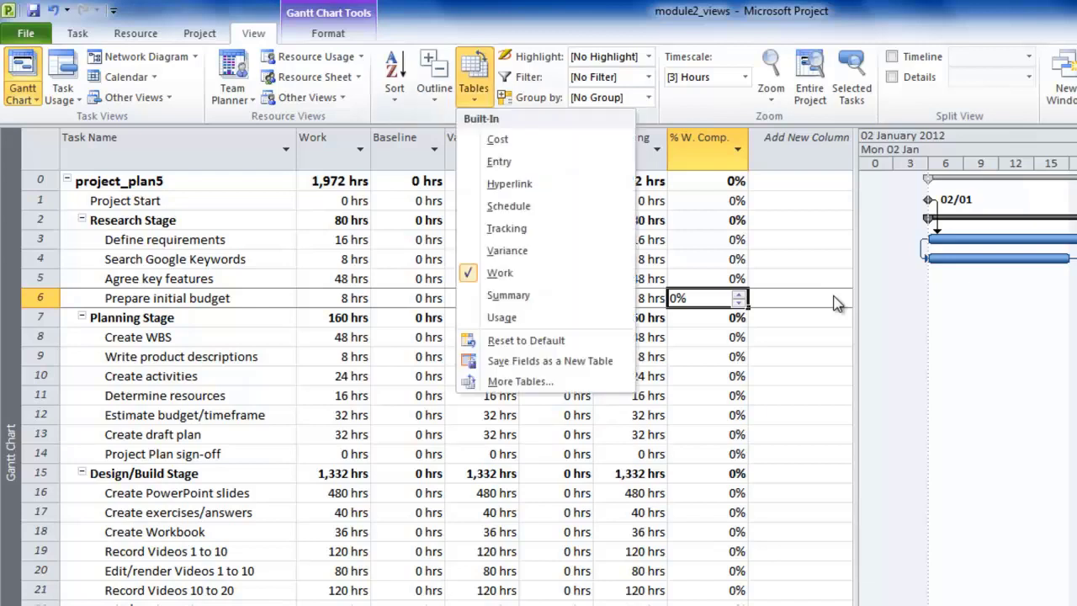
key("Down")
key("Down")
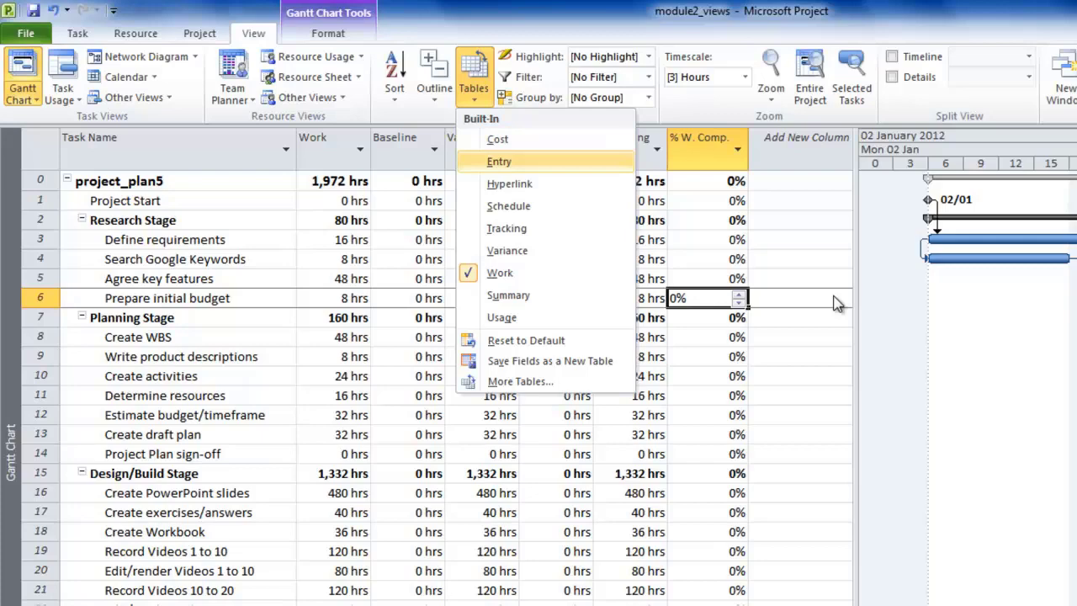
key("Down")
key("Down")
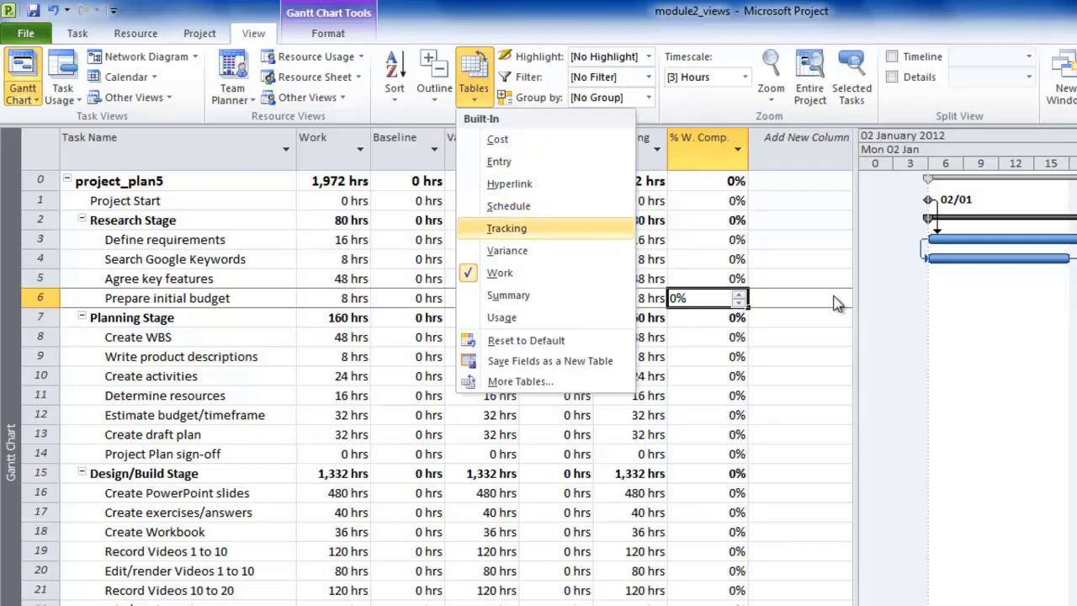
key("Return")
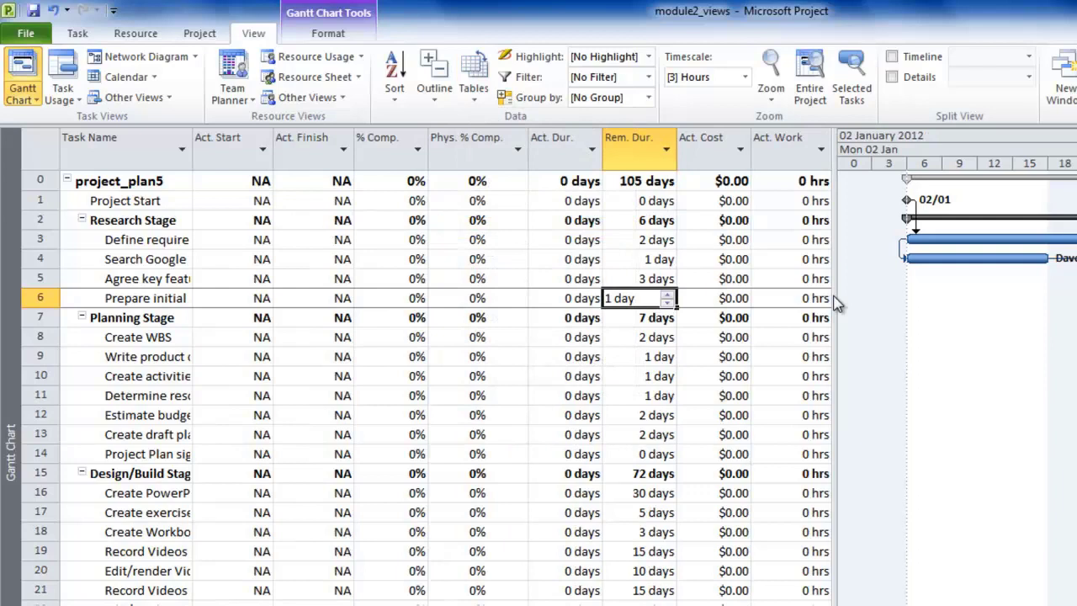
- Examine the Act. Start, Act. Finish, % Comp. and Phys. % Comp. values of the Prepare initial budget task
key("Left")
key("Left")
key("Left")
key("Left")
key("Left")
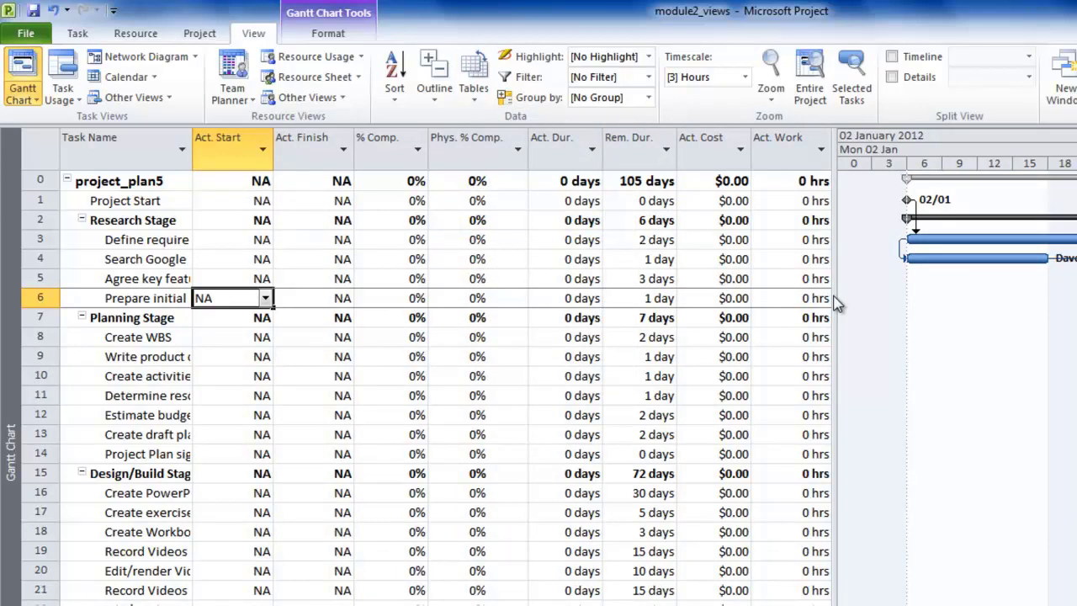
key("Right")
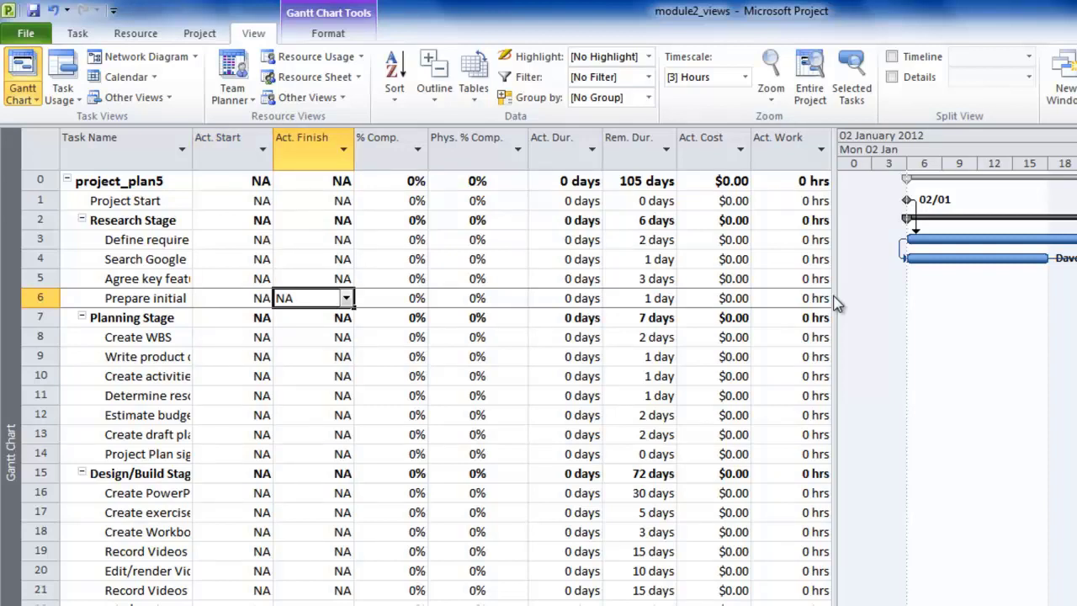
key("Right")
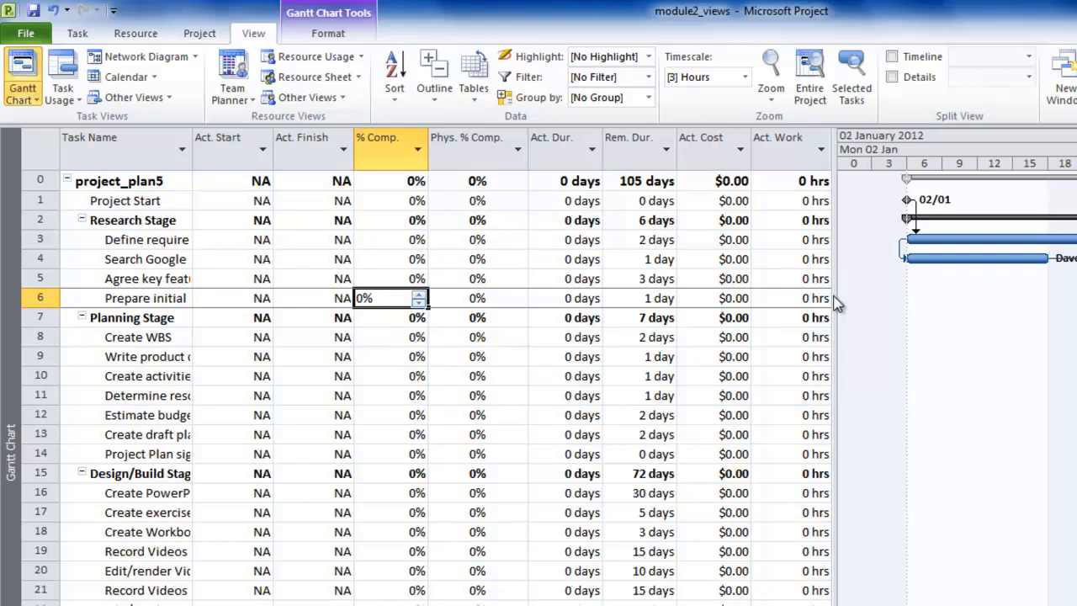
key("Right")
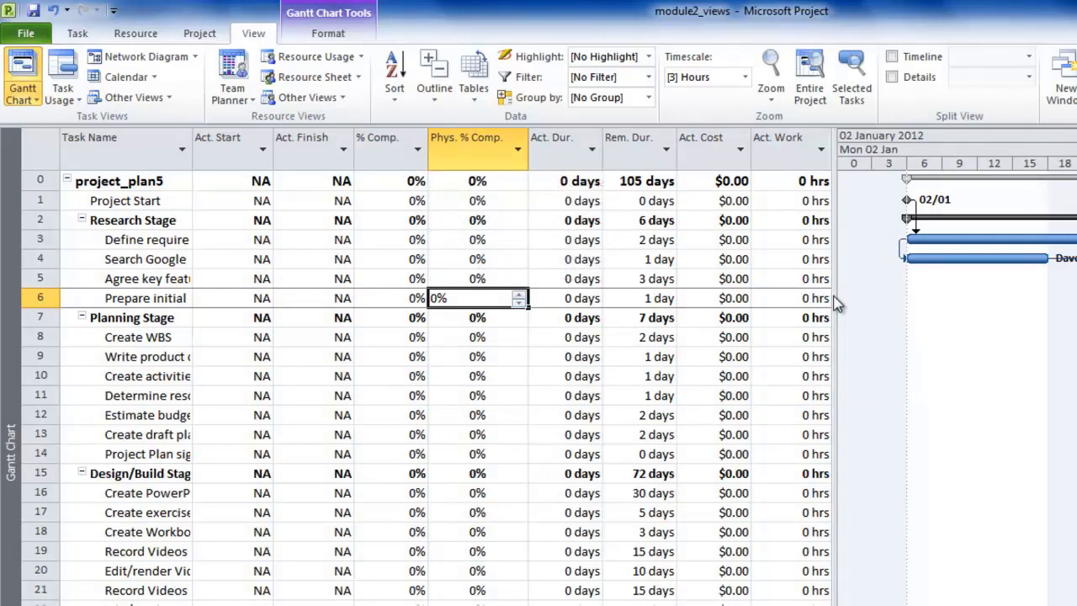
- Examine the Prepare initial budget task's Act. Dur., Rem. Dur., Act. Cost and Act. Work values, and narrow the table area to end after Act. Work
key("Tab")
key("Tab")
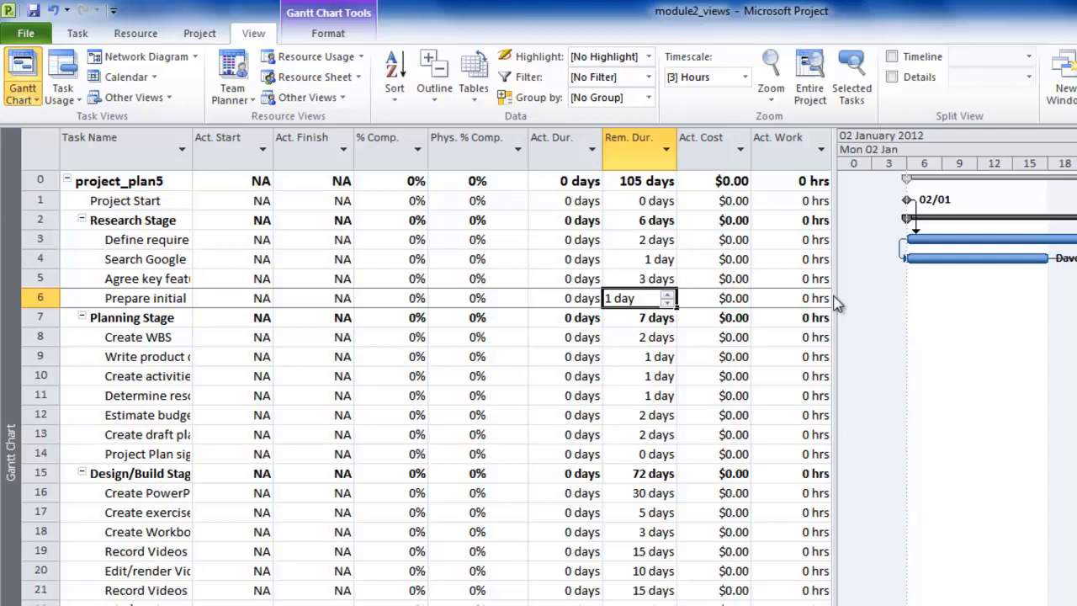
key("Left")
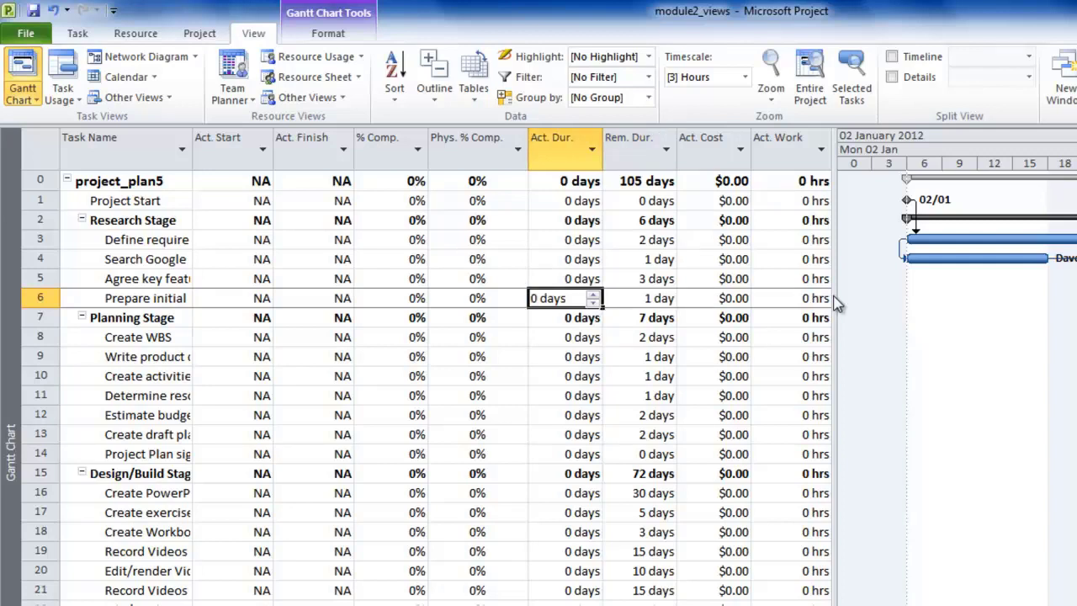
key("Right")
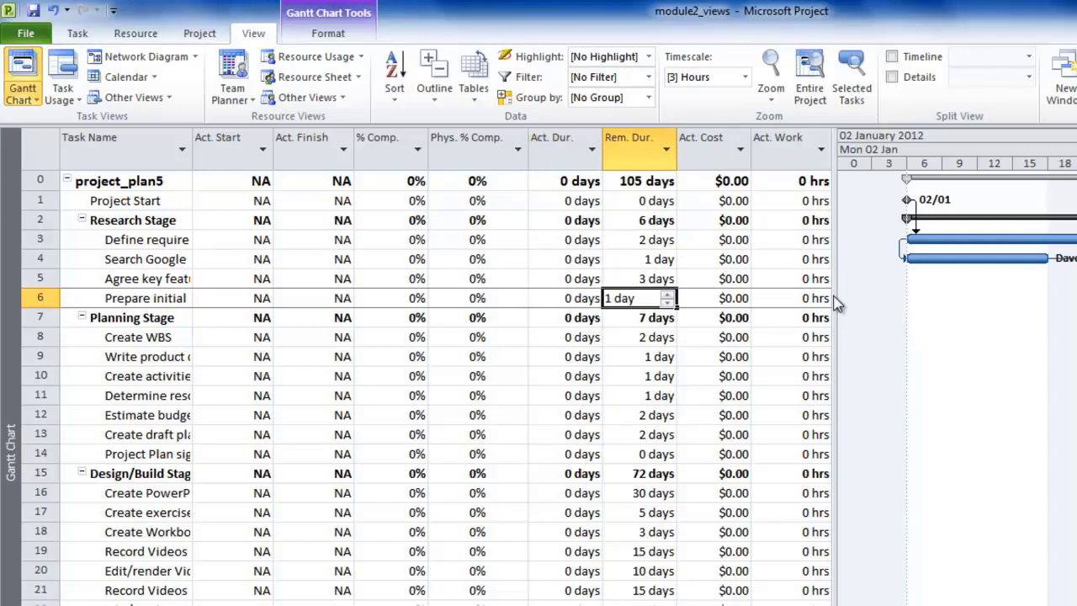
key("Tab")
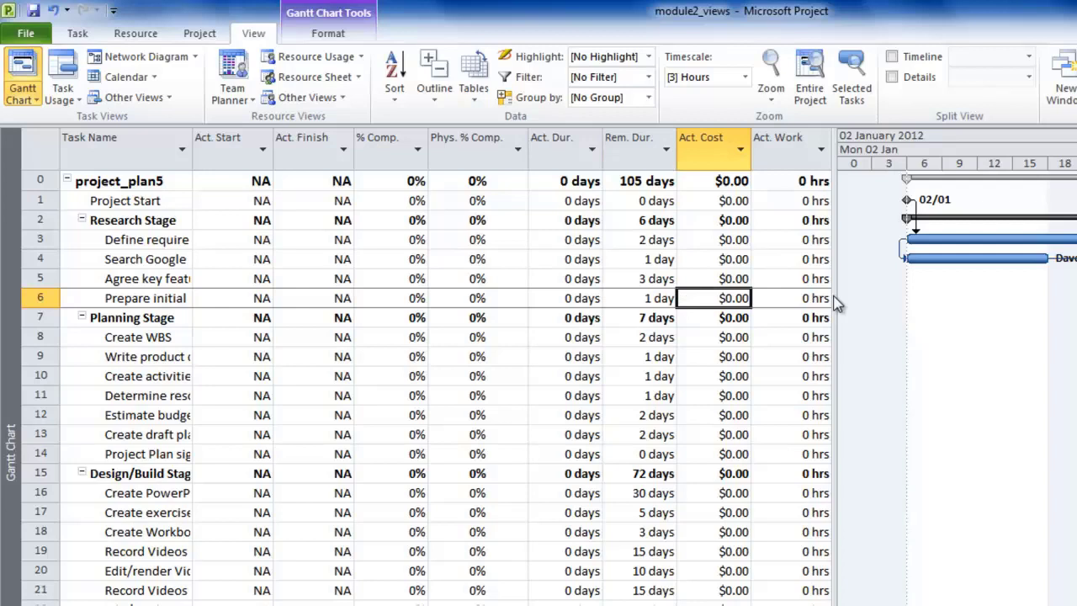
key("Tab")
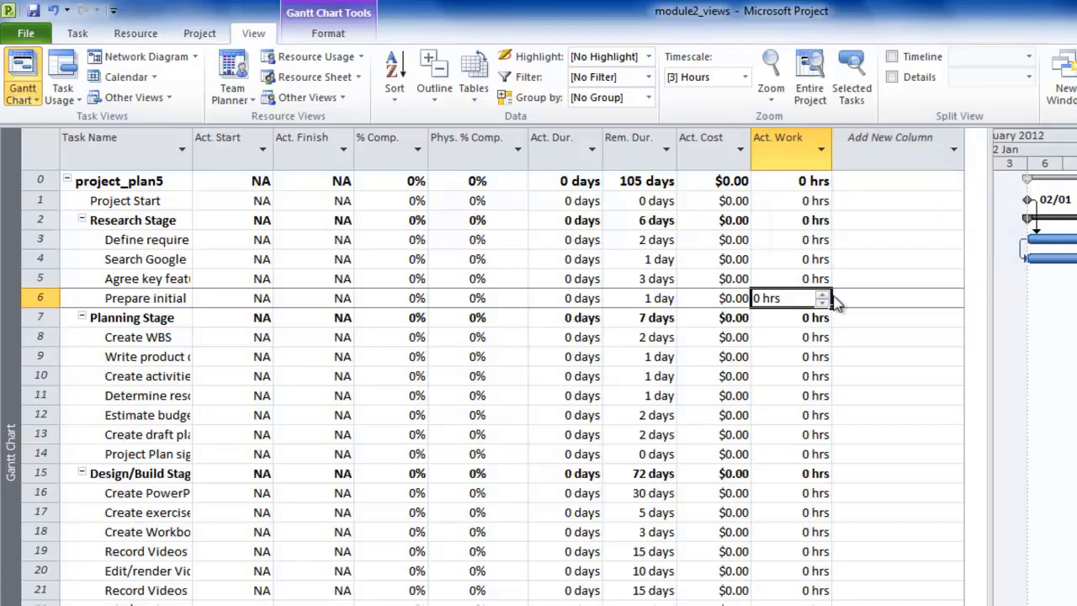
left_click_drag(986, 303, 838, 303)
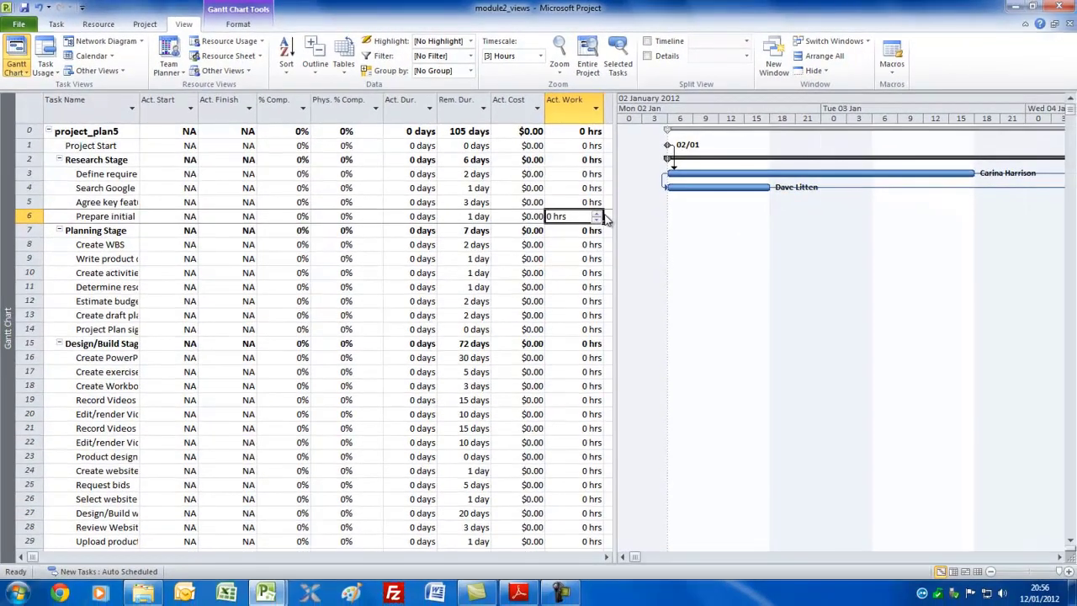